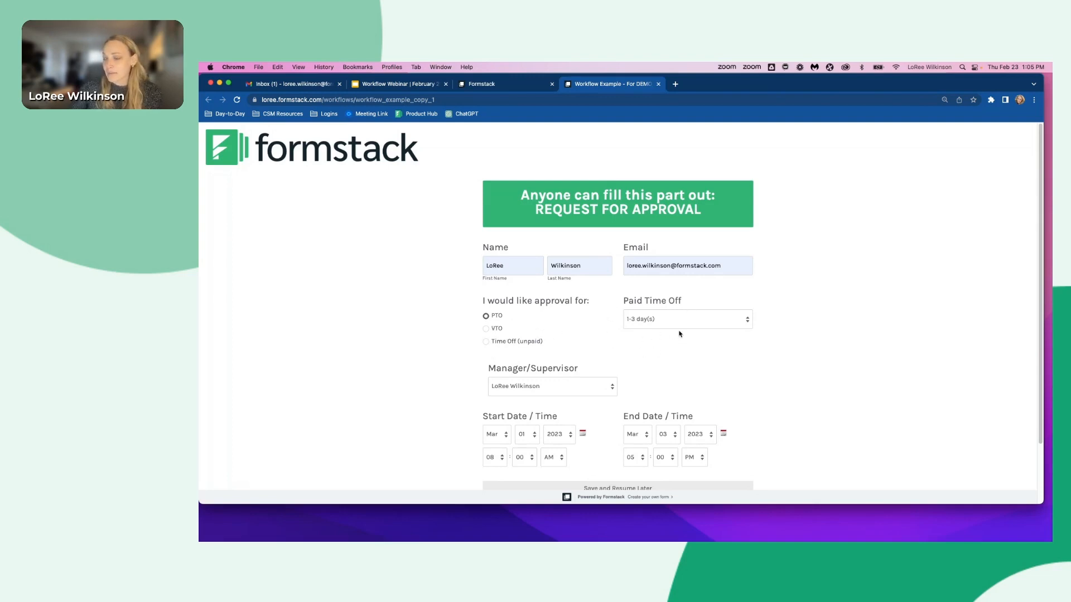
- Choose the manager/supervisor on the request-for-approval form and submit the request
scroll(679, 334, down, 2)
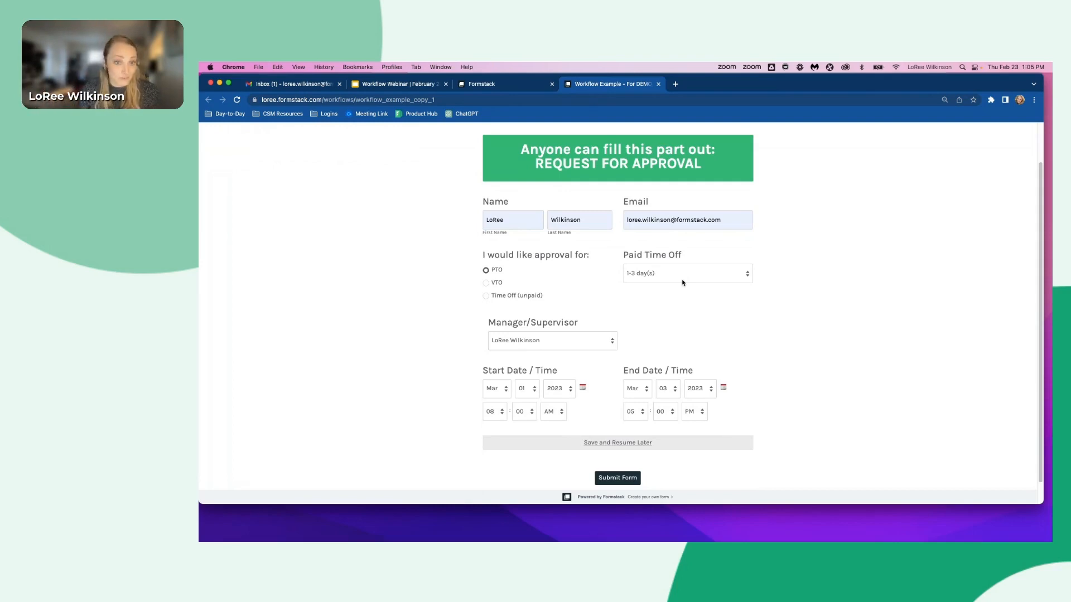
click(525, 344)
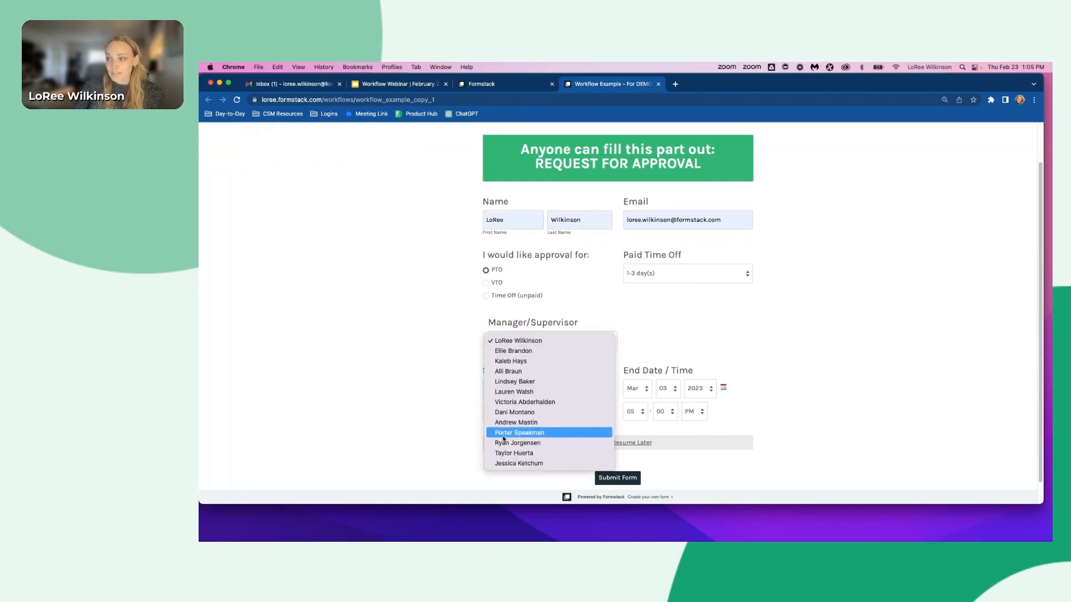
click(515, 340)
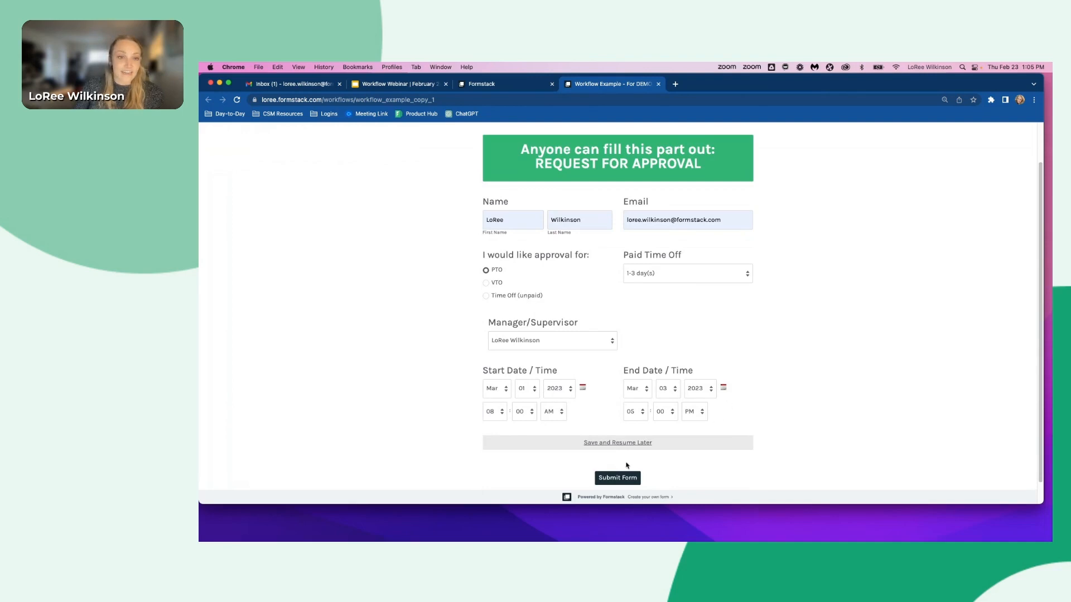
click(605, 480)
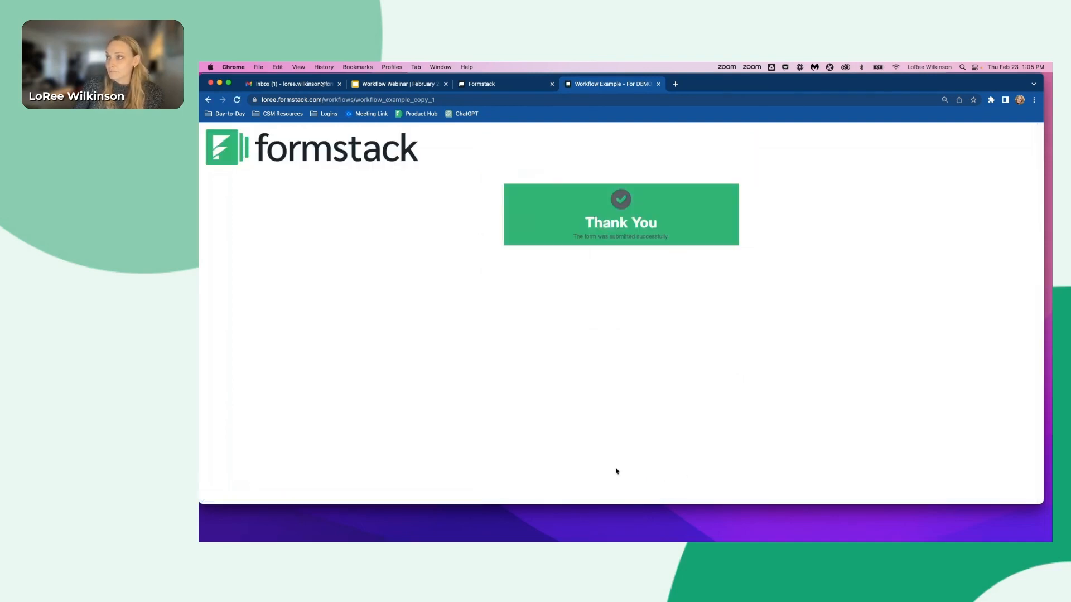
- Close the form tab and switch to the Gmail window
click(658, 84)
key(ctrl+Up)
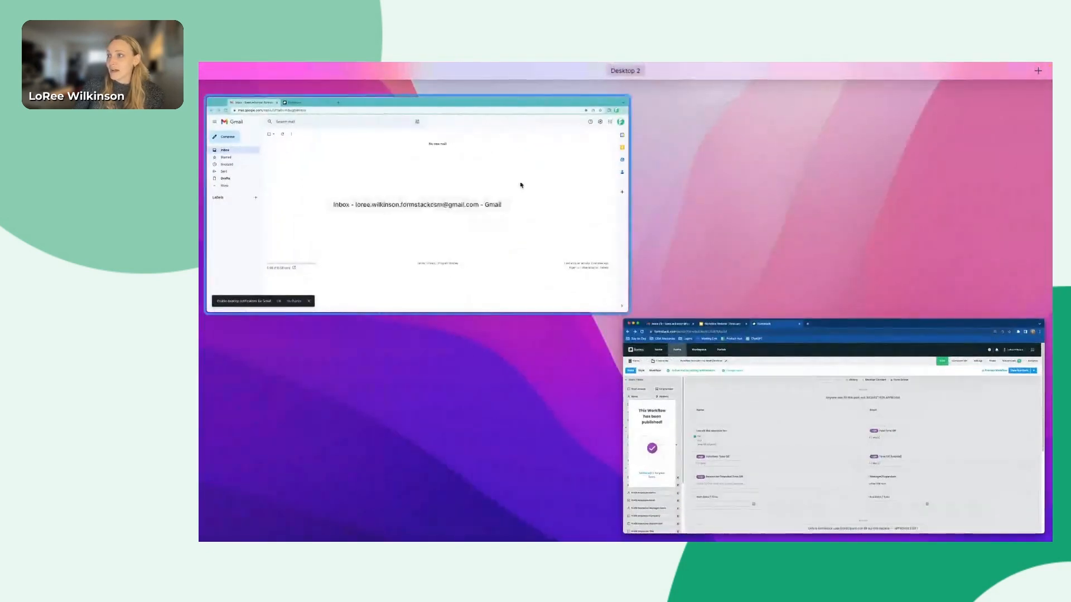
click(521, 184)
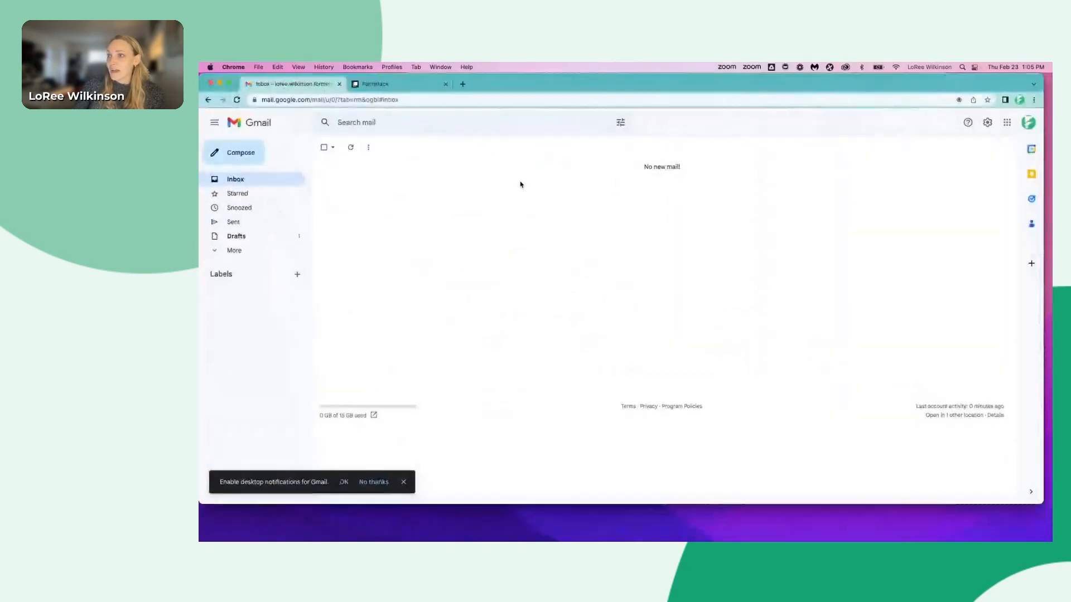
- Refresh the inbox, open the approver-step assignment email and follow it to the Workflow Example - For DEMO/Webinar task
click(350, 148)
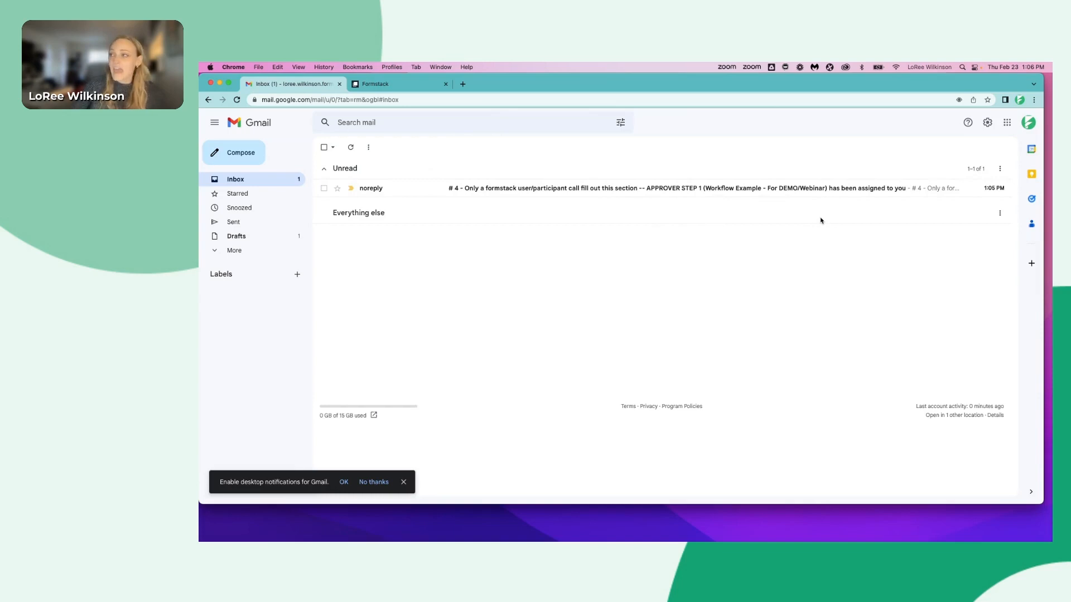
click(839, 188)
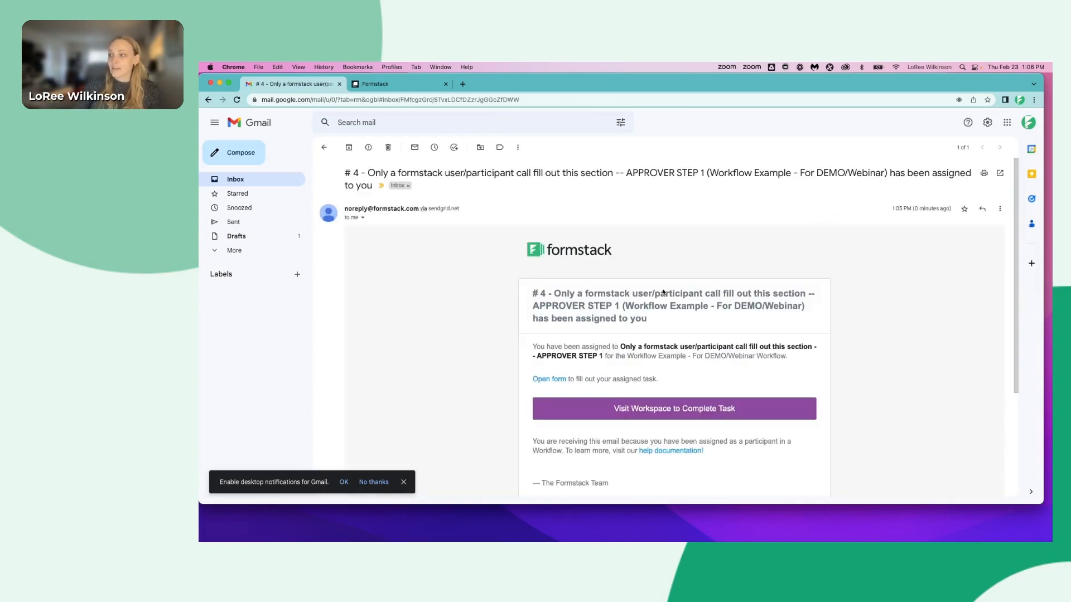
click(665, 412)
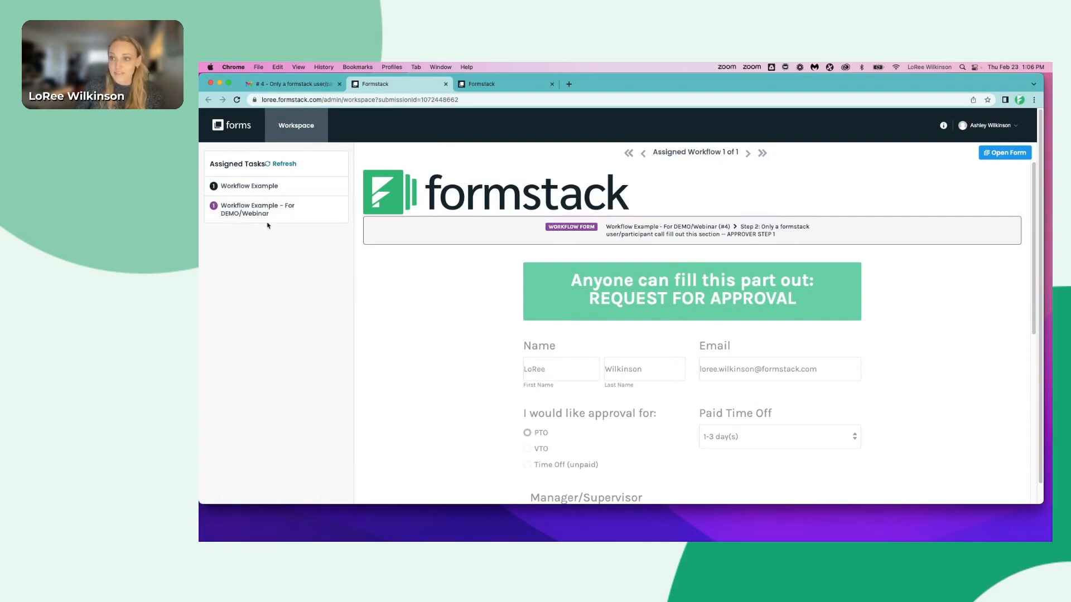
click(247, 211)
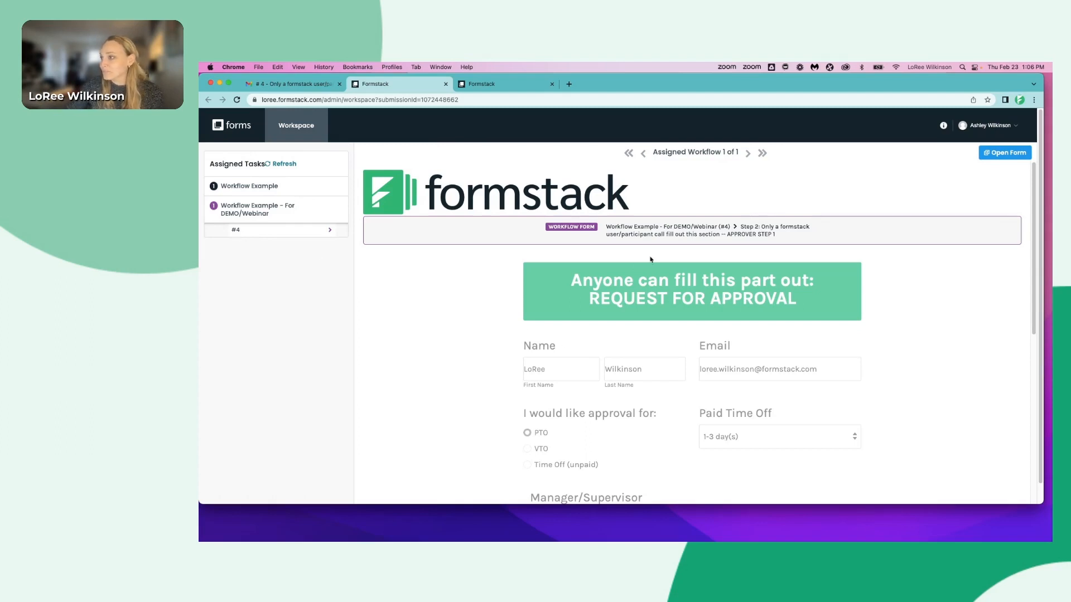
- Answer Yes to Approval step 1: Initial Approve and submit the form
scroll(650, 259, down, 3)
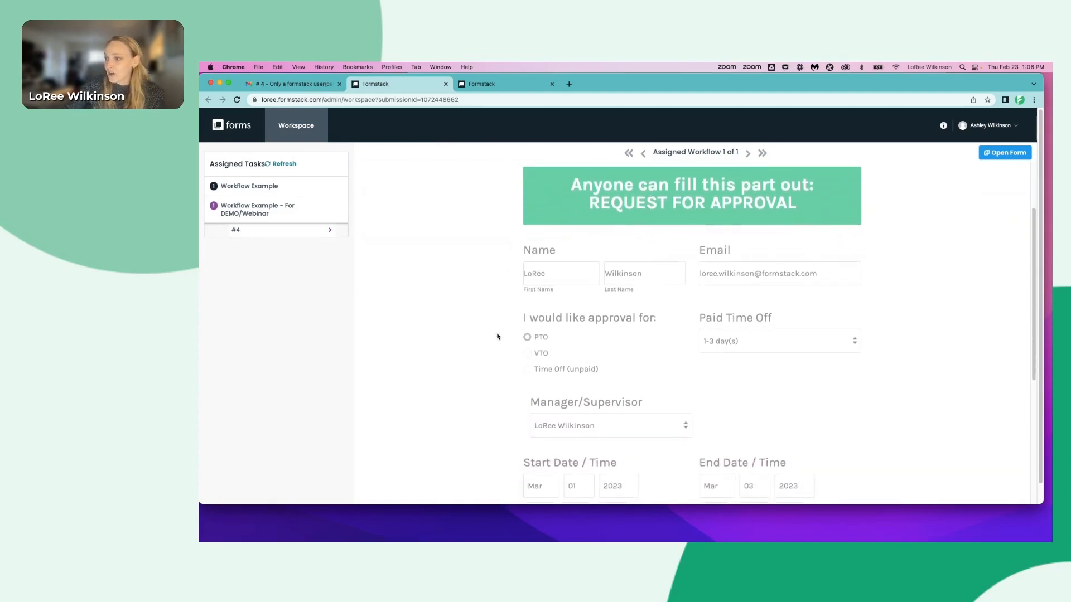
scroll(546, 357, down, 3)
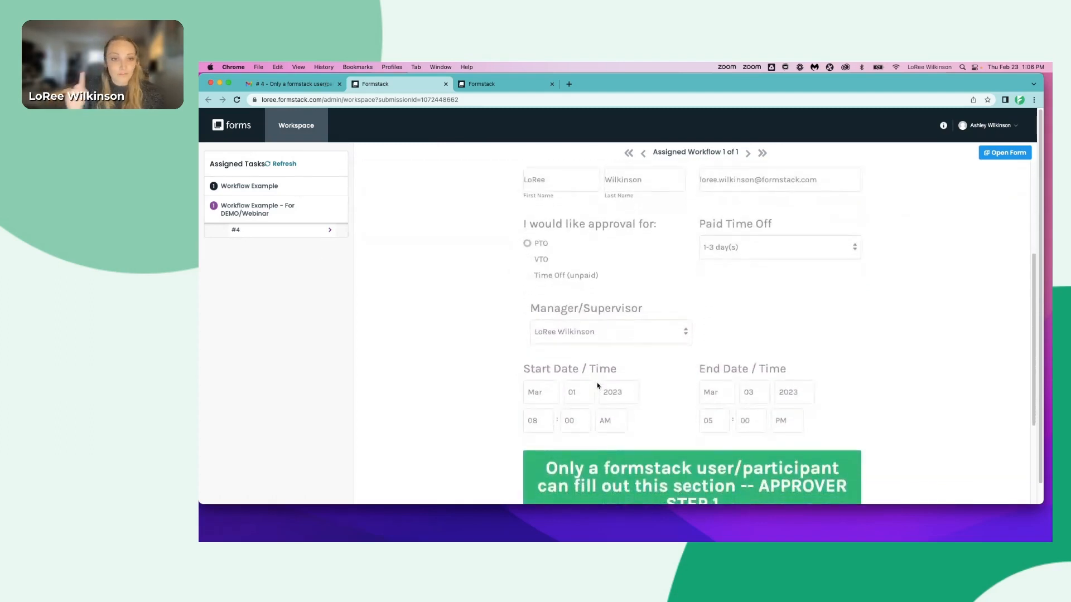
scroll(596, 385, down, 5)
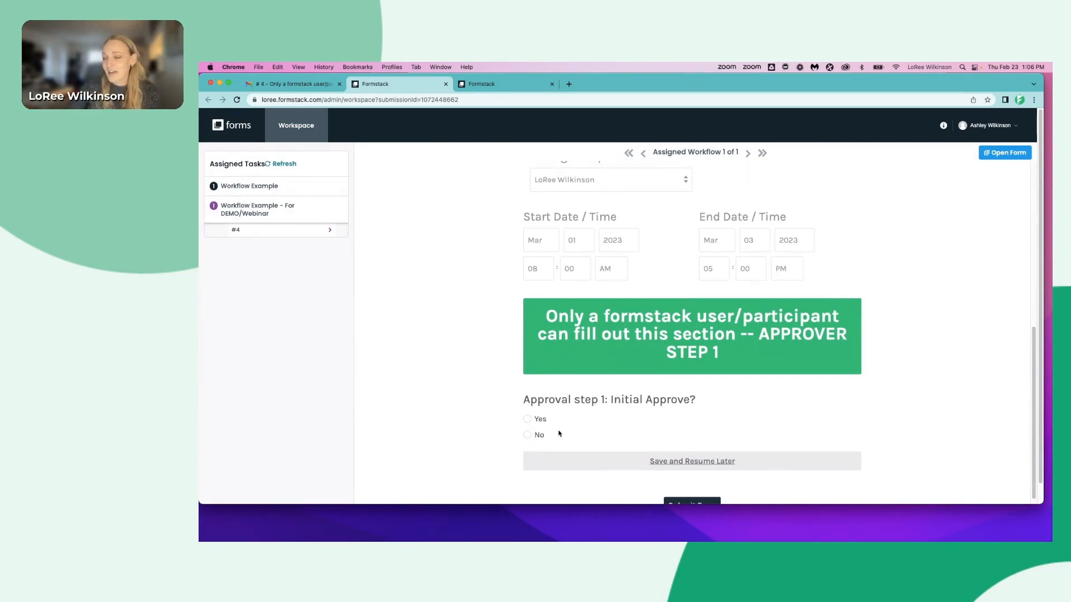
scroll(558, 433, down, 2)
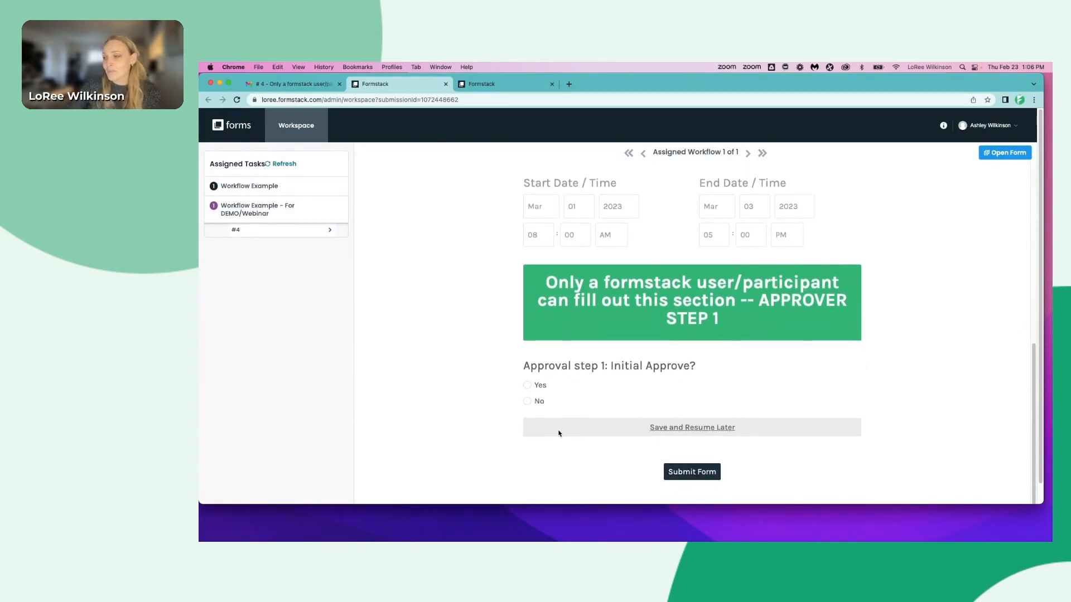
click(527, 385)
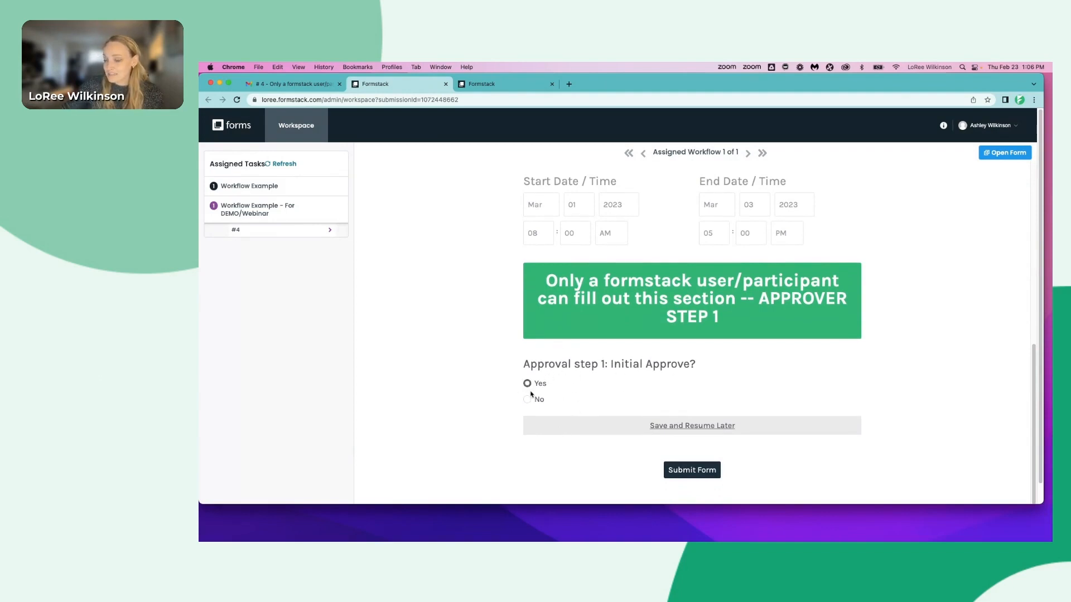
click(705, 476)
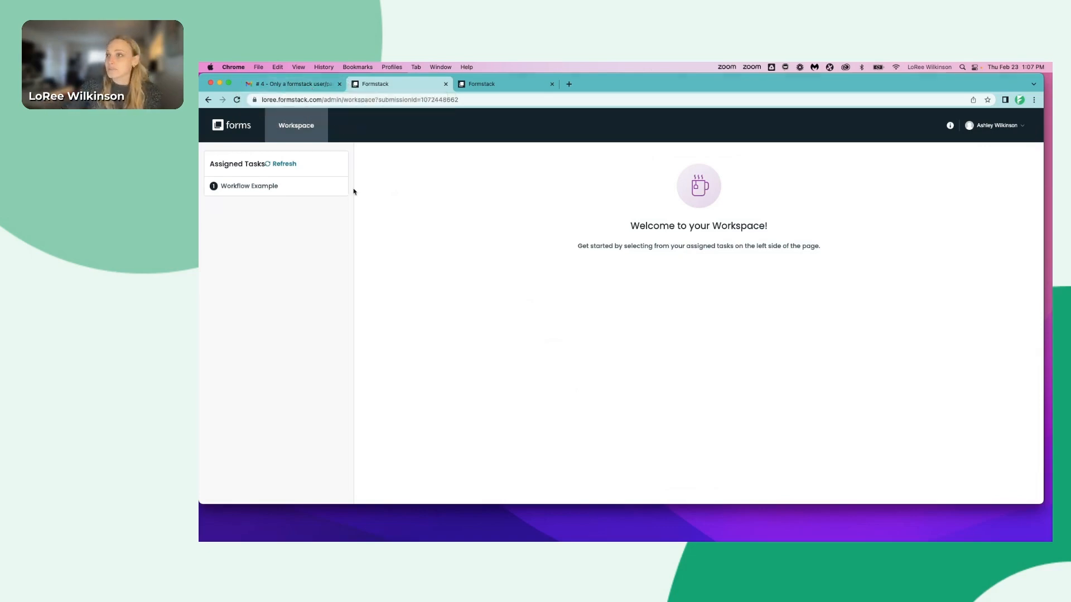
- Switch to the main Formstack window and open task #4 of Workflow Example - For DEMO/Webinar in the Workspace
key(ctrl+Up)
click(478, 286)
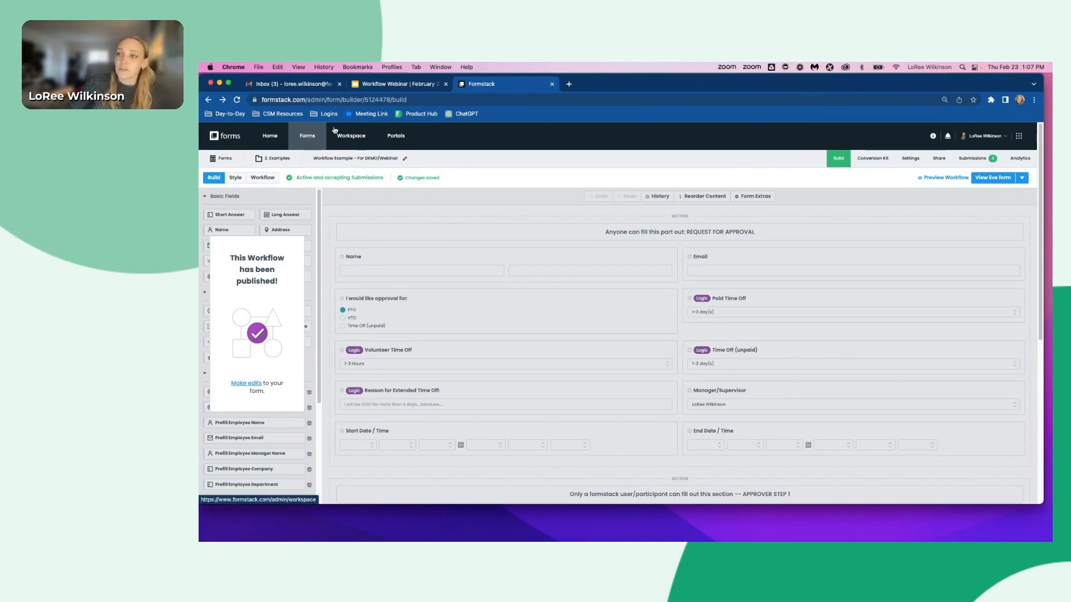
click(356, 139)
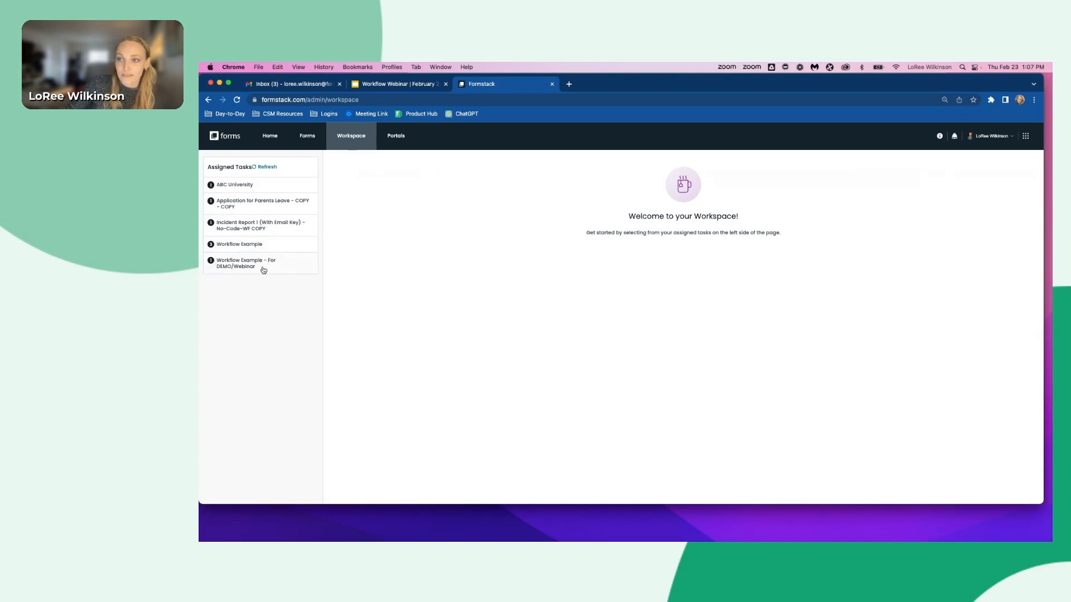
click(218, 270)
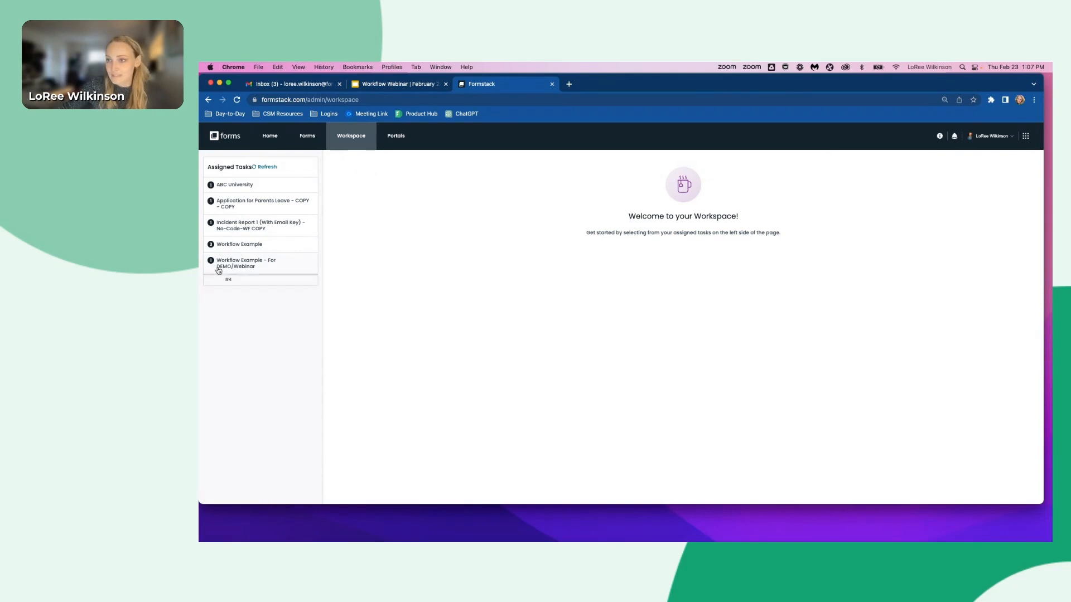
click(235, 283)
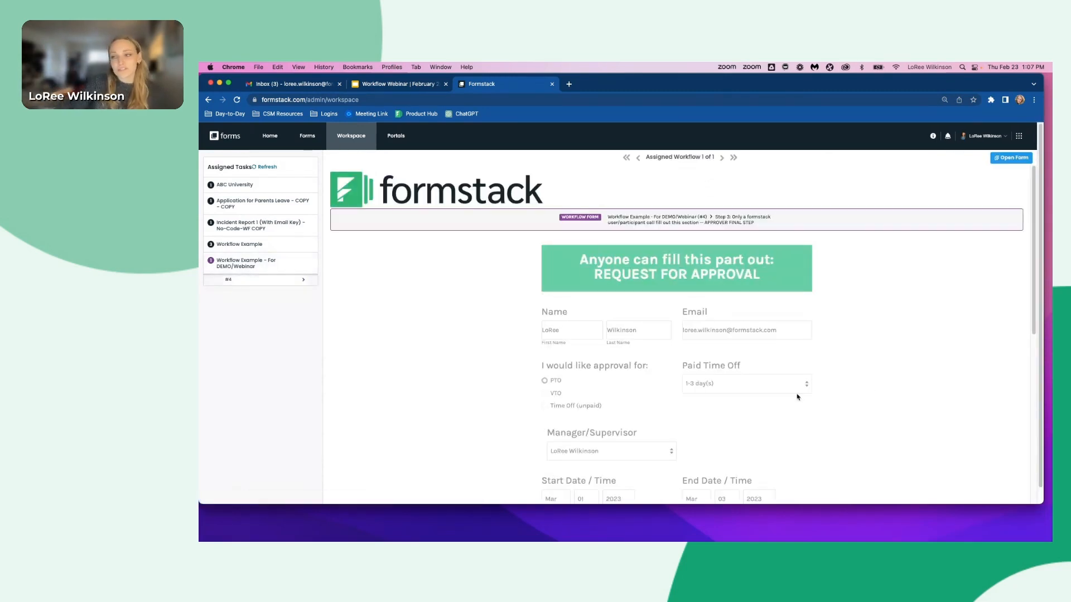
- Approve the final step with Yes and submit the workflow form
scroll(798, 397, down, 1)
scroll(659, 370, down, 8)
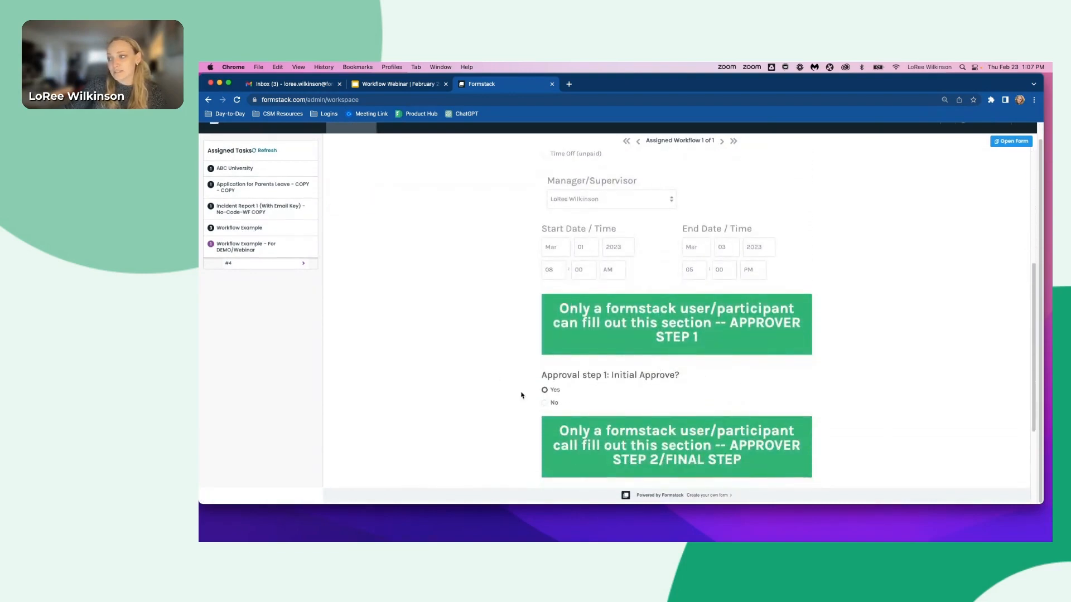
scroll(559, 392, down, 4)
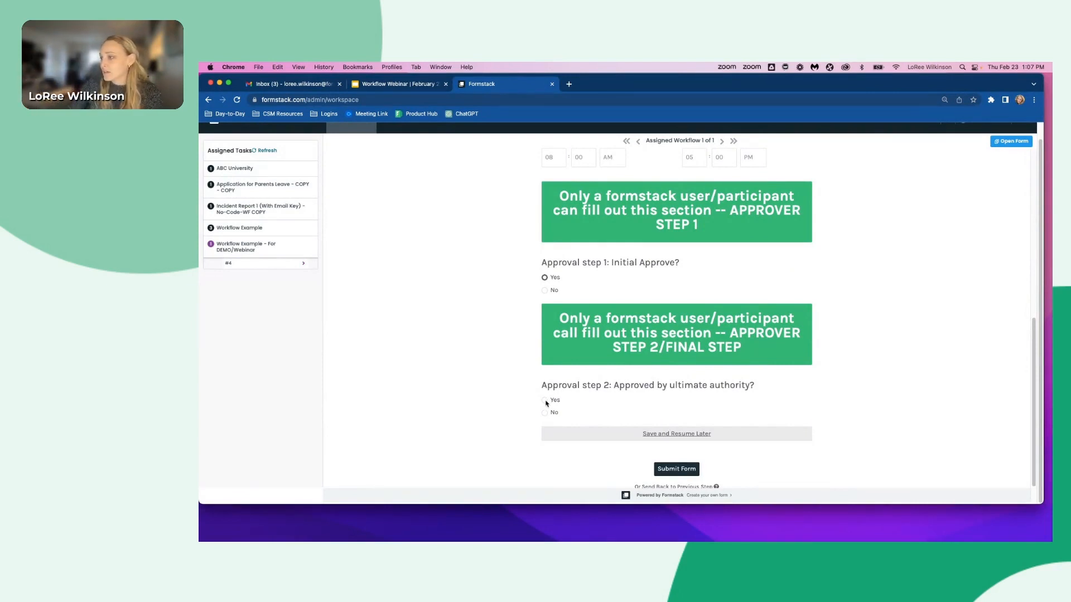
click(690, 474)
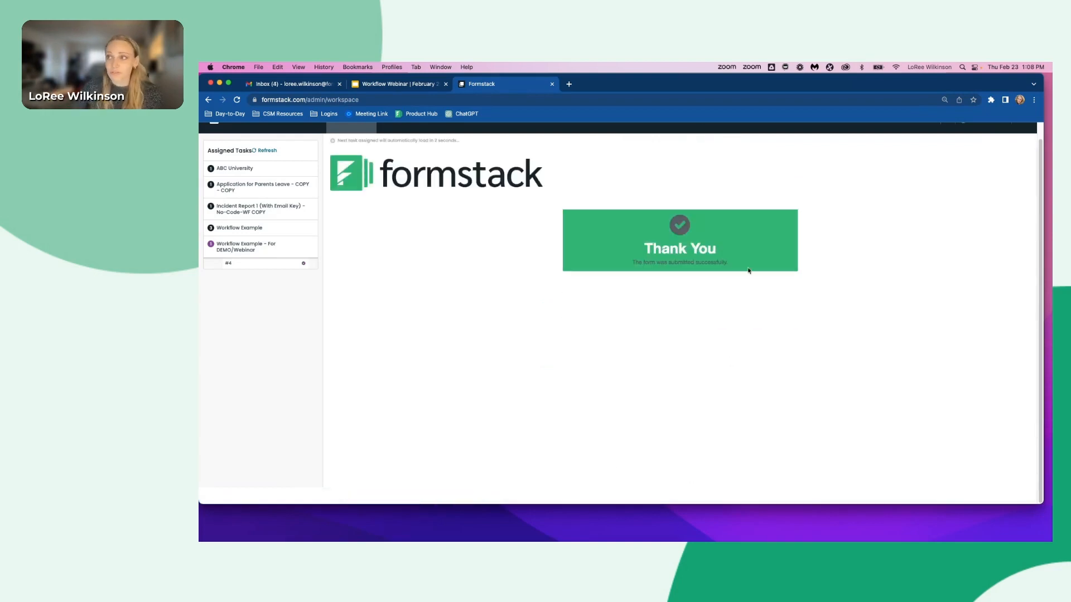
- Open the submissions of Workflow Example - For DEMO/Webinar from the 2. Examples folder
scroll(523, 161, up, 1)
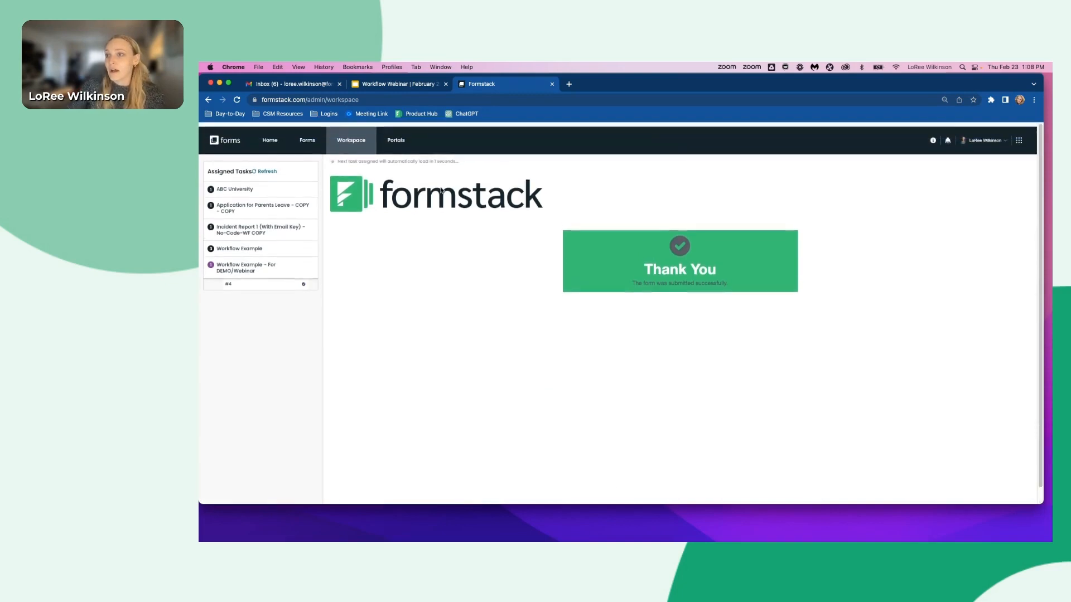
click(313, 142)
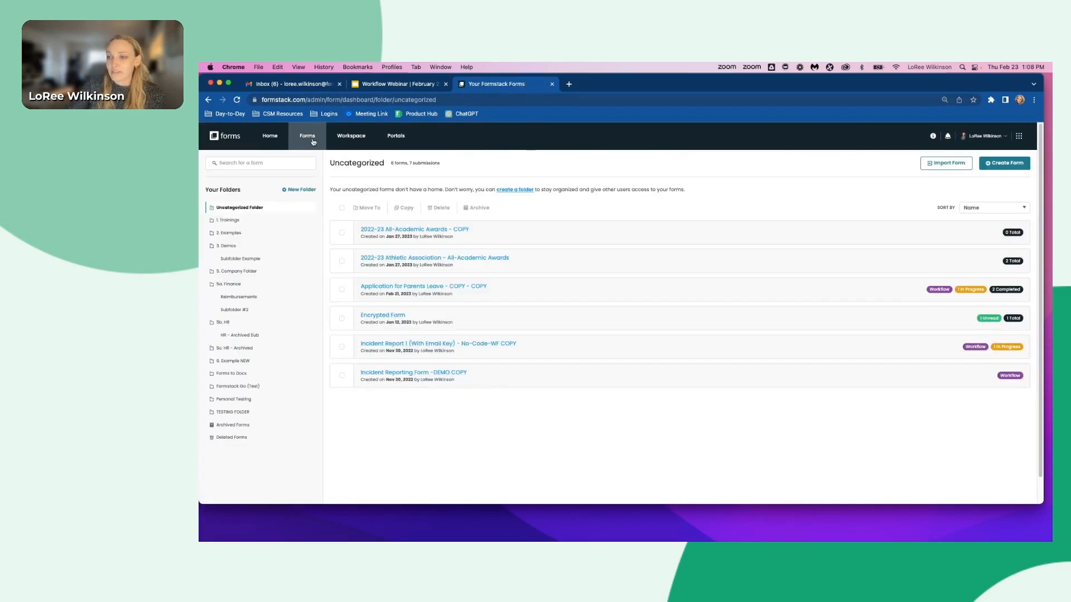
click(237, 234)
scroll(441, 446, down, 5)
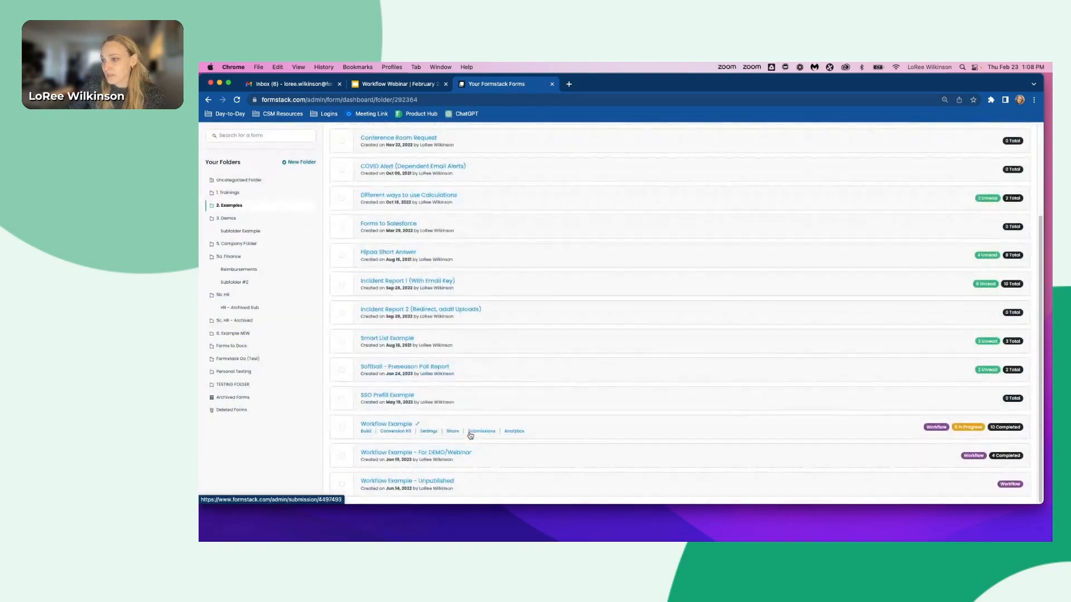
click(425, 455)
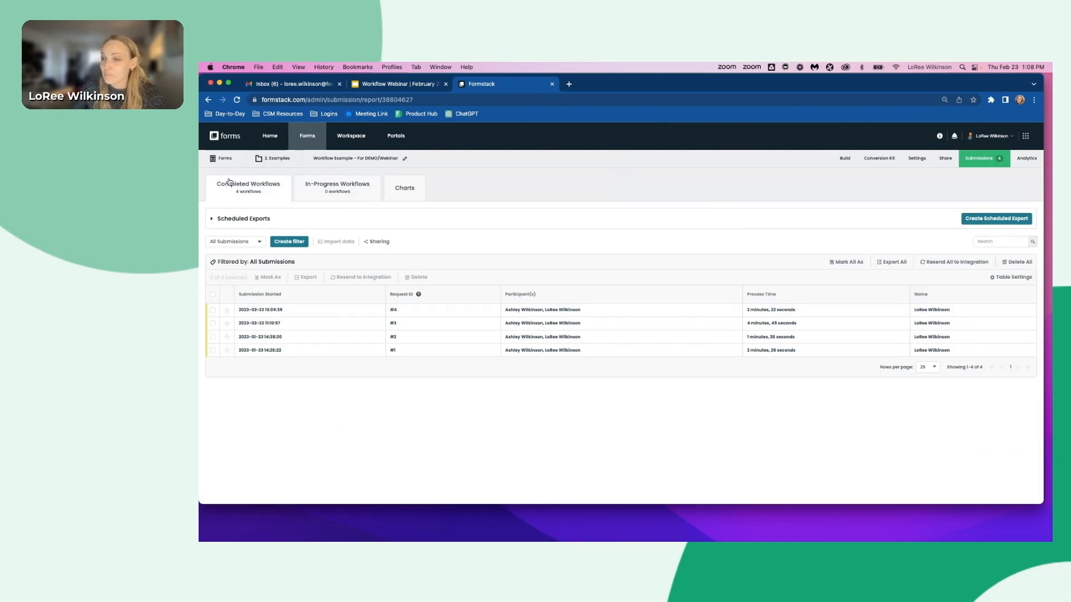
- Review completed submission #4, then check the In-Progress and Completed workflow lists
click(247, 311)
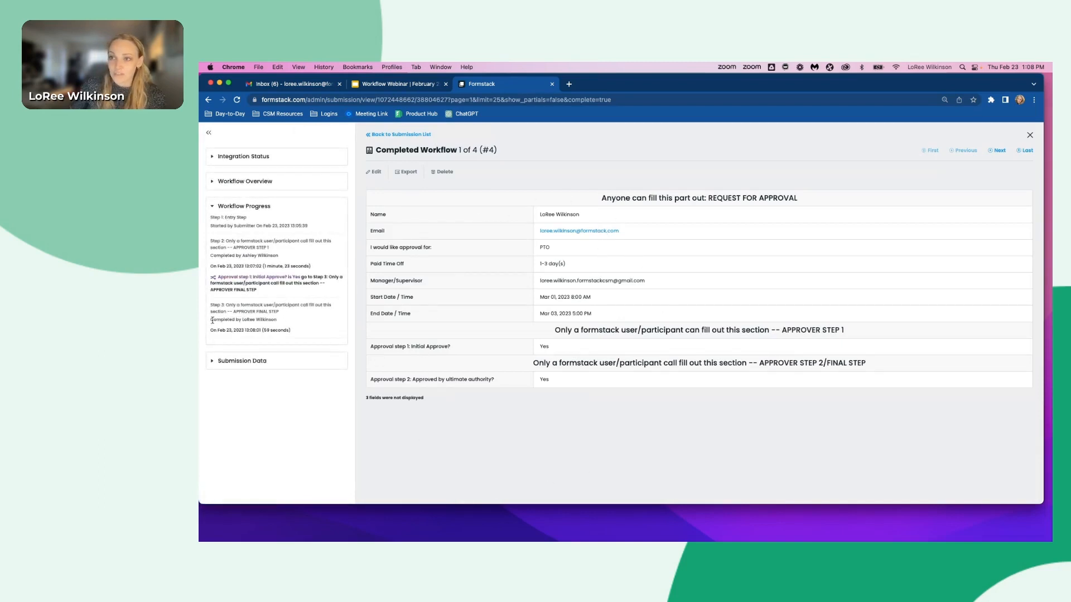
click(409, 135)
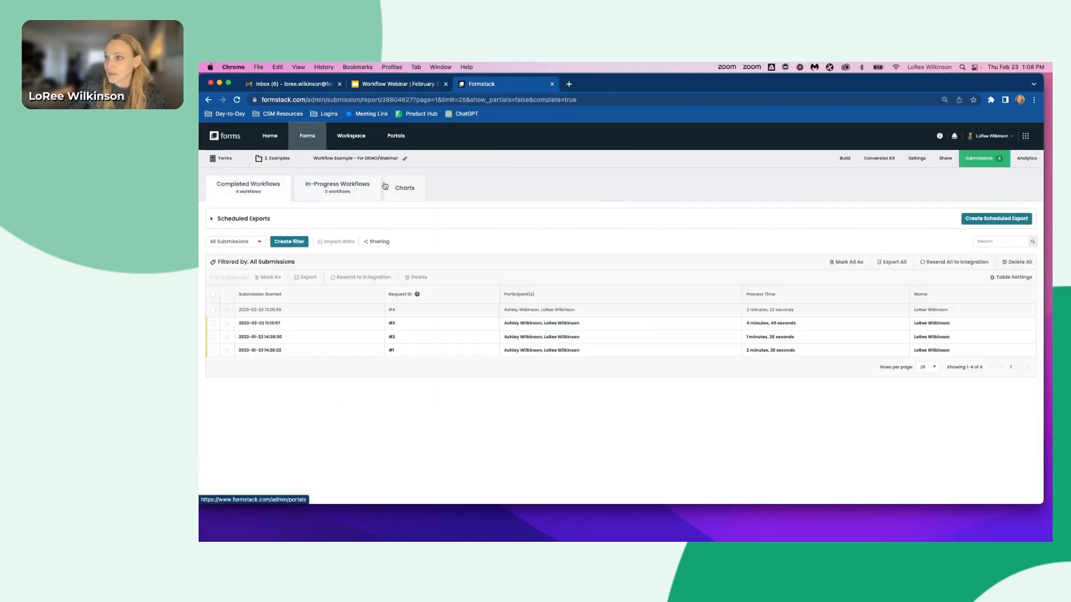
click(336, 196)
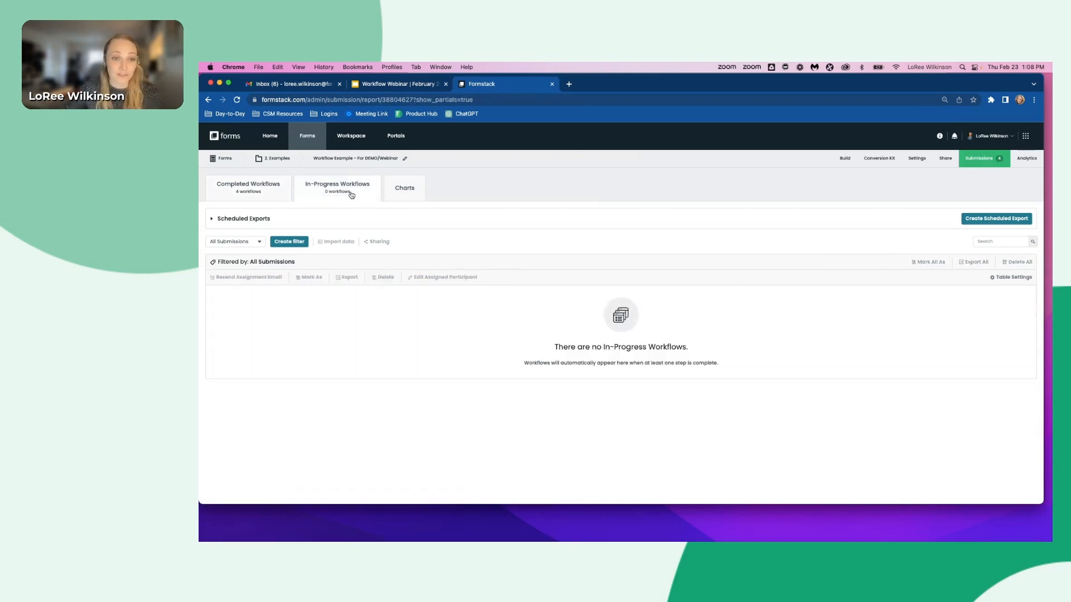
click(271, 195)
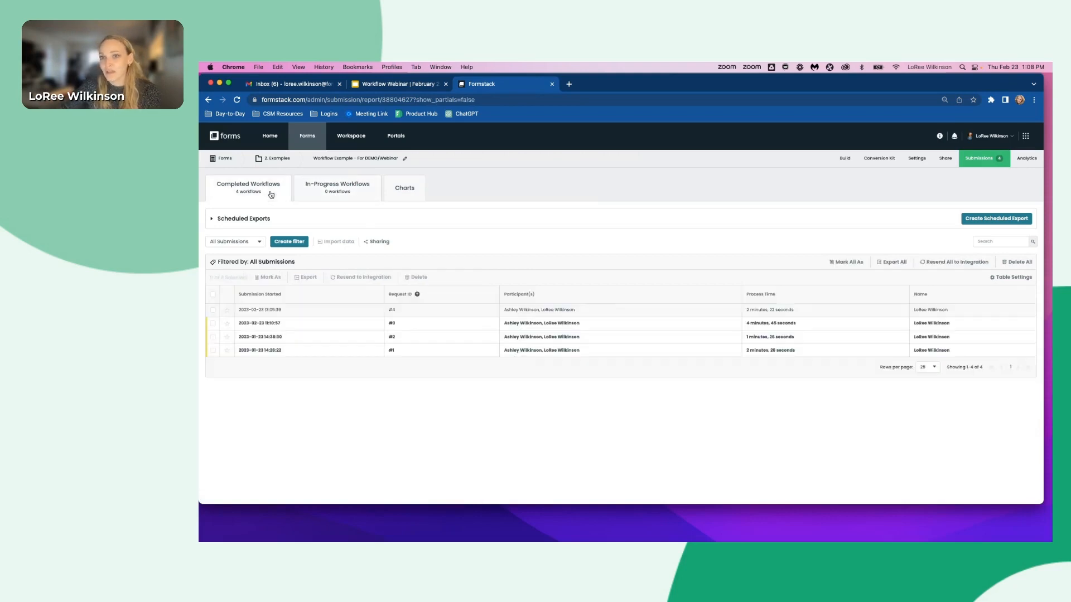
- Open the Subfolder Example folder under 3. Demos and start creating a new Workflow
click(277, 159)
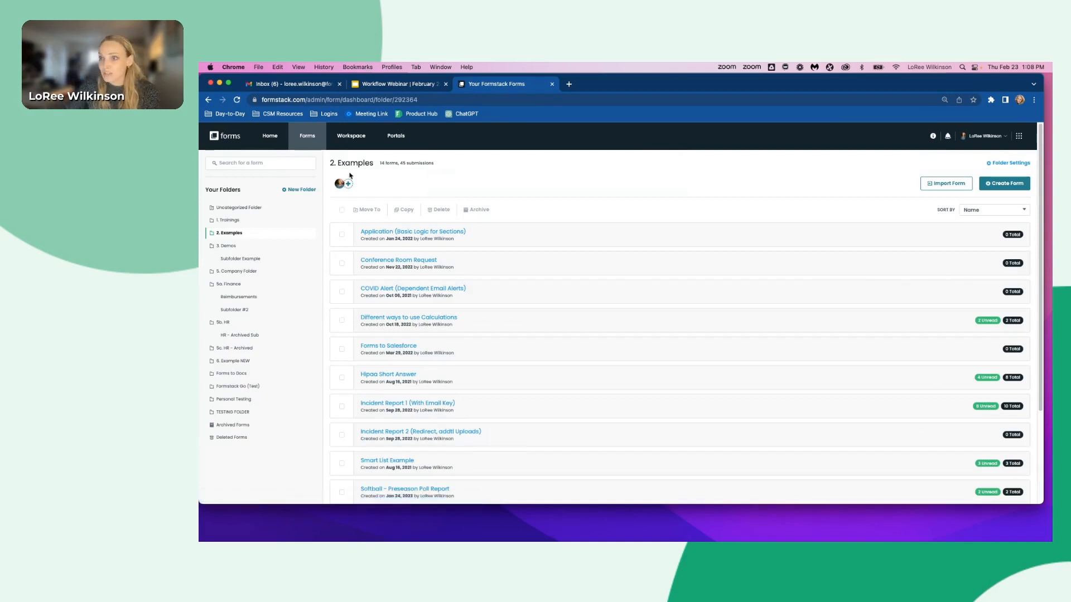
click(229, 246)
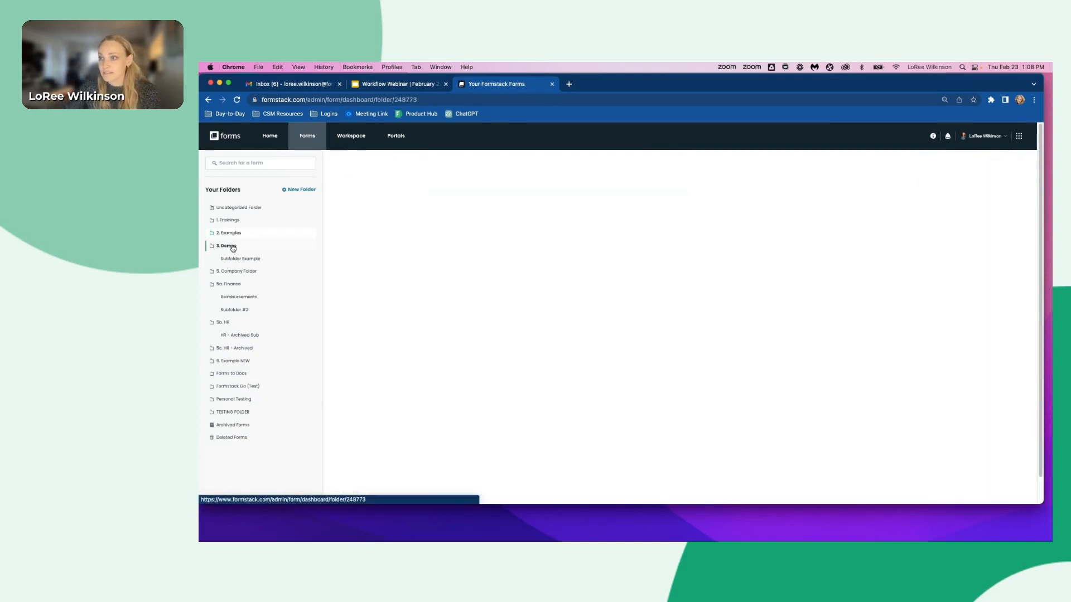
click(248, 259)
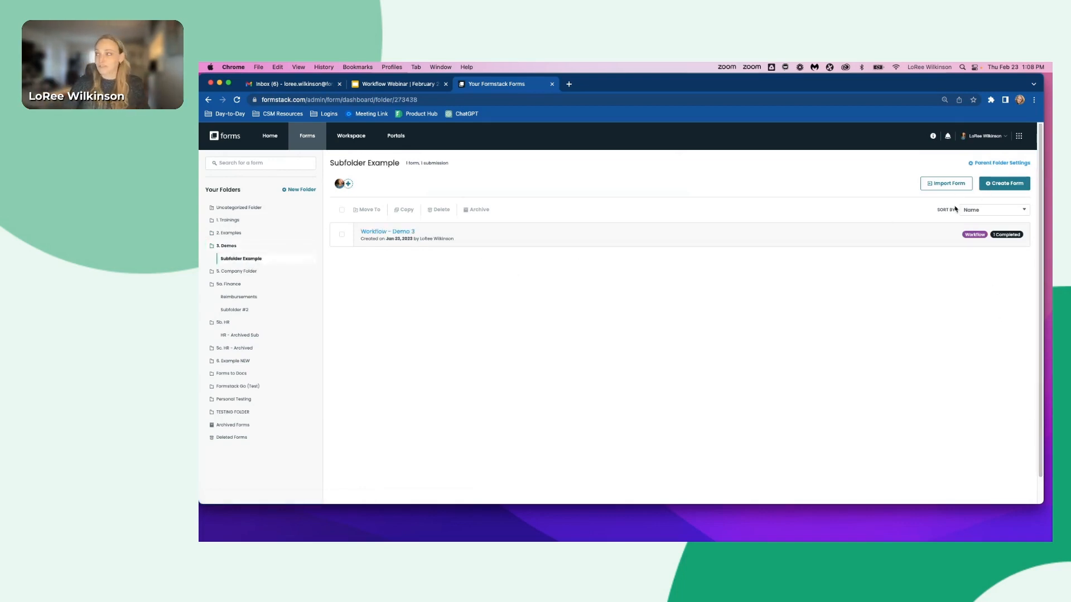
click(998, 187)
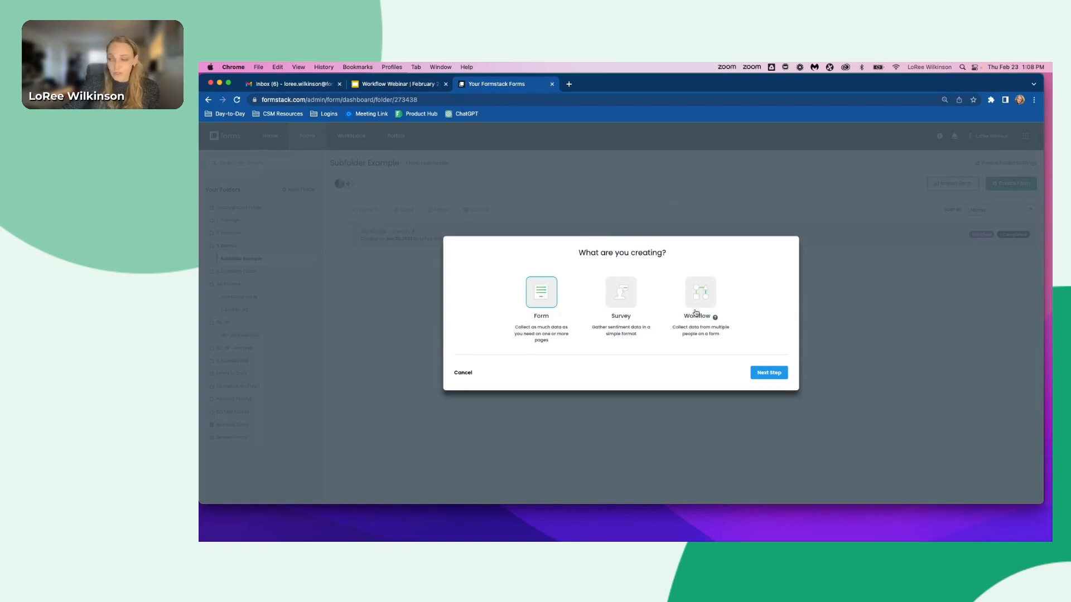
click(710, 299)
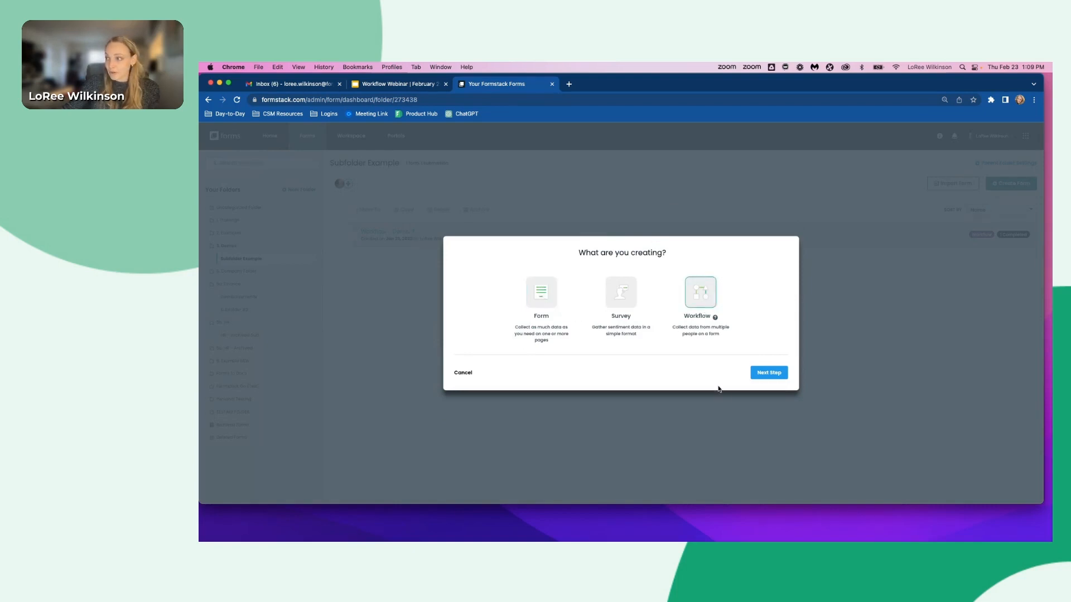
click(769, 373)
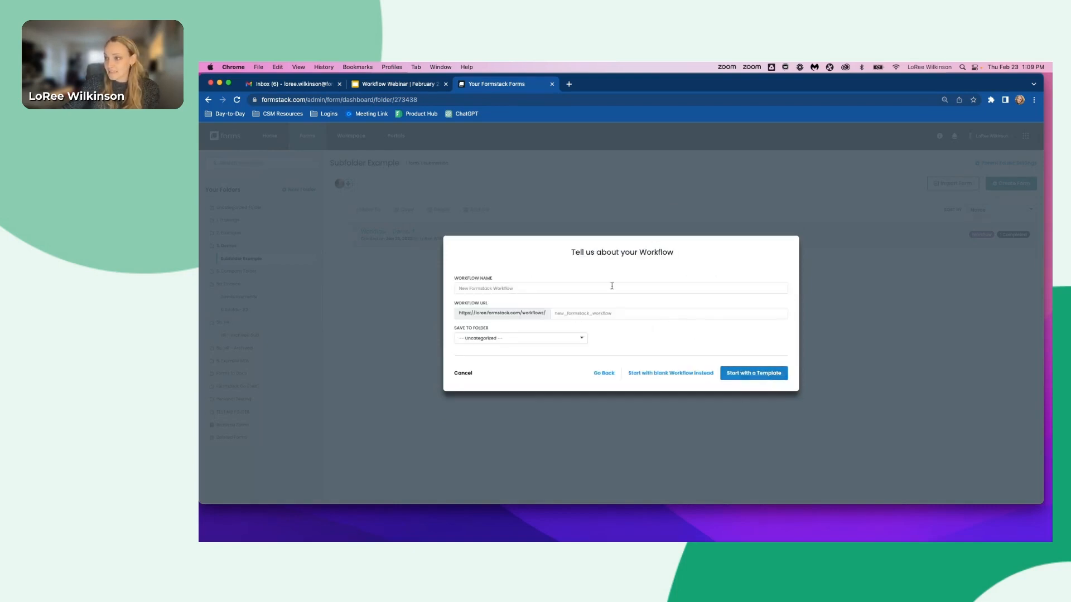
- Name the workflow Time Off Request, save it to the 3. Demos folder, and start it as a blank workflow
click(481, 287)
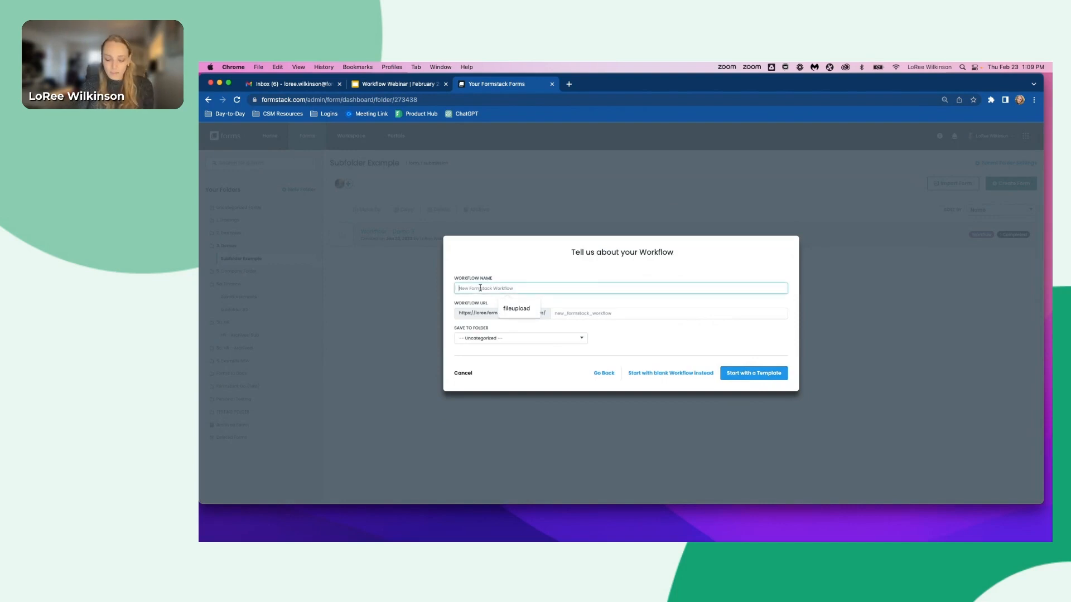
text(T)
key(BackSpace)
text(Time Of)
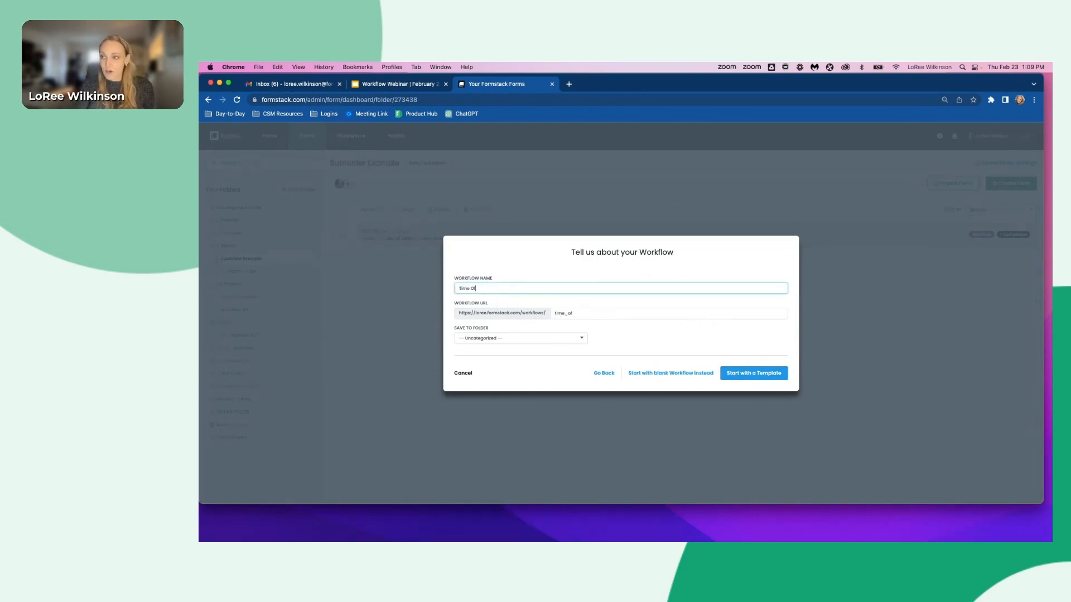
text(f Request)
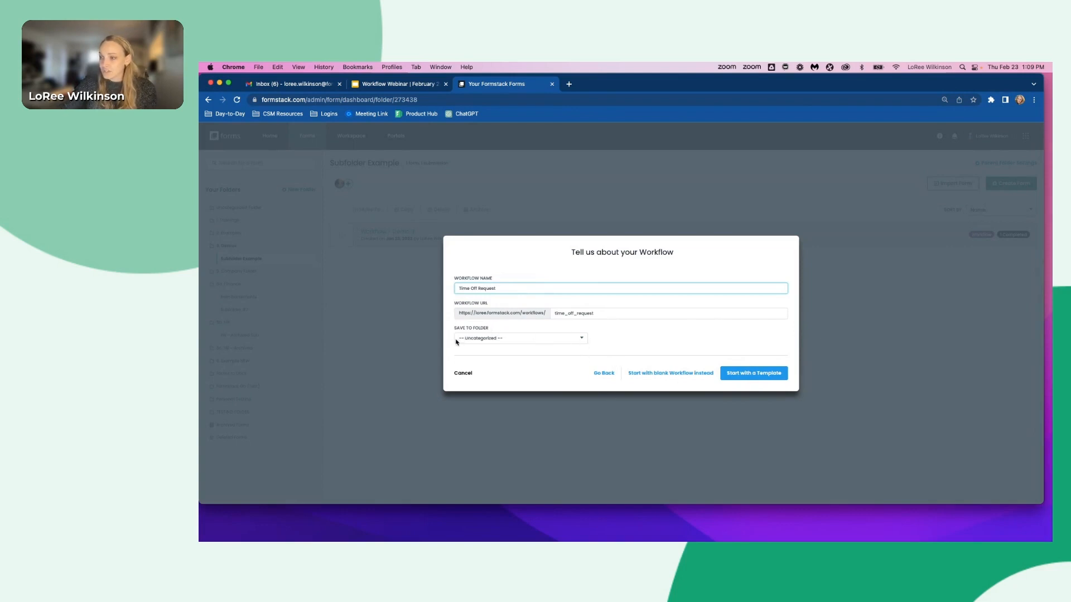
click(482, 338)
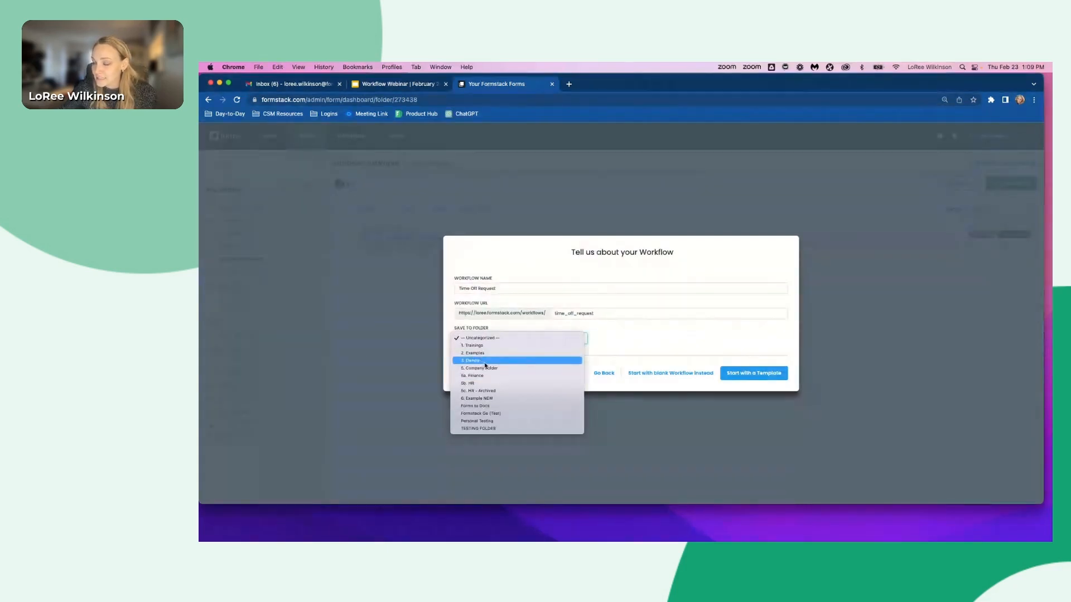
click(485, 364)
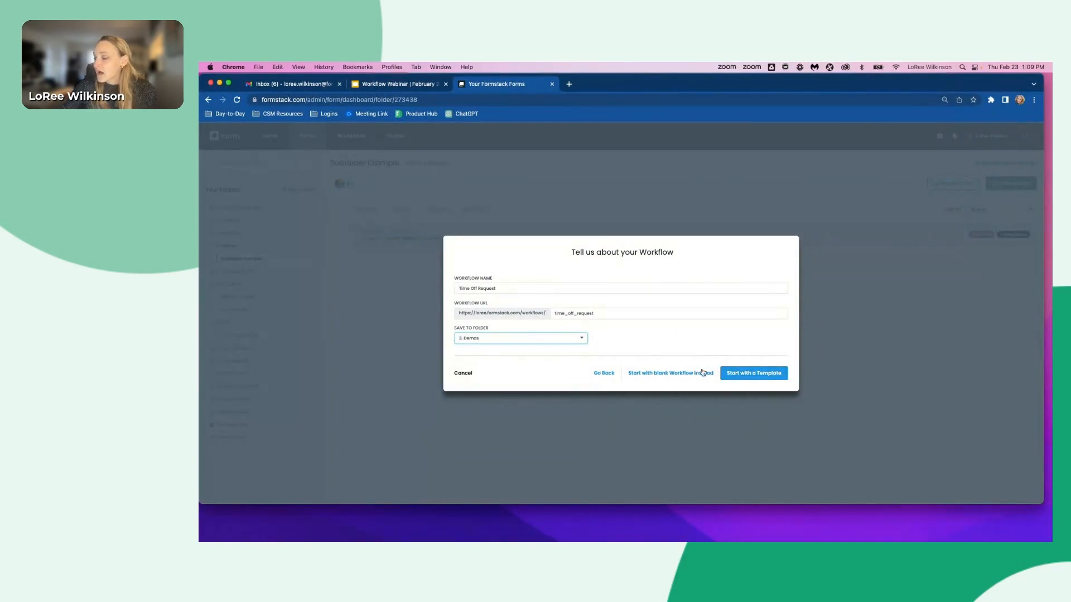
click(747, 381)
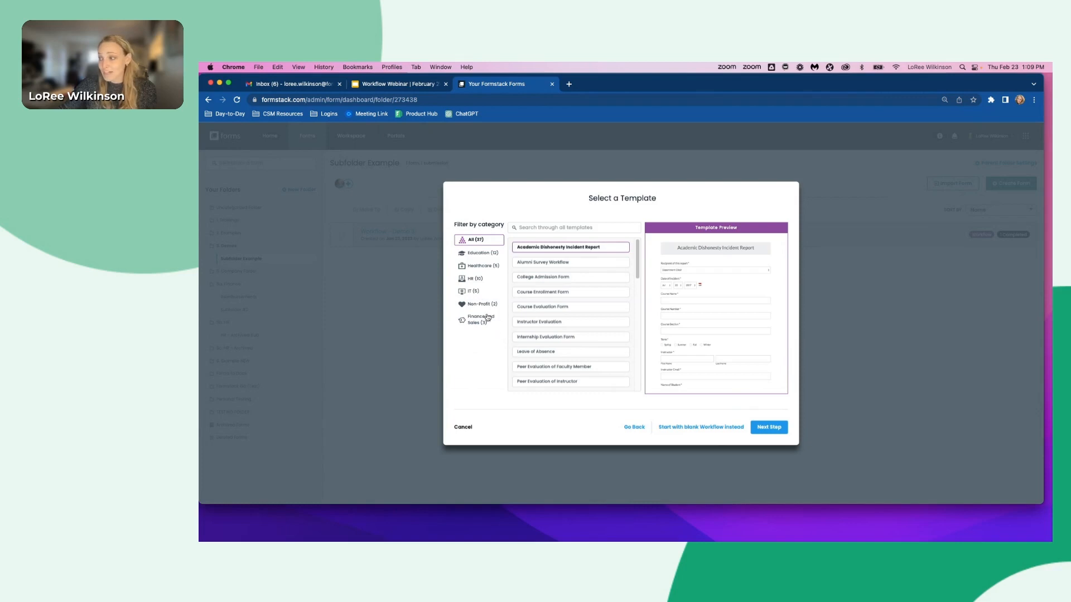
click(693, 428)
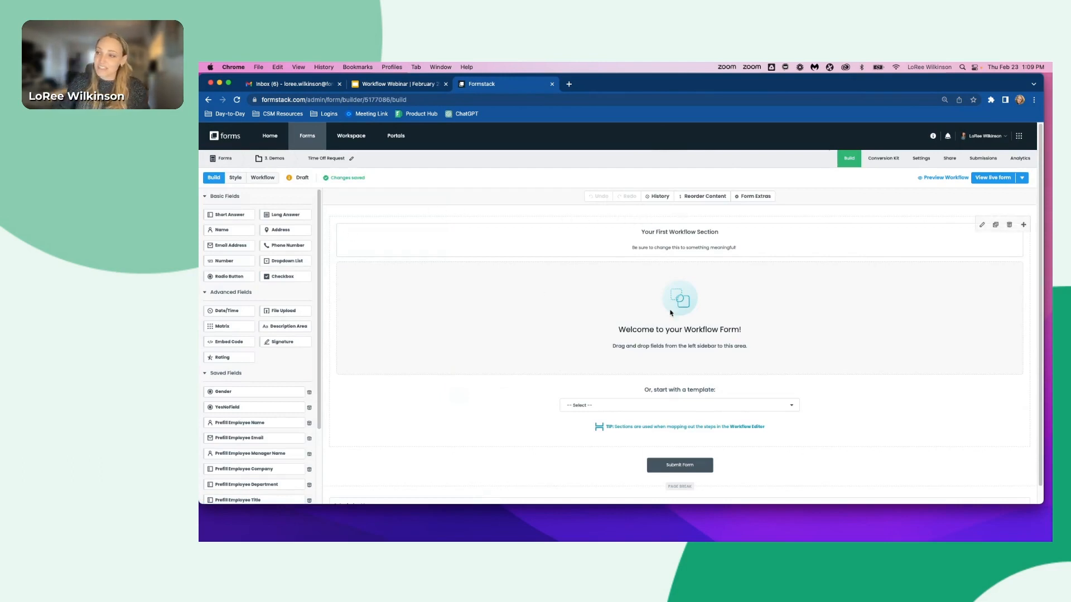
- Change the section heading to Your First Workflow Section - Anyone call fill this section out (Employee Information)
click(752, 220)
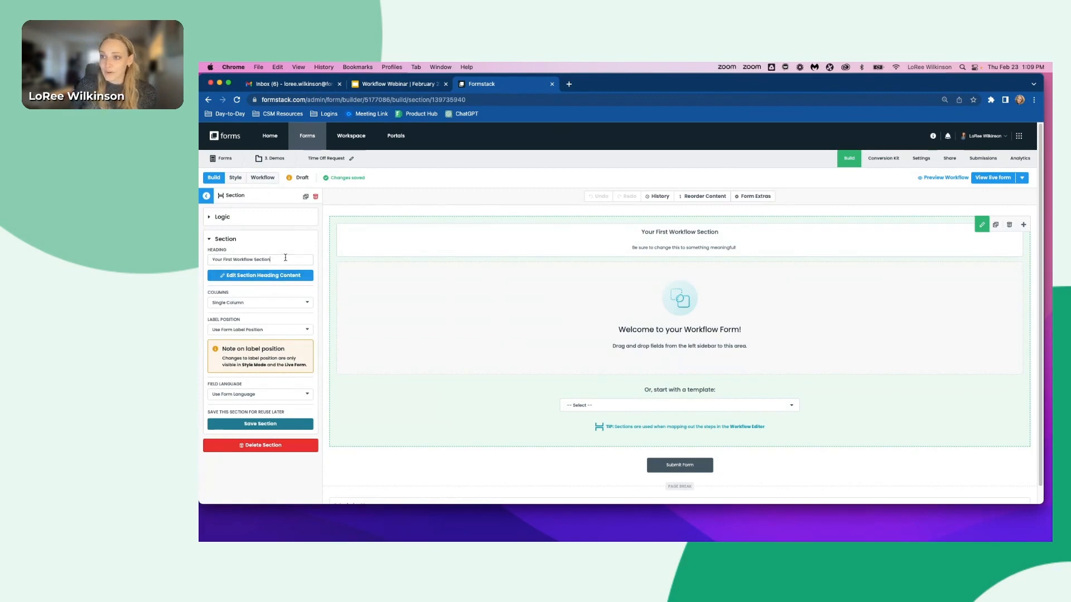
click(283, 259)
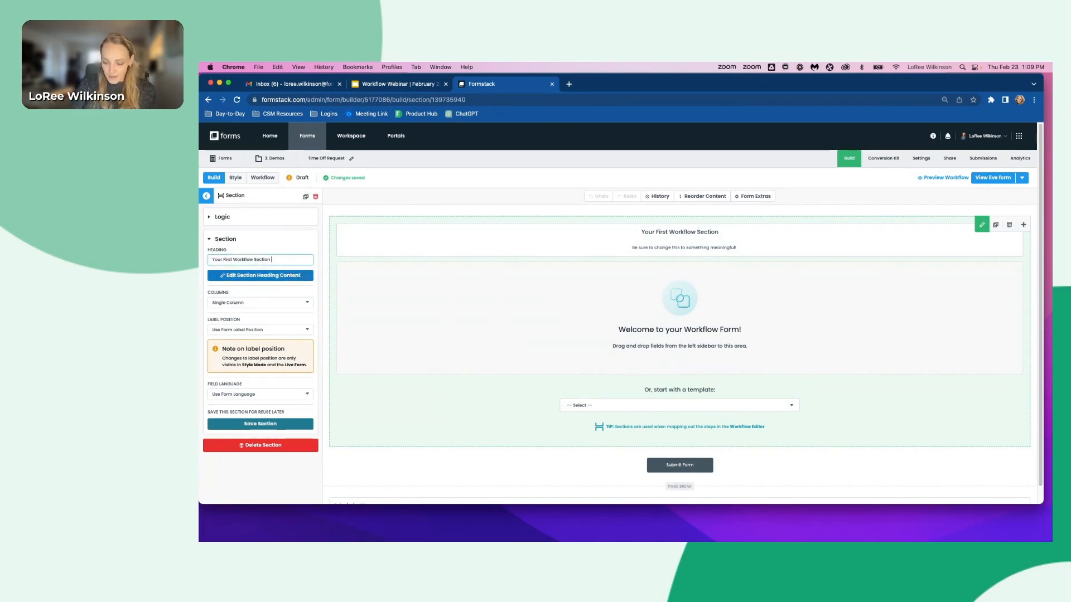
text(-)
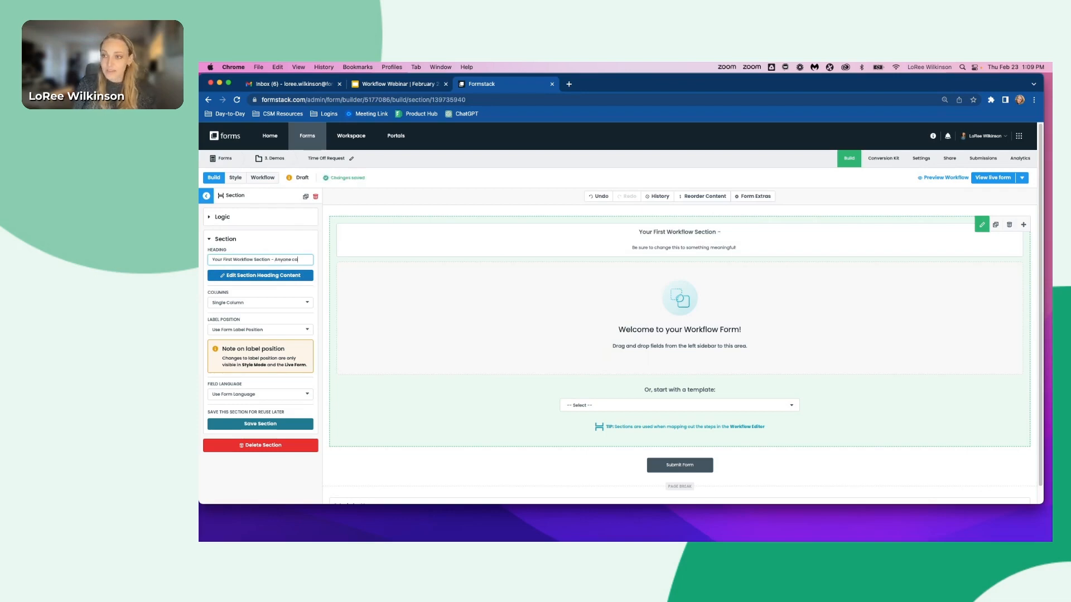
text( Anyone call fill this s)
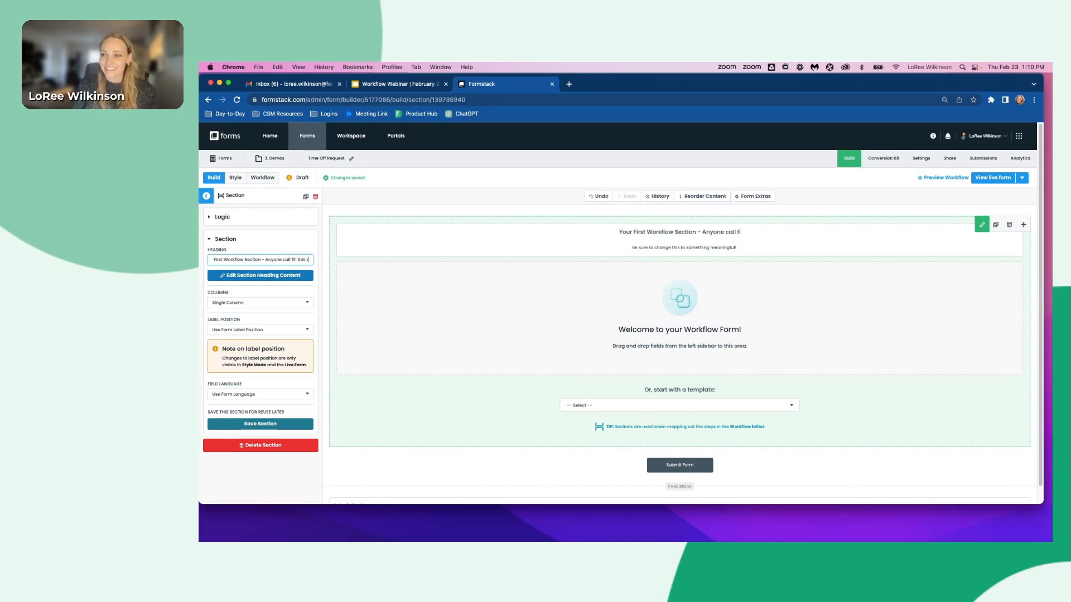
text(ection out )
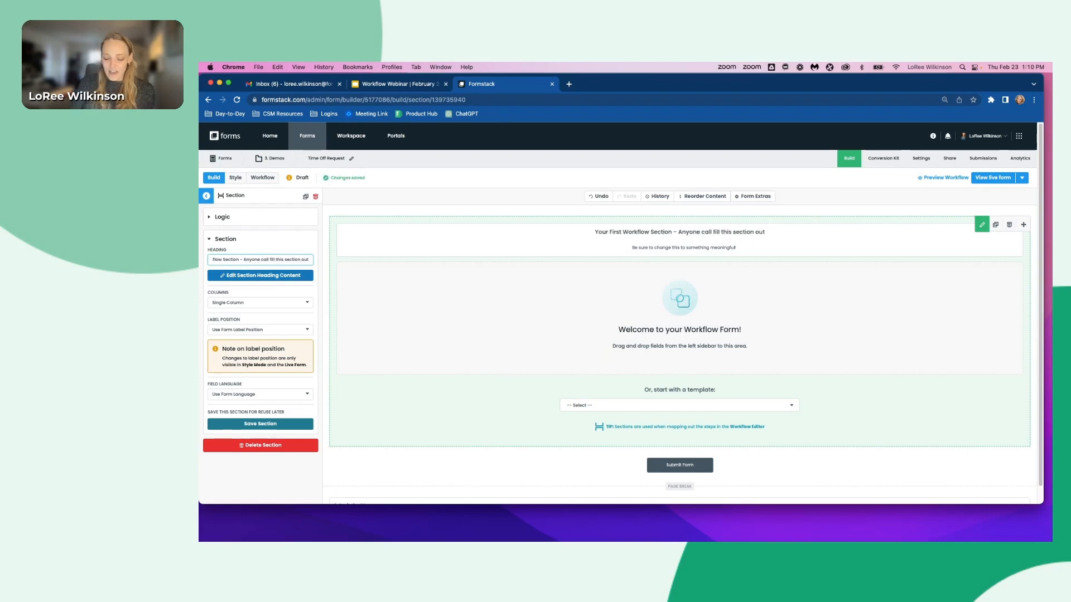
text((Employee)
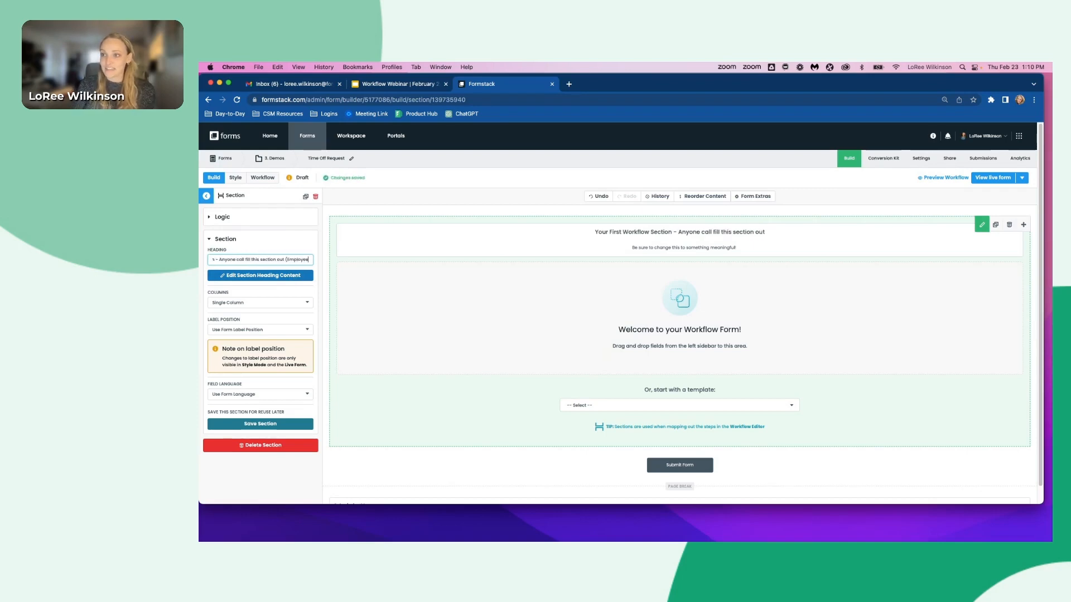
text( Information))
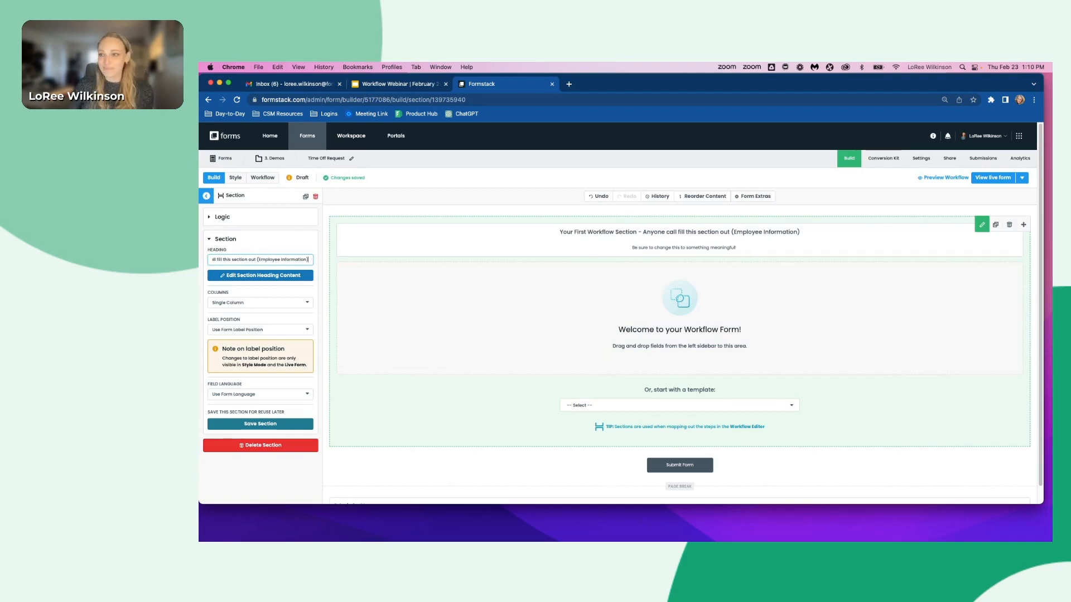
click(206, 196)
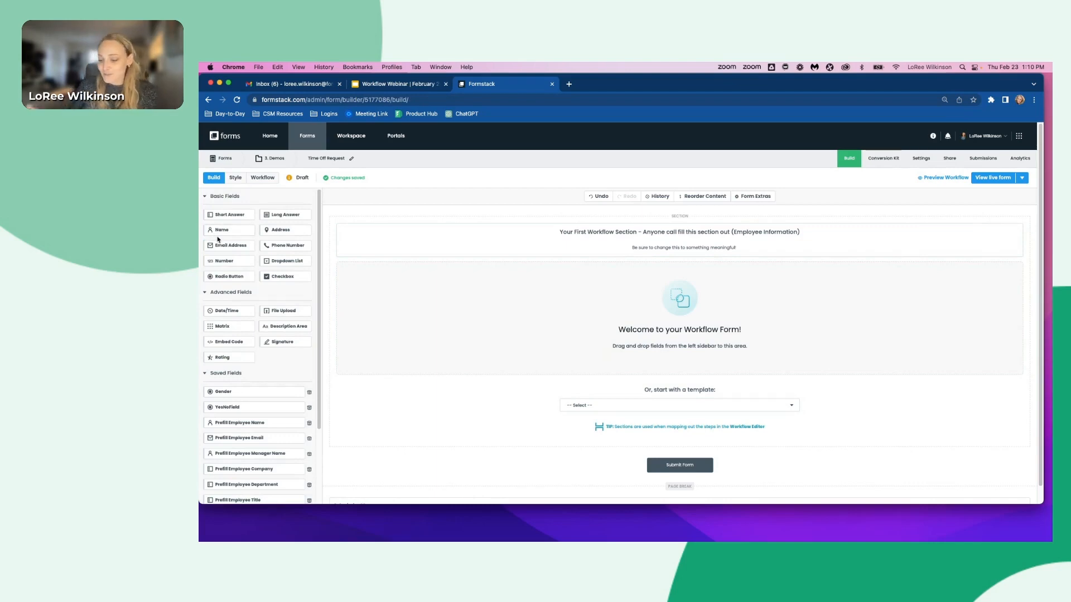
- Add Date/Time, Name, Email Address, Radio Button, Dropdown List and another Date/Time field to the section
click(226, 310)
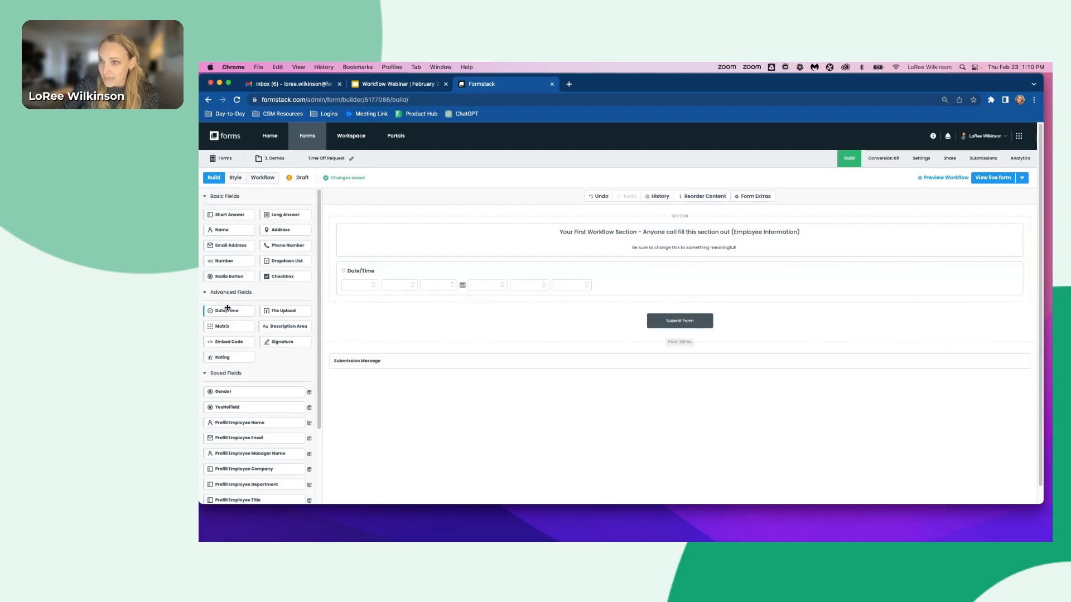
click(223, 230)
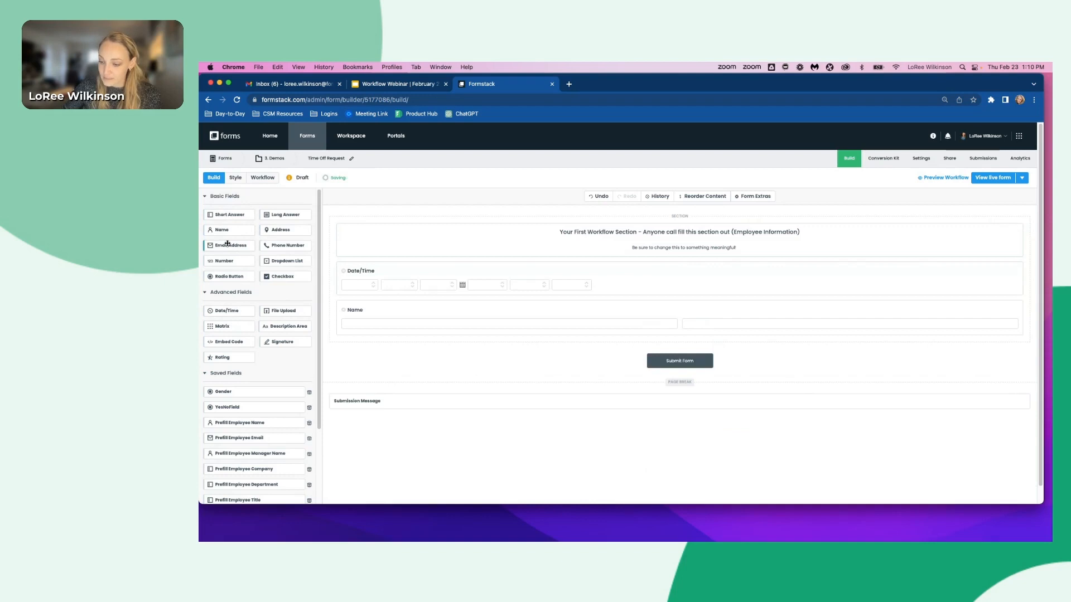
click(227, 244)
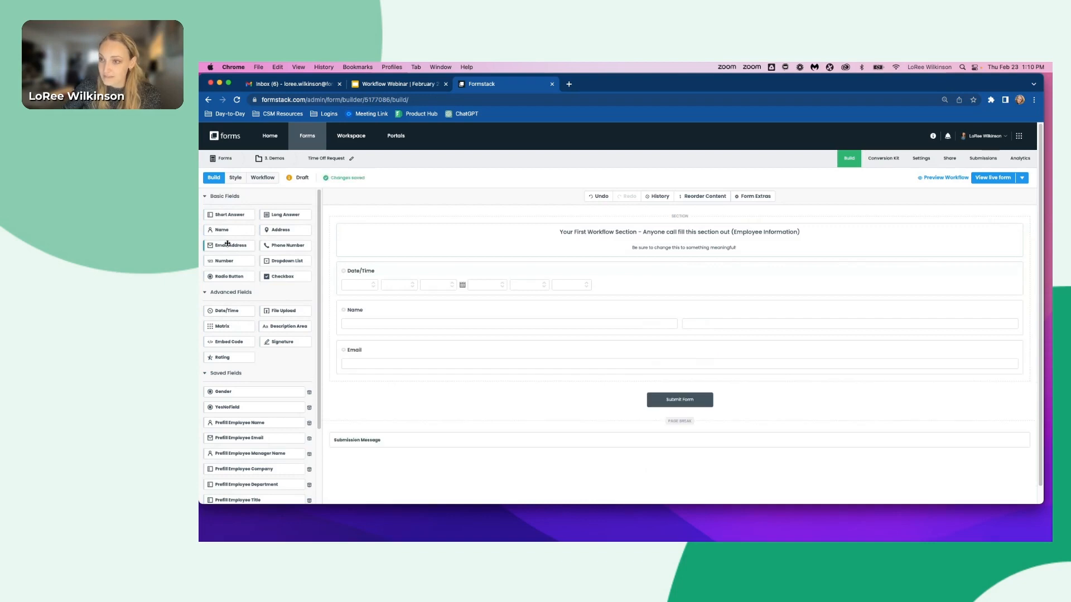
click(226, 277)
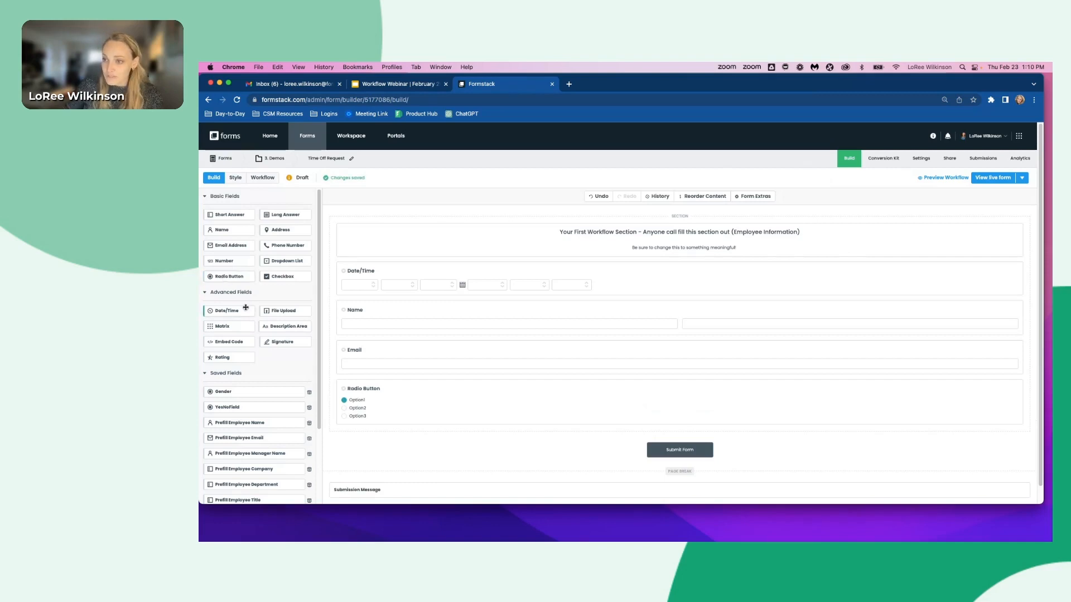
click(288, 259)
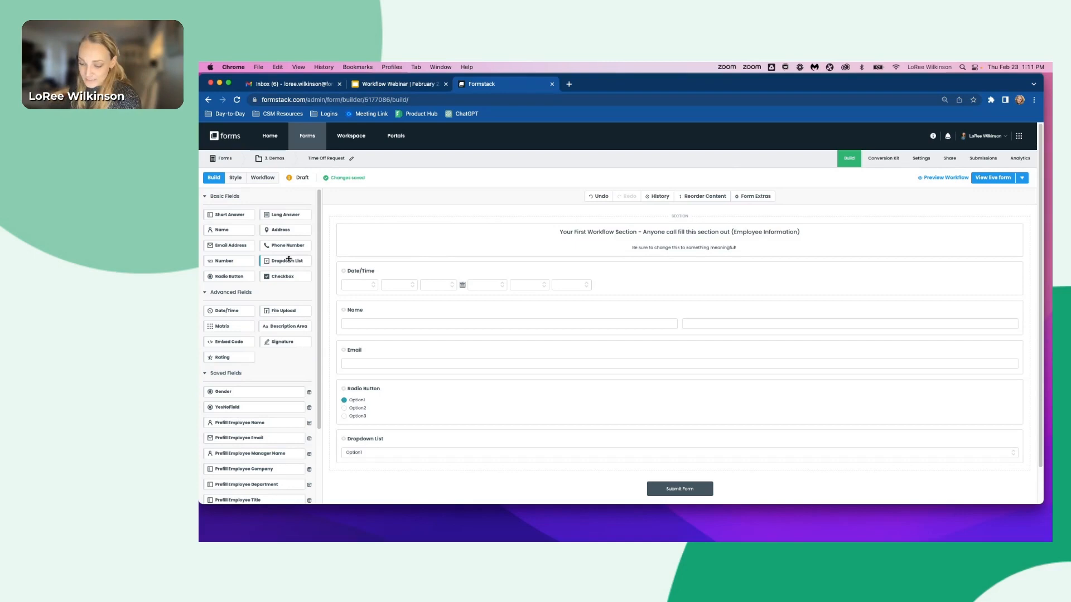
click(288, 260)
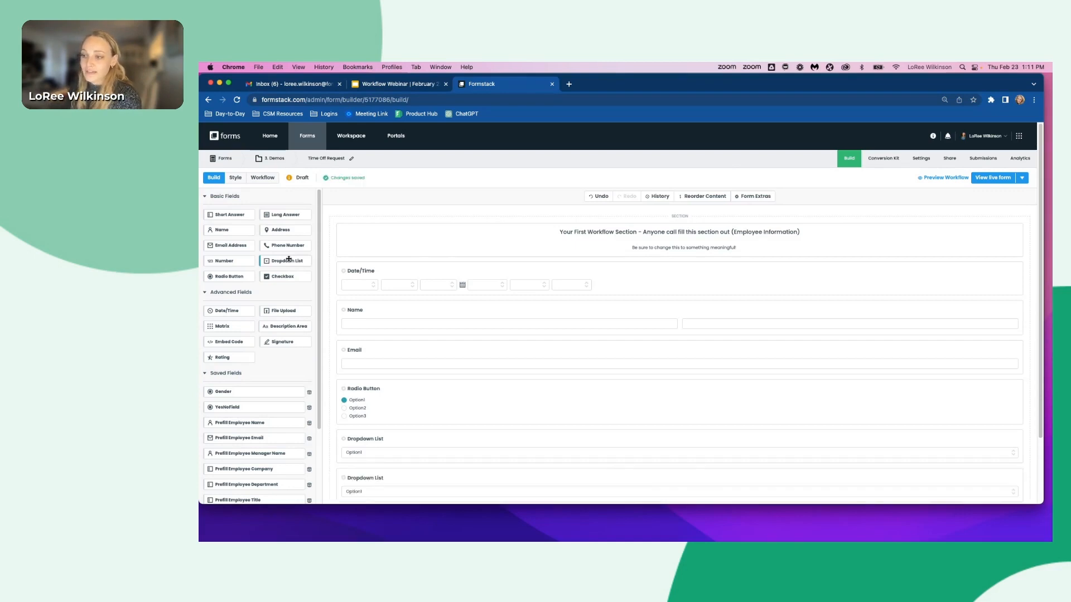
scroll(290, 251, down, 1)
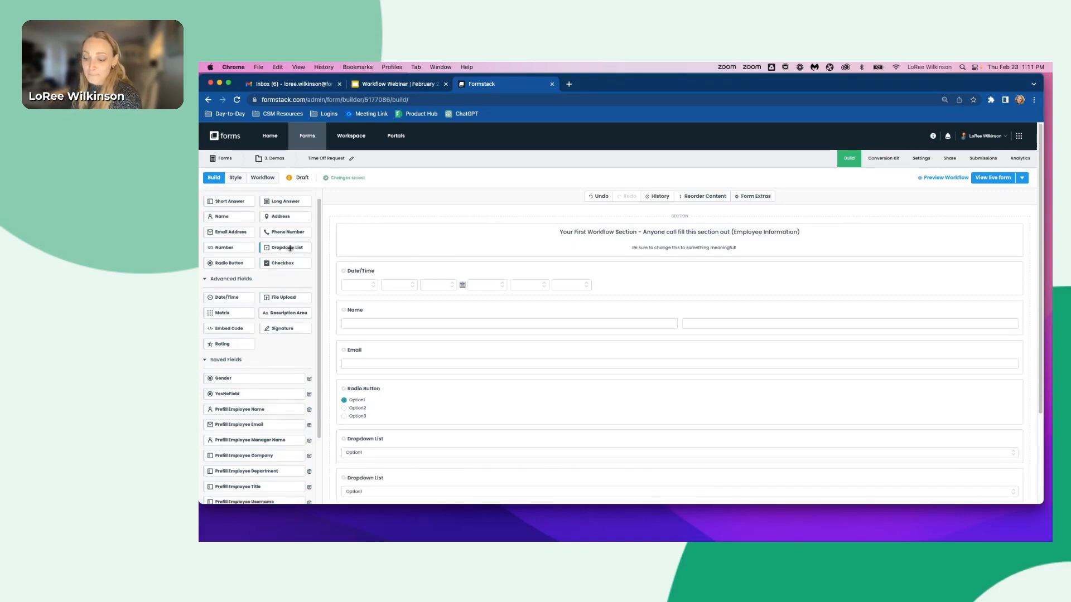
click(231, 298)
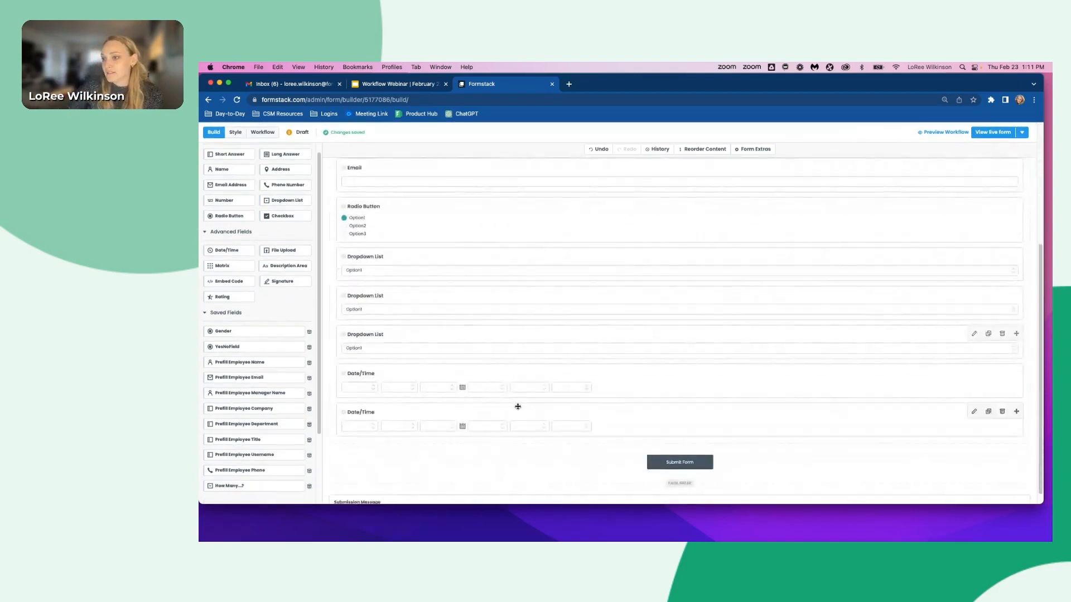
- Rename the first Date/Time field's label to Today's Date
scroll(518, 406, up, 5)
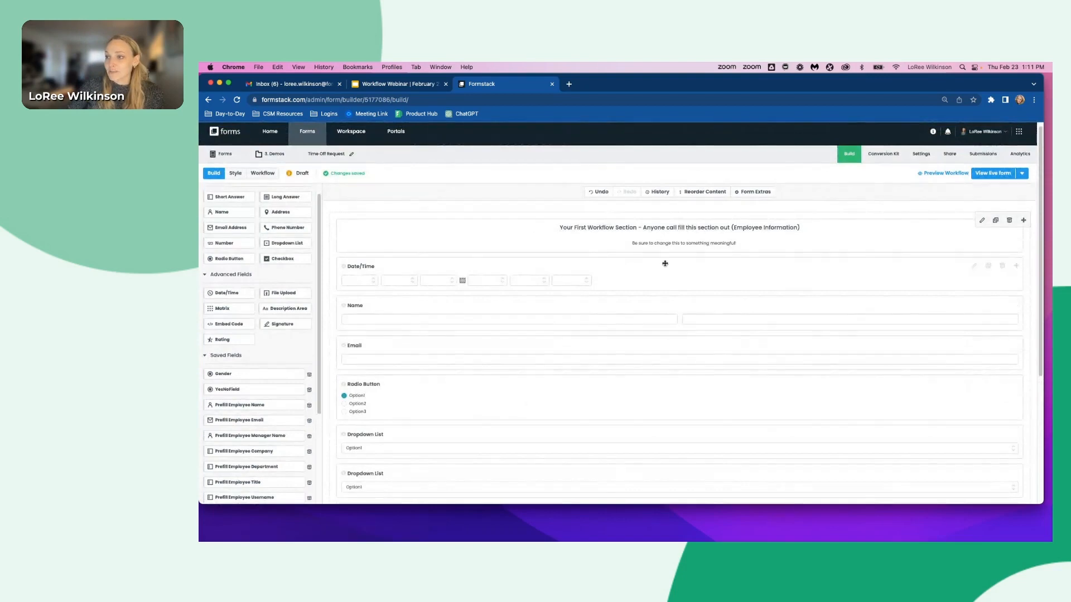
scroll(556, 239, down, 1)
scroll(555, 240, down, 5)
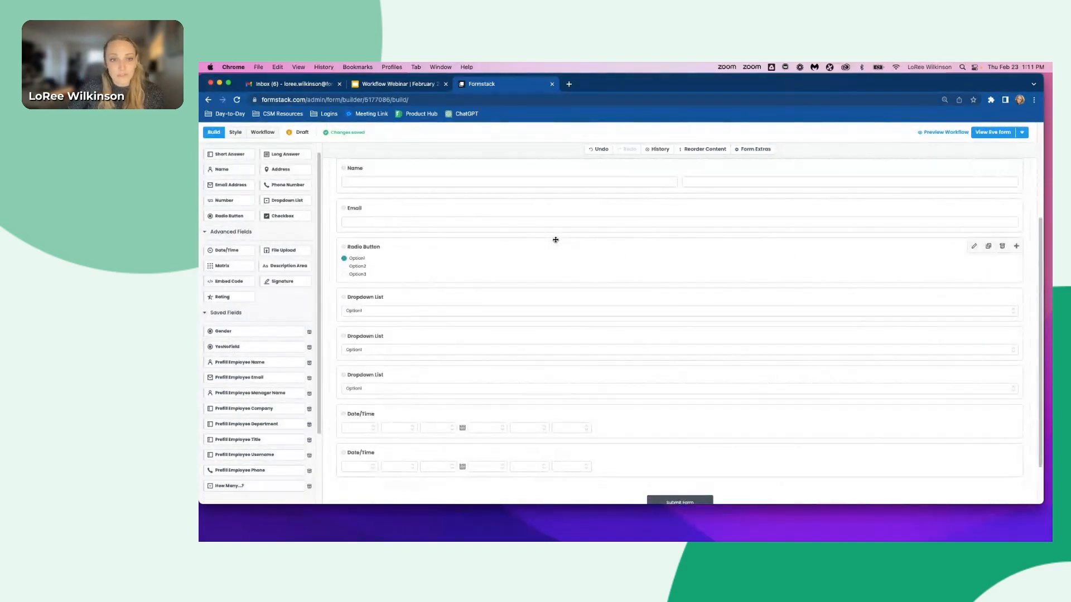
scroll(556, 240, up, 6)
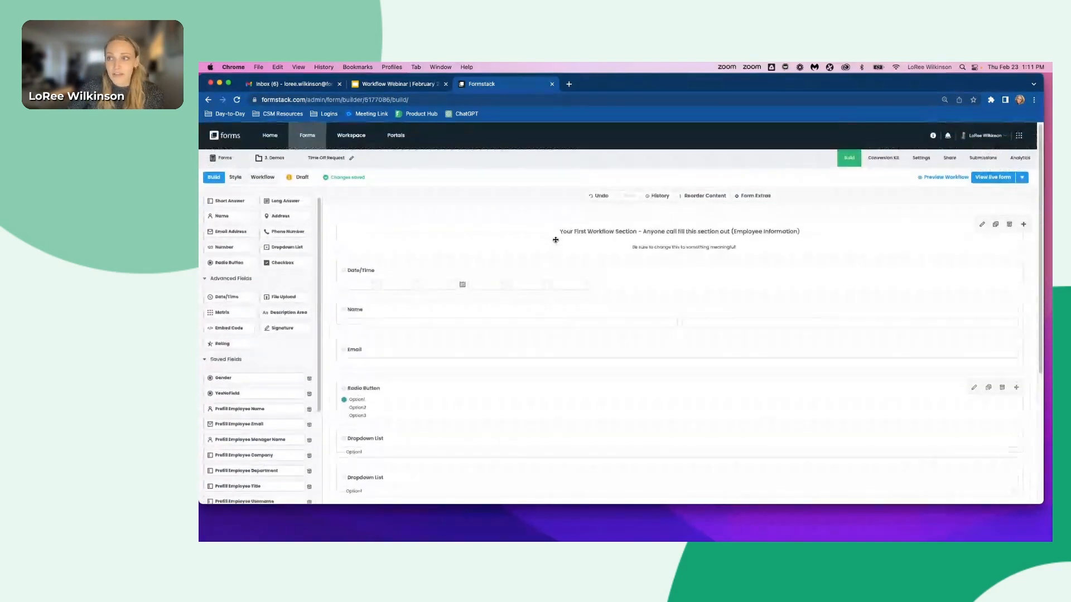
click(359, 270)
click(246, 260)
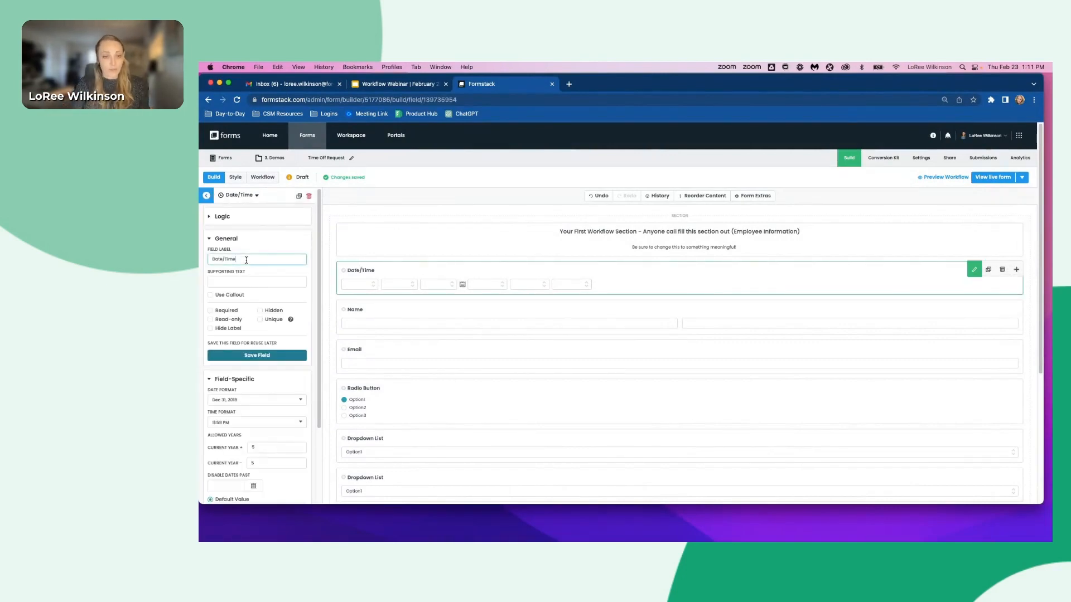
triple_click(246, 260)
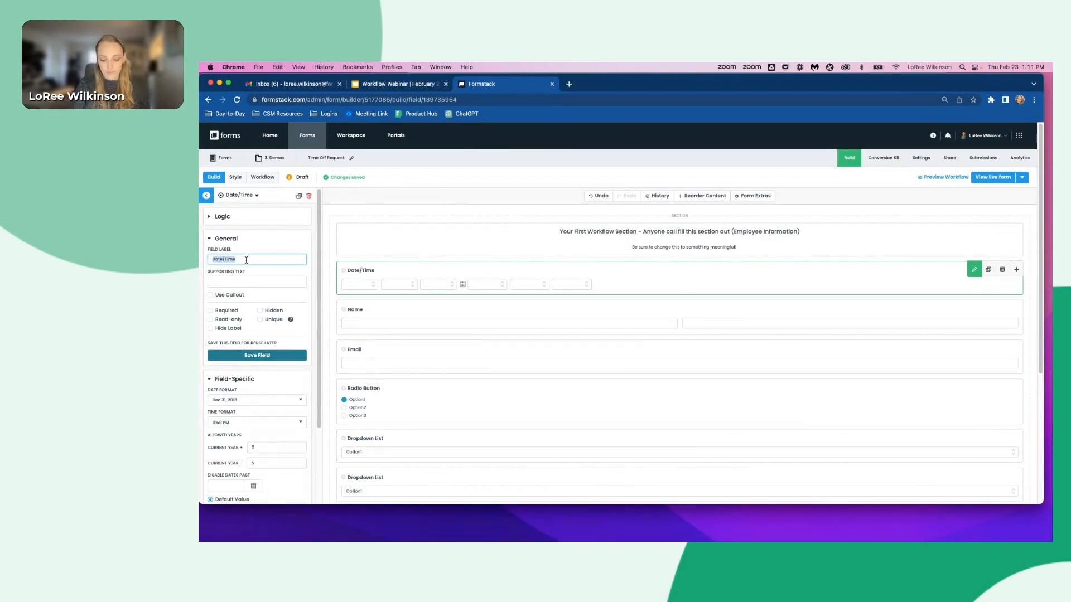
text(Today's Date)
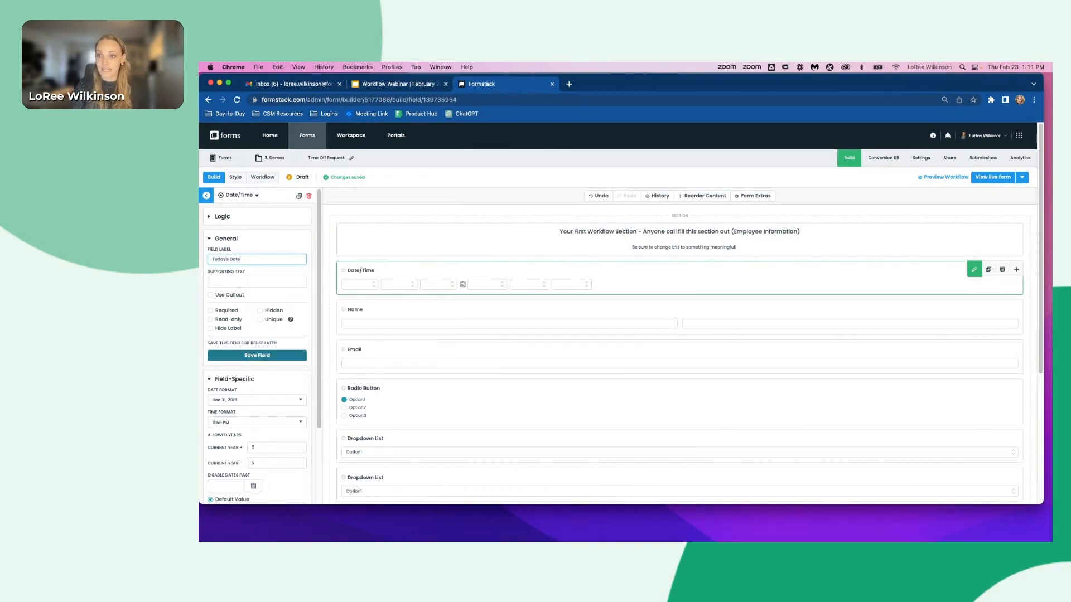
- Make the Today's Date field required and set its time format to None
click(229, 312)
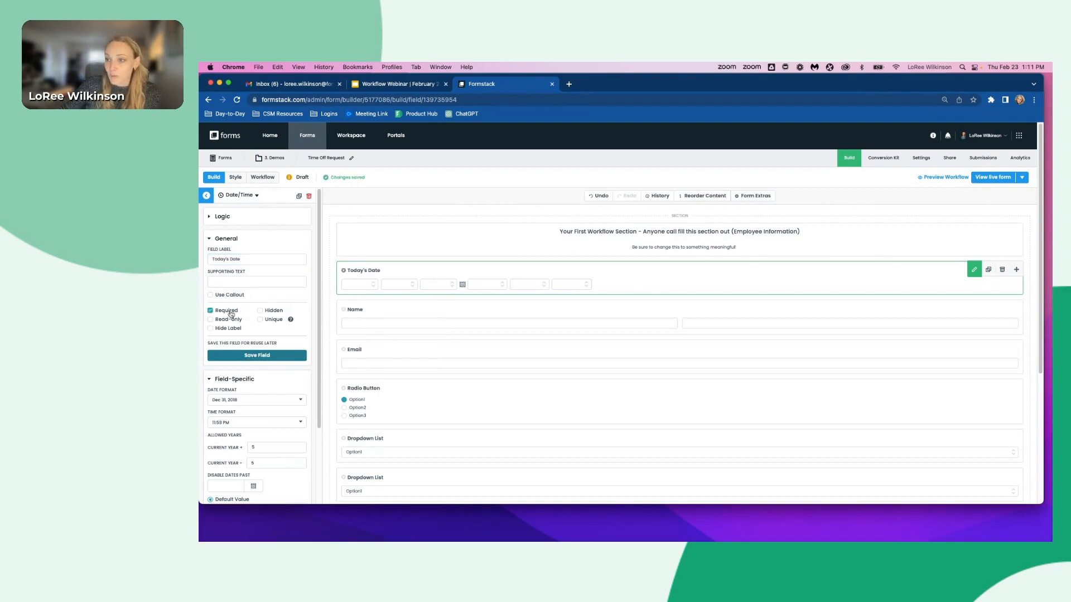
scroll(258, 329, down, 2)
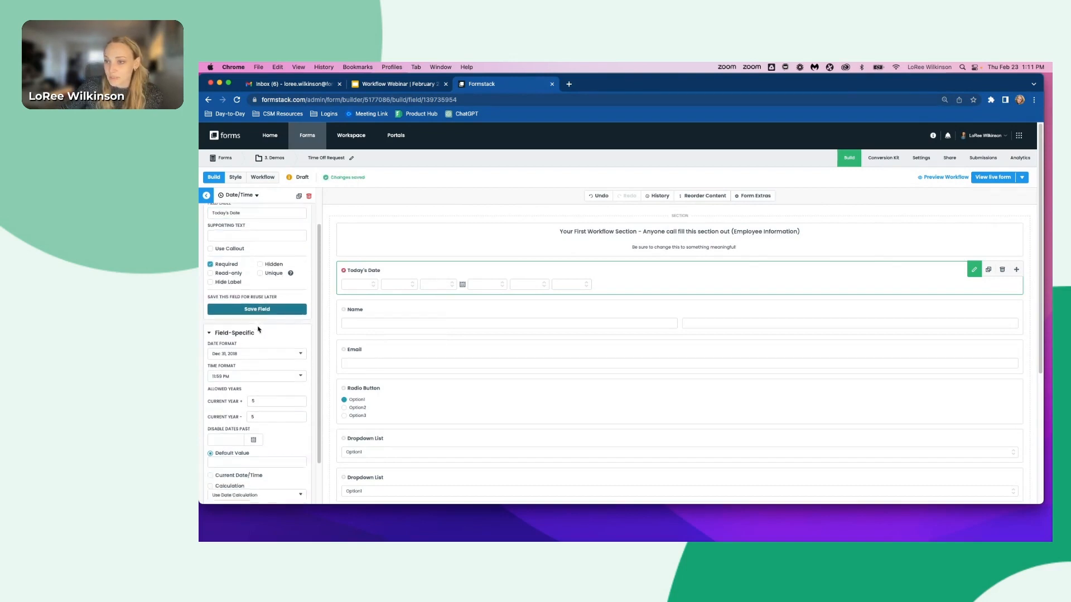
scroll(259, 330, down, 2)
click(217, 328)
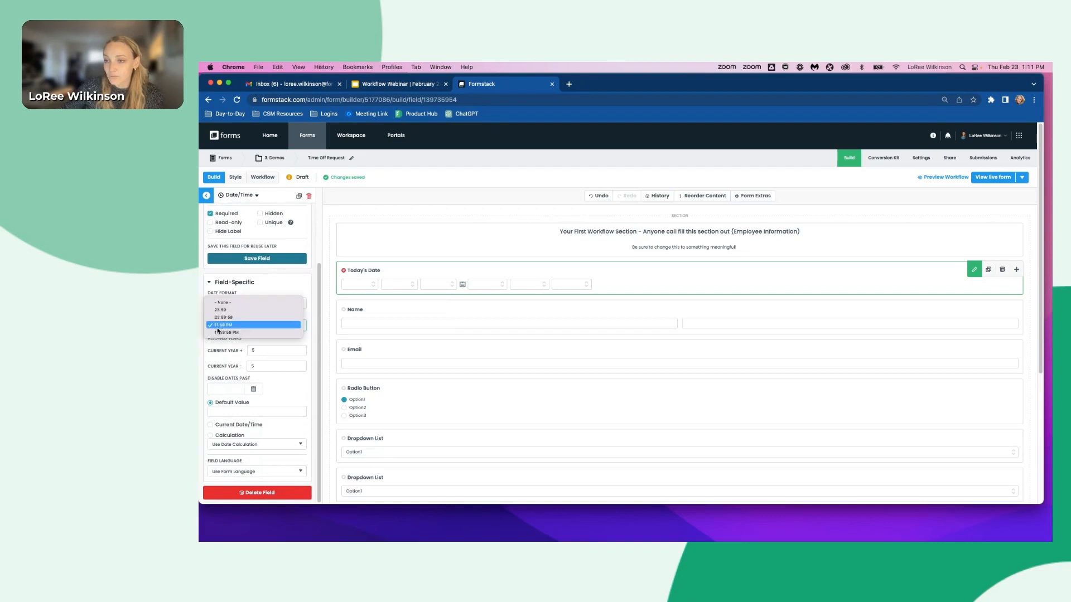
click(223, 302)
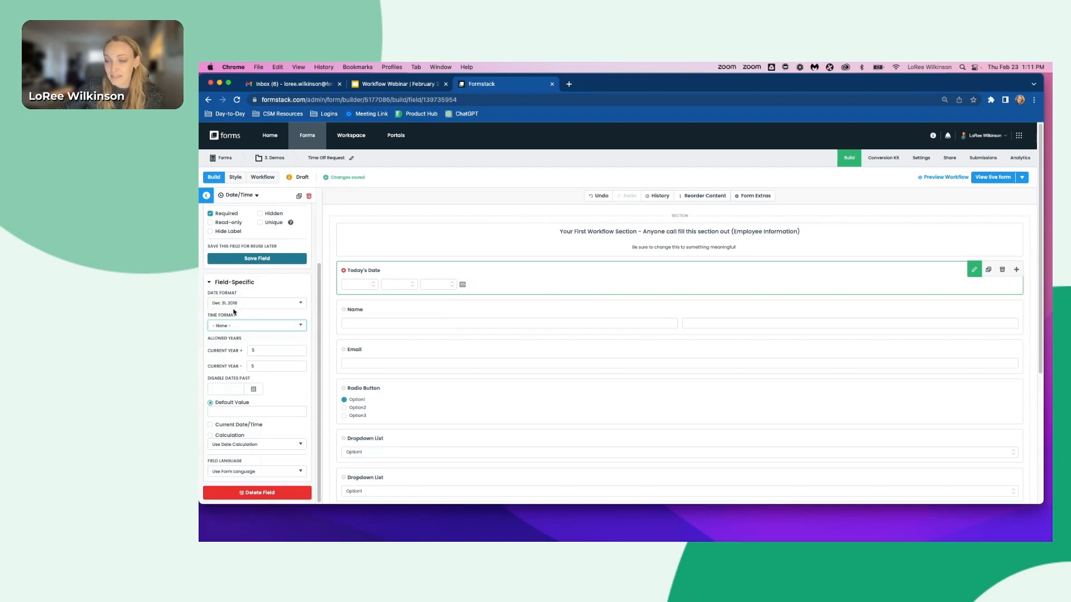
- Set Today's Date to default to the current date/time and make it read-only
click(232, 427)
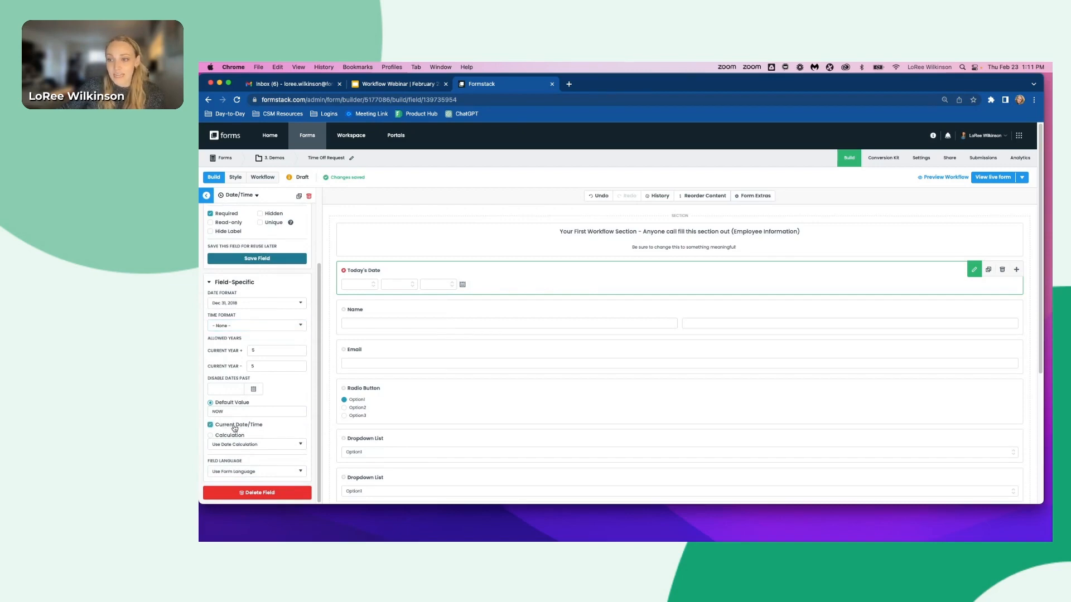
scroll(239, 428, up, 3)
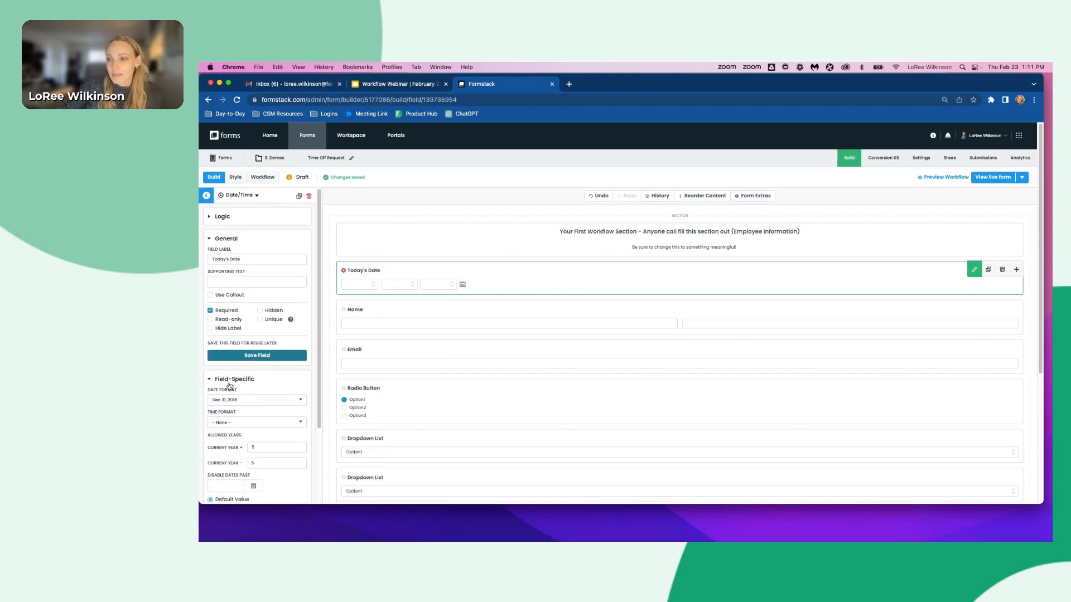
click(236, 322)
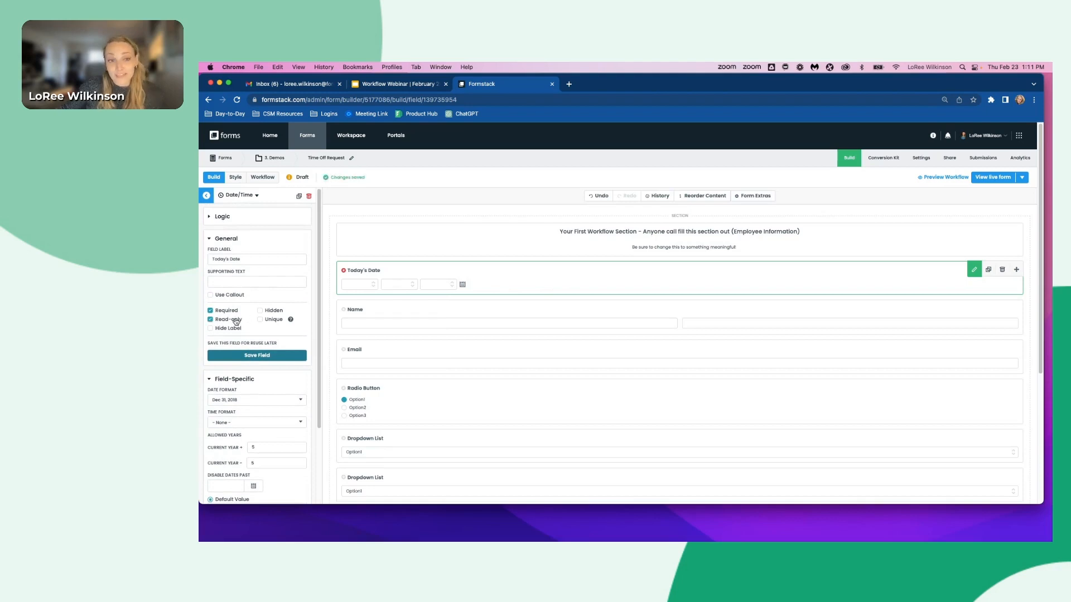
- Mark the Name and Email fields as required
scroll(407, 332, down, 1)
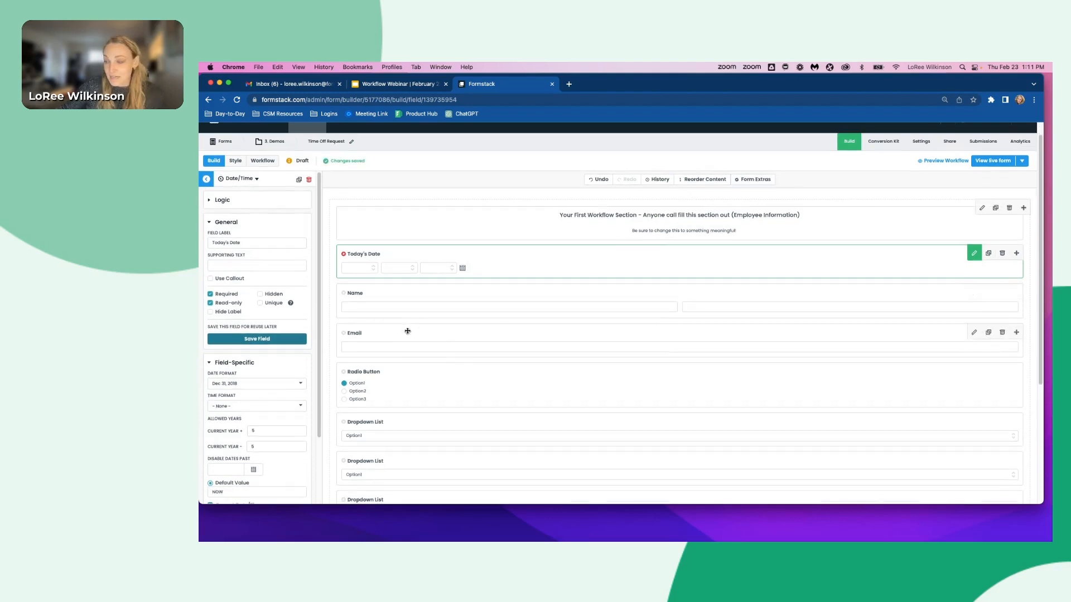
click(344, 293)
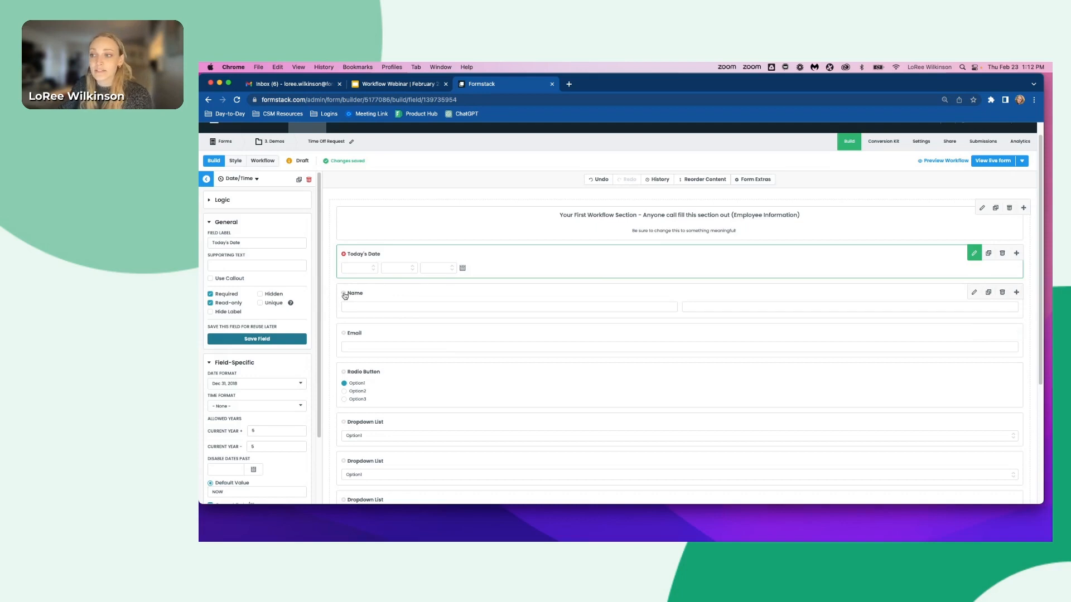
click(344, 334)
- Rename the radio button field's label to I'd like approval for:
click(379, 380)
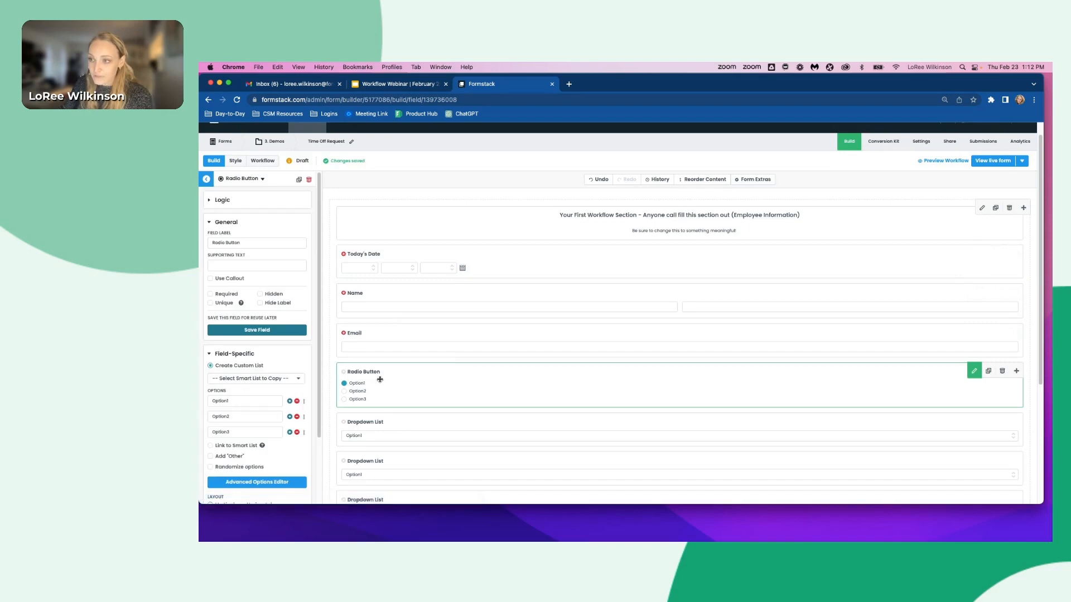
click(275, 242)
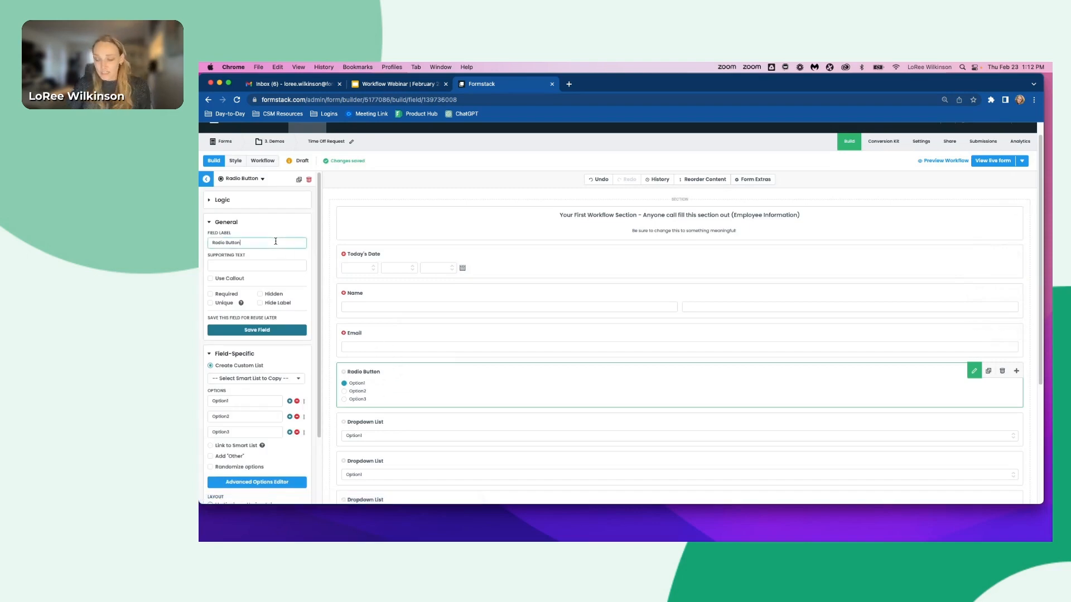
triple_click(276, 242)
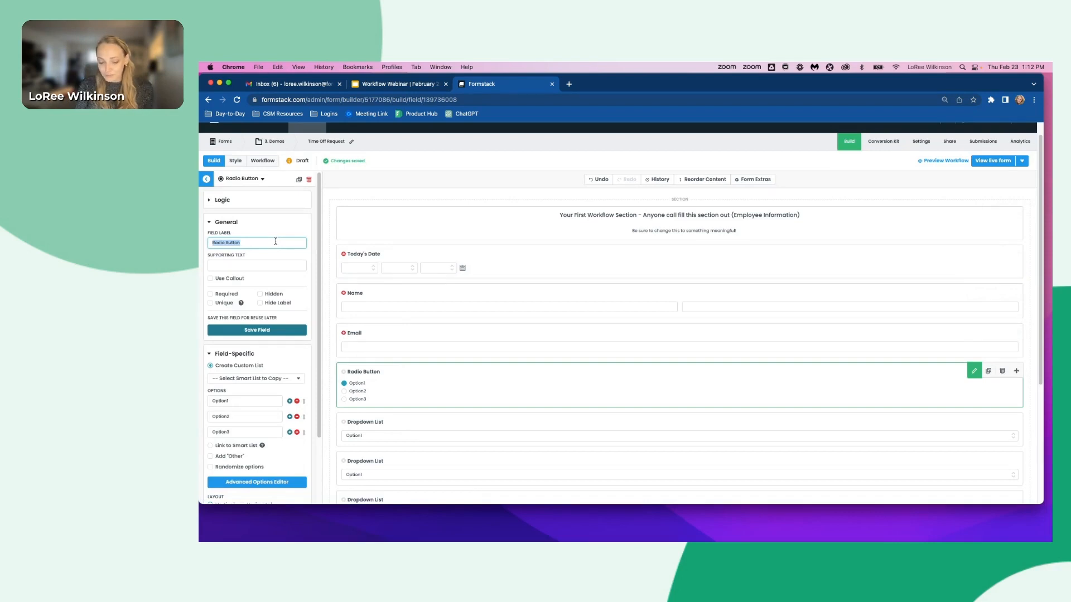
text(Ty)
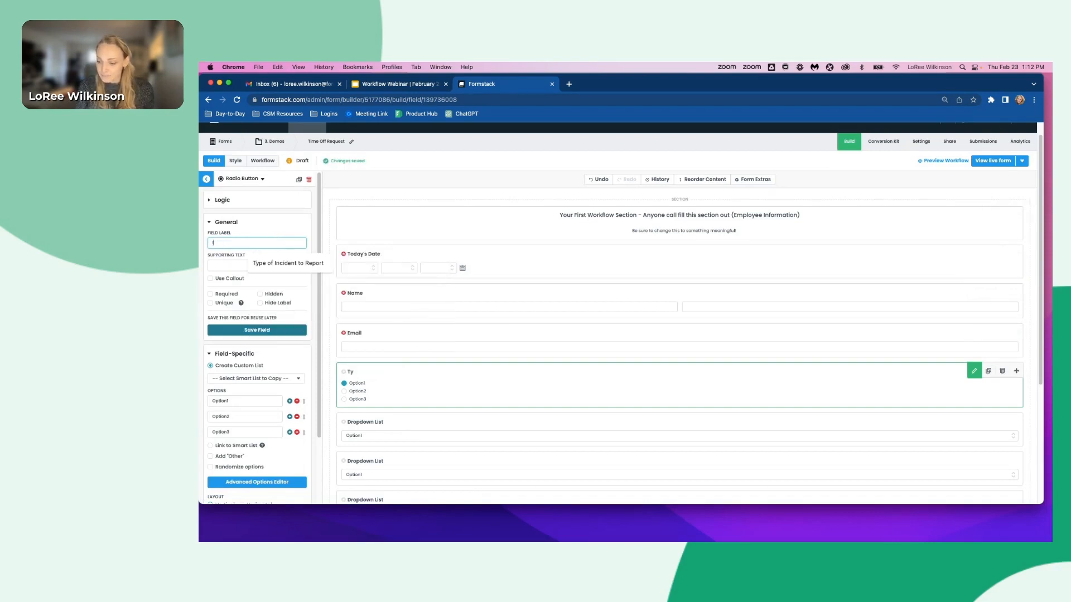
text(I'd like appr)
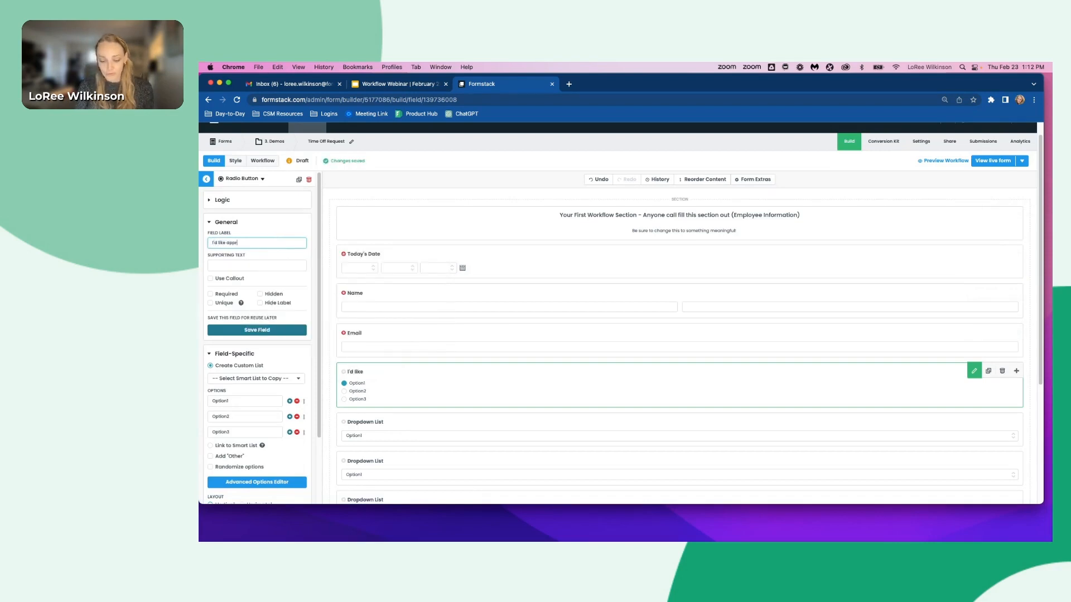
text(oval for:)
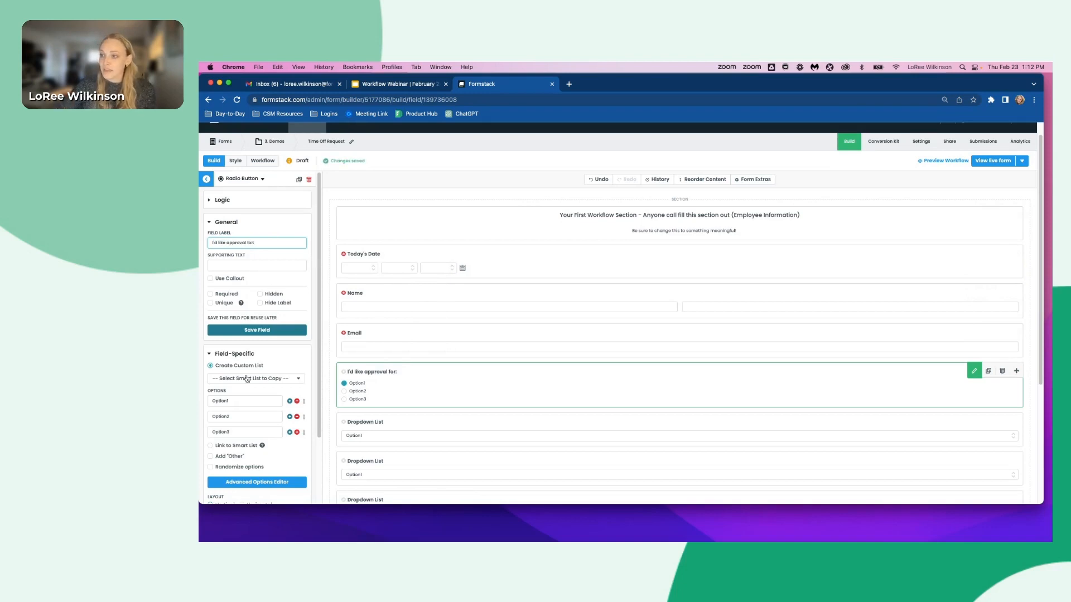
- Set the radio button options to PTO, VTO and Time-Off (Unpaid)
click(236, 401)
double_click(235, 401)
text(PTO)
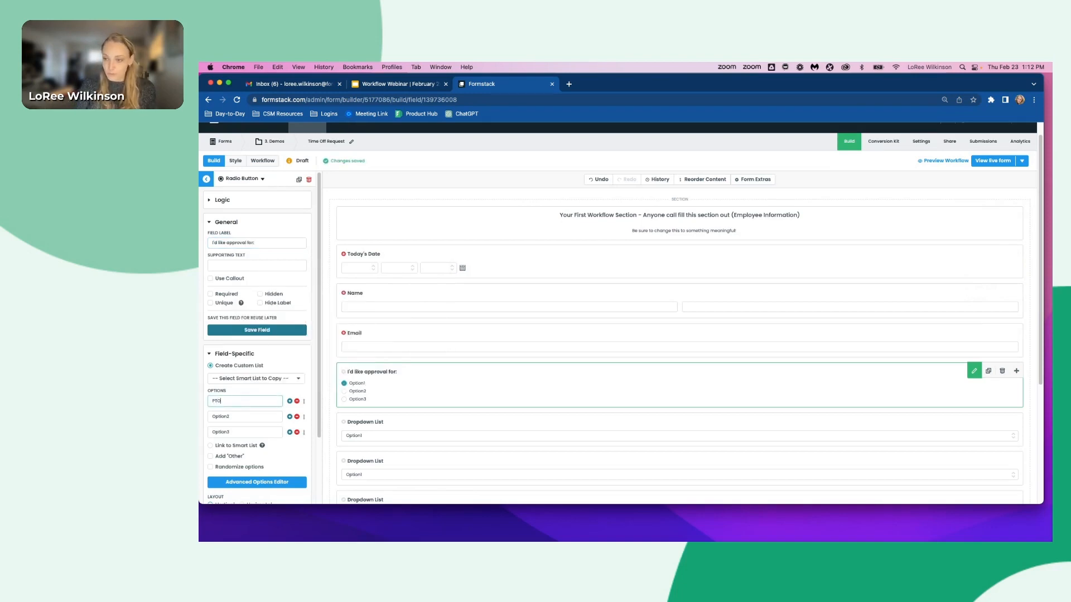
click(243, 421)
double_click(243, 422)
text(VT)
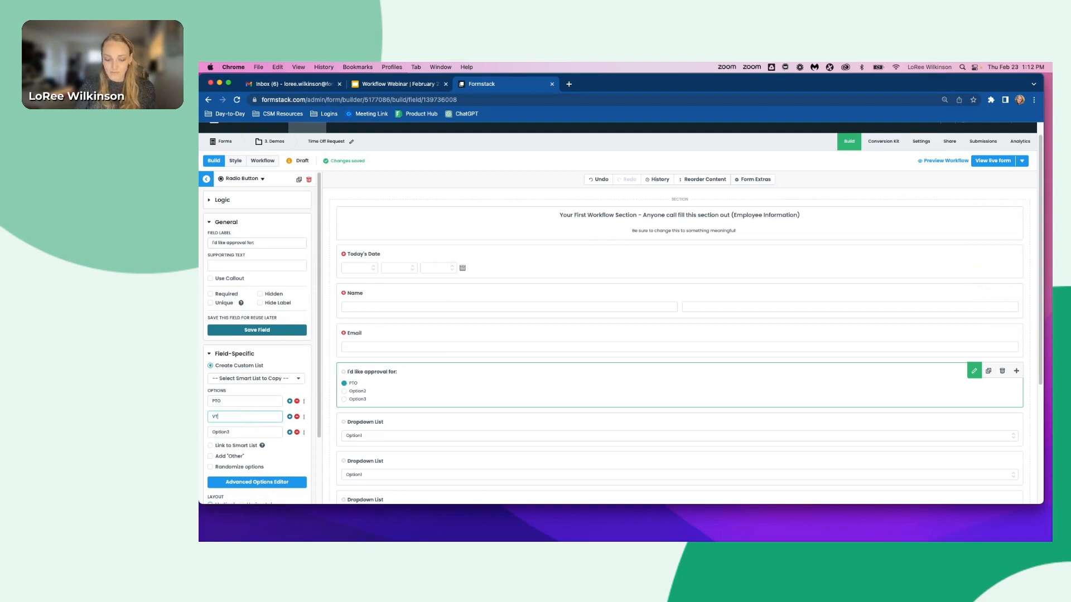
text(O)
double_click(246, 432)
text(T)
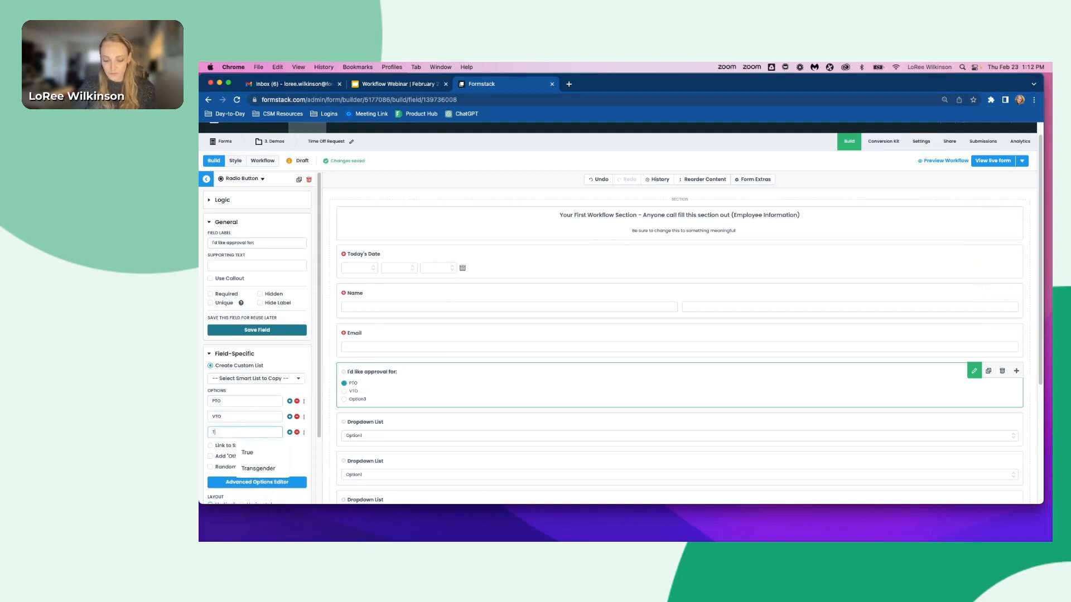
text(ime-Off (Un)
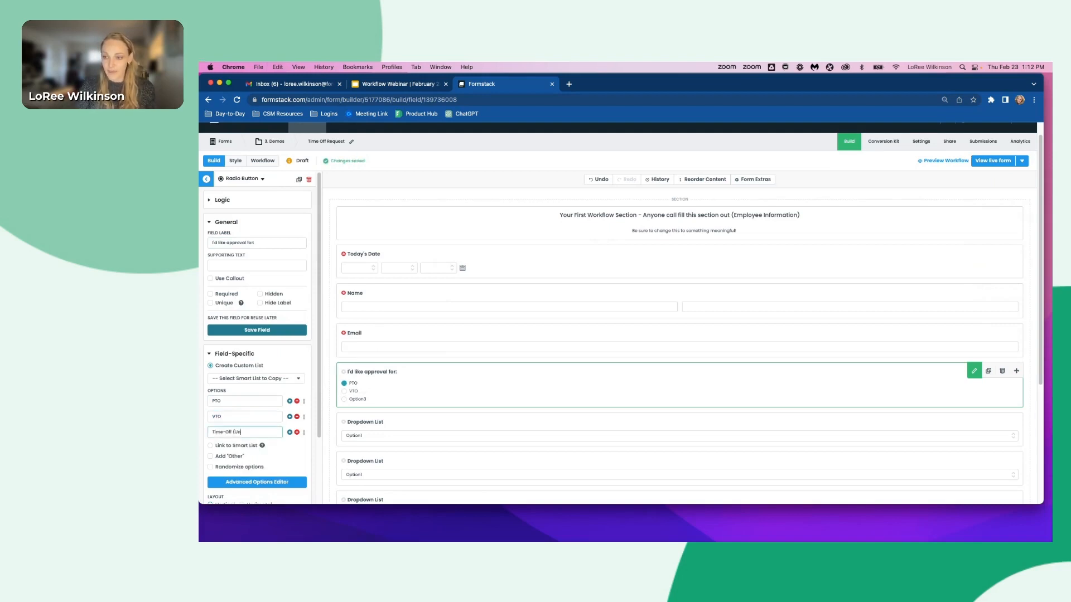
text(paid))
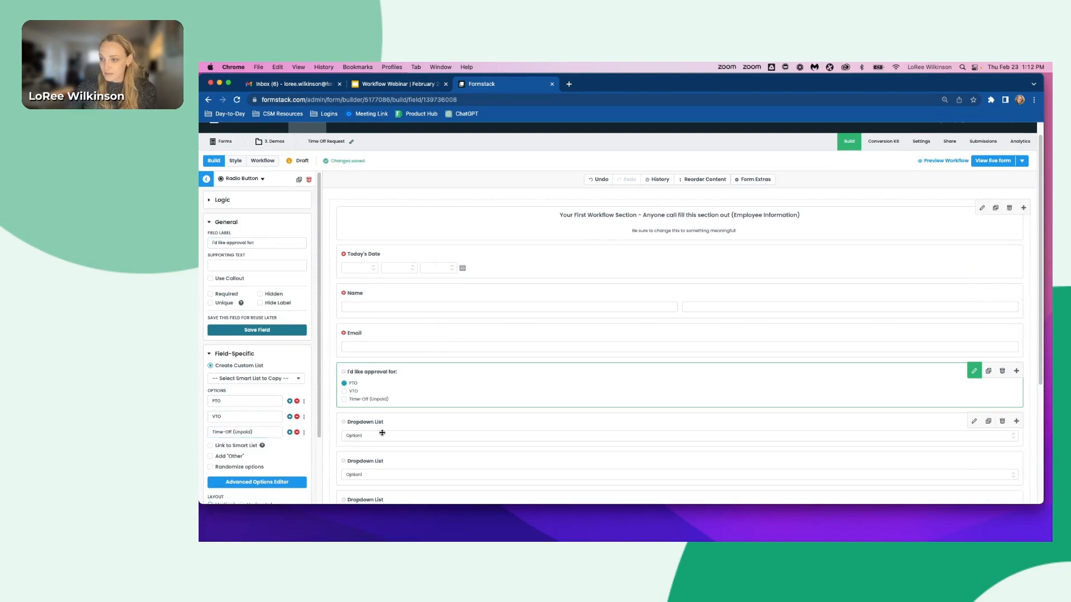
- Rename the first dropdown list's label to Length of Time Off
click(382, 433)
click(256, 242)
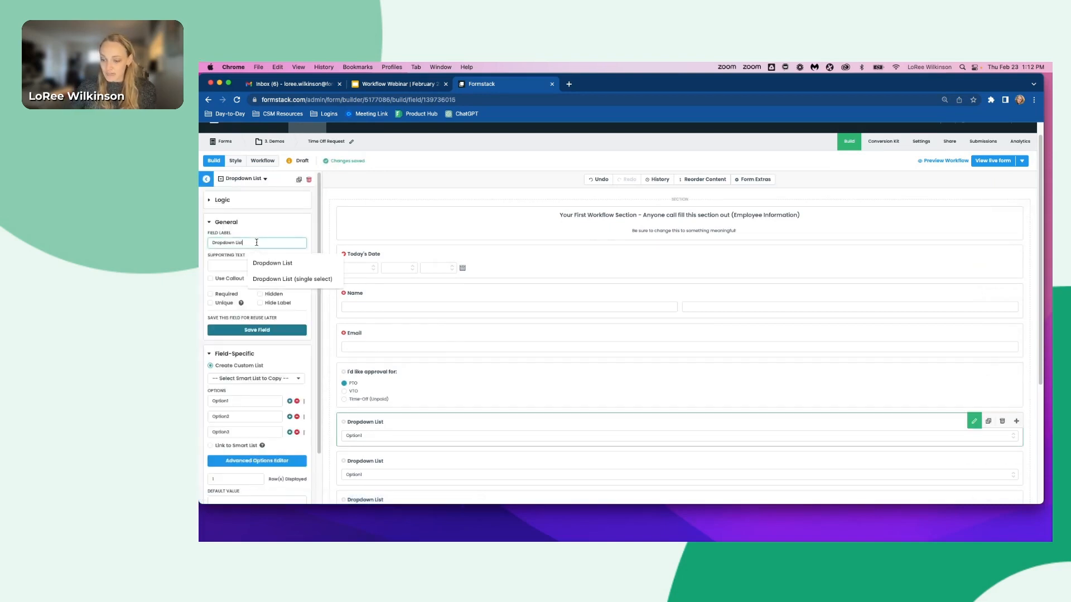
triple_click(257, 242)
text(Leng)
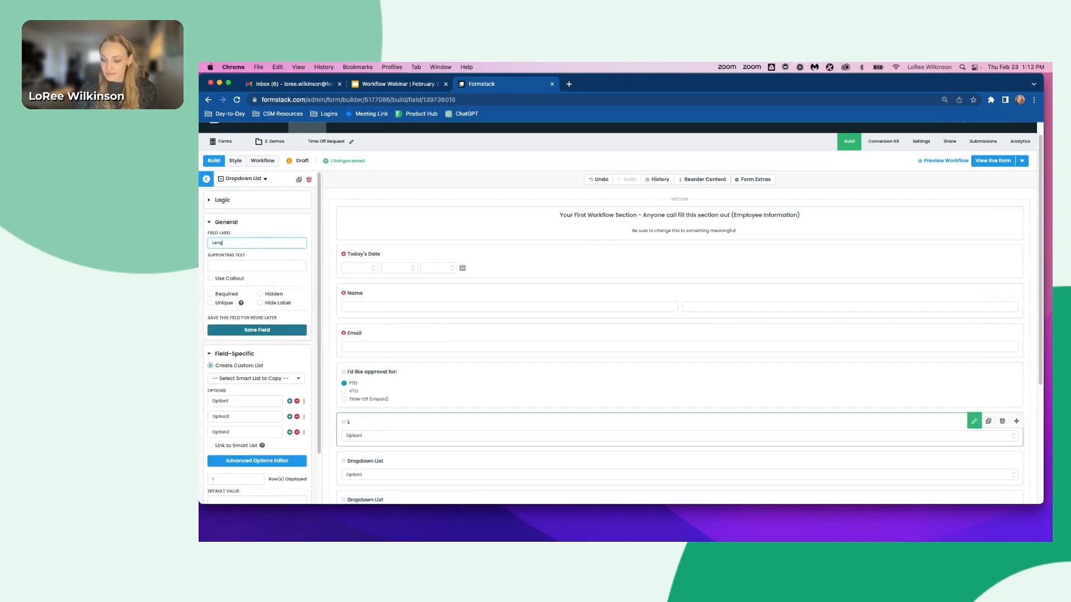
text(th of Time Off)
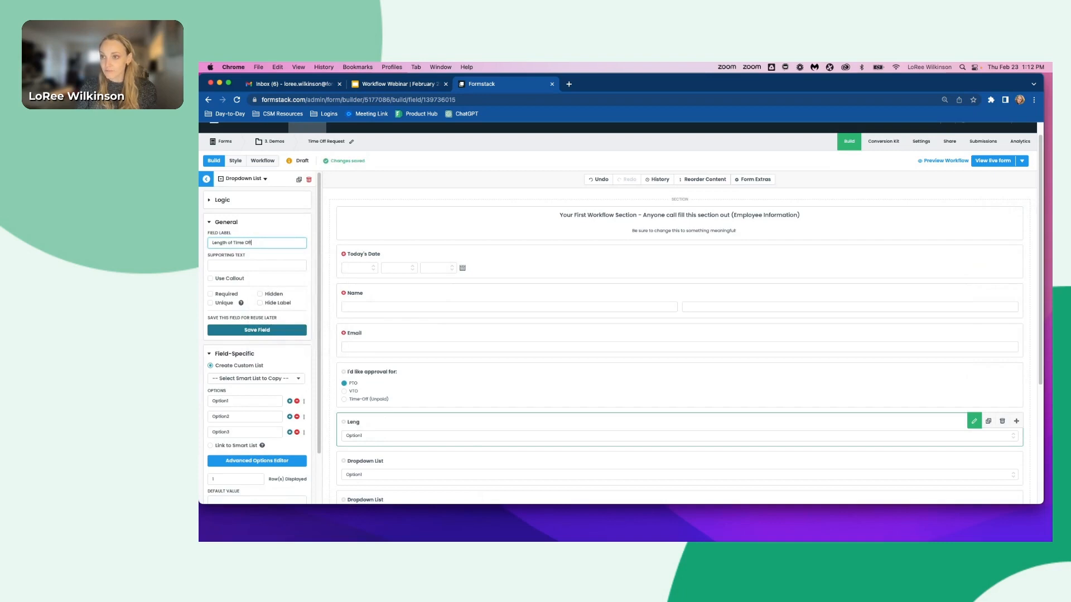
- Set the first Length of Time Off option to 1-3 Days
double_click(230, 400)
text(1)
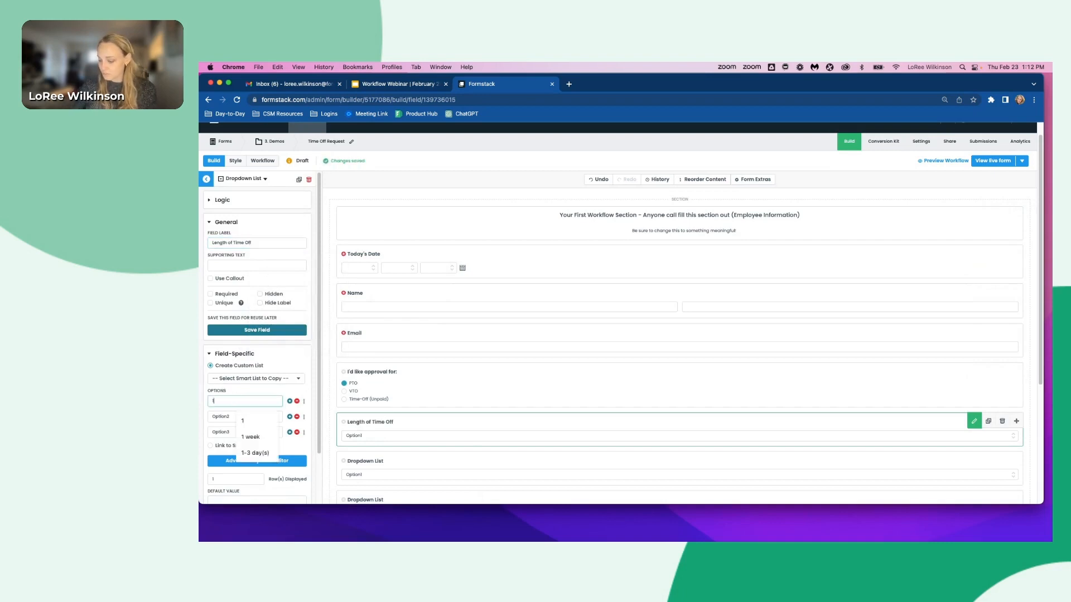
text(-3)
text(0)
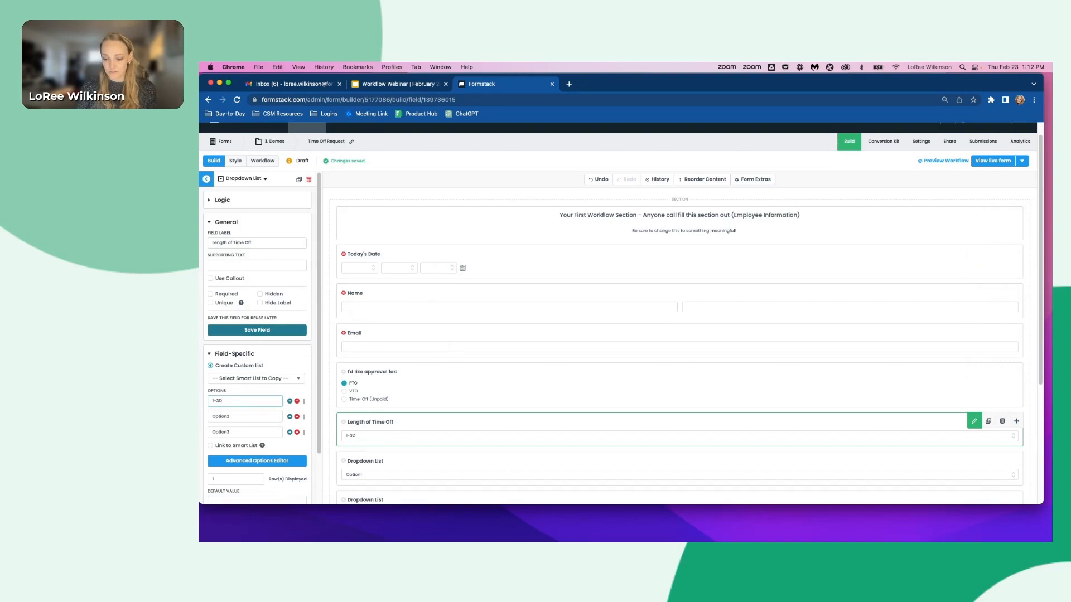
text(ays)
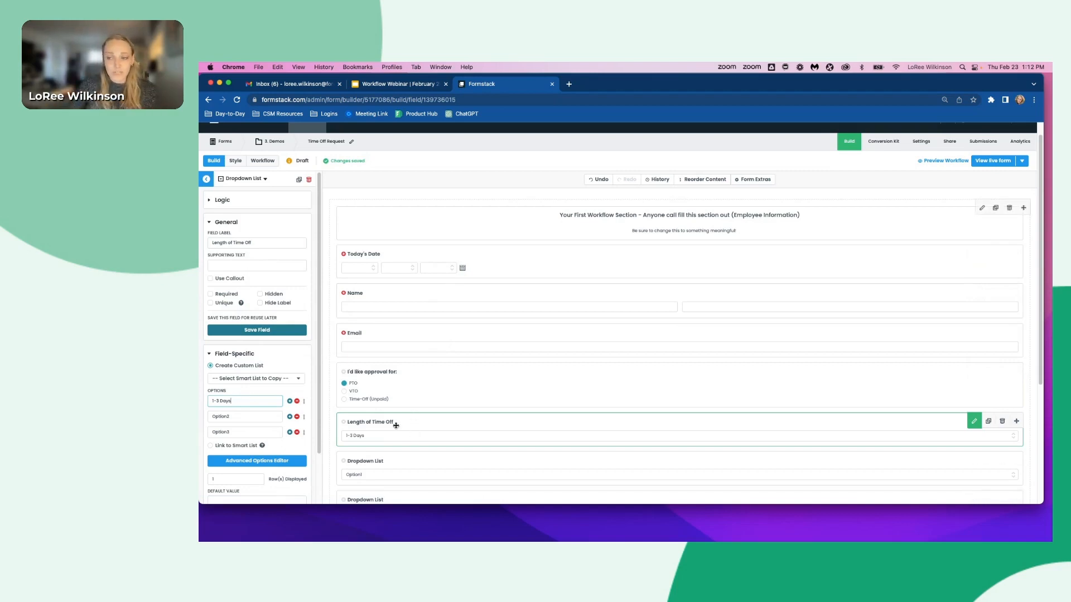
- Rename the second Date/Time field's label to Start Date
scroll(396, 425, down, 3)
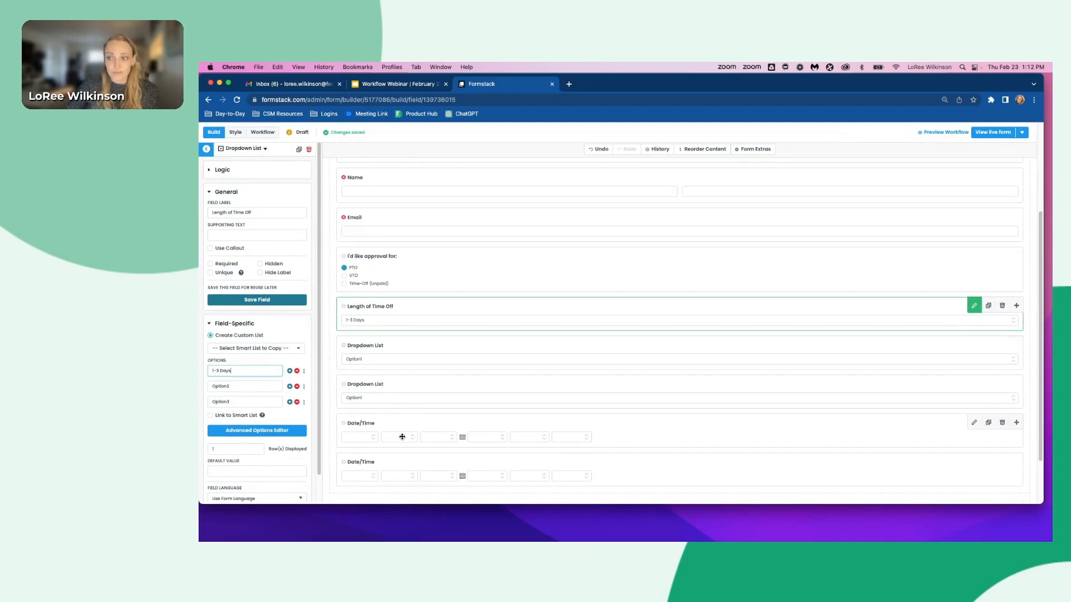
click(360, 423)
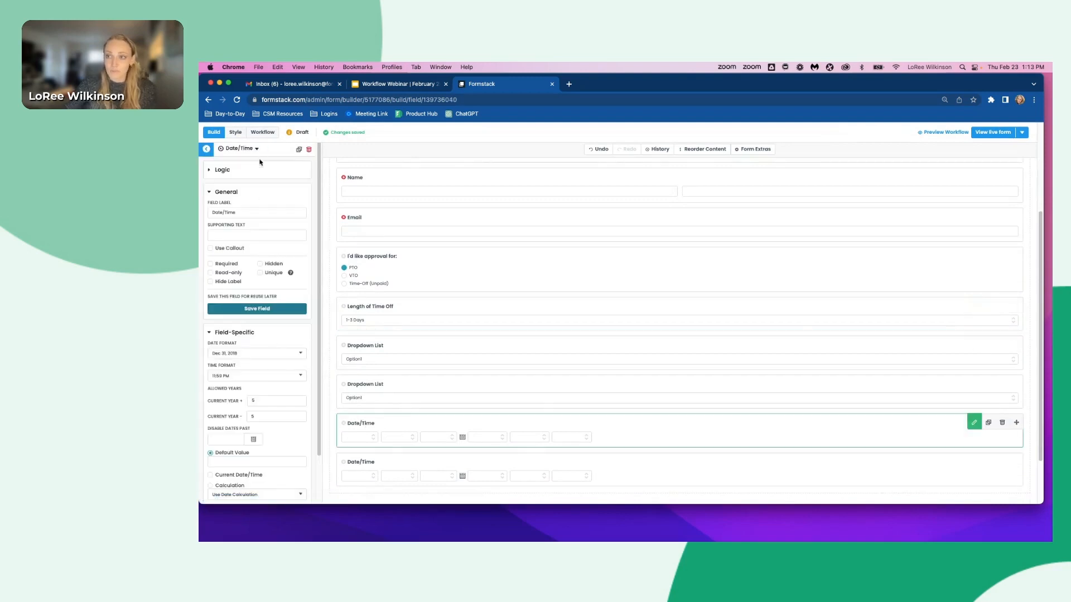
triple_click(249, 209)
text(Start)
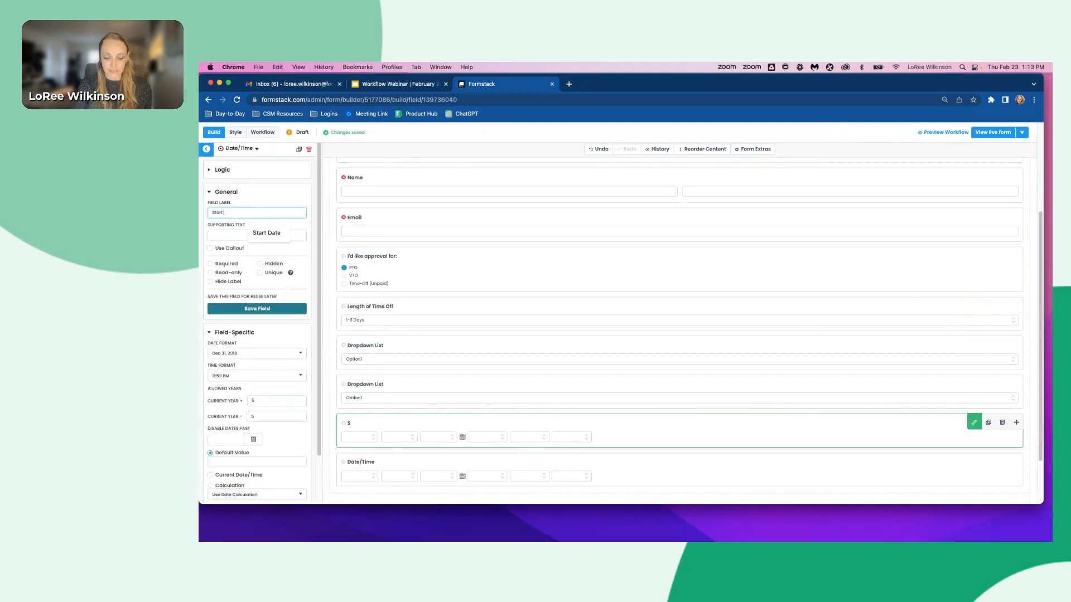
text( Date)
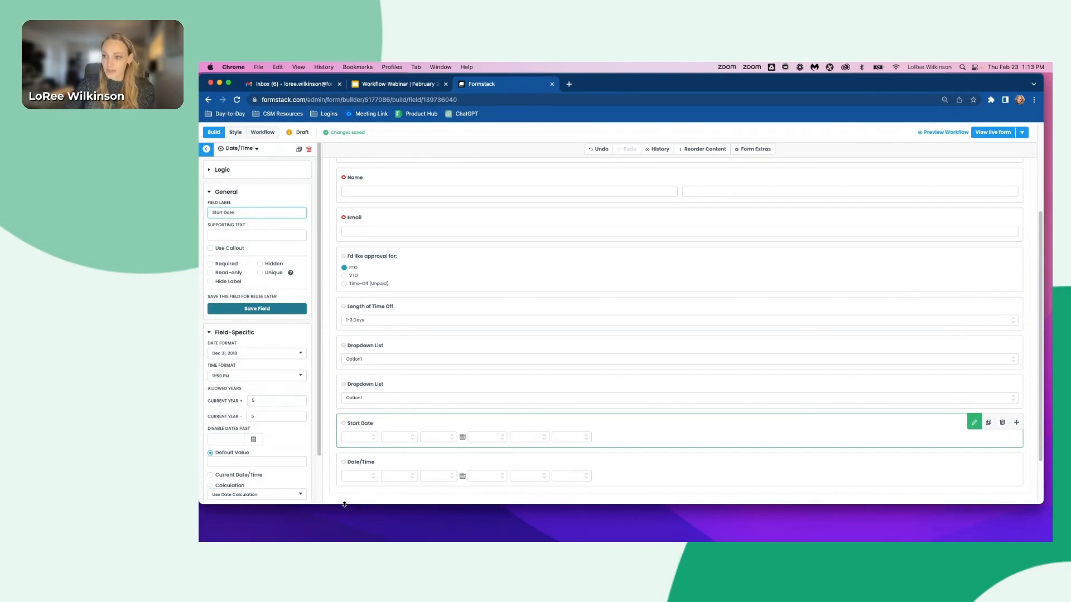
- Rename the last Date/Time field's label to End Date
click(378, 476)
triple_click(279, 213)
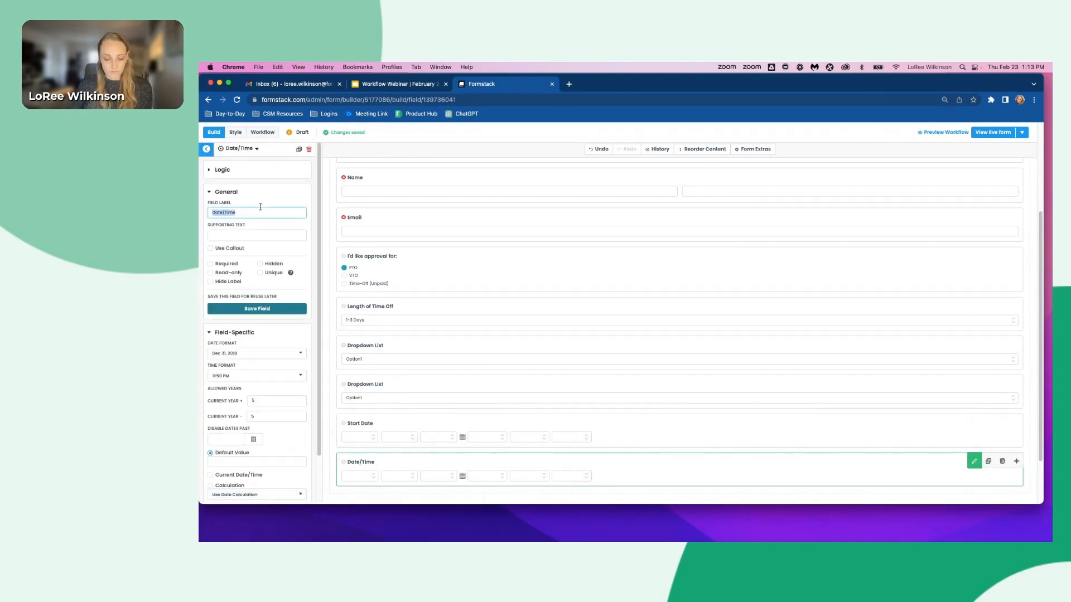
text(End Date)
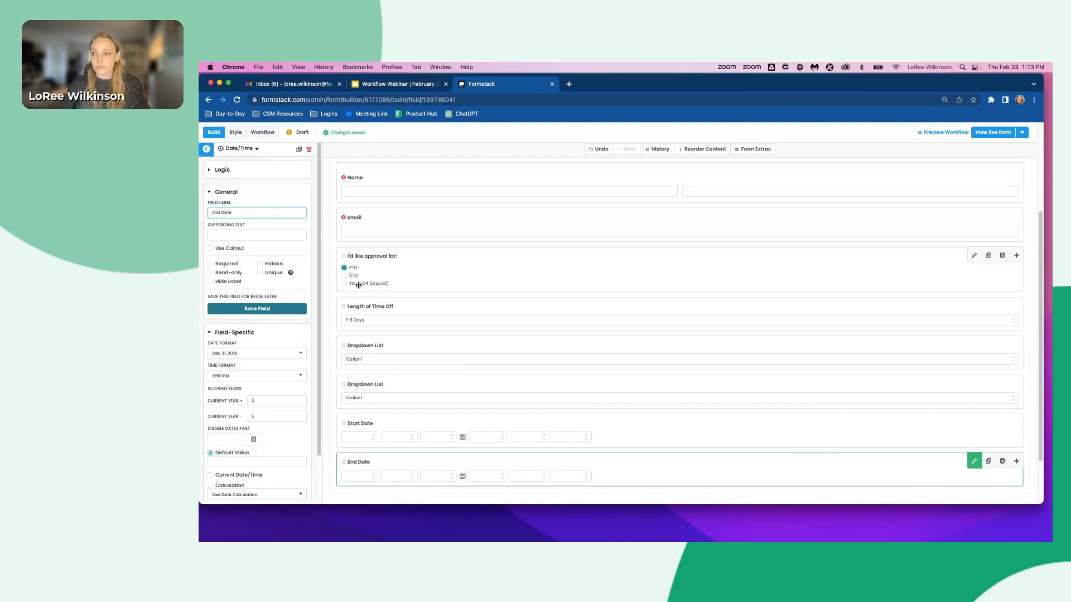
- Set the remaining Length of Time Off options to 4-7 Days and 1 week +
click(370, 315)
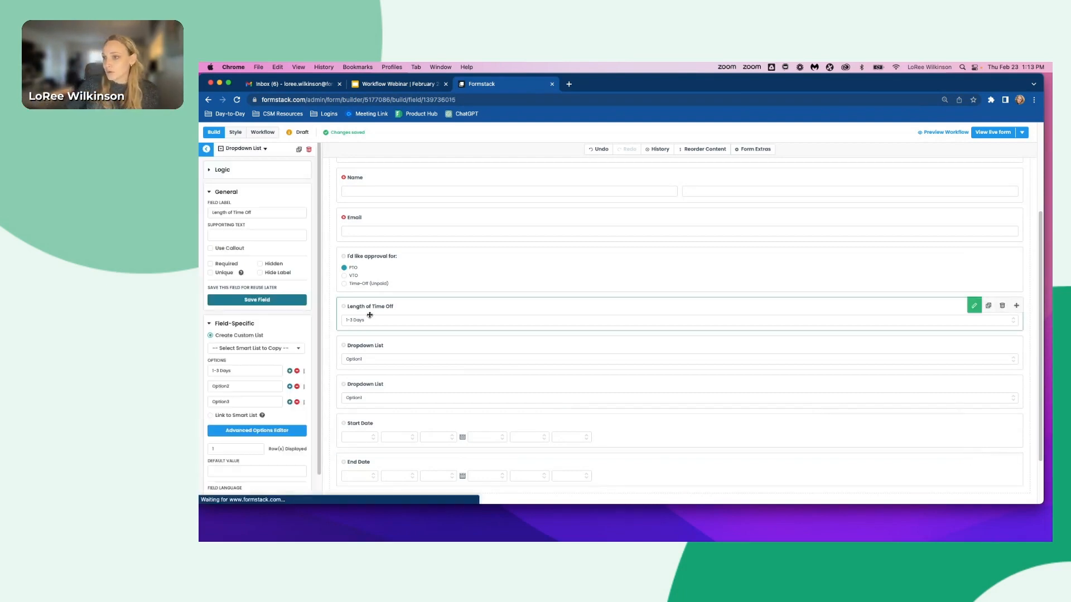
click(240, 387)
double_click(240, 387)
text(4)
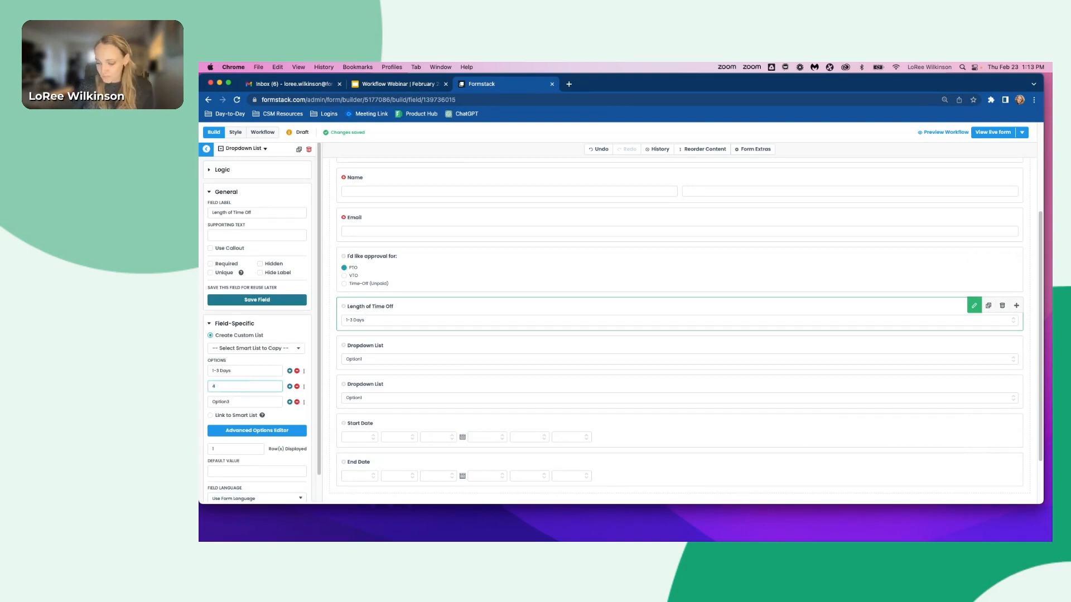
text(-7)
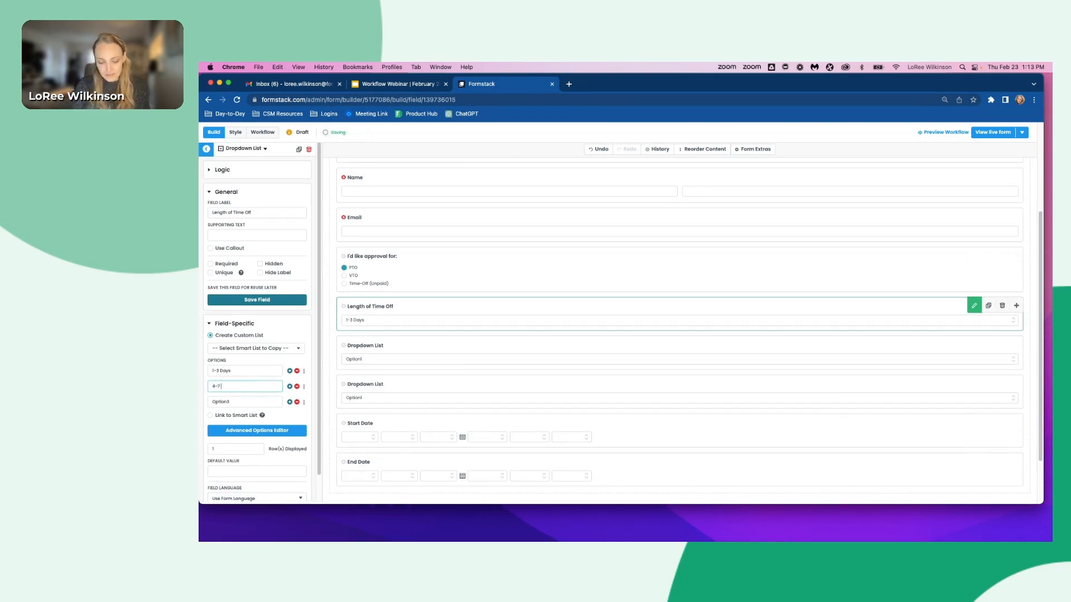
text( Days)
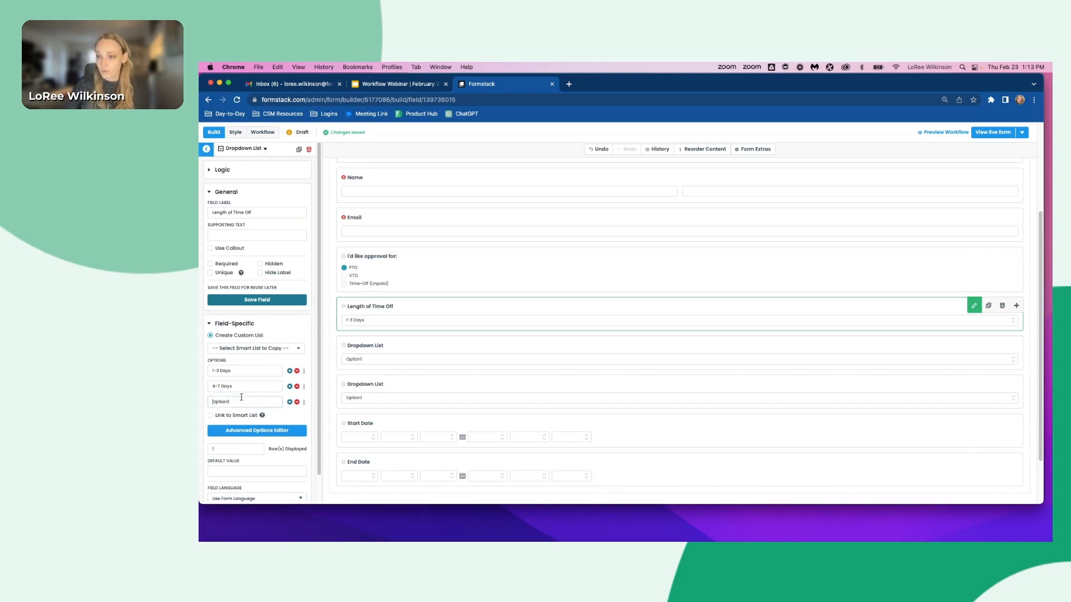
double_click(241, 400)
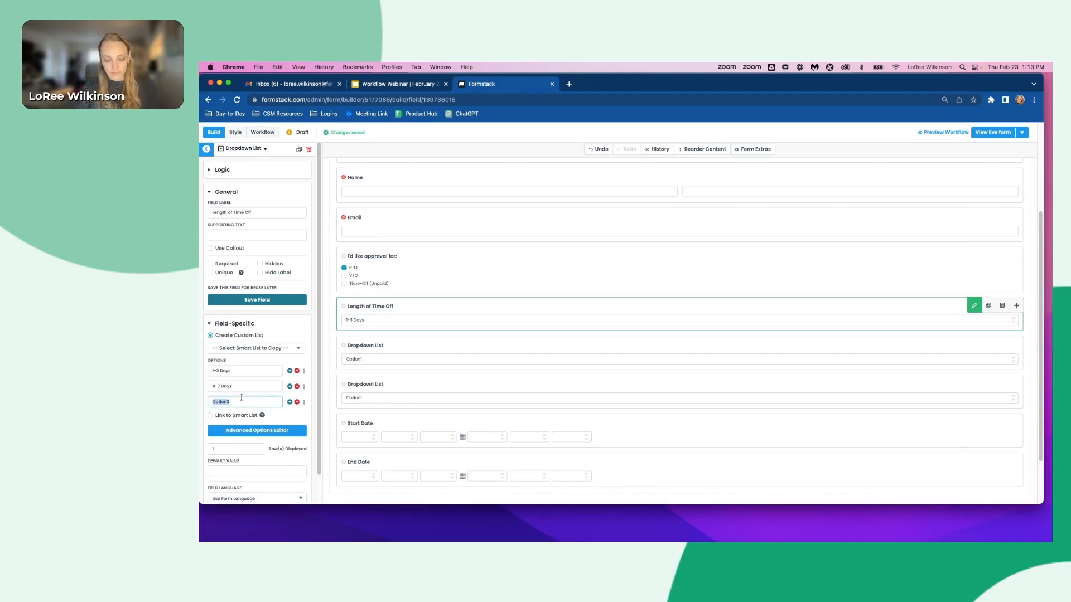
text(1 week +)
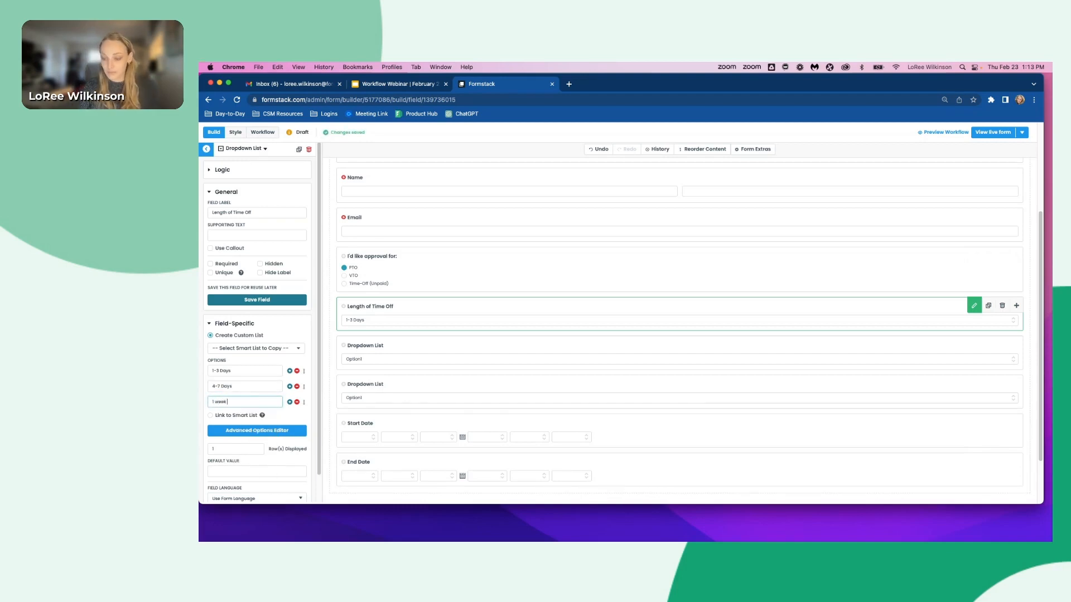
- Fill the second dropdown list's options by copying the CSM Smart List
click(371, 346)
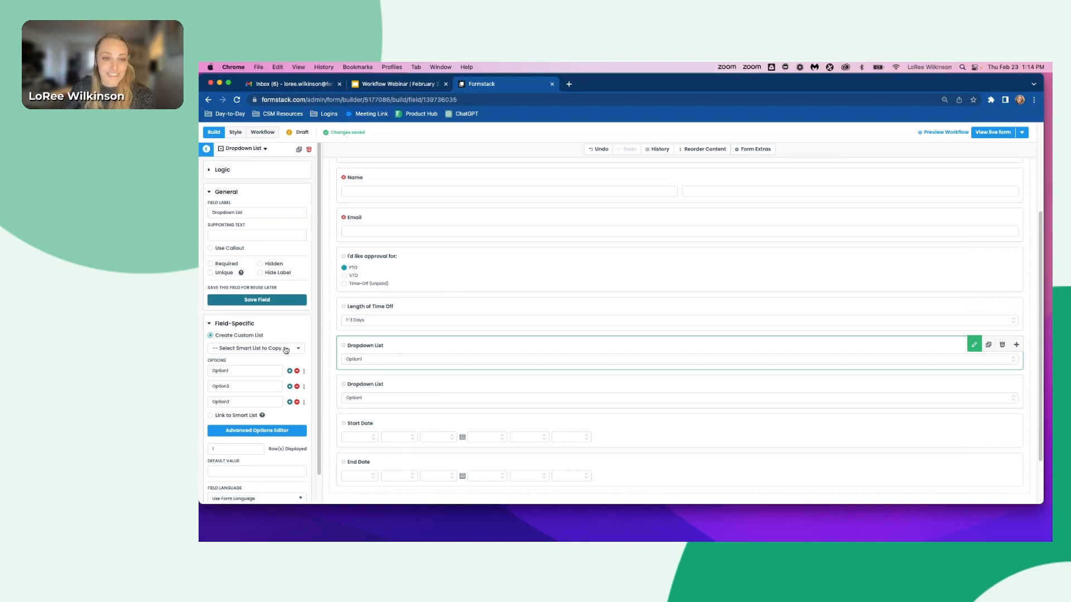
click(268, 349)
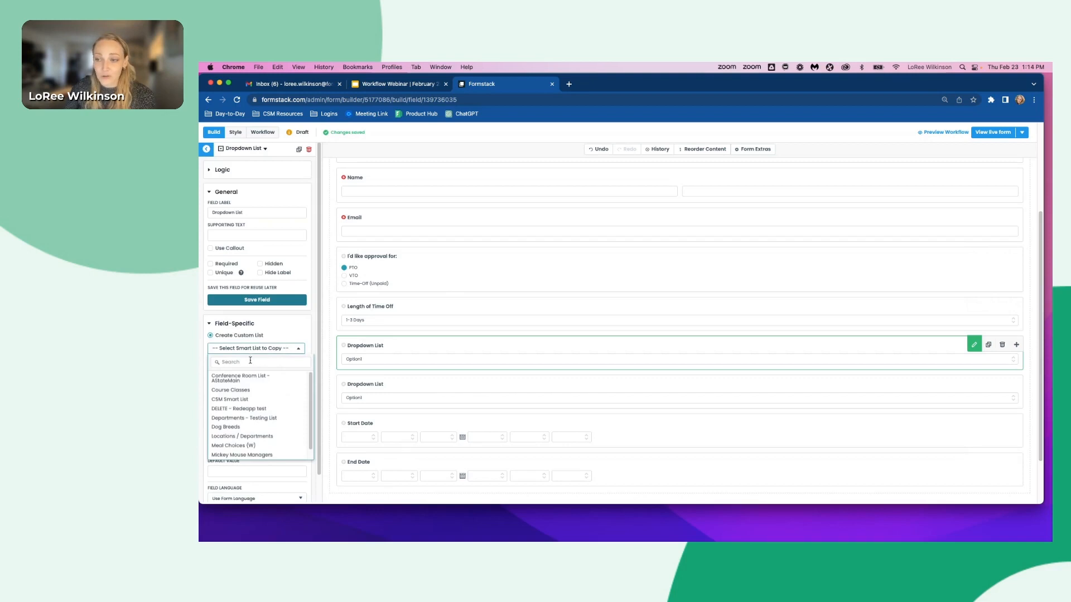
click(230, 400)
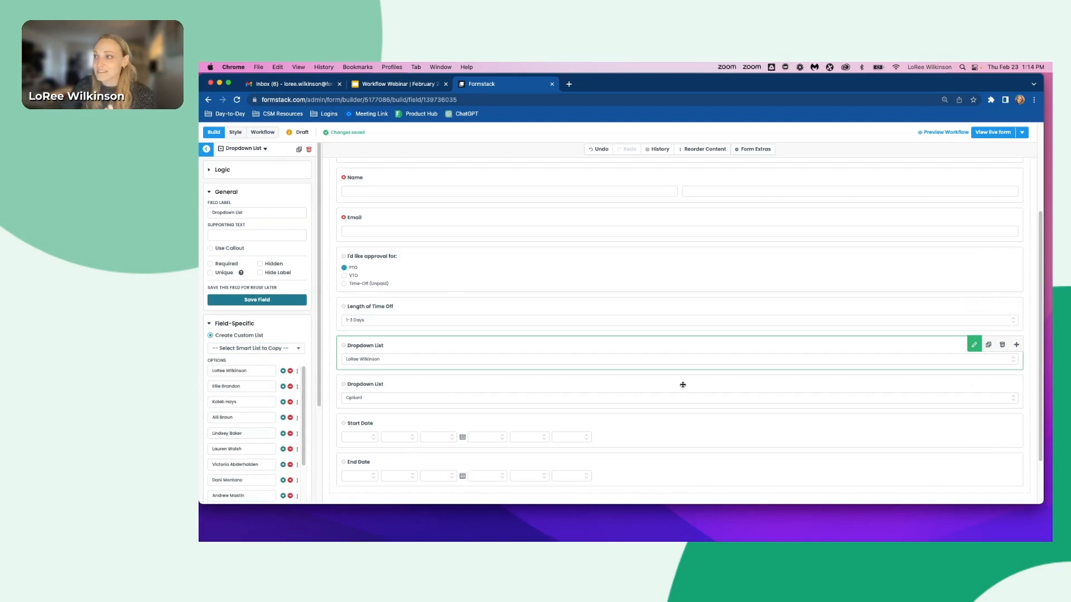
- Turn on separate values for that dropdown's options in the Advanced Options Editor and save the options
scroll(781, 348, up, 3)
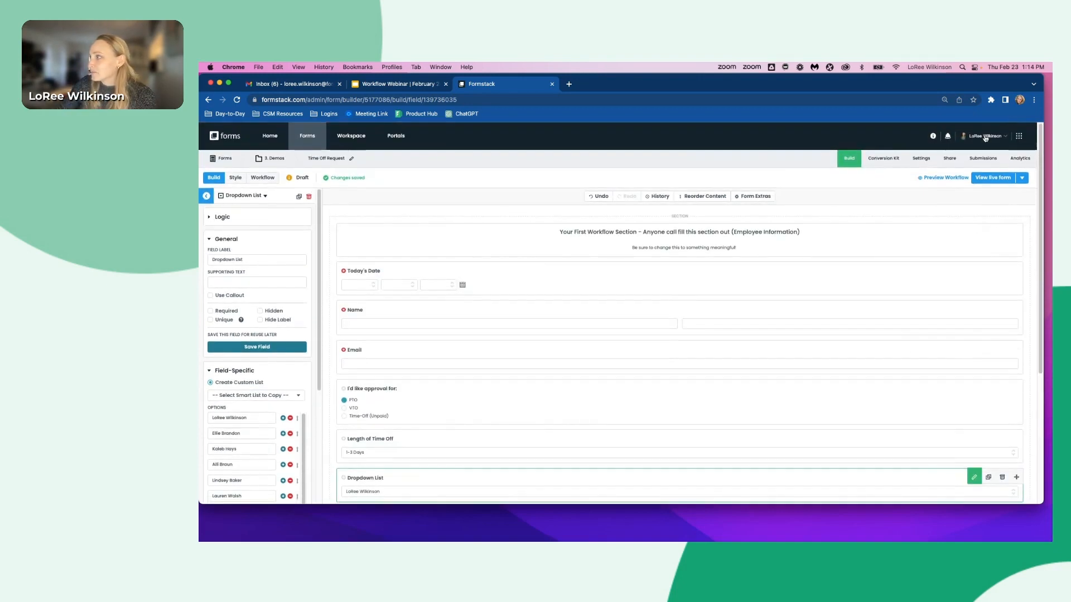
click(985, 137)
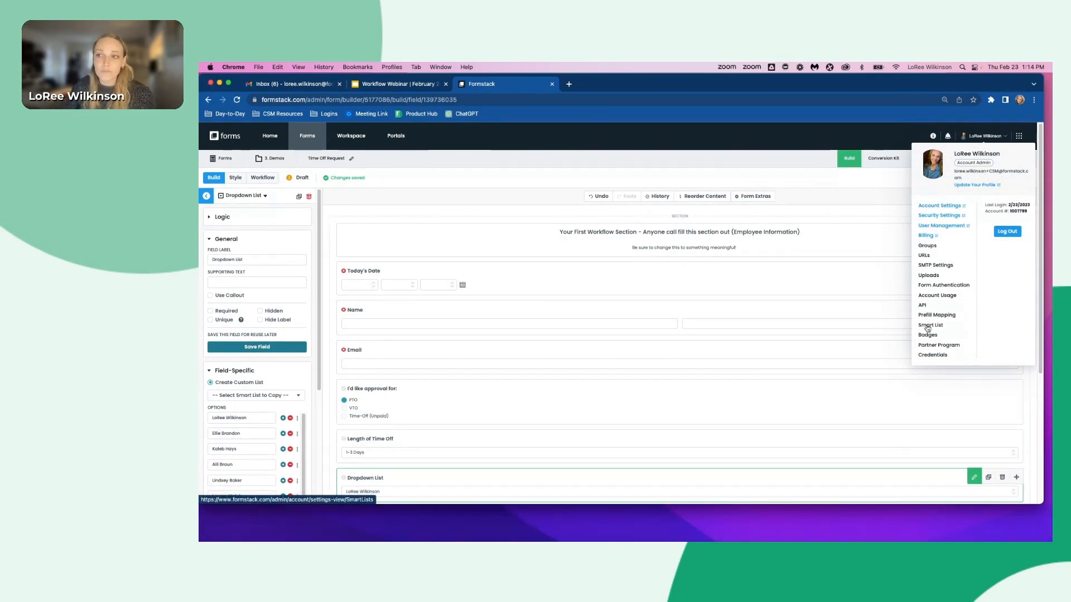
scroll(307, 410, down, 3)
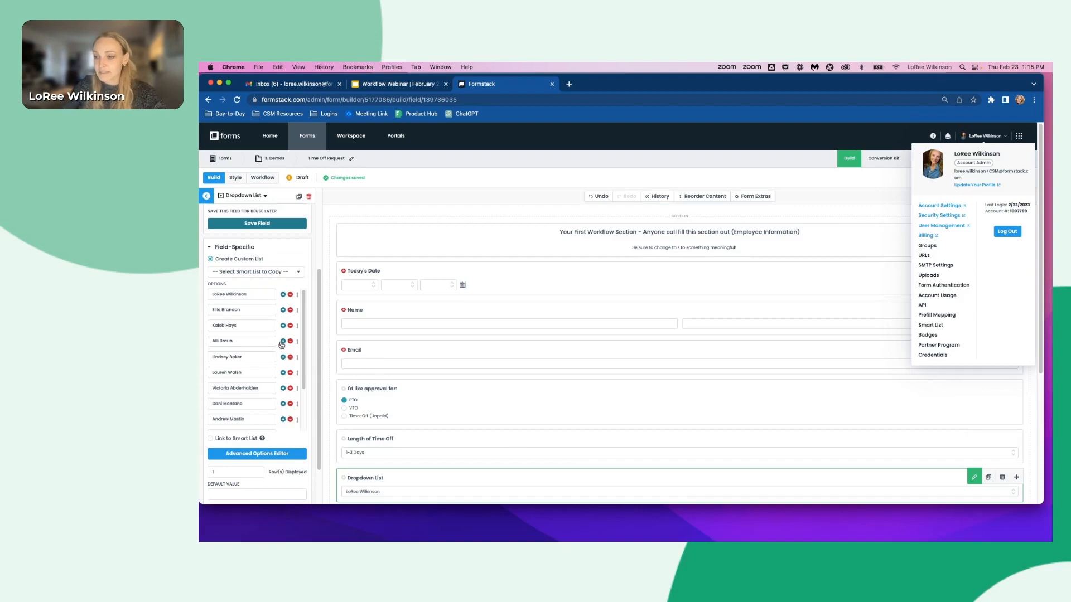
scroll(256, 357, down, 3)
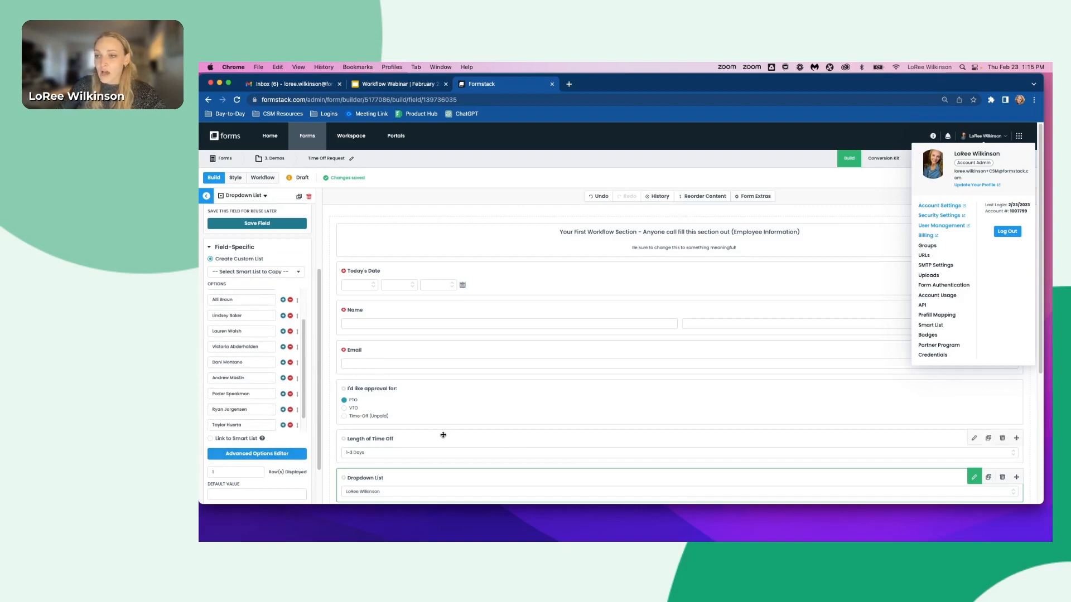
scroll(347, 442, down, 2)
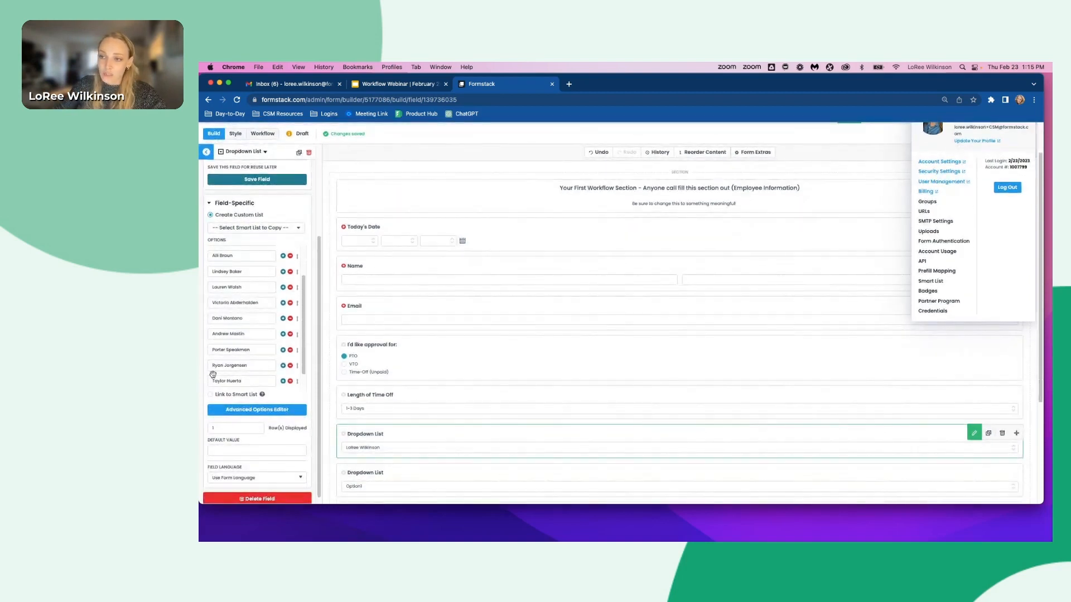
click(250, 415)
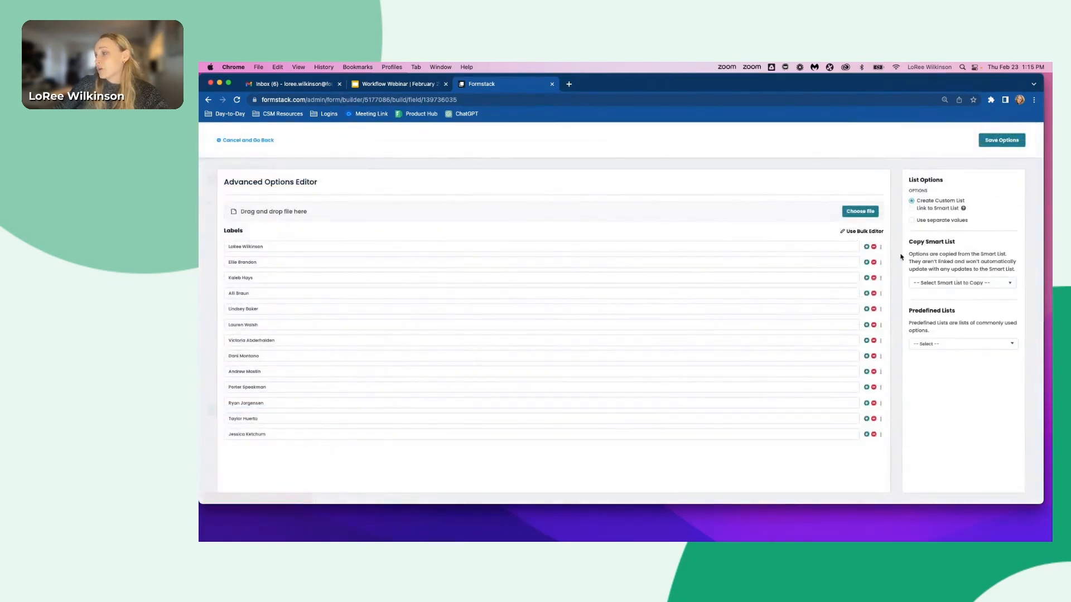
click(912, 220)
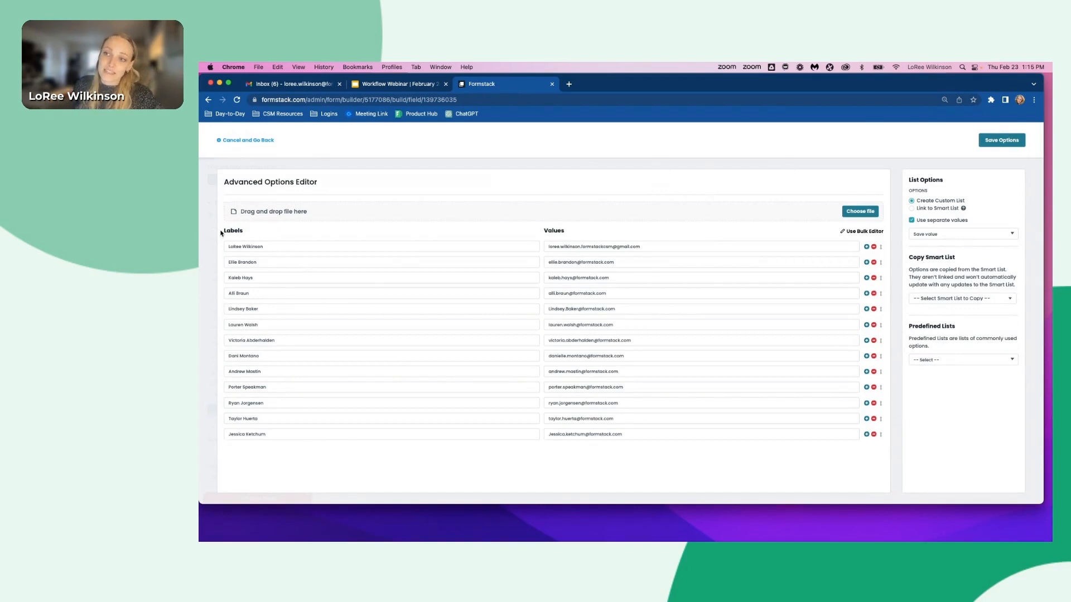
drag(221, 233, 249, 237)
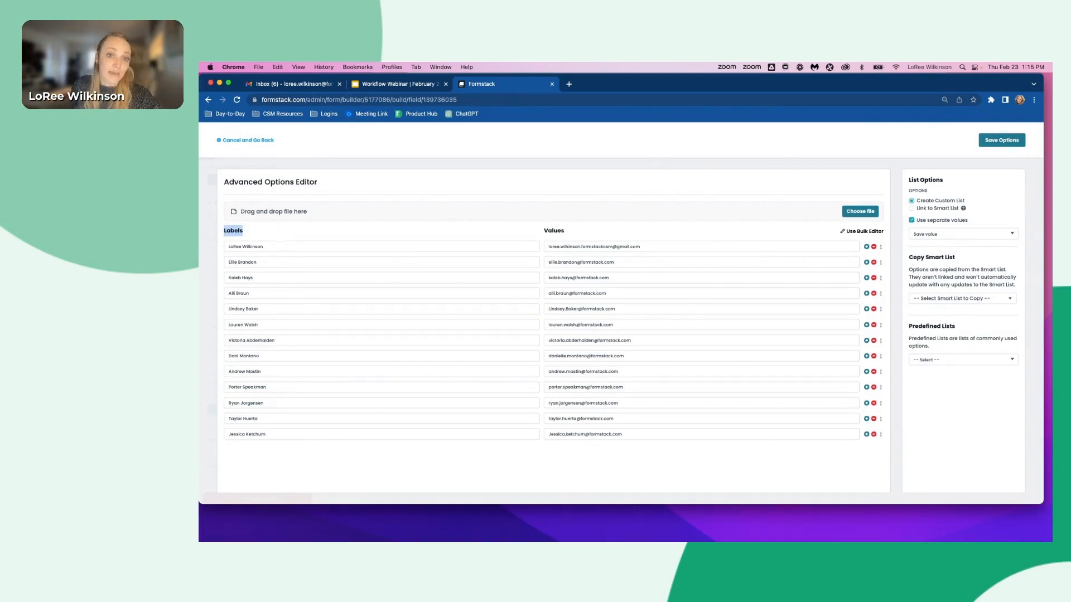
drag(545, 234, 582, 238)
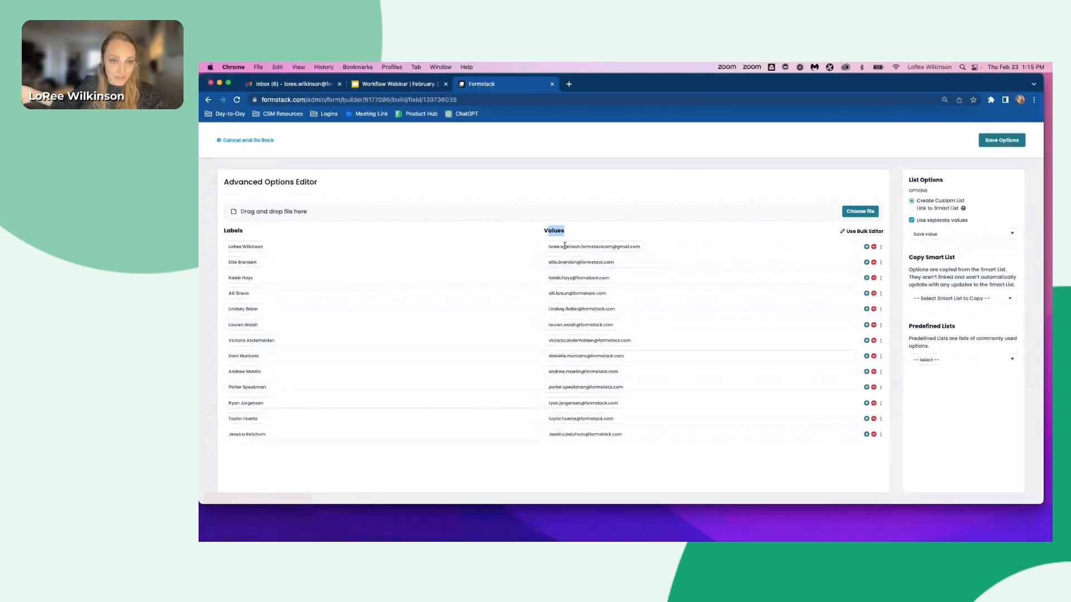
drag(630, 433, 600, 248)
click(533, 458)
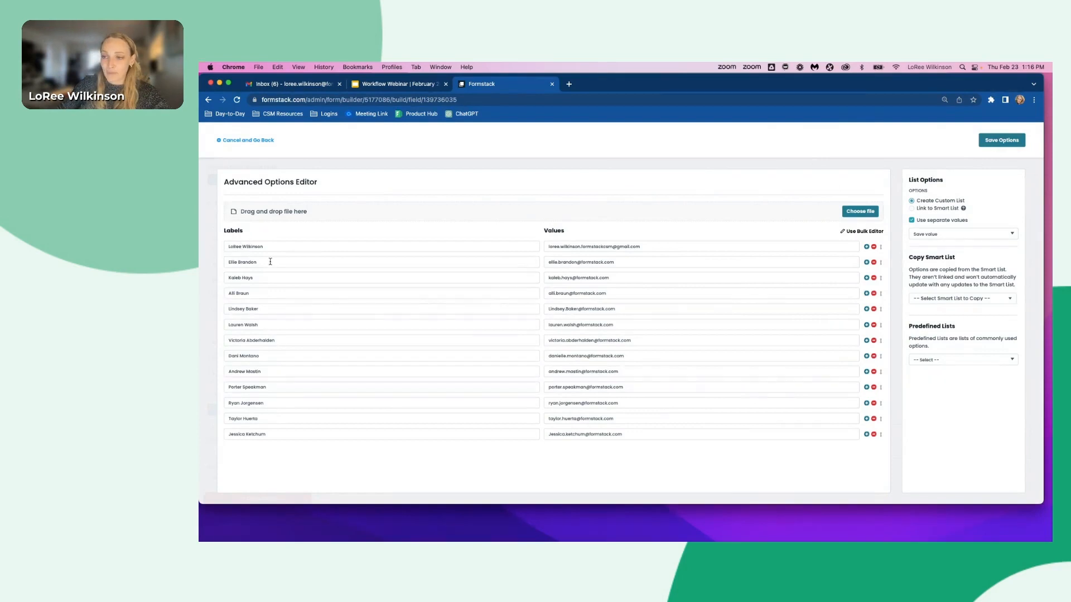
click(1002, 140)
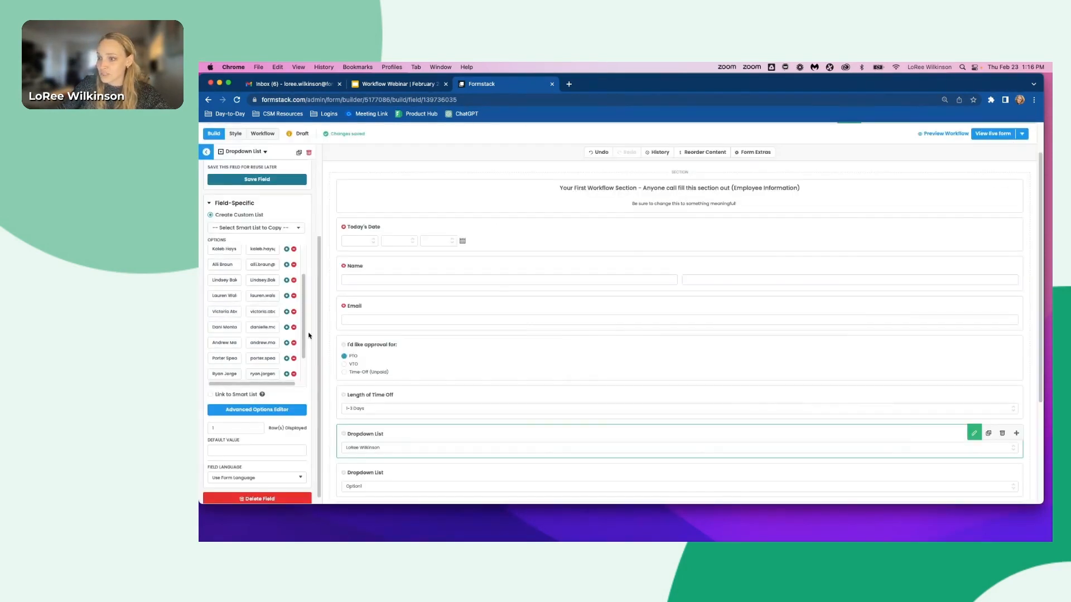
- Rename the copied-list dropdown's label to Manager Name
scroll(248, 271, up, 2)
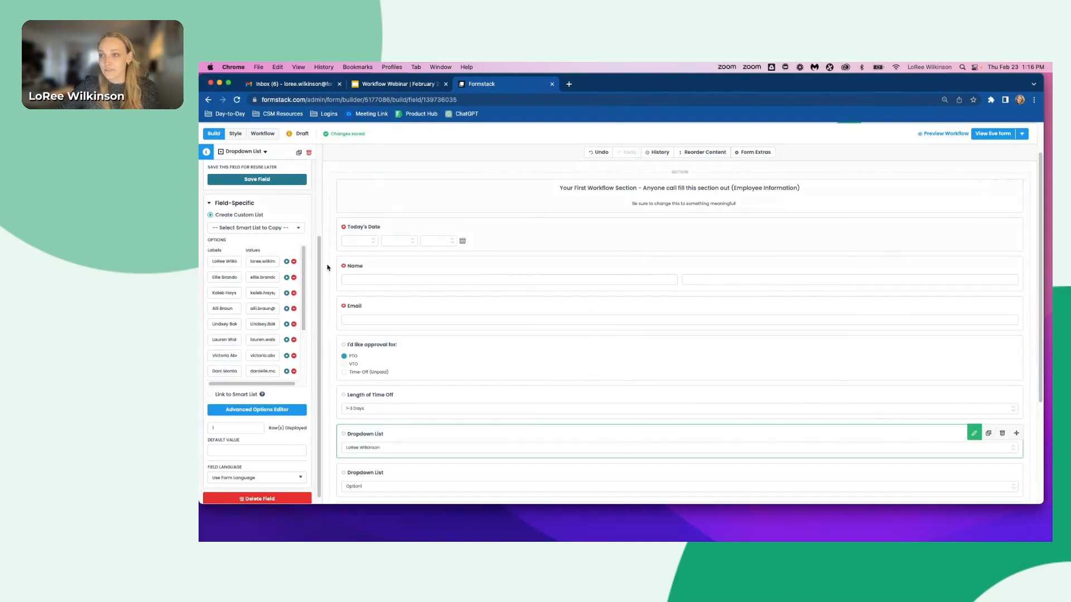
scroll(329, 266, up, 2)
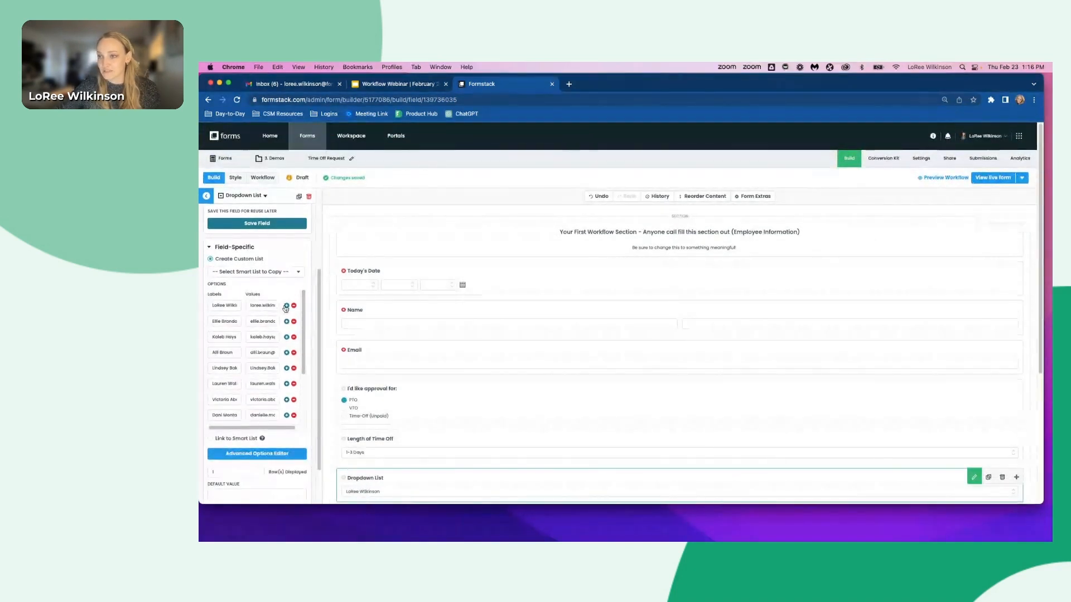
scroll(271, 242, up, 4)
click(272, 245)
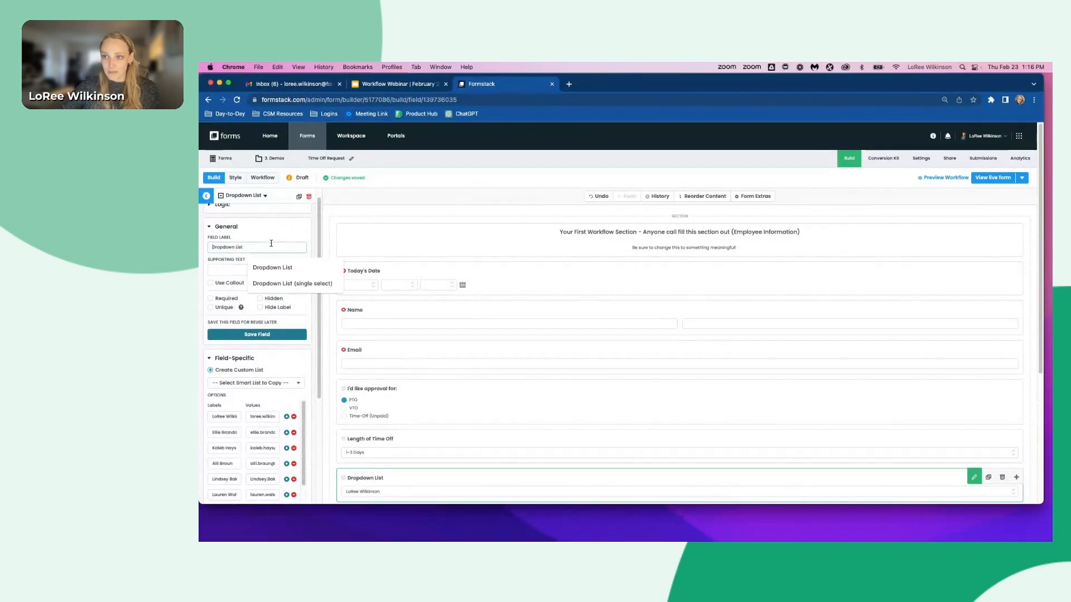
key(super+a)
text(Manager Email)
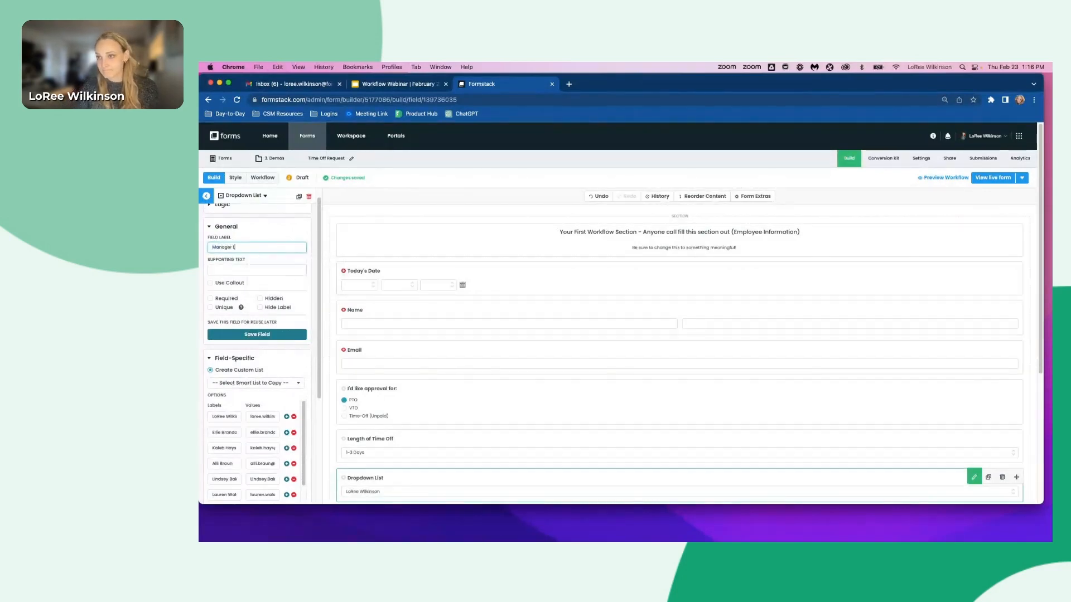
key(BackSpace)
key(BackSpace)
key(BackSpace)
key(BackSpace)
key(BackSpace)
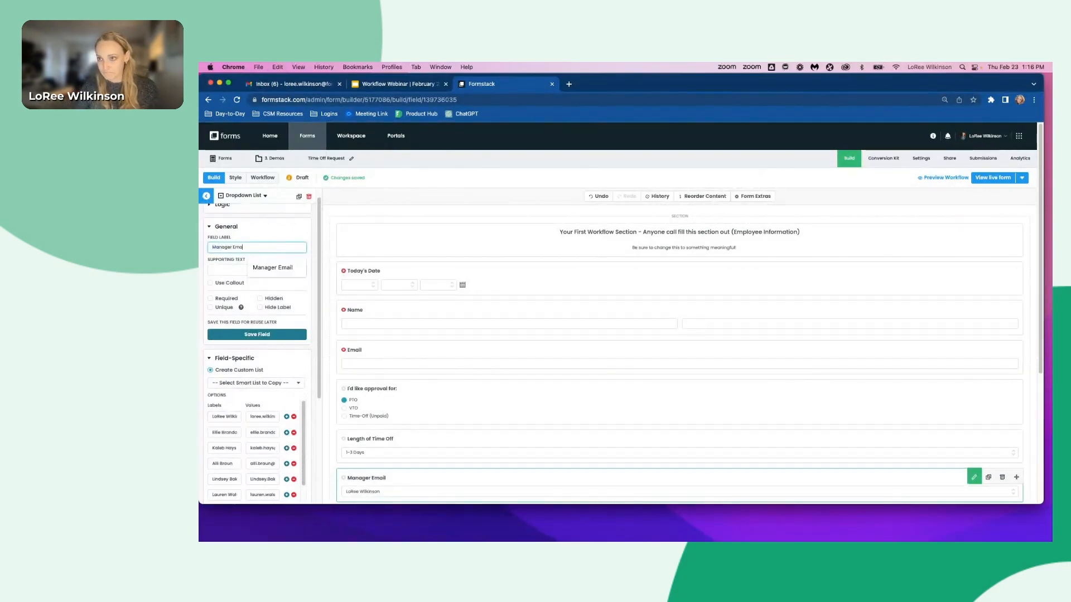
text(Name)
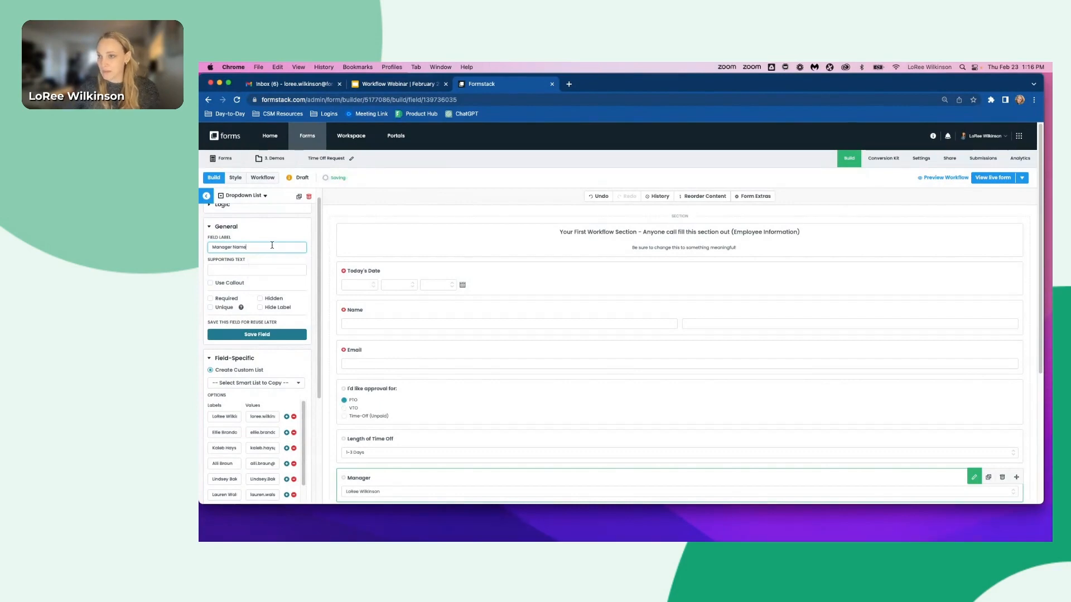
click(336, 212)
scroll(335, 212, down, 5)
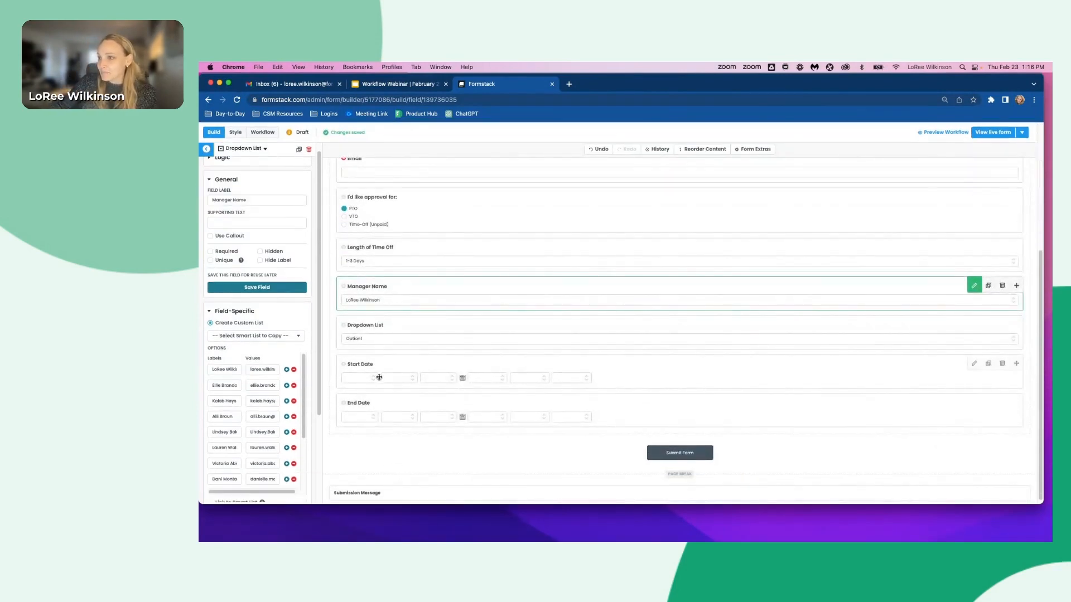
- Delete the remaining unused dropdown list field
click(395, 328)
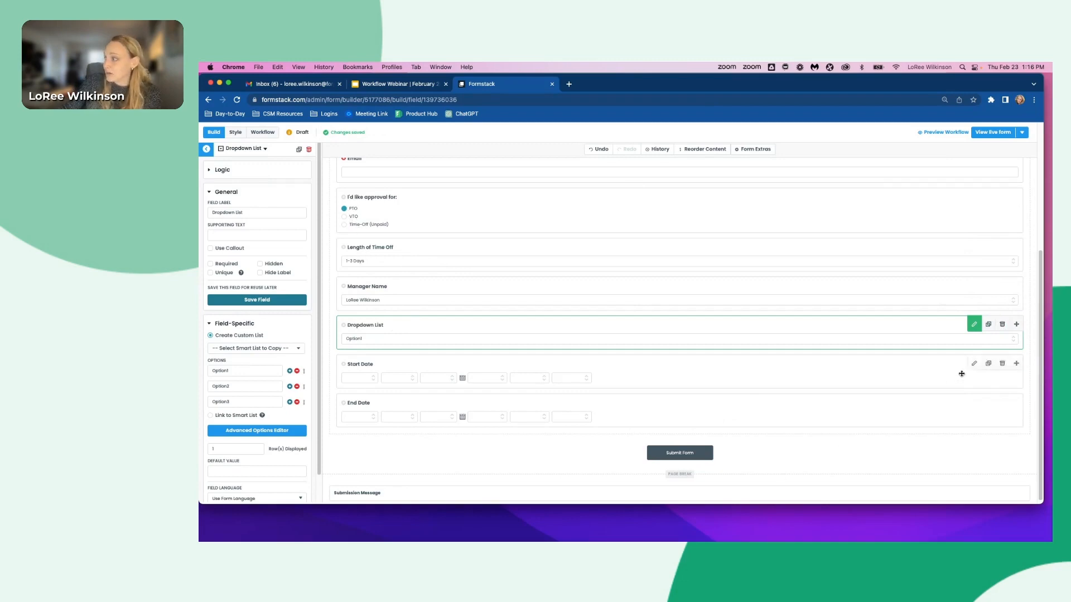
click(1002, 324)
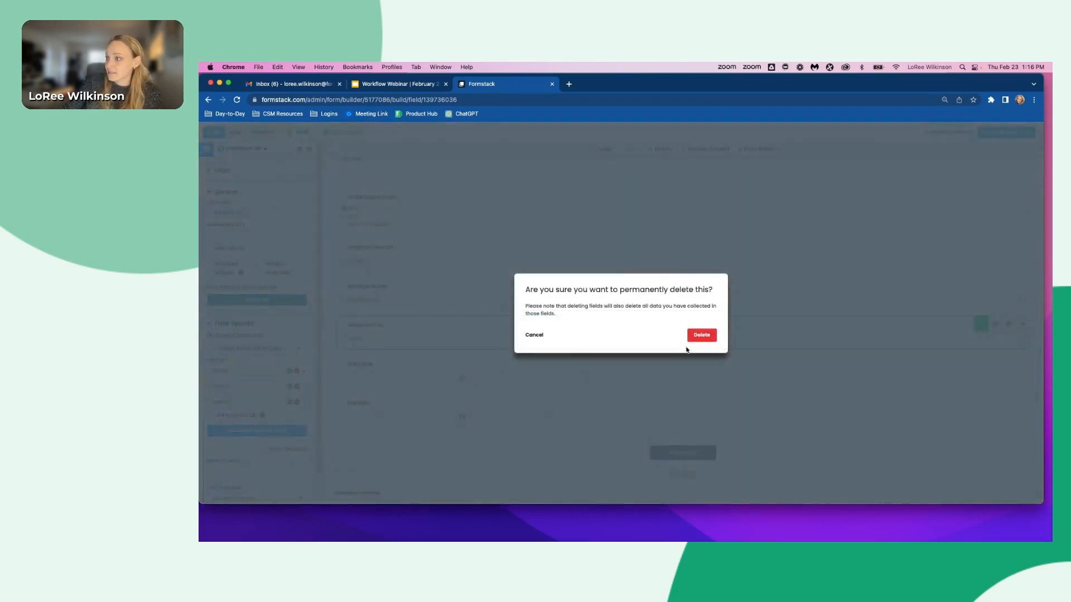
click(702, 335)
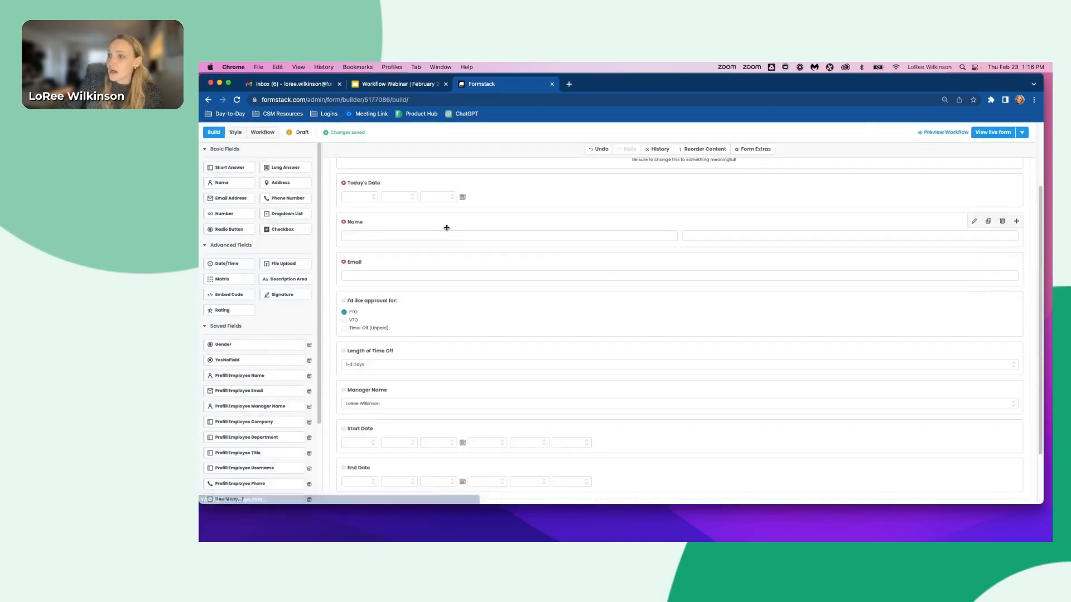
- Rename the Length of Time Off field's label to Length of Time Off (Unpaid)
click(370, 359)
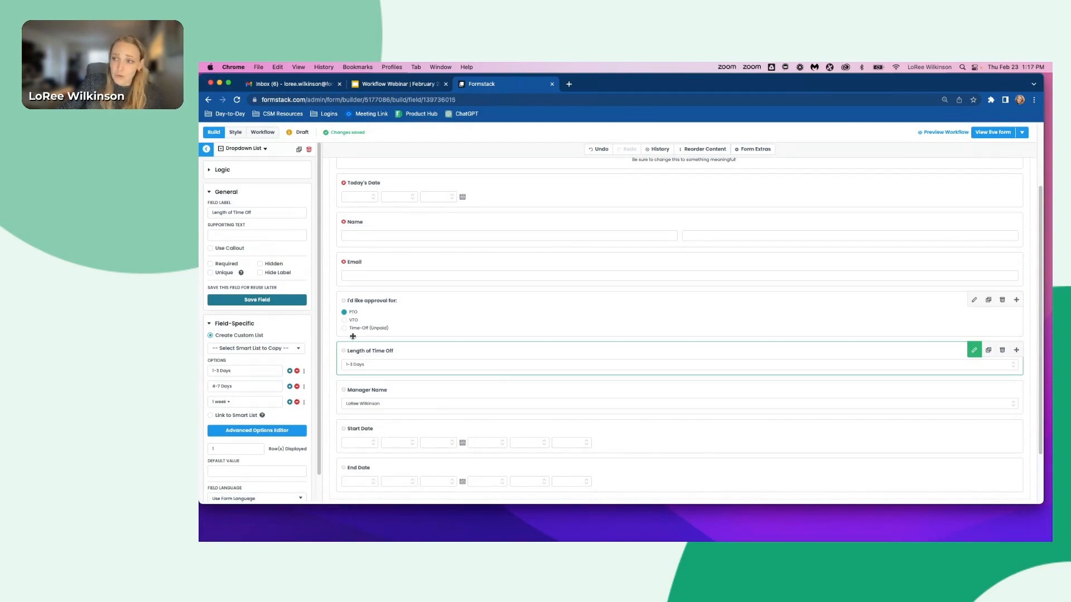
click(267, 215)
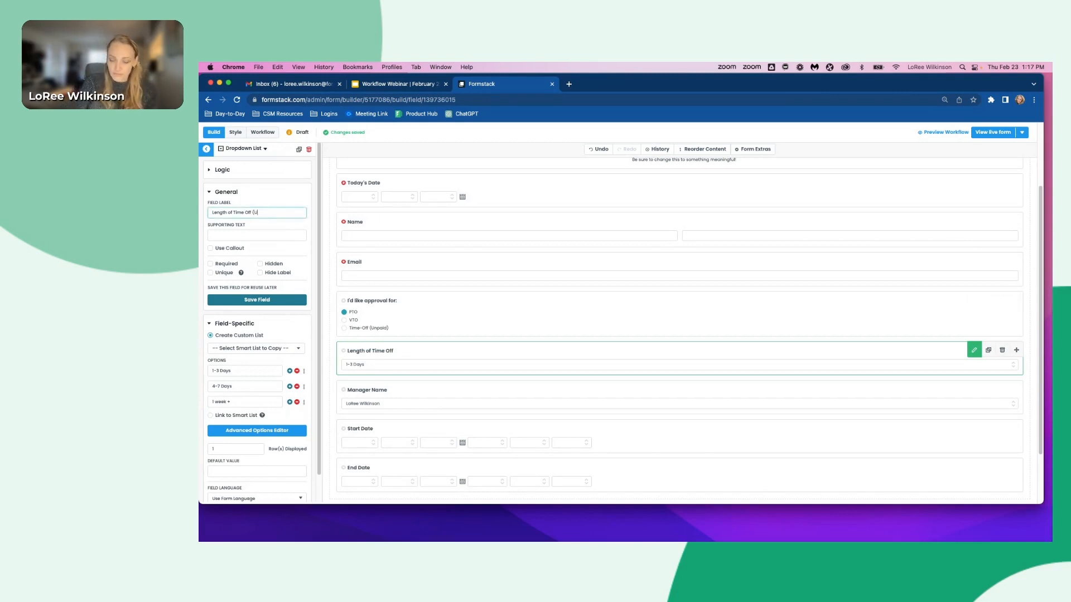
text((Unpaid)
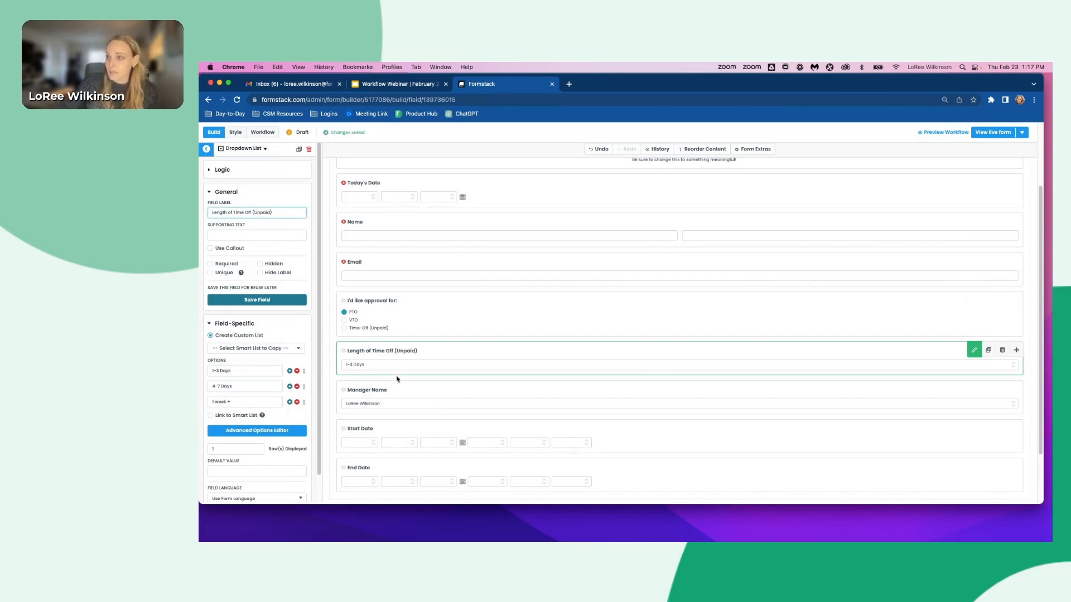
- Duplicate the Length of Time Off (Unpaid) field and select the copy
click(990, 351)
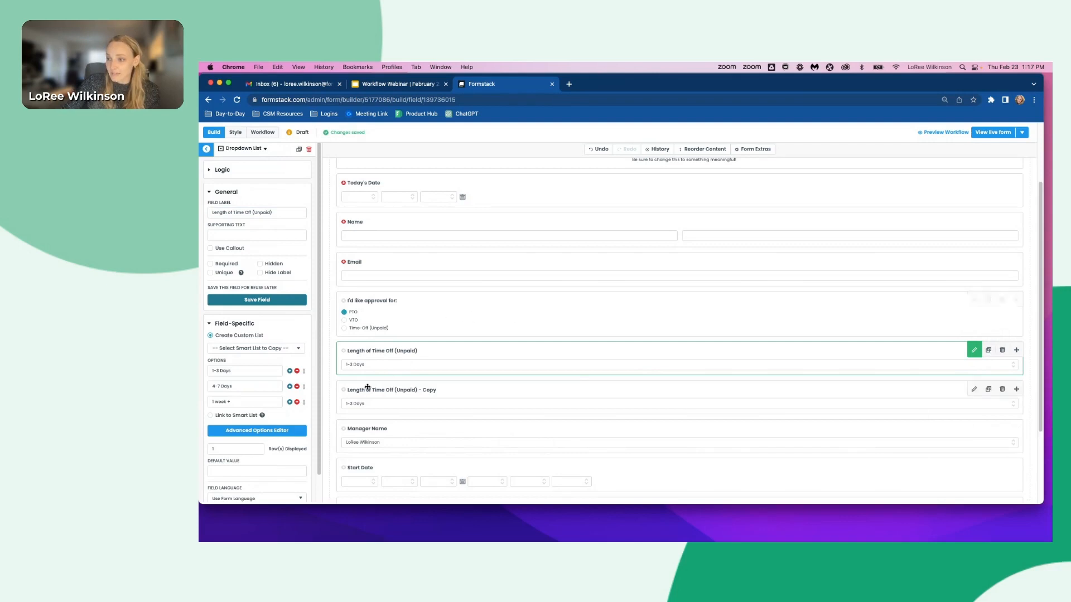
click(374, 393)
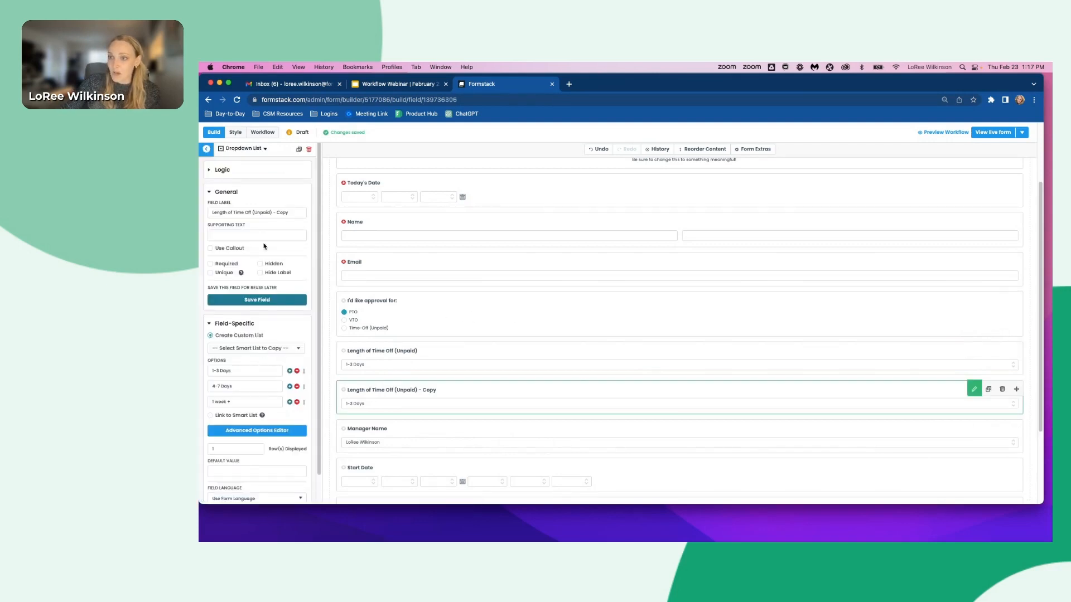
- Rename the copied field's label to Length of Time Off (PTO)
double_click(260, 213)
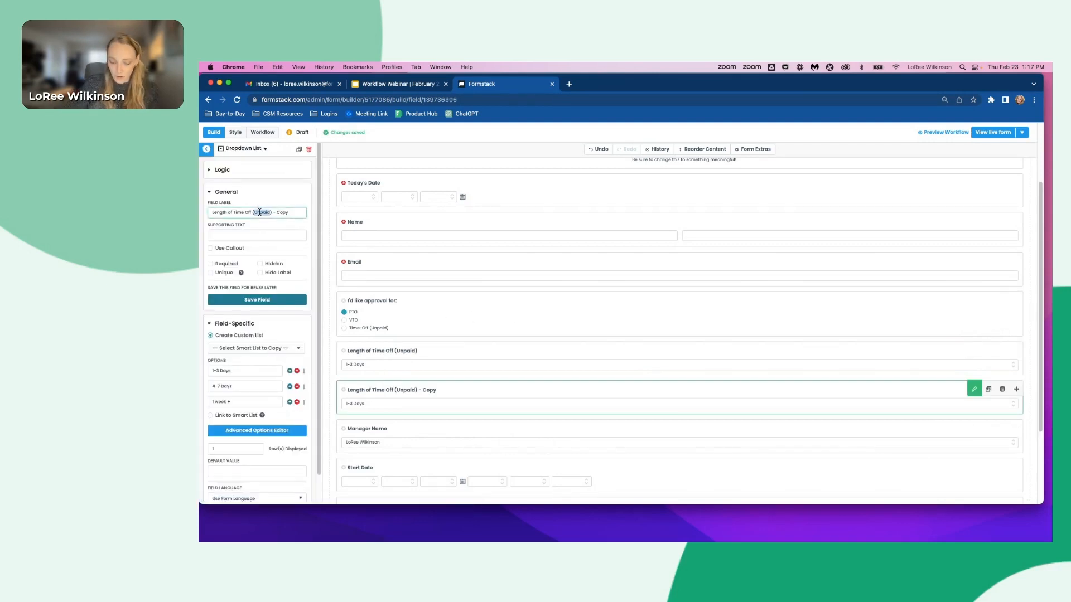
text(PTO)
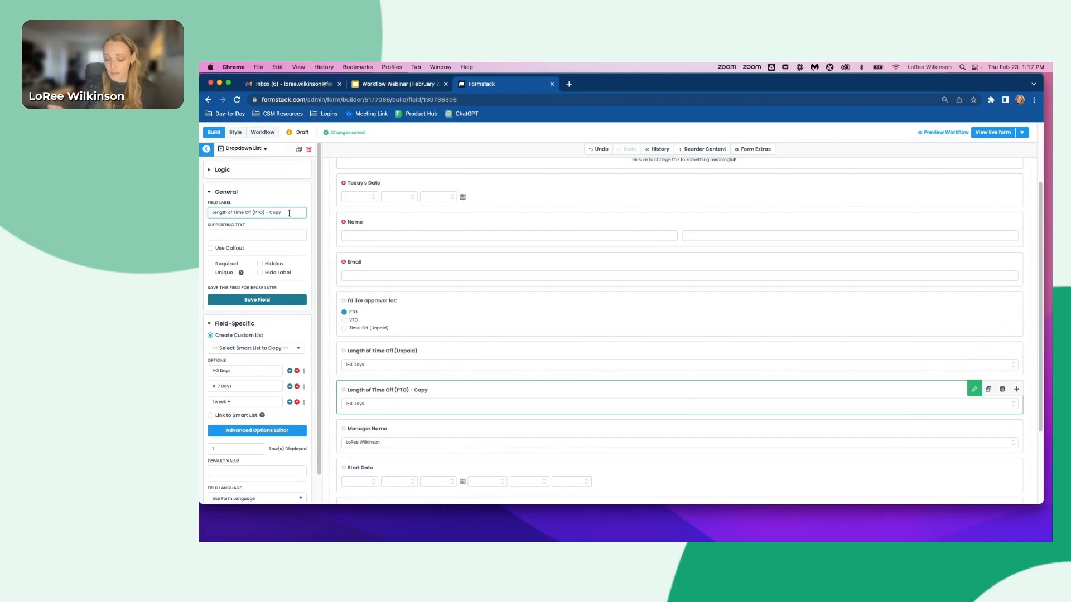
key(BackSpace)
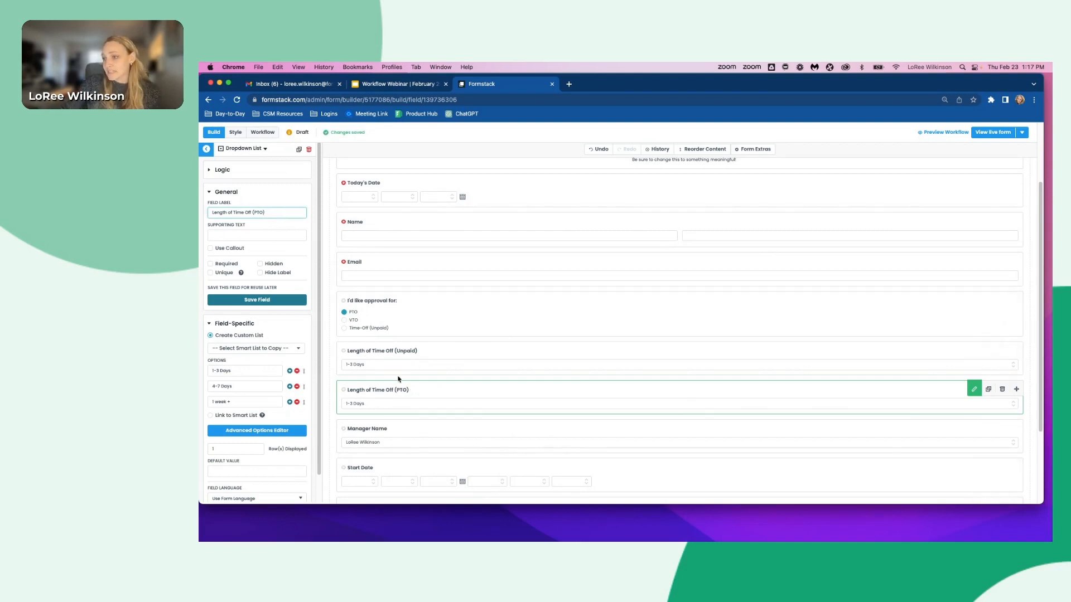
- Duplicate the Length of Time Off (PTO) field and rename the copy's label to Length of Time Off (VTO)
click(988, 390)
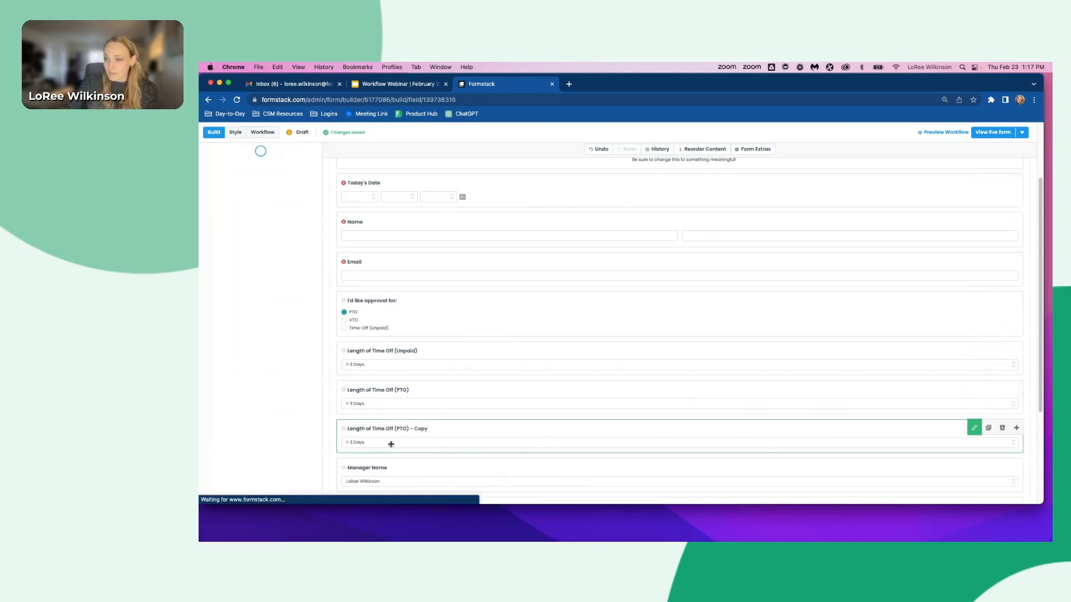
double_click(259, 212)
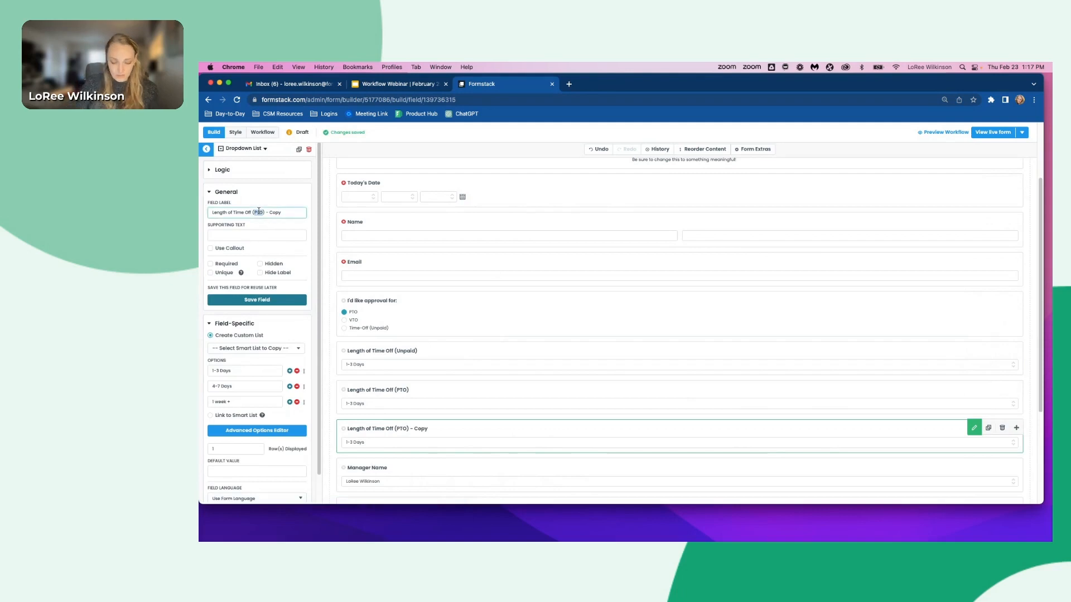
text(VTO)
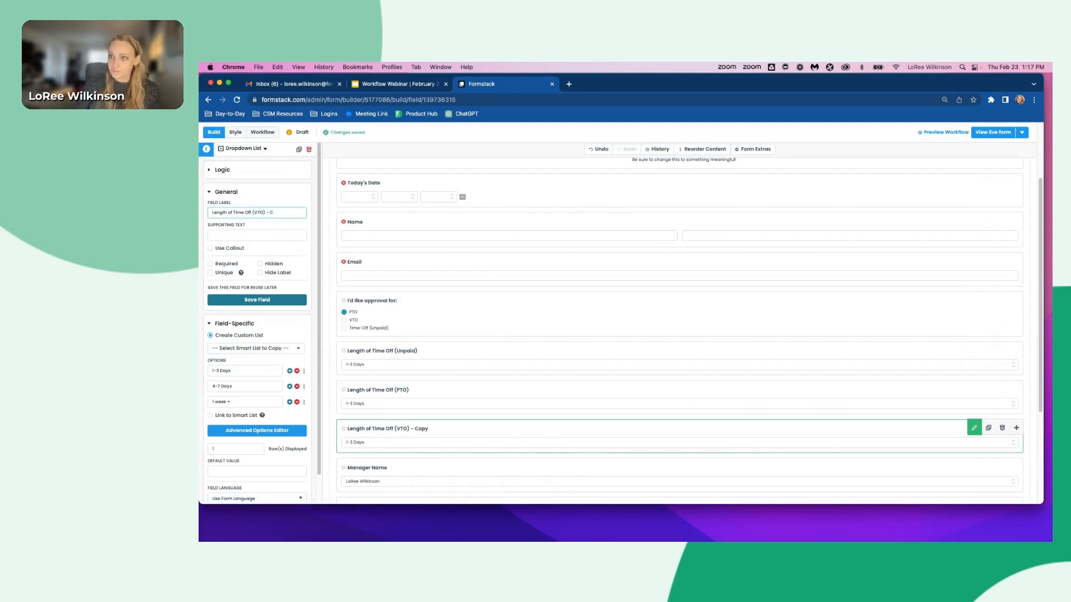
- Change the VTO field's dropdown options to 1-3 Hours, 4-7 Hours and 1 Day +
click(236, 372)
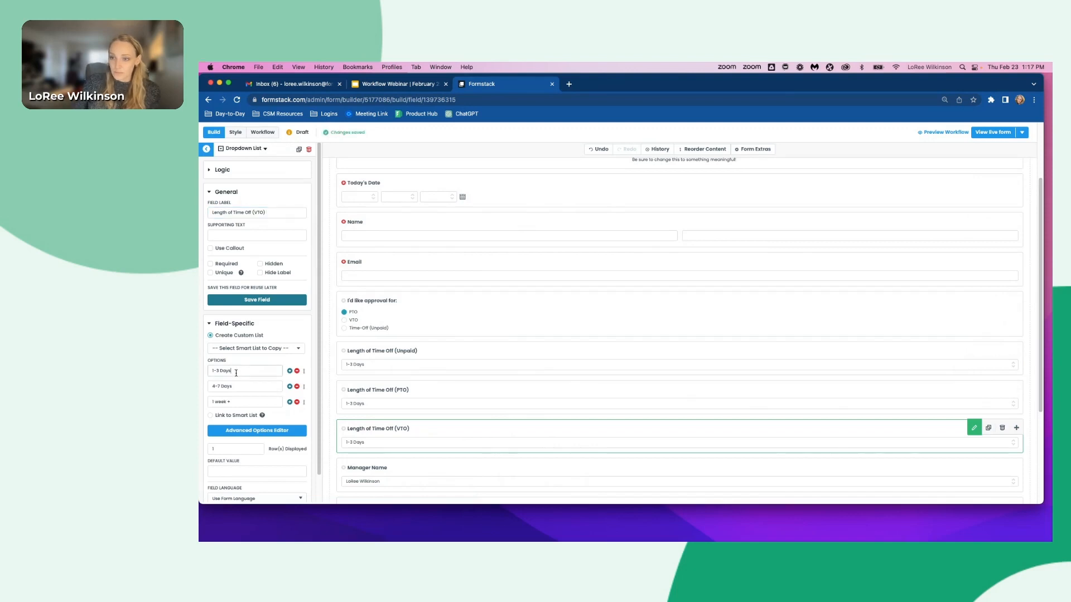
key(BackSpace)
key(BackSpace)
key(BackSpace)
key(BackSpace)
text(Hour)
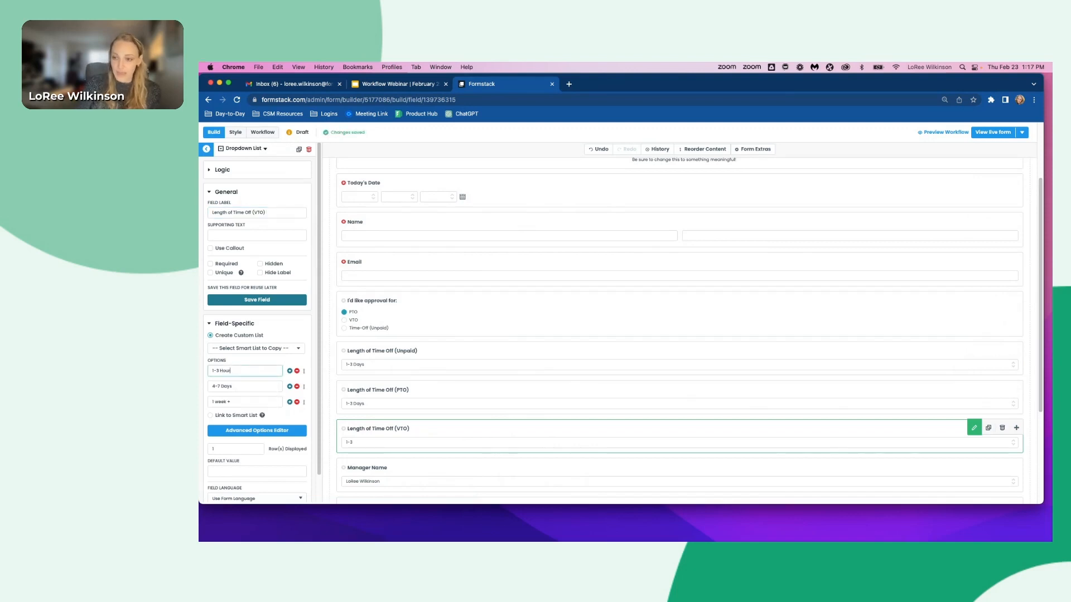
click(242, 386)
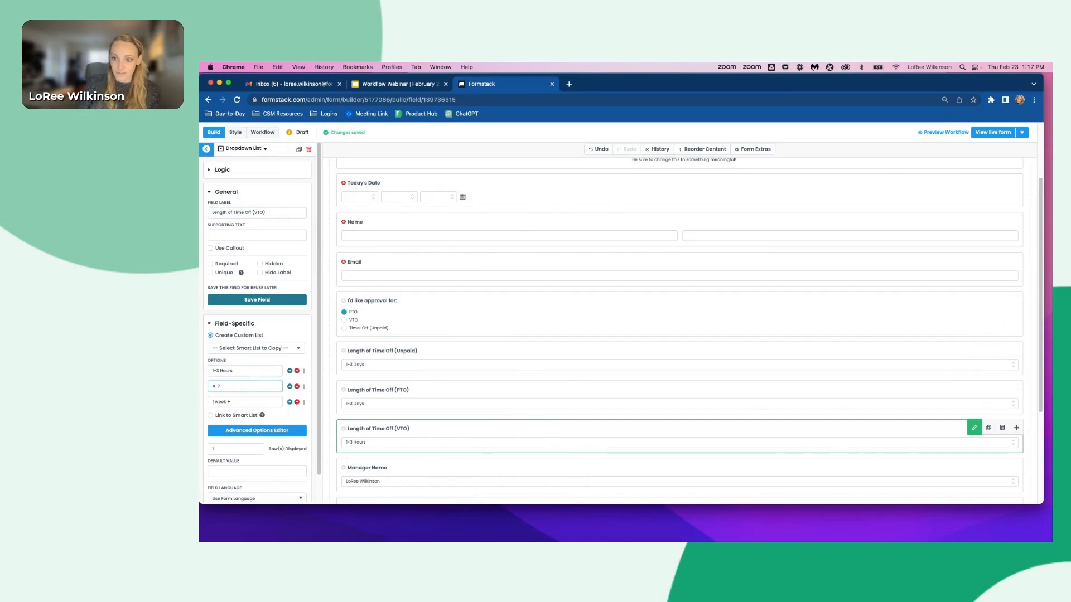
text(Hours)
click(218, 401)
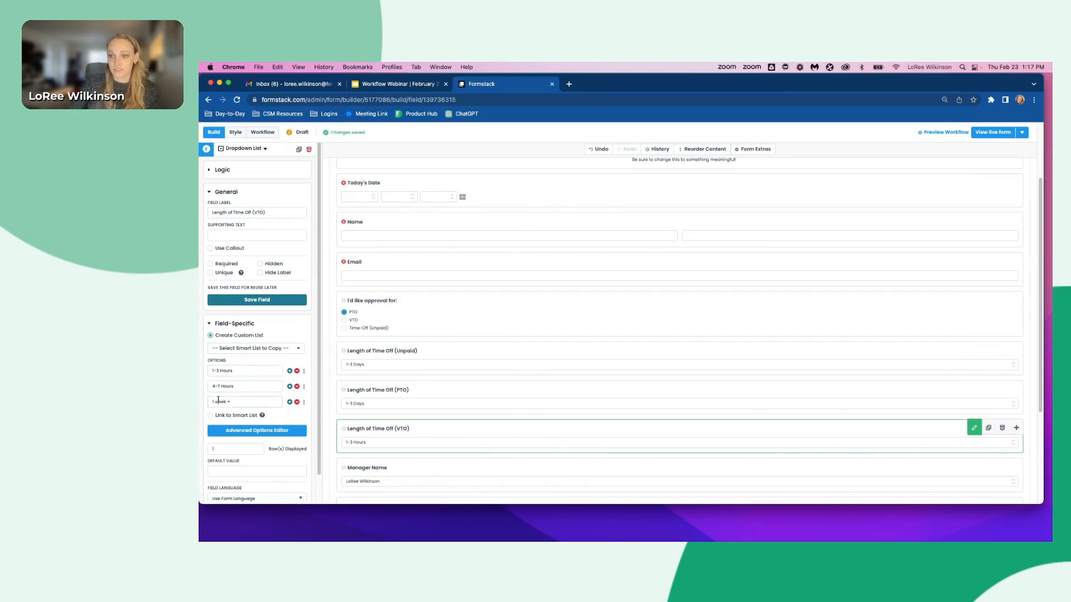
double_click(219, 400)
text(Day)
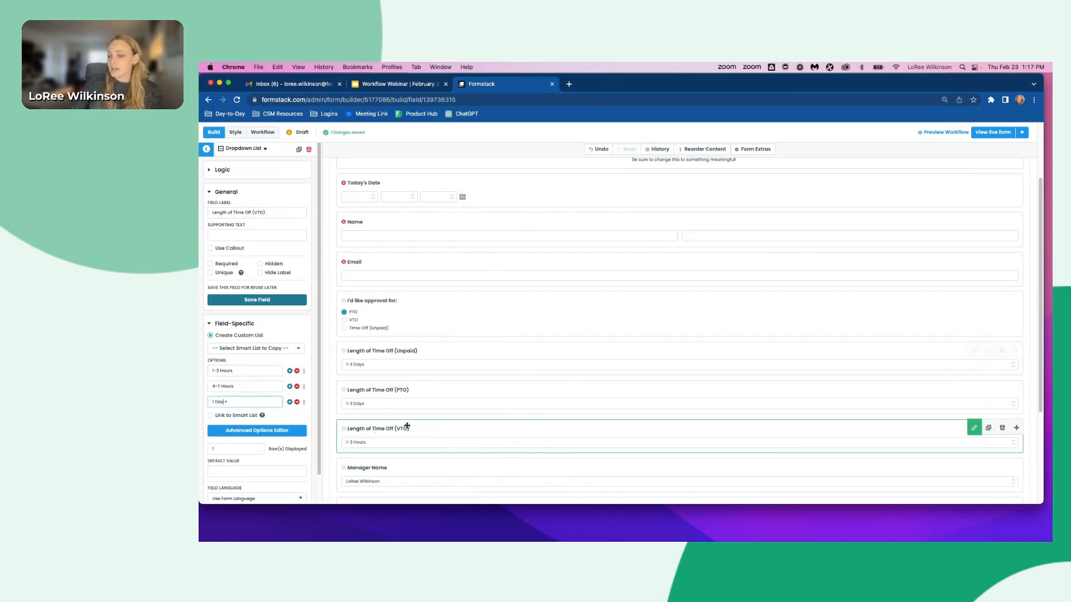
- Reload the builder and add logic showing Length of Time Off (Unpaid) only when I'd like approval for is Time-Off (Unpaid)
scroll(389, 422, down, 2)
scroll(389, 422, down, 5)
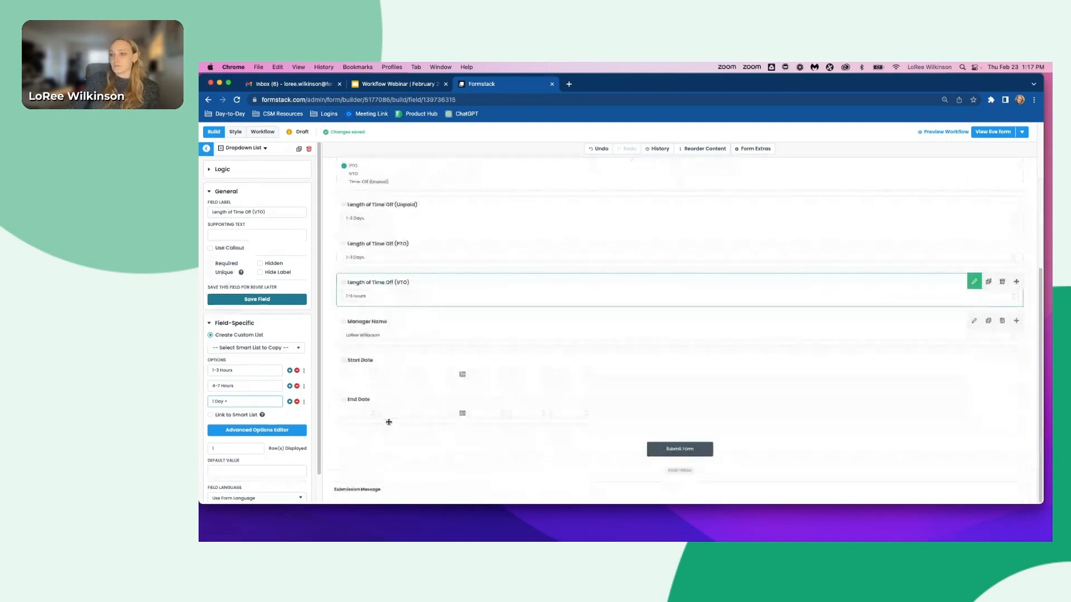
click(389, 433)
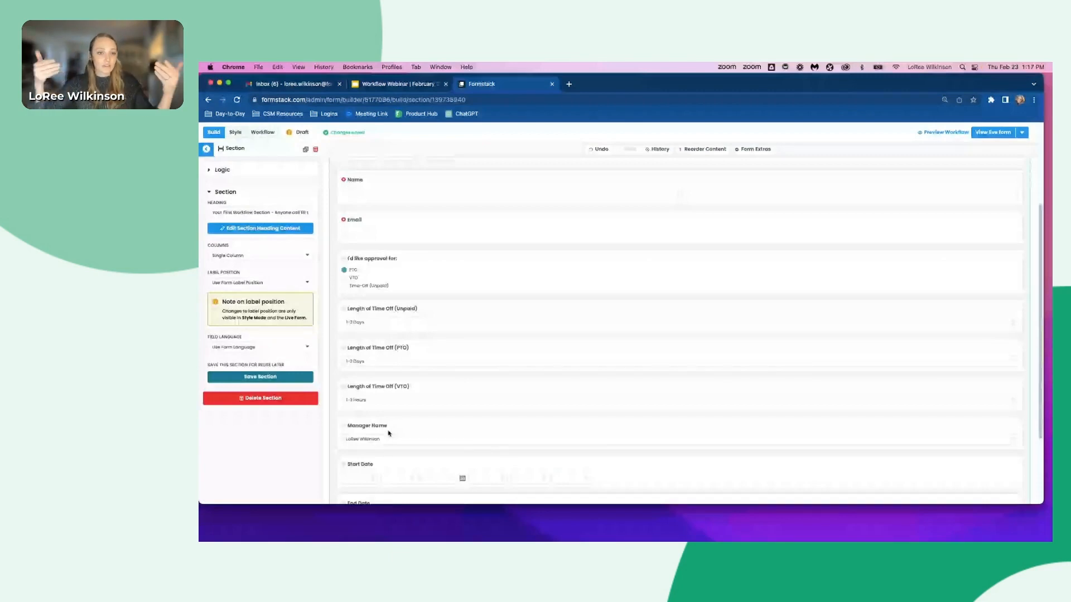
scroll(388, 432, up, 1)
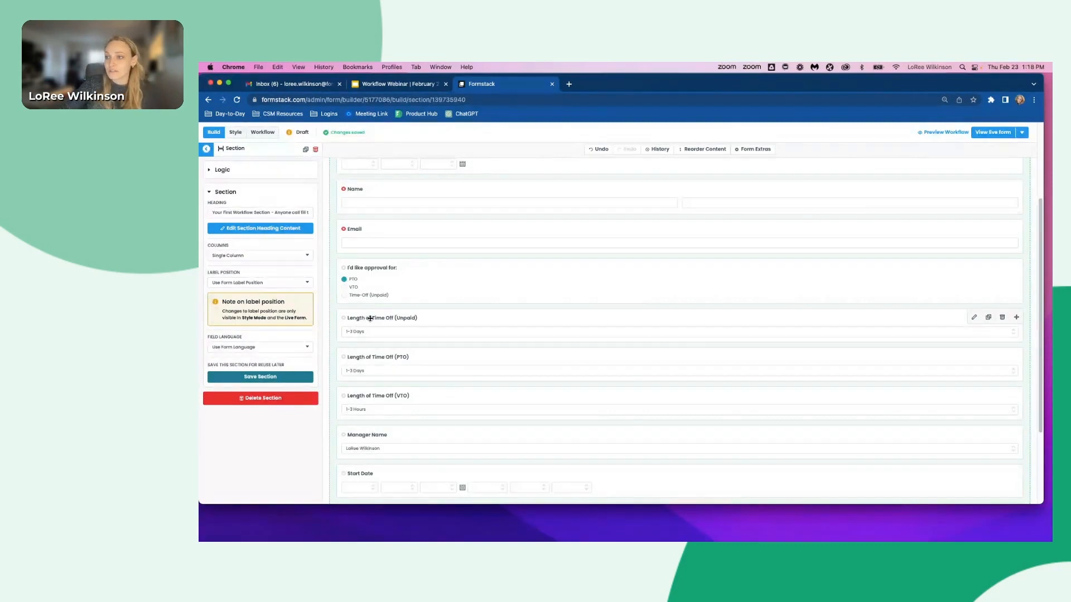
click(356, 330)
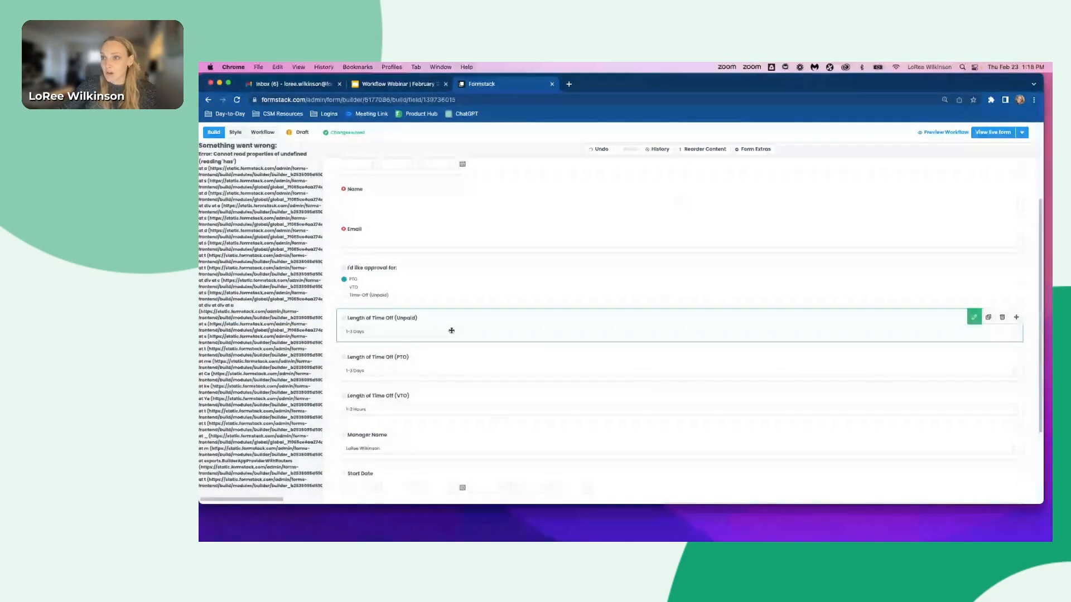
click(238, 101)
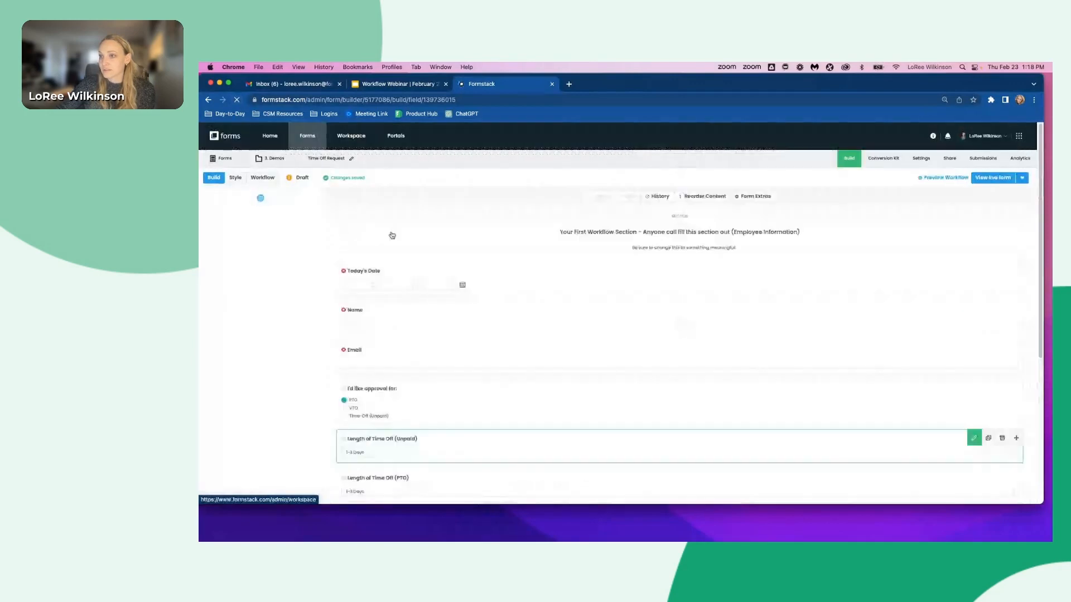
scroll(384, 346, down, 5)
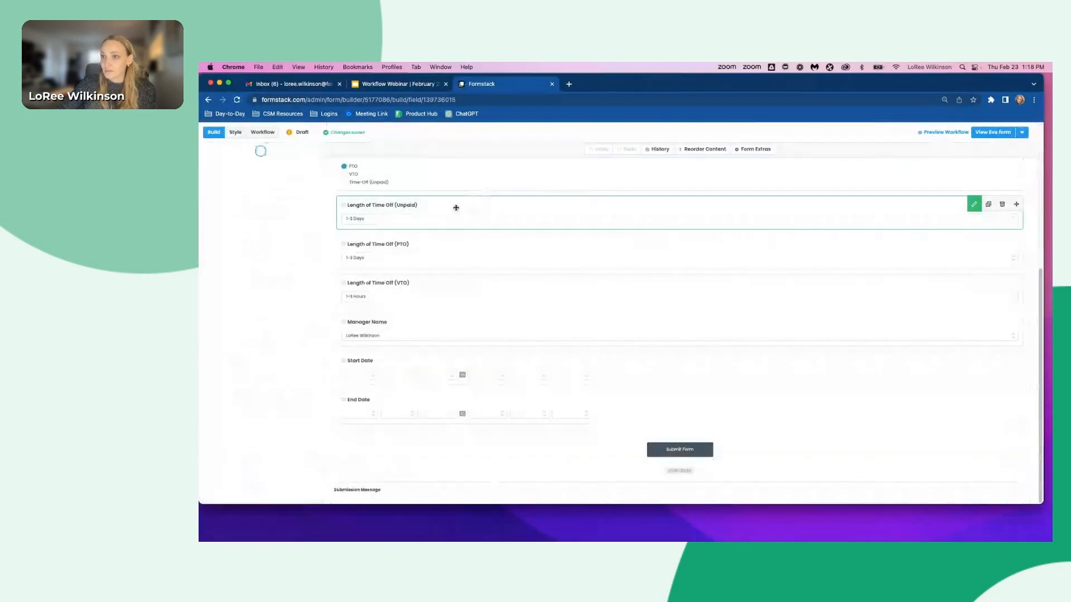
scroll(391, 234, up, 3)
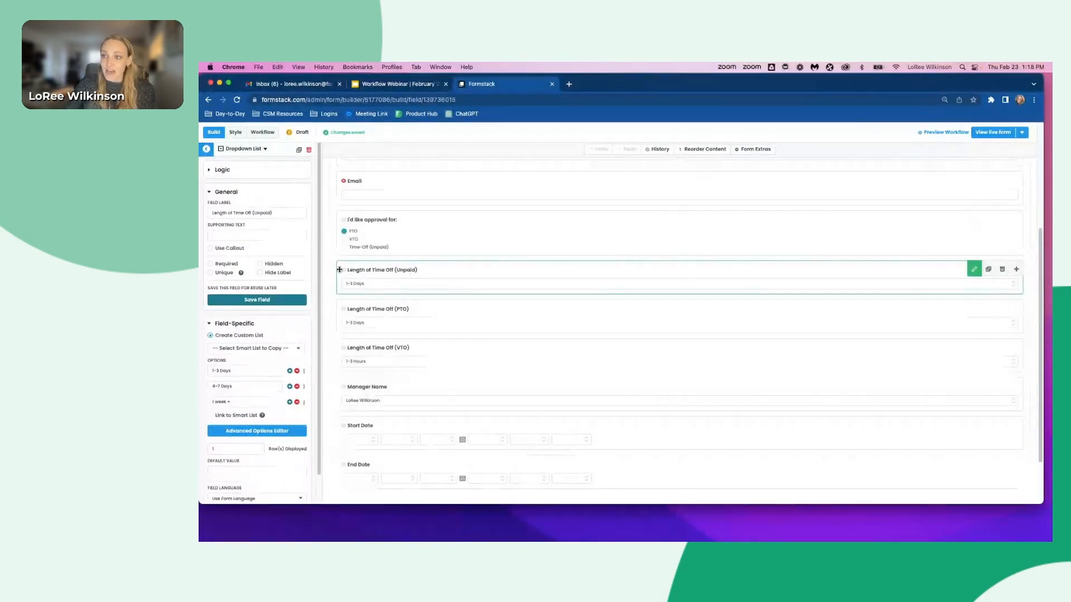
click(228, 173)
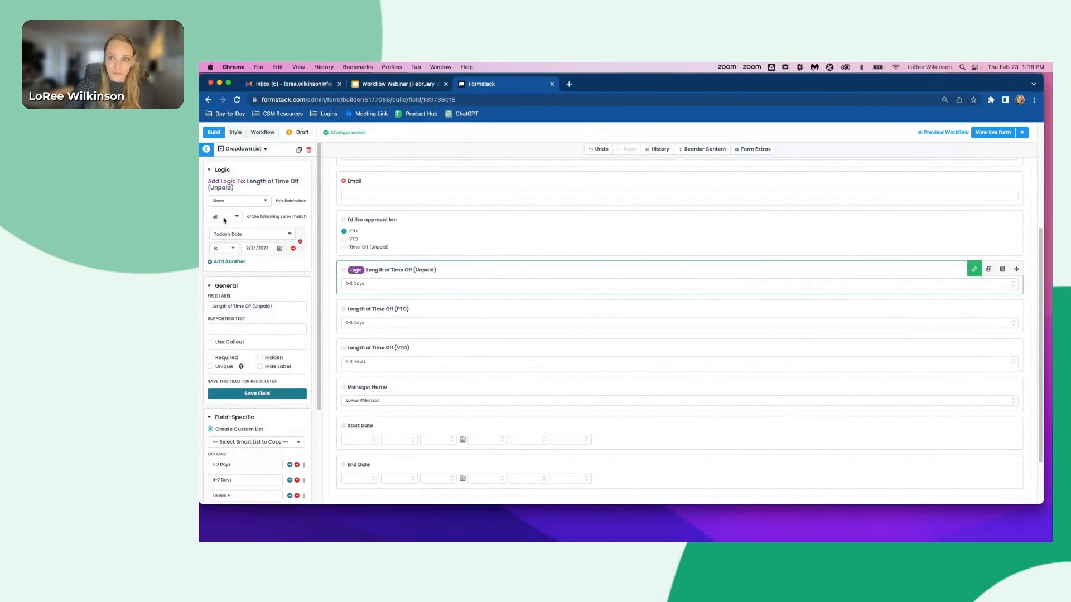
click(248, 235)
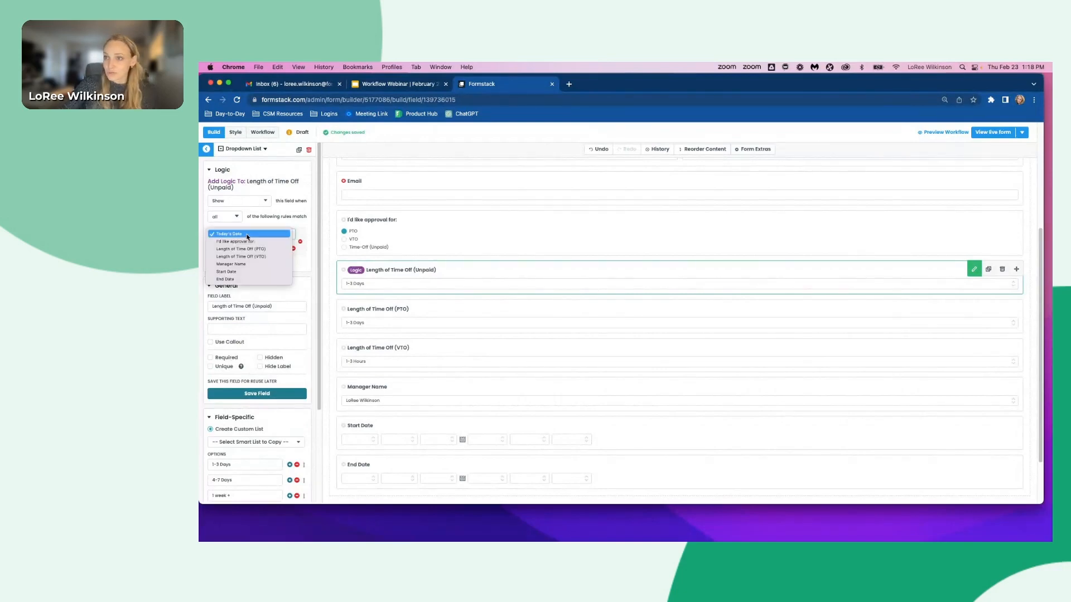
click(242, 244)
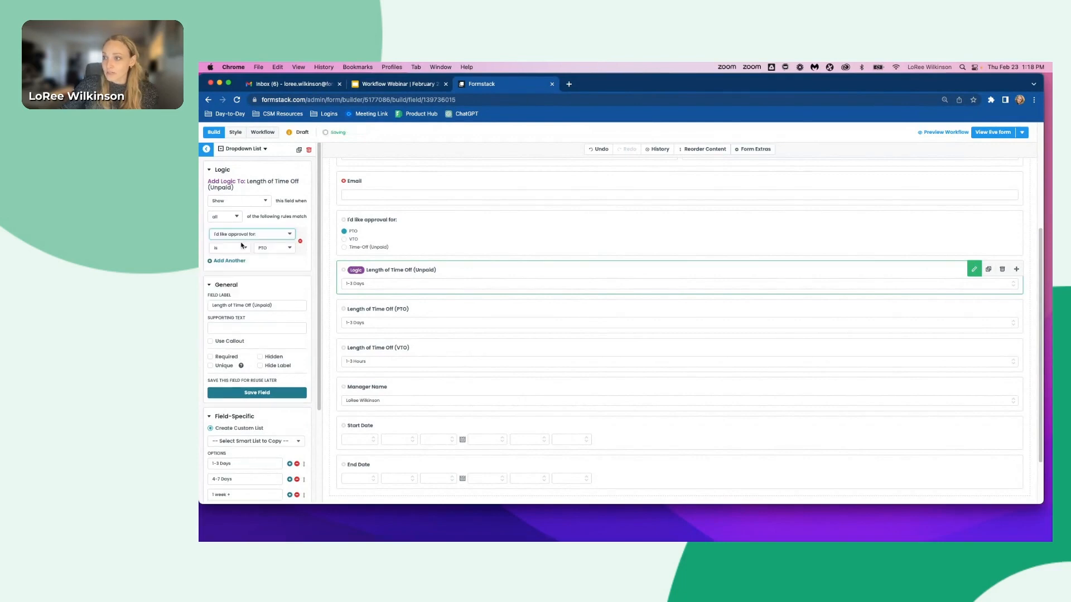
click(276, 251)
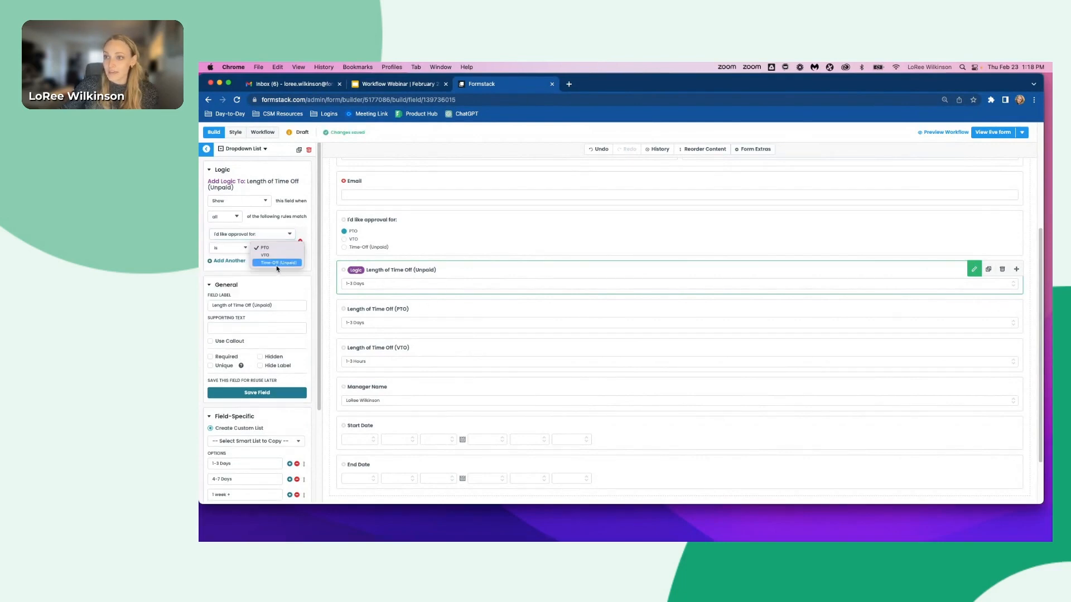
click(277, 265)
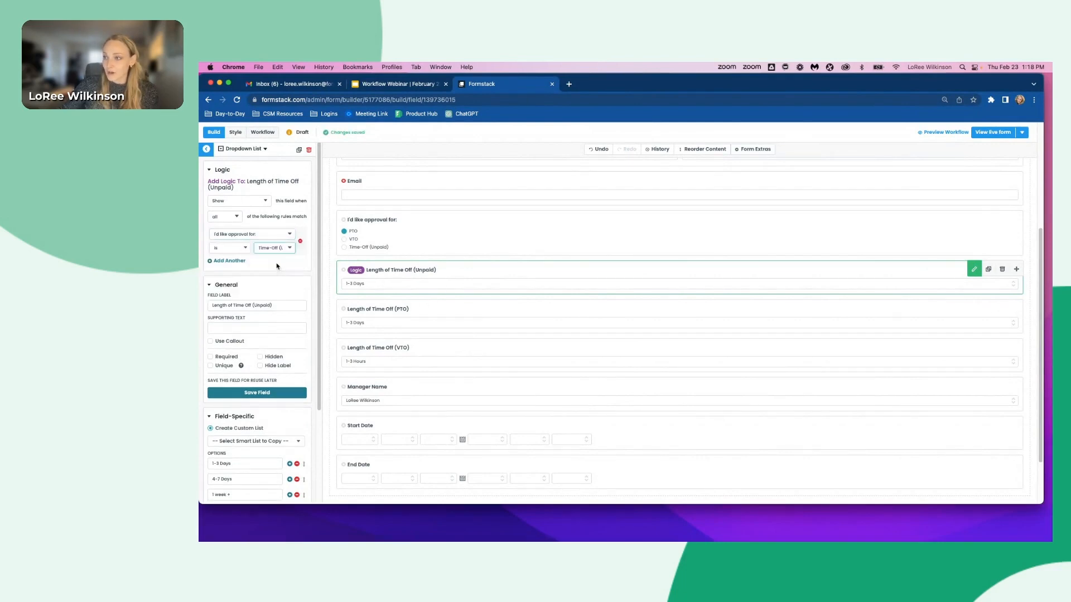
- Add logic showing Length of Time Off (PTO) only when I'd like approval for is PTO
click(426, 315)
click(250, 172)
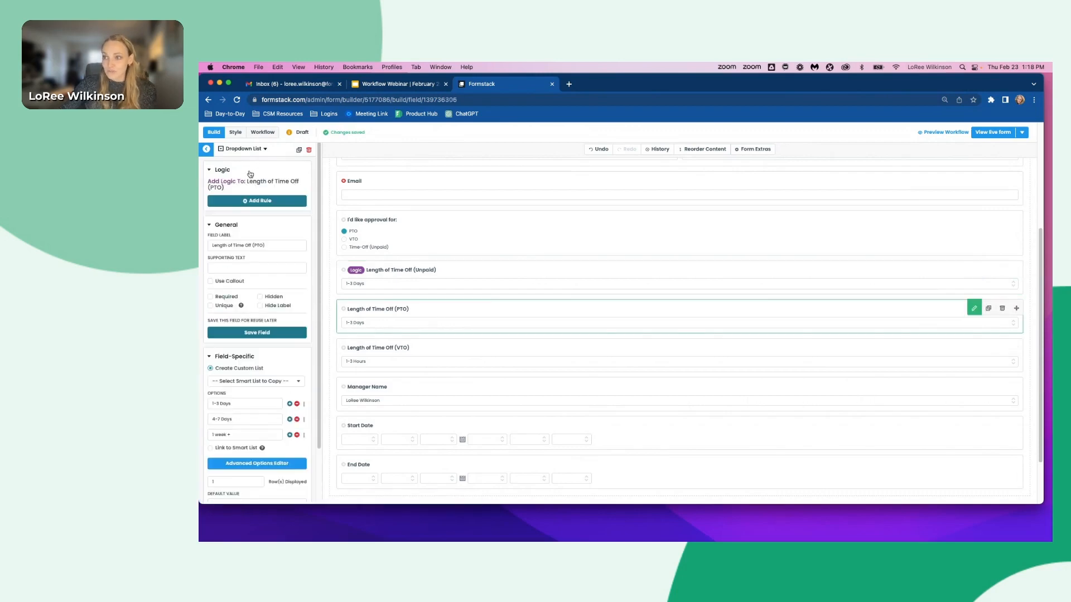
click(226, 201)
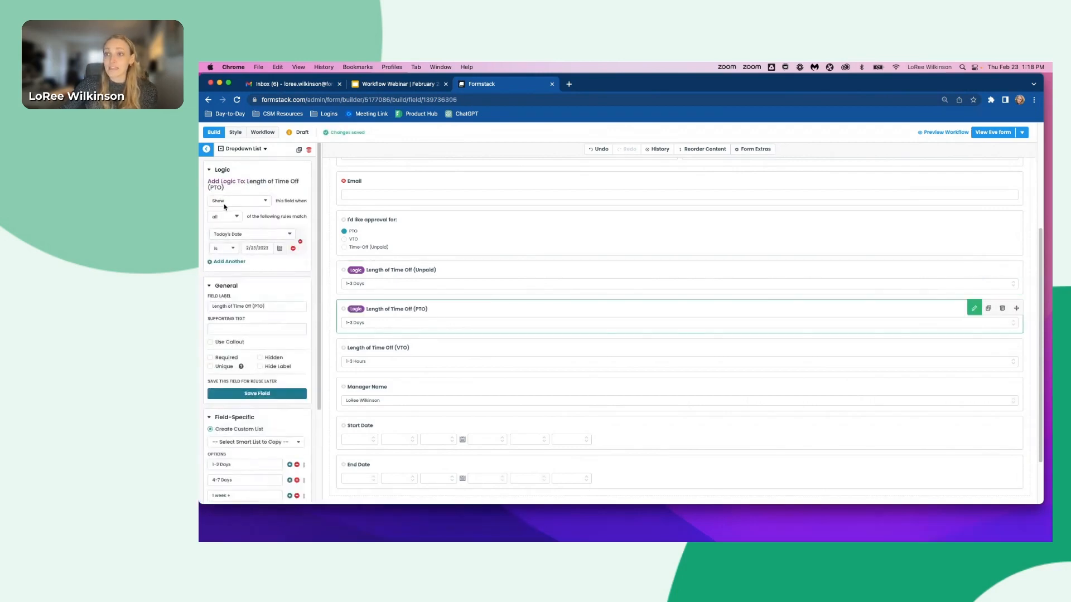
click(226, 237)
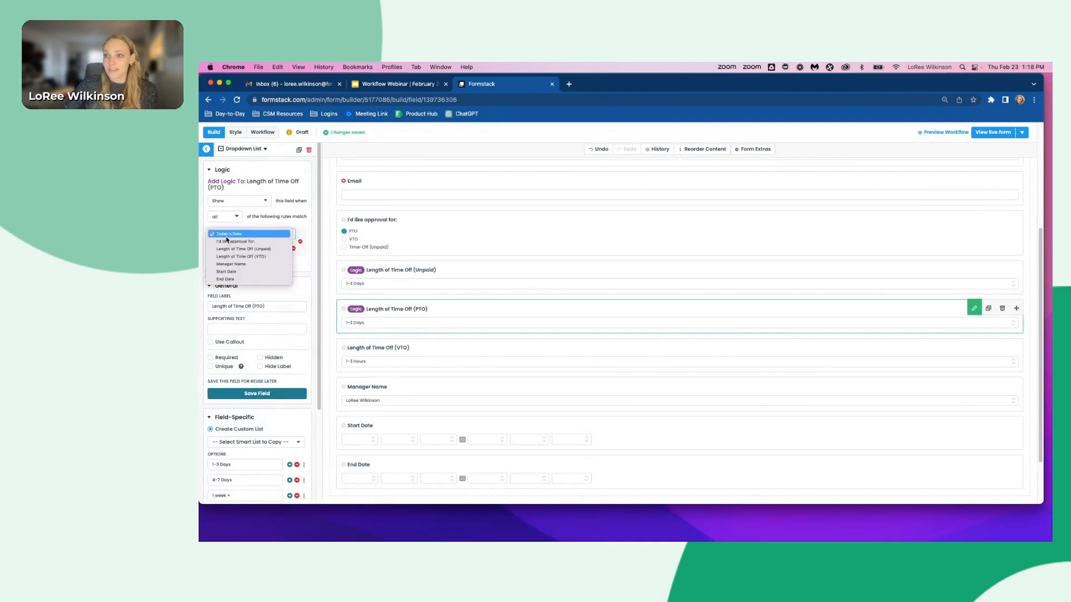
click(226, 241)
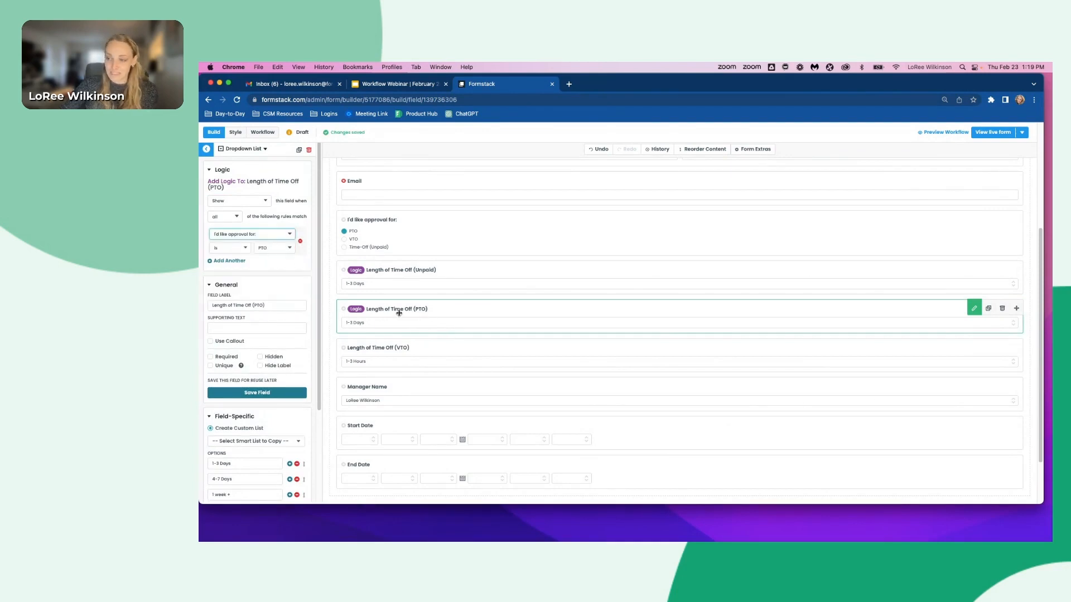
- Add logic showing Length of Time Off (VTO) only when I'd like approval for is VTO
click(377, 346)
click(244, 178)
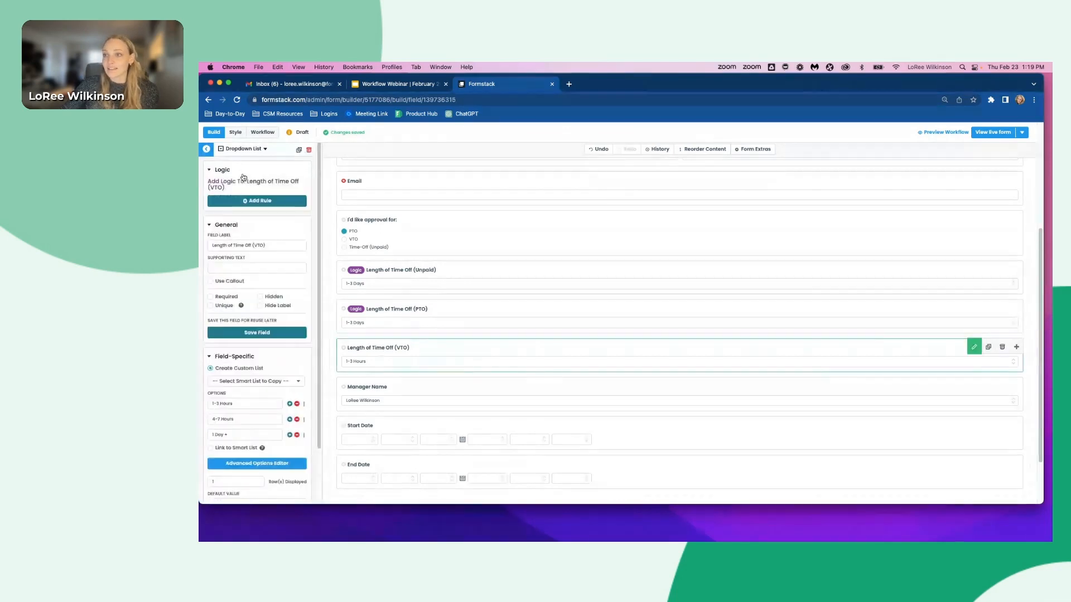
click(223, 199)
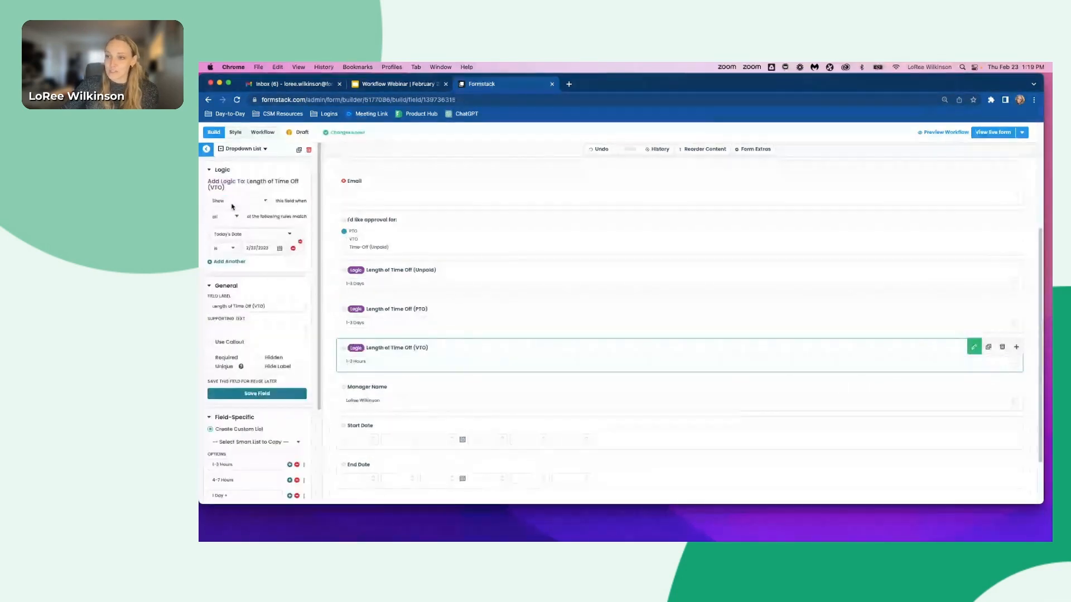
click(228, 233)
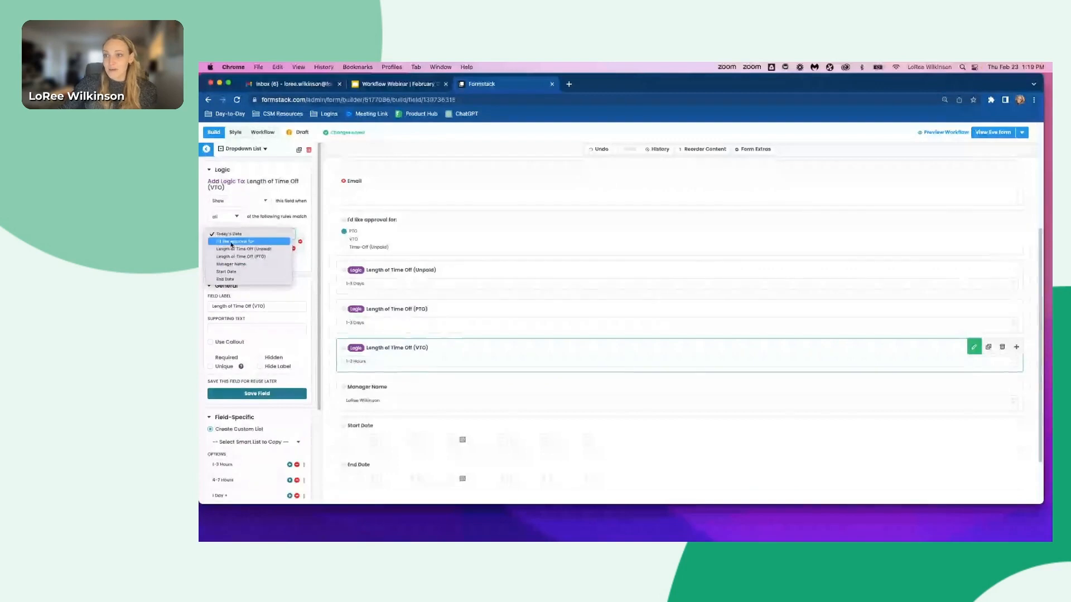
click(232, 243)
click(281, 248)
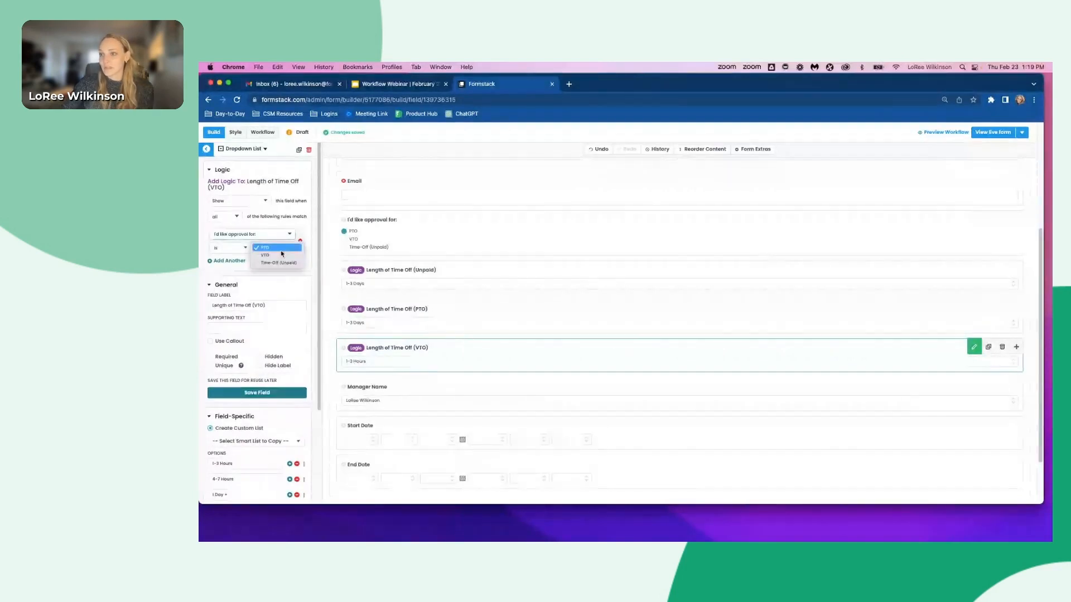
click(276, 255)
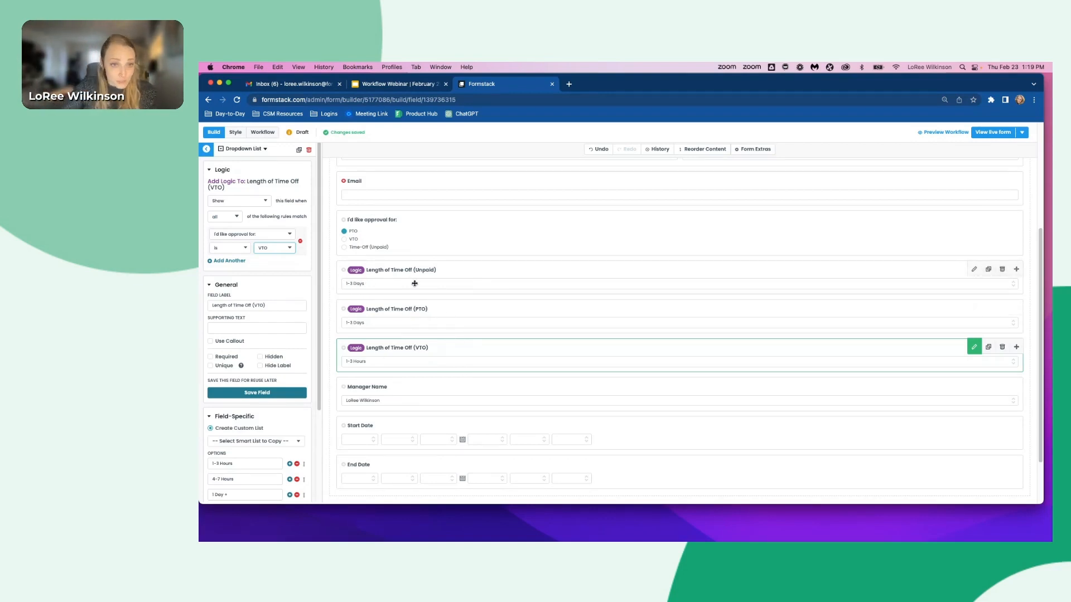
scroll(414, 283, down, 3)
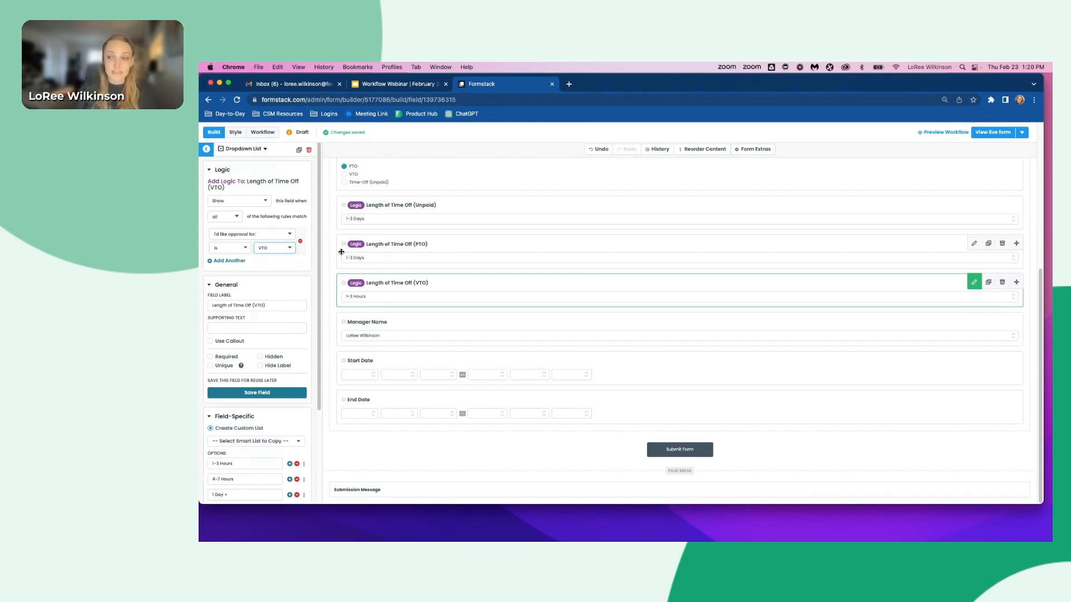
scroll(516, 340, up, 10)
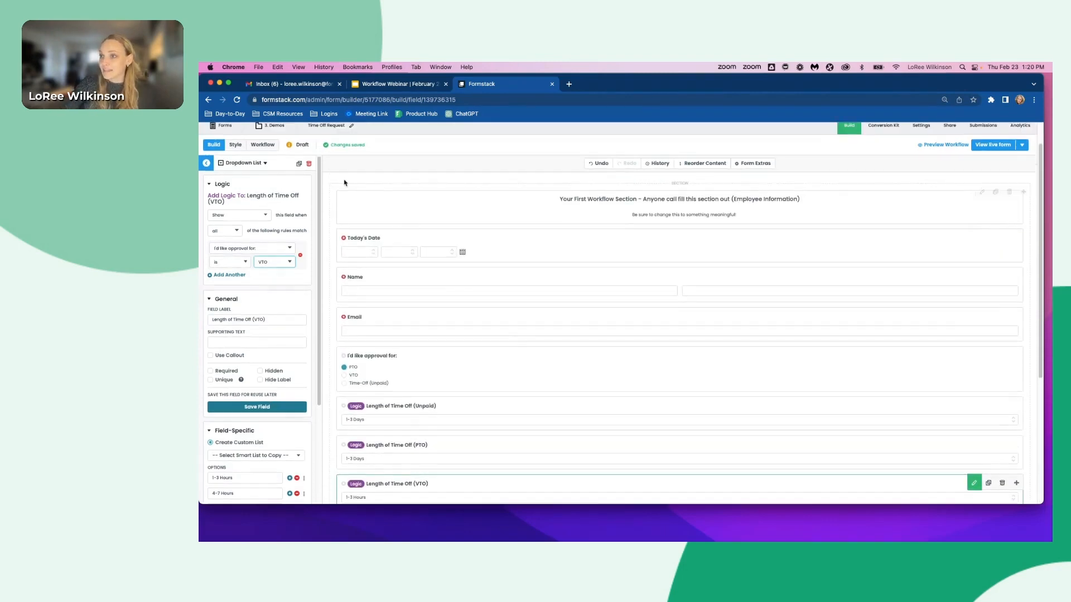
click(345, 187)
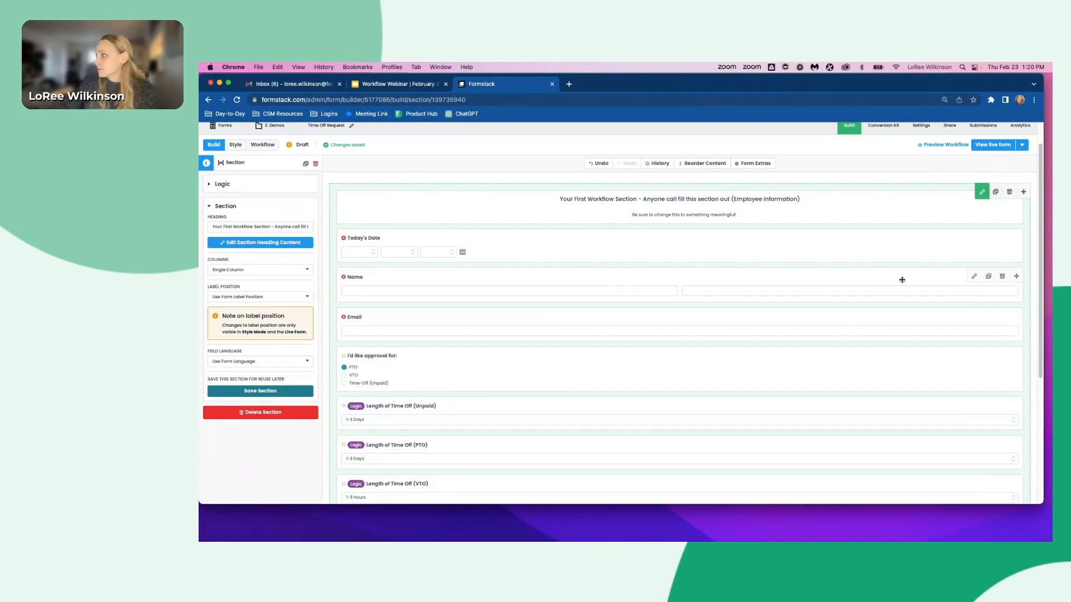
click(996, 192)
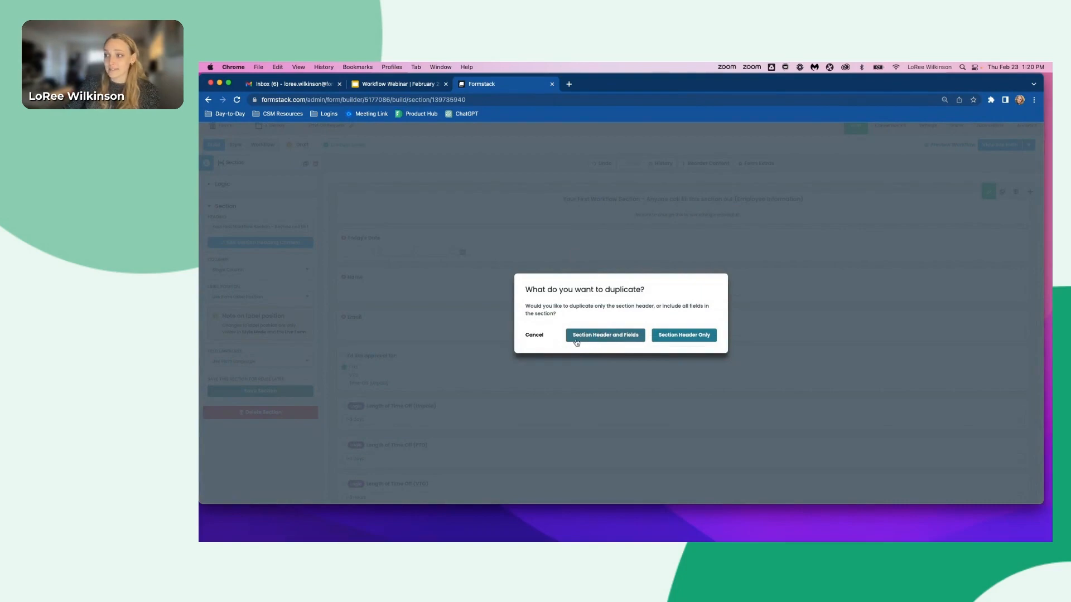
click(594, 338)
scroll(595, 338, down, 7)
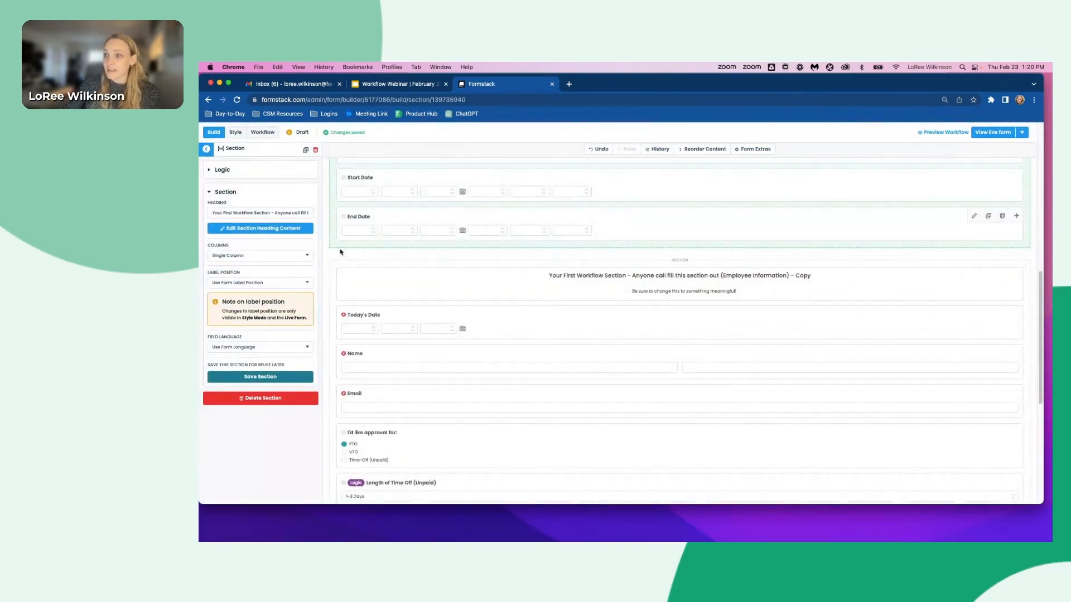
click(337, 266)
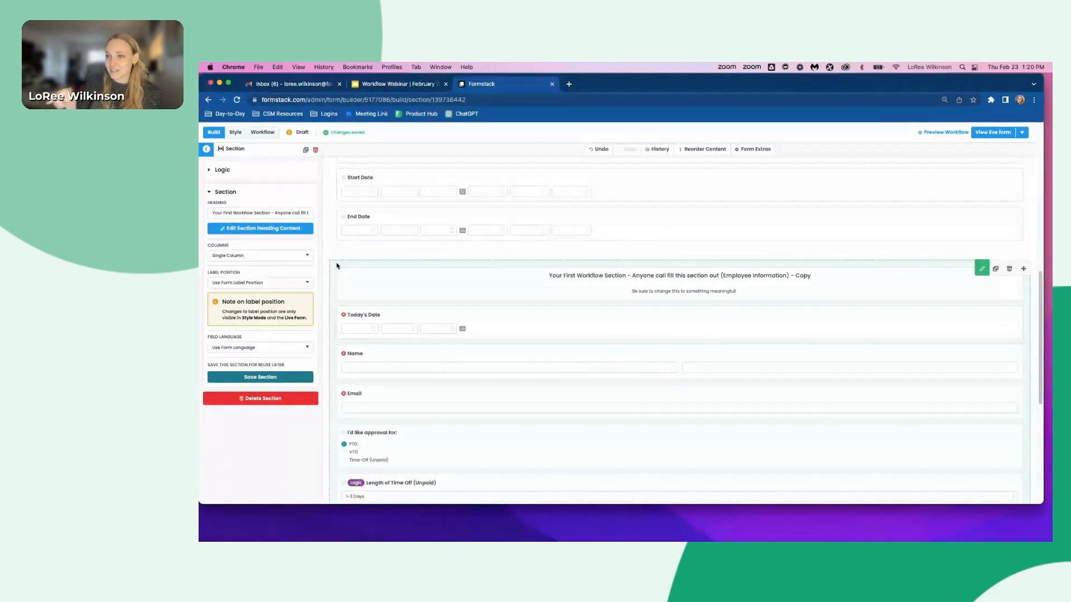
click(234, 169)
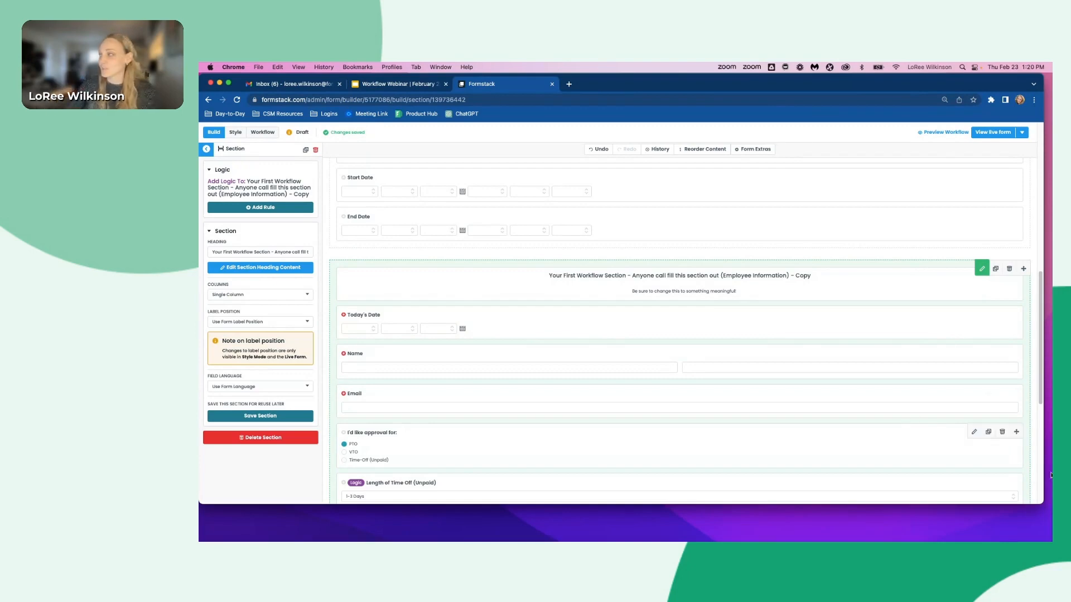
click(1010, 269)
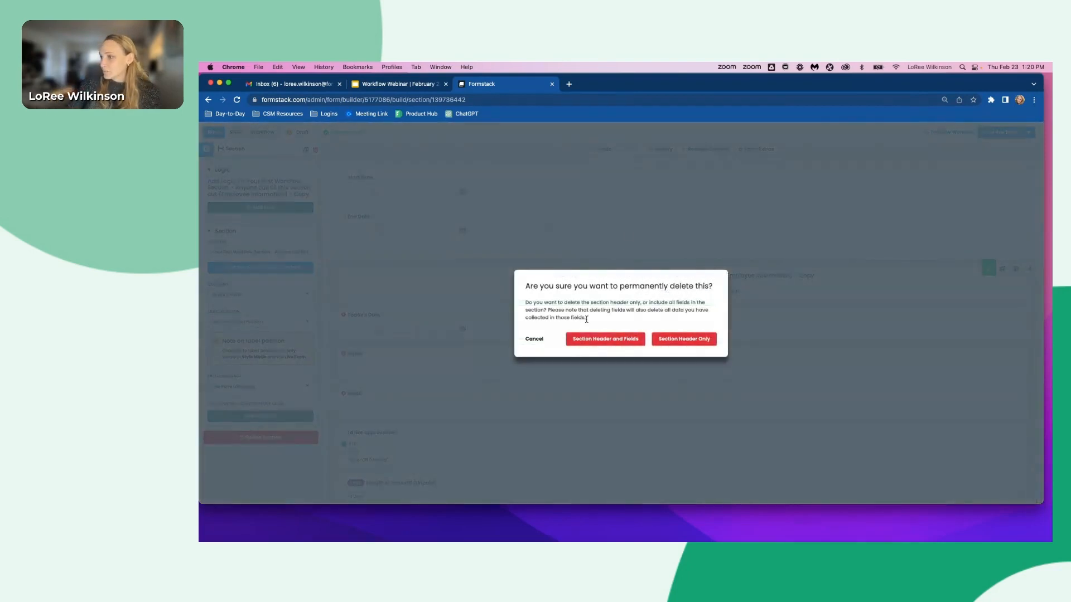
click(594, 340)
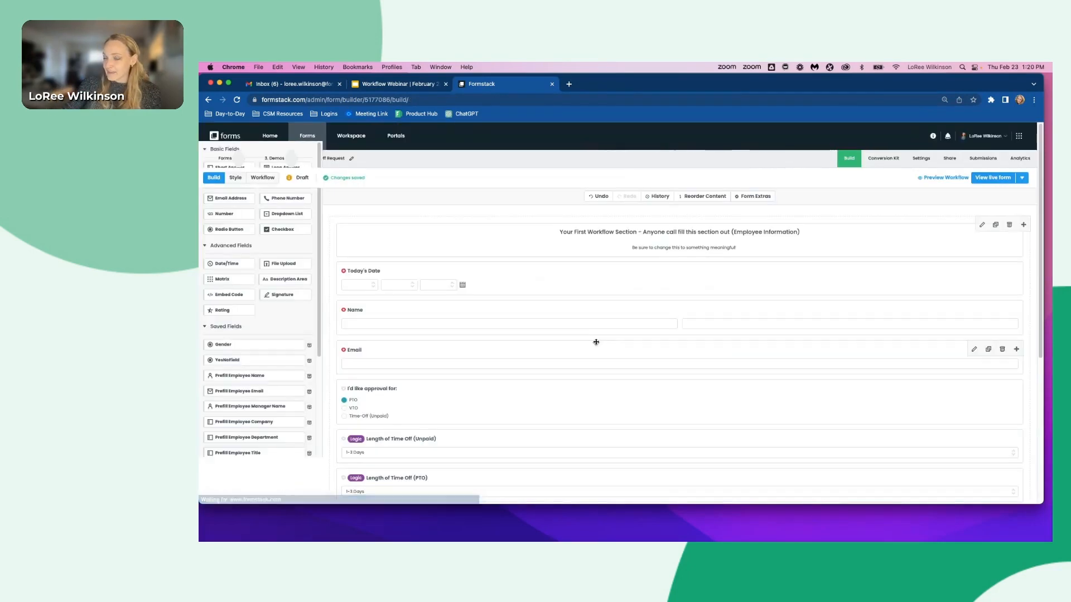
- Add a new section below End Date at the end of the form, headed Step 2 | Manager Approval
scroll(387, 261, down, 5)
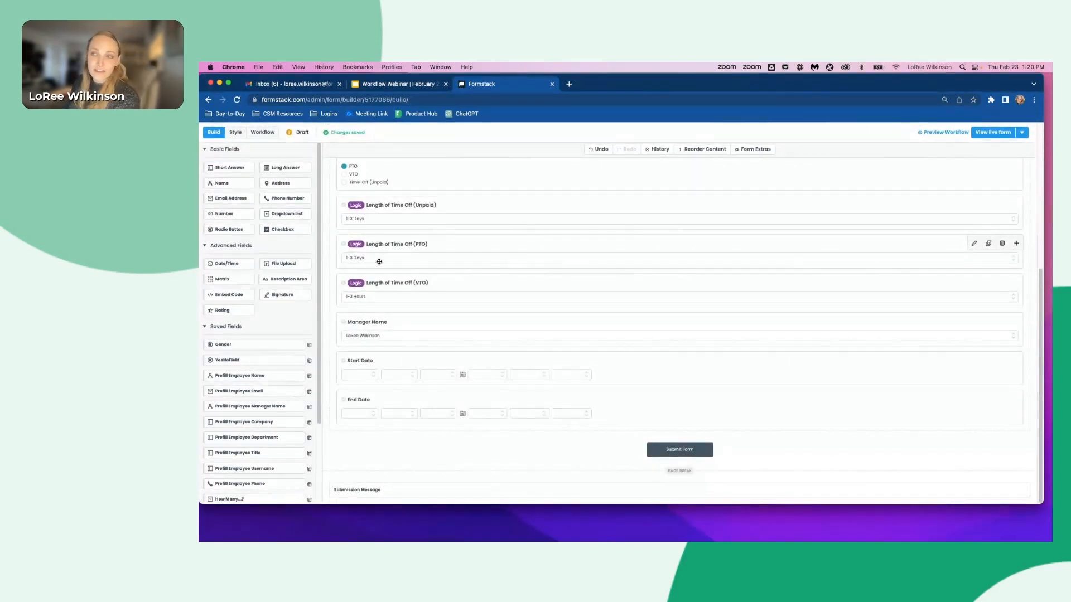
scroll(272, 310, down, 1)
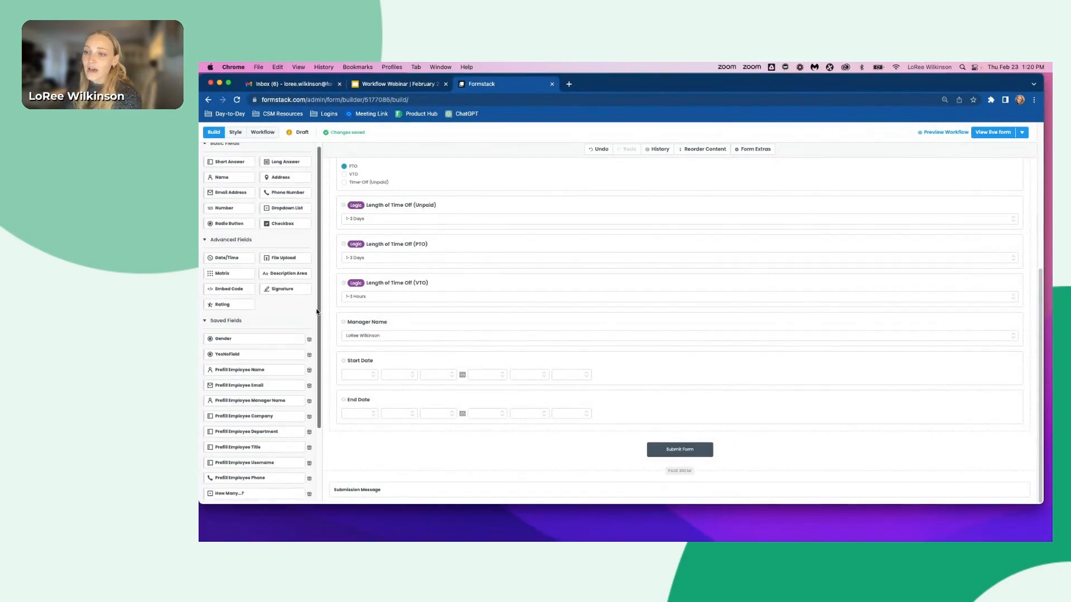
scroll(273, 309, down, 5)
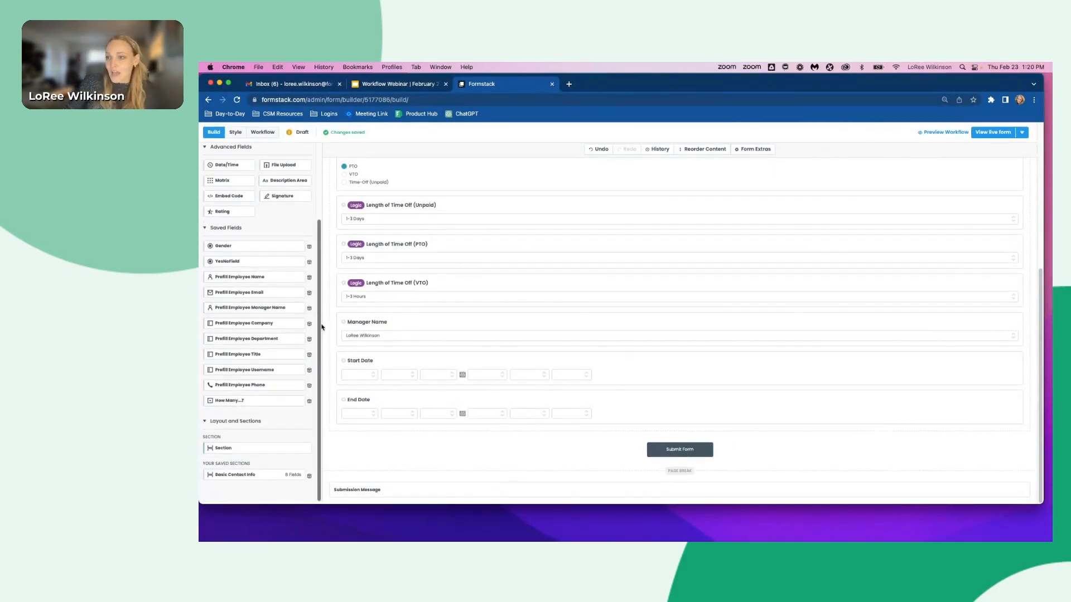
drag(223, 446, 402, 439)
scroll(627, 454, down, 2)
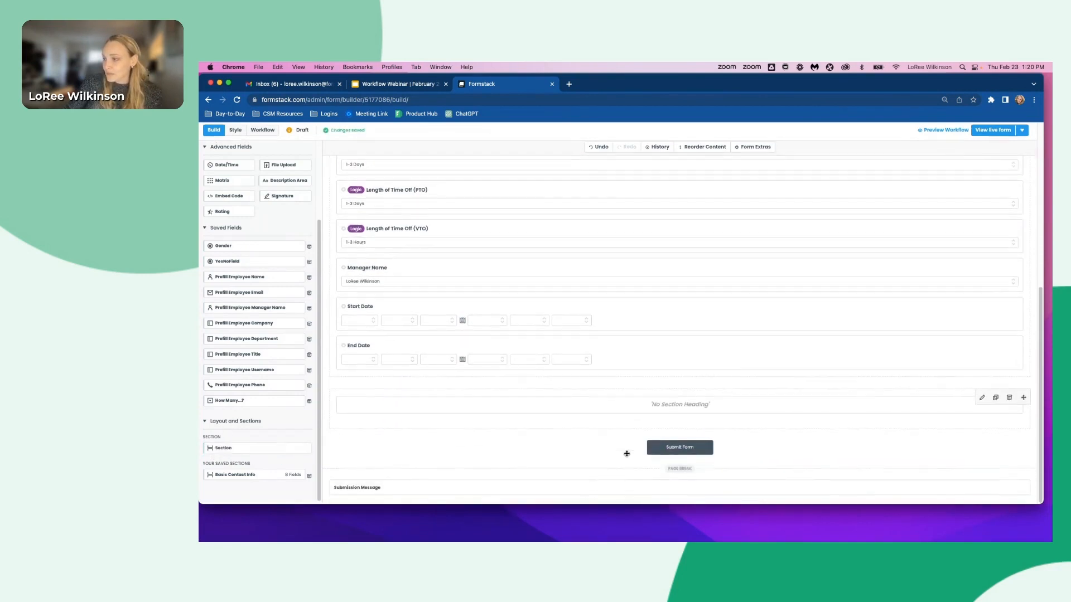
click(567, 397)
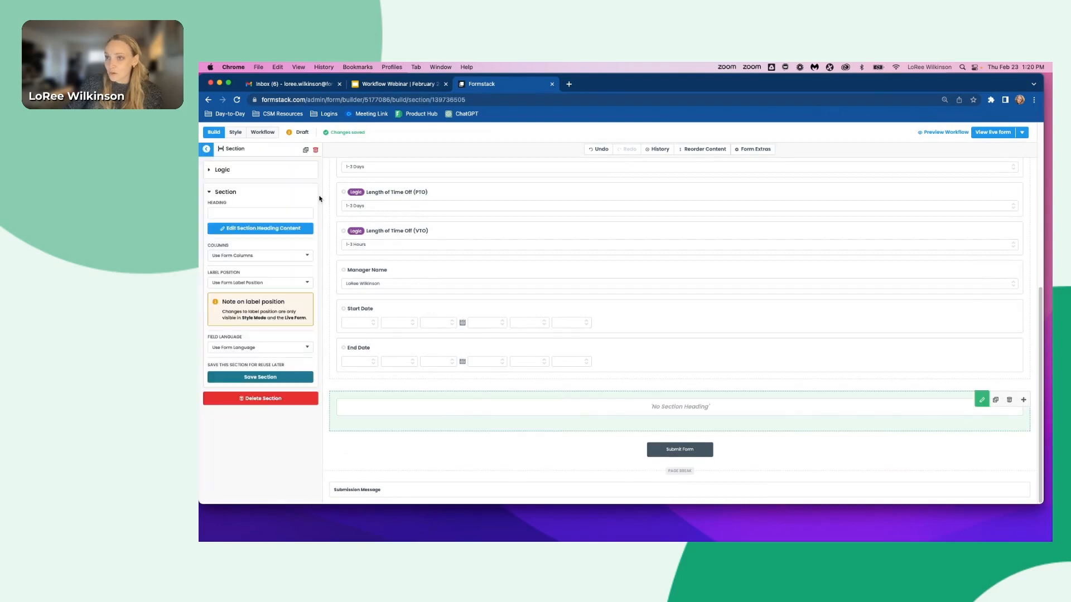
click(225, 212)
text(Step)
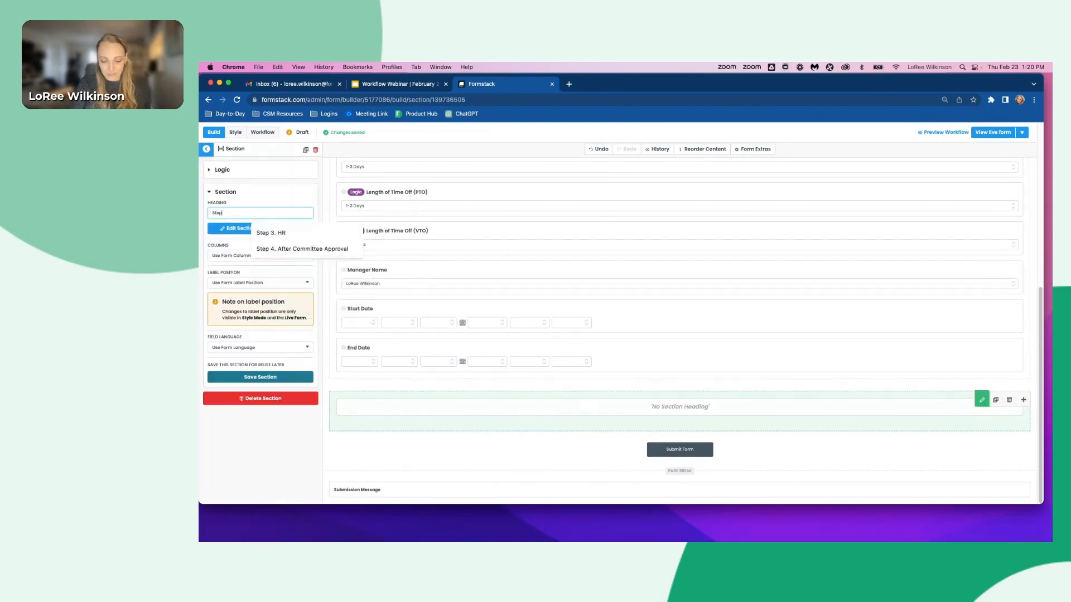
text( 2 | Mana)
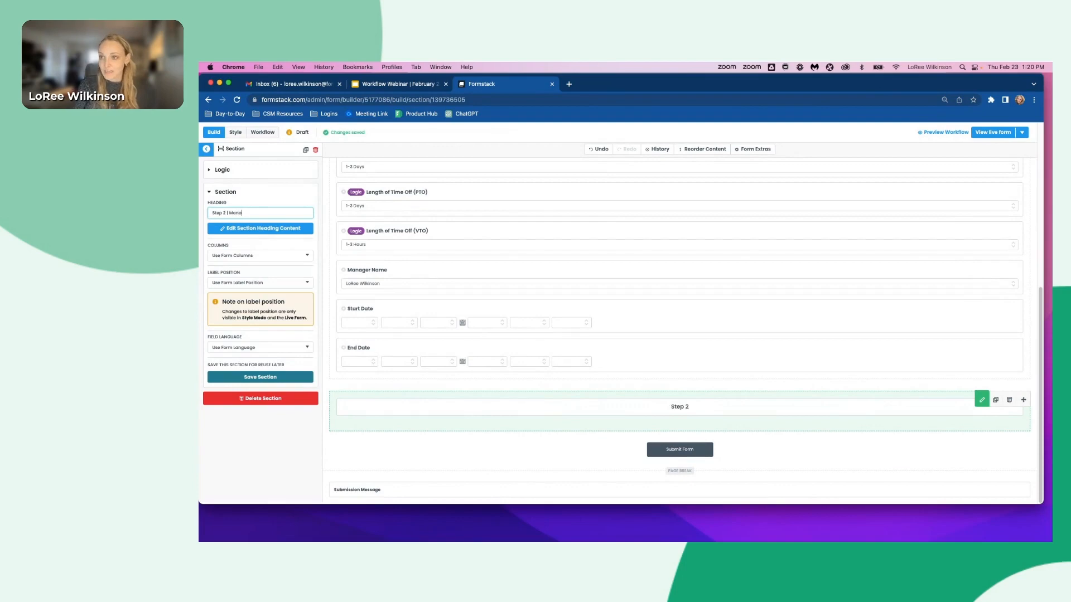
text(ger Approval)
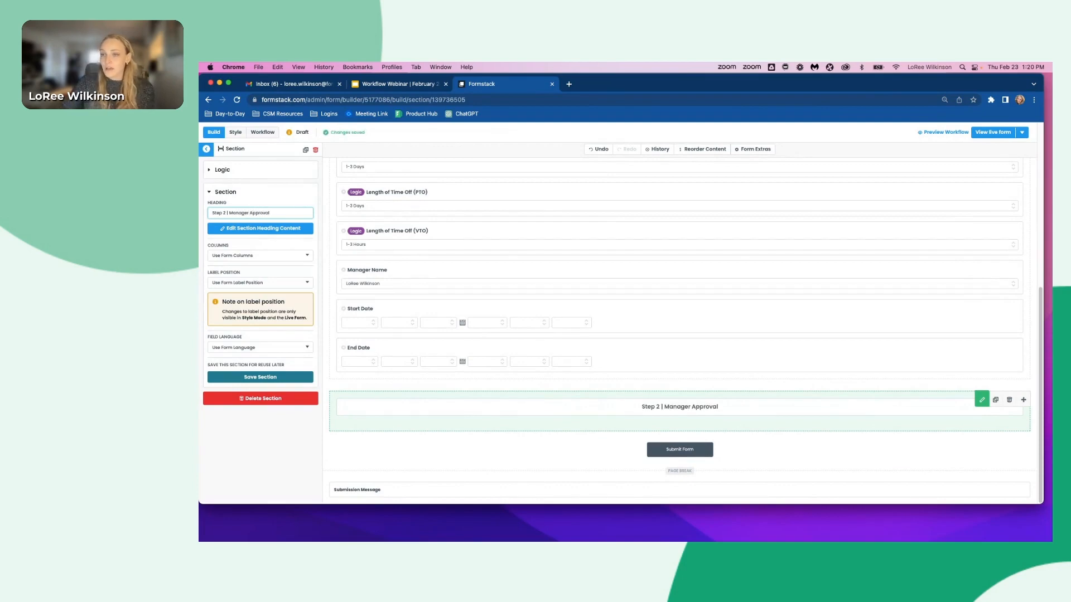
click(205, 150)
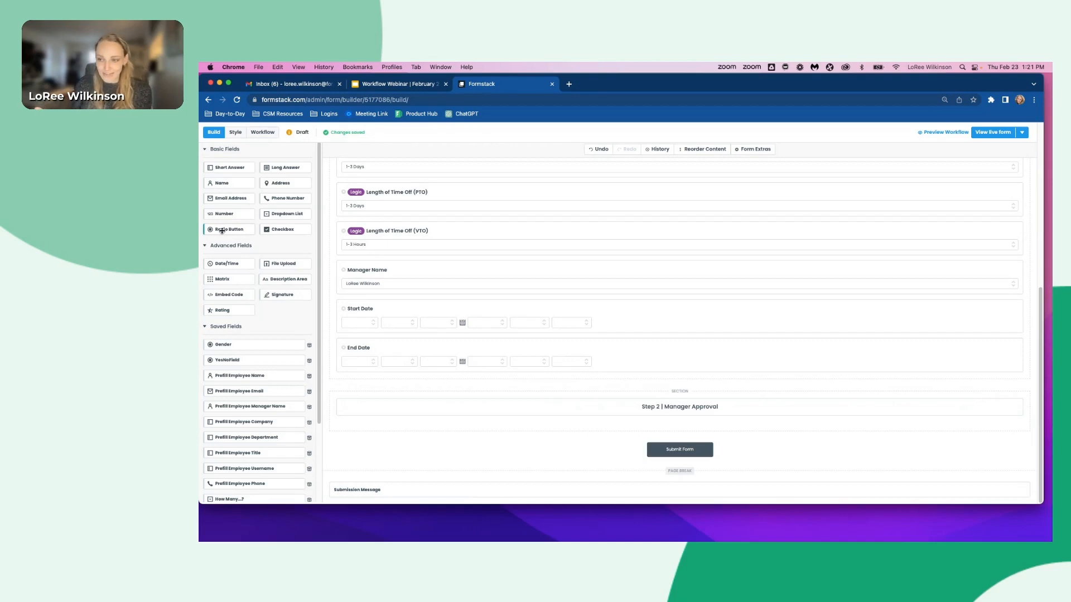
- Add a radio button field to the Step 2 section with the options yes and no, removing the third option
drag(221, 230, 603, 419)
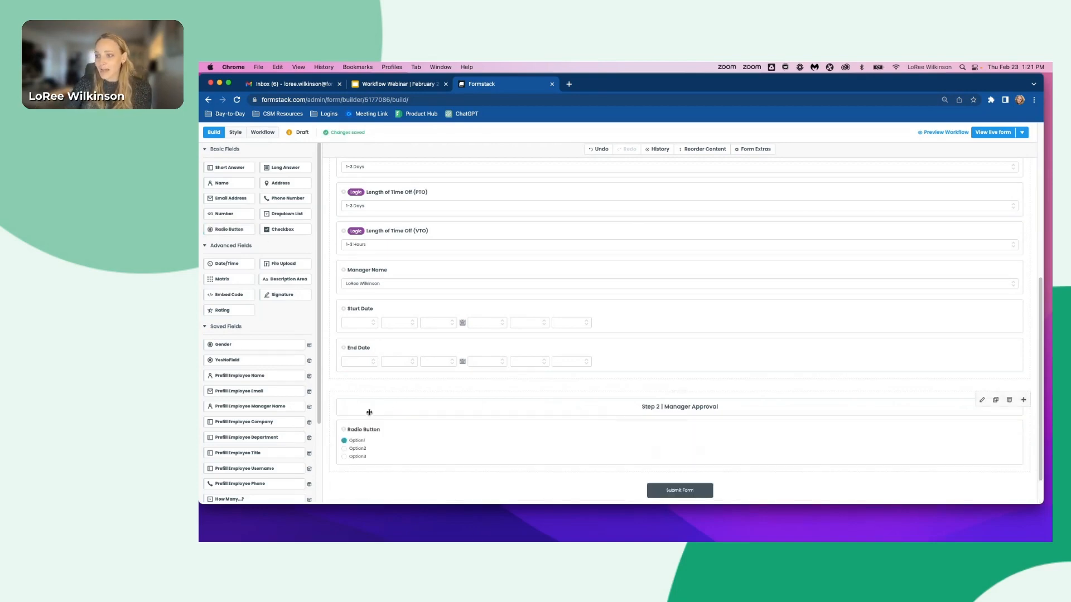
click(388, 443)
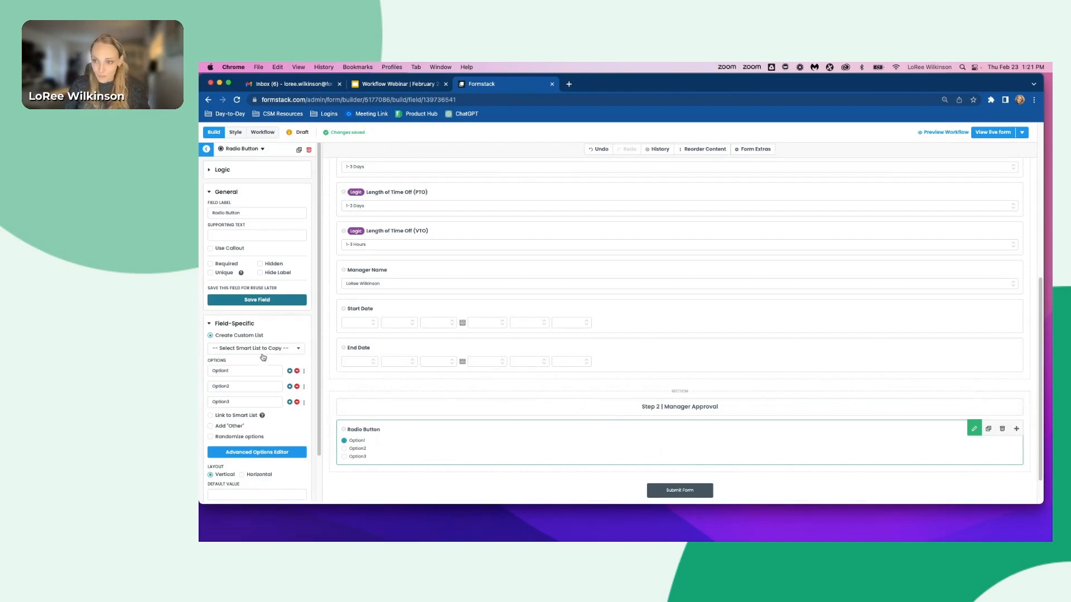
double_click(234, 372)
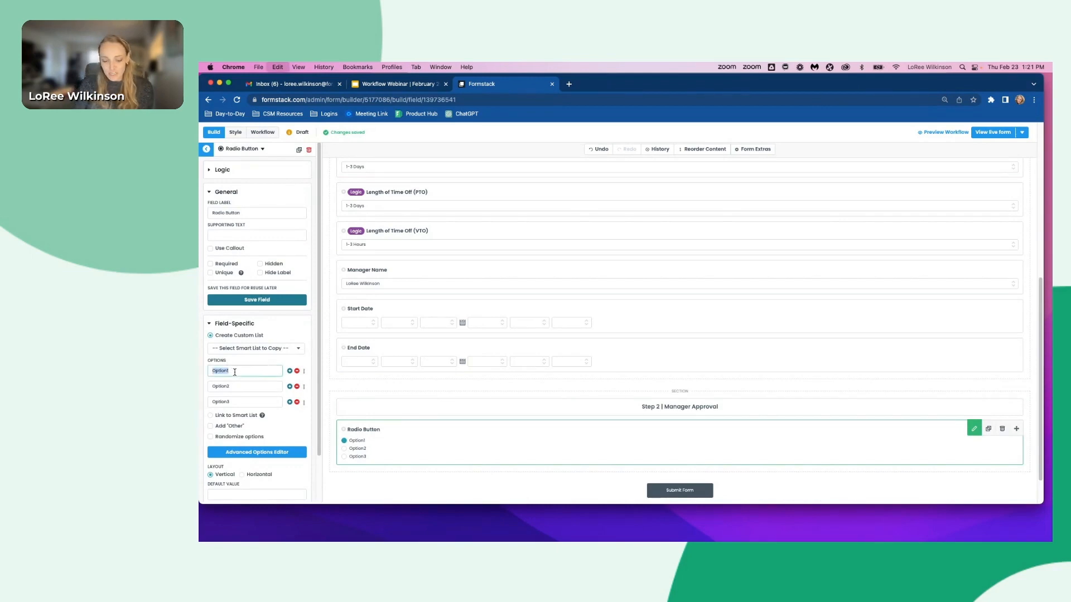
text(yes)
click(229, 385)
double_click(228, 384)
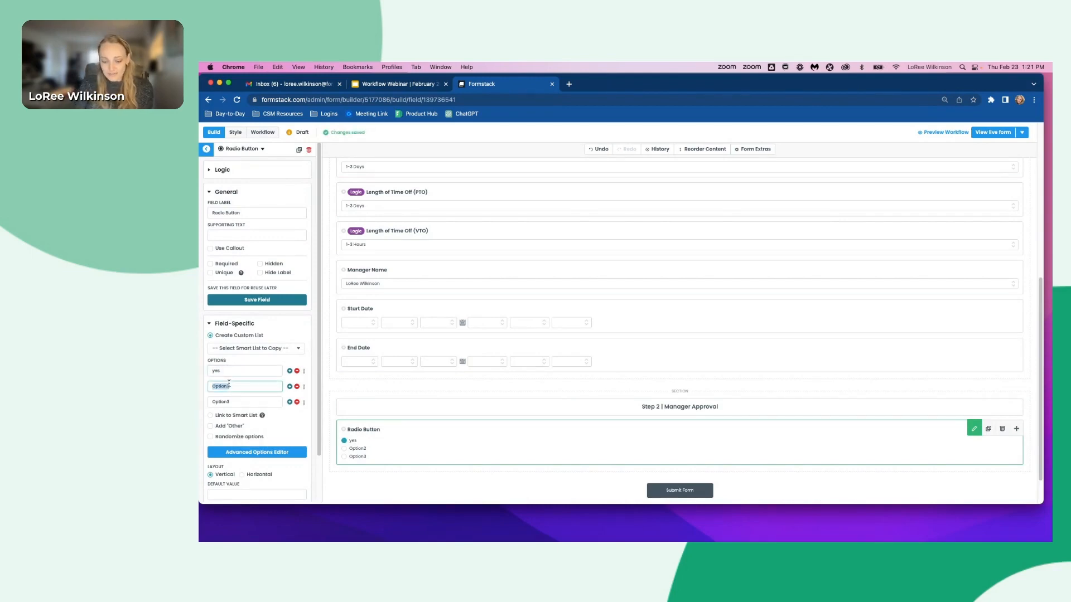
text(no)
click(219, 402)
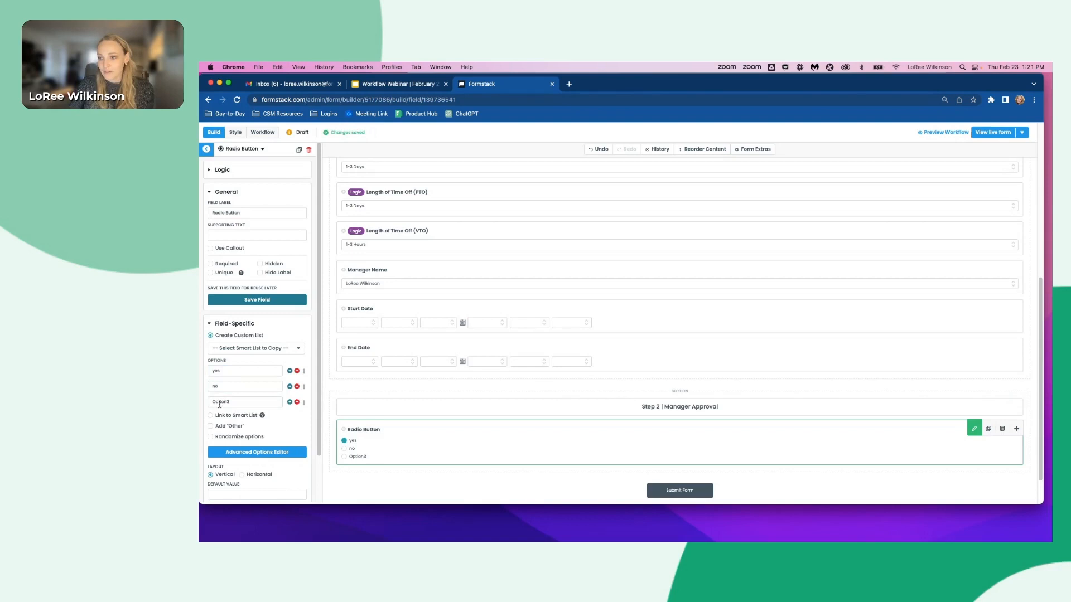
click(297, 402)
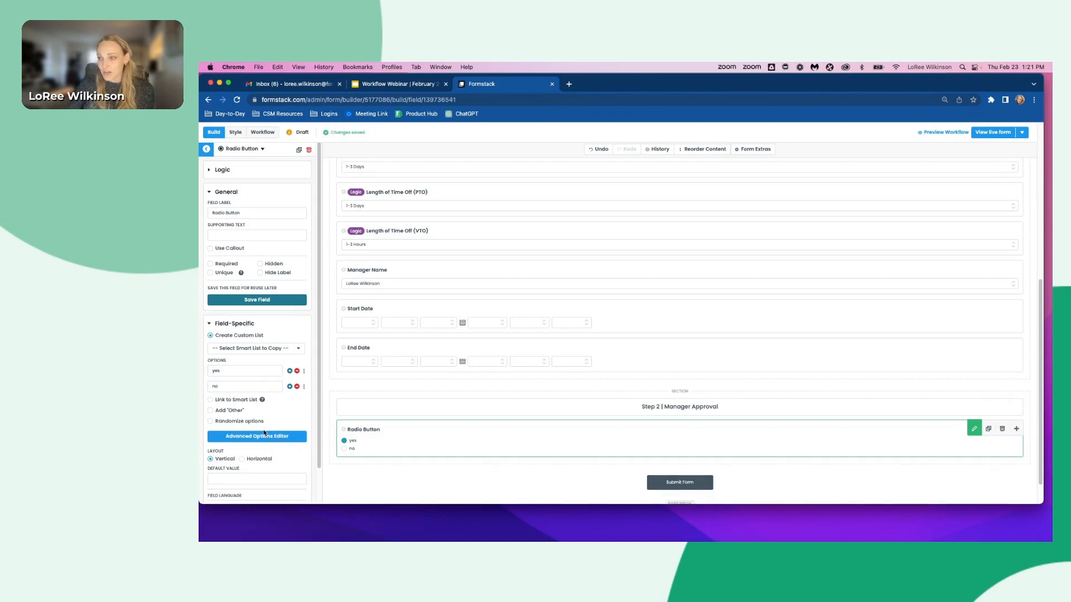
click(409, 447)
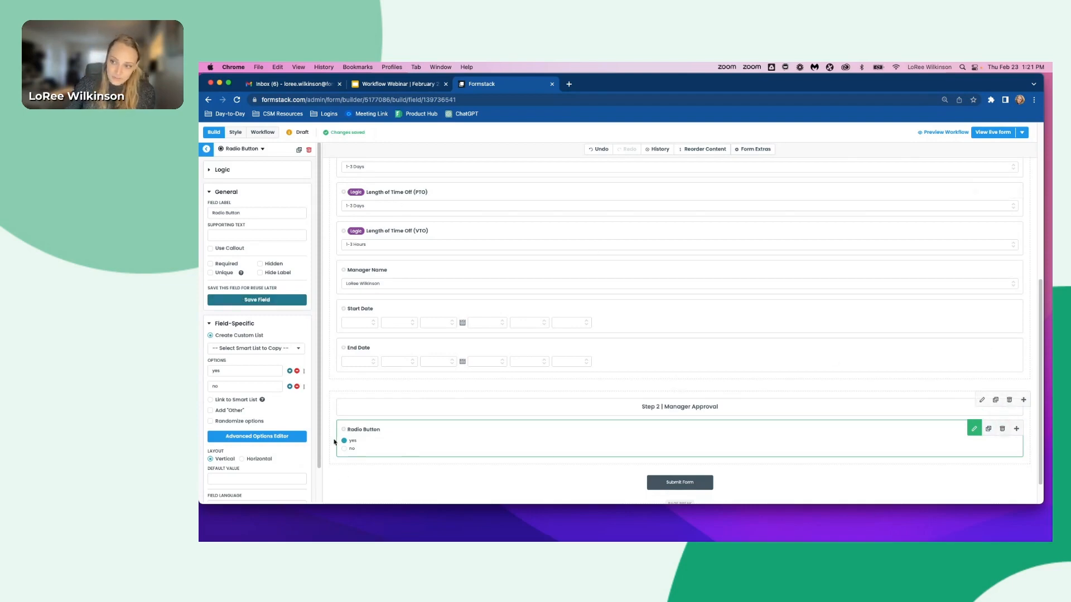
- Open the save-for-reuse option, then delete the new radio button field from the Step 2 section
click(255, 300)
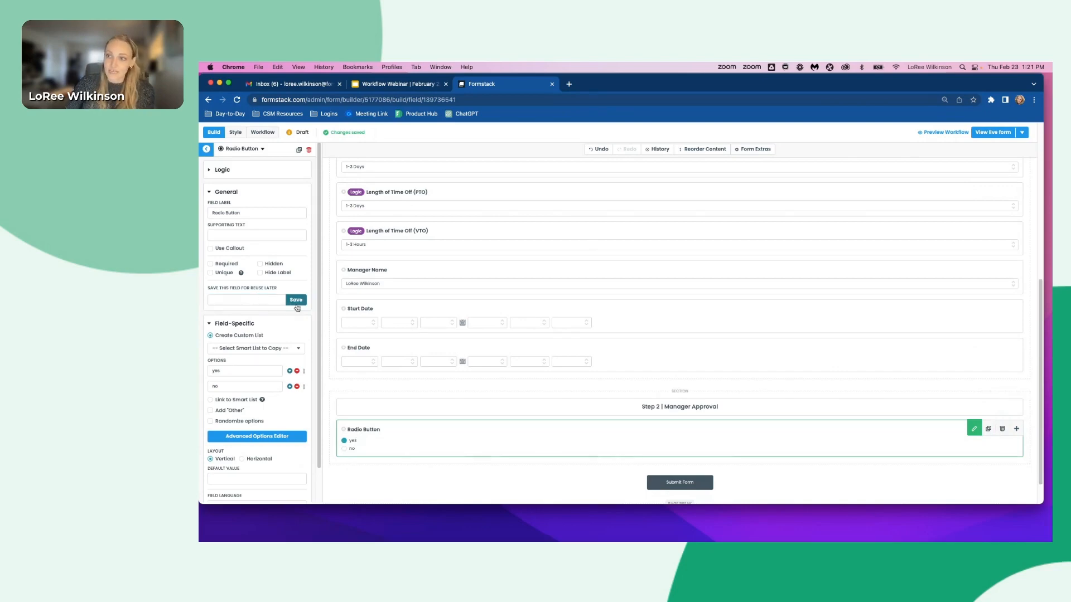
click(260, 296)
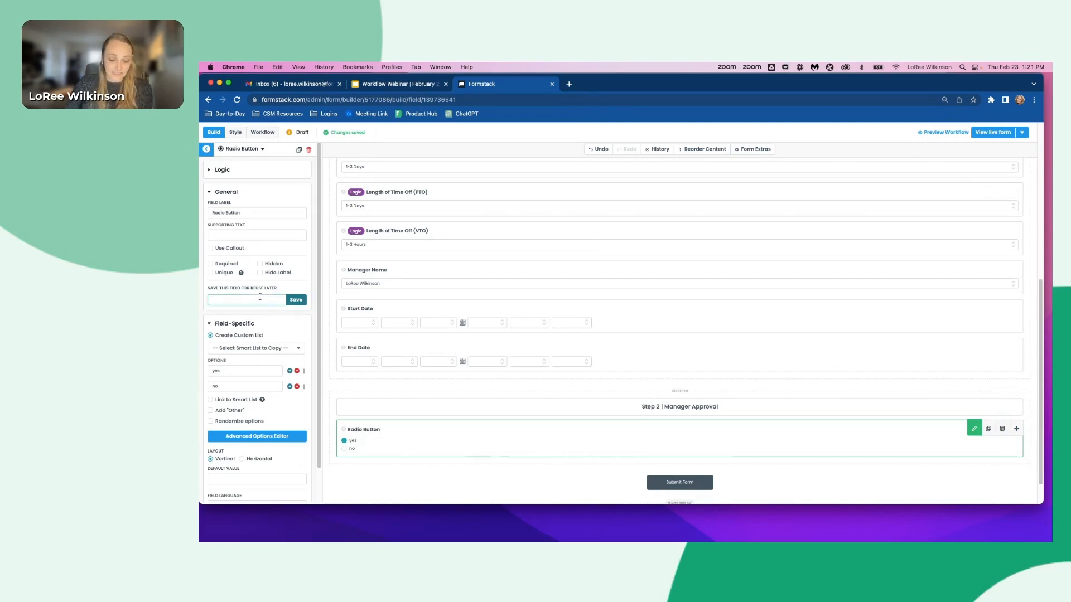
click(206, 149)
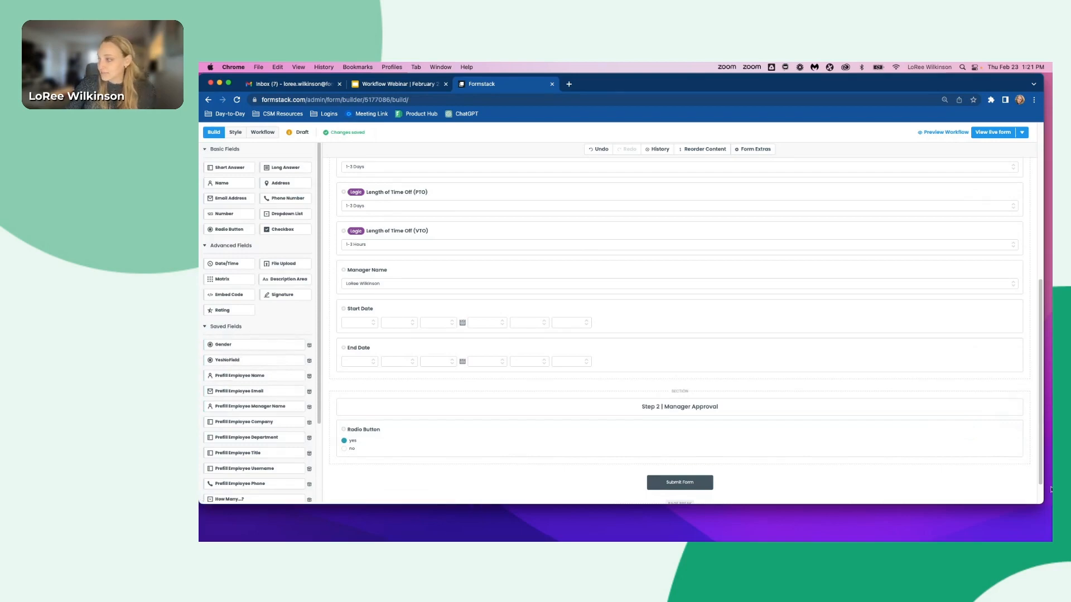
click(1008, 432)
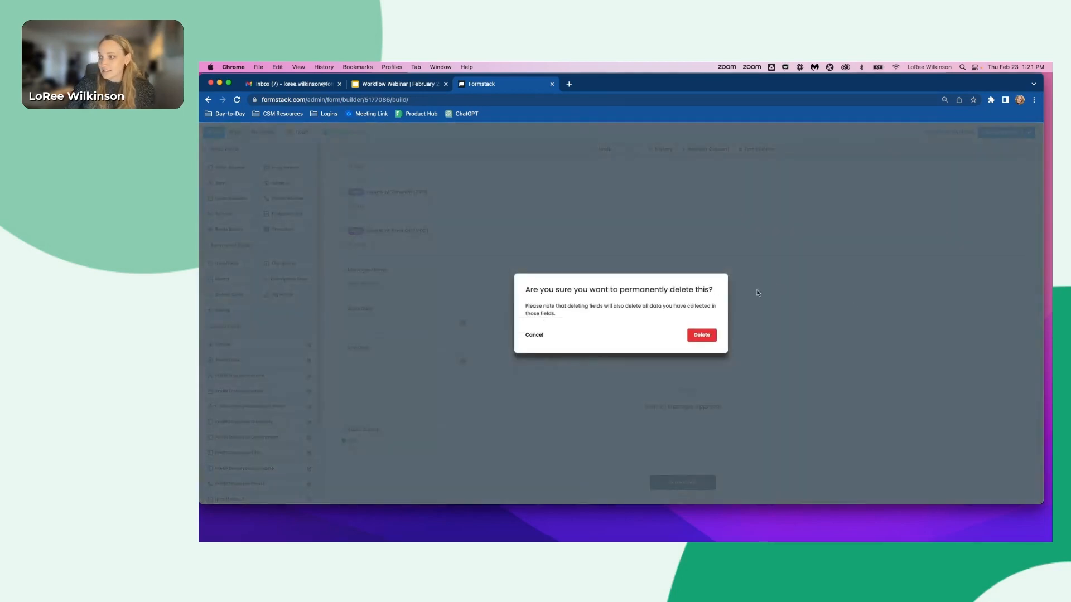
click(701, 335)
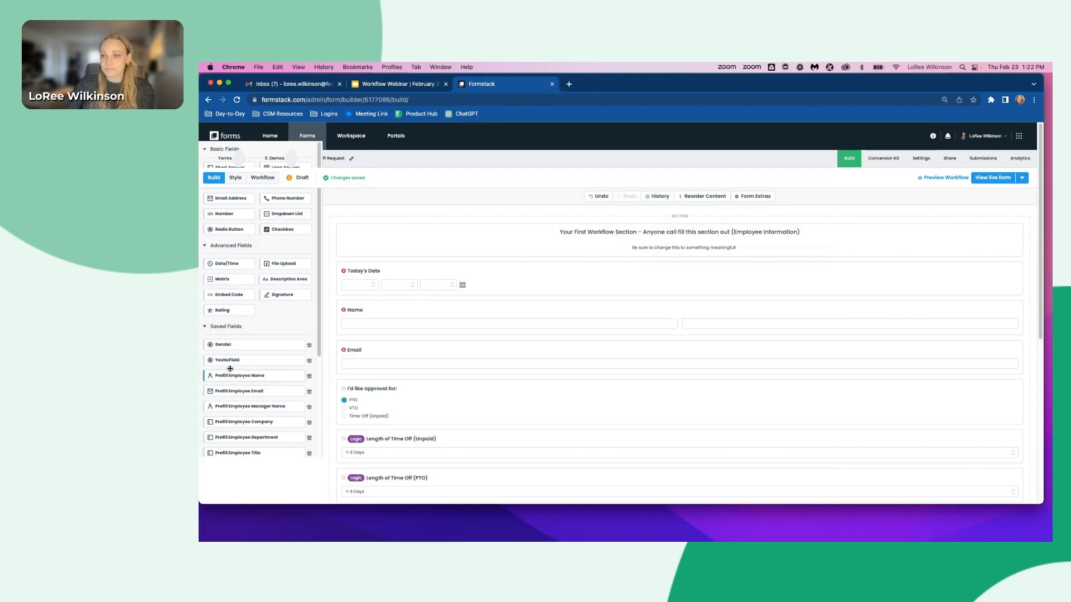
- Add the saved YesNoField radio field into the Step 2 | Manager Approval section
mouse_move(227, 360)
mouse_down()
mouse_move(222, 349)
mouse_move(218, 360)
mouse_up()
scroll(552, 423, down, 1)
scroll(552, 424, down, 5)
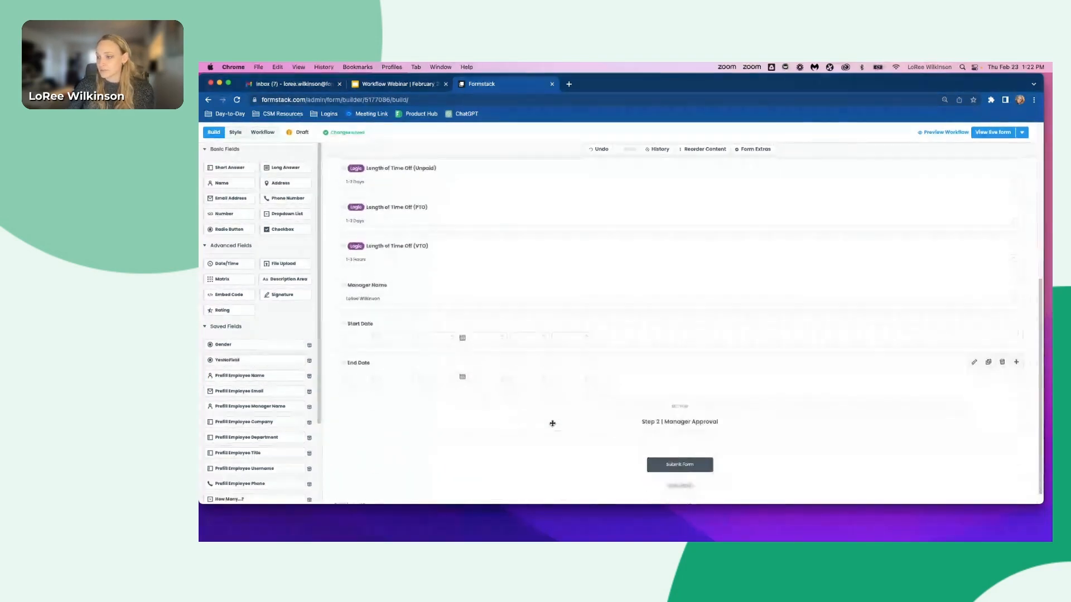
drag(232, 359, 499, 425)
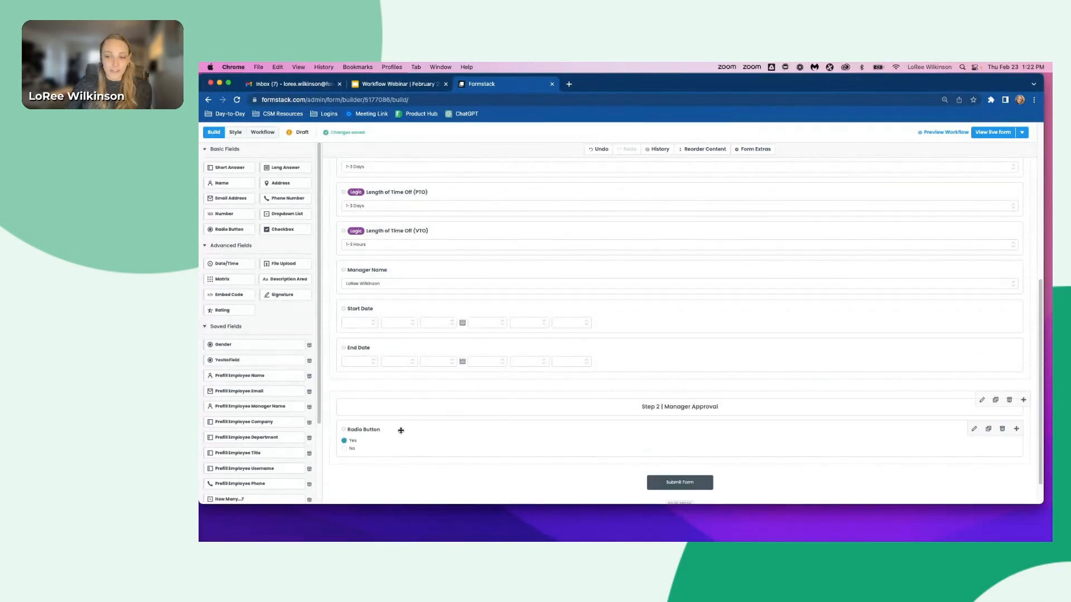
- Set the yes/no field's label to Do you approve of the time off above?
click(400, 432)
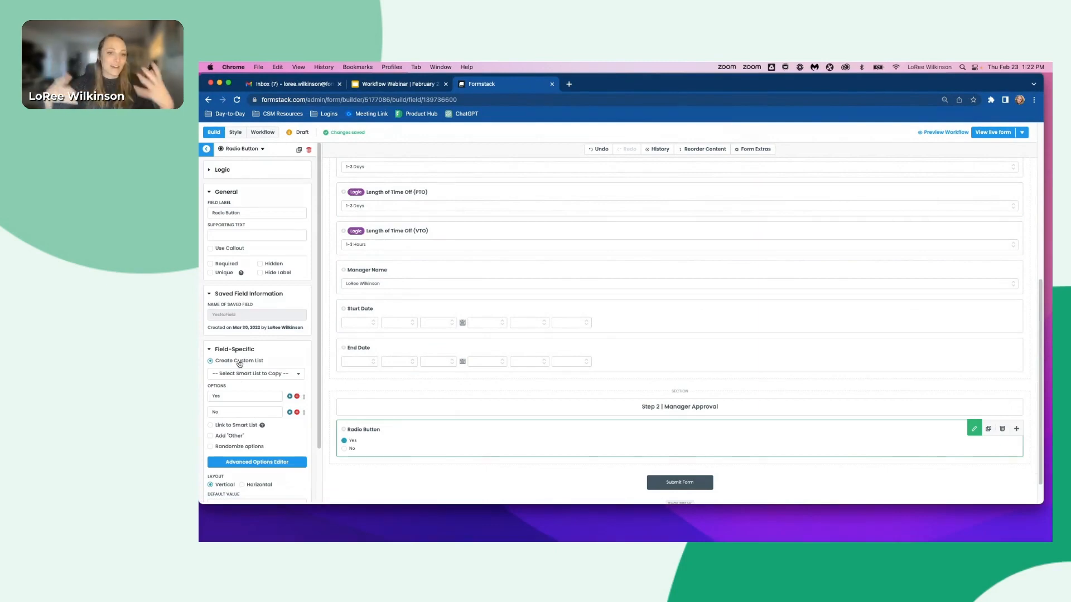
click(244, 209)
key(super+a)
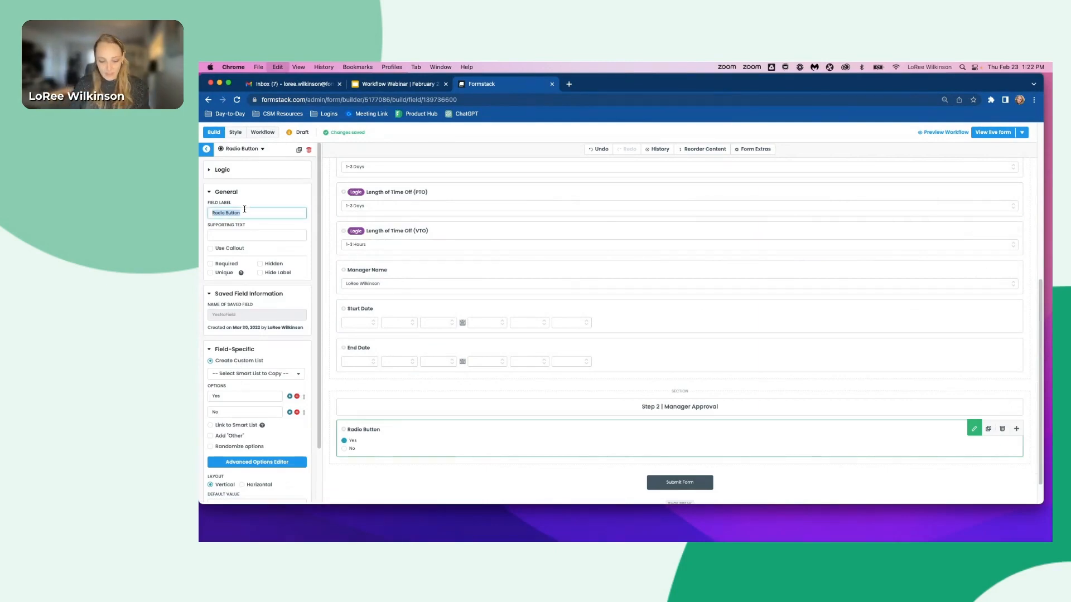
text(Do you approve of the time off above?)
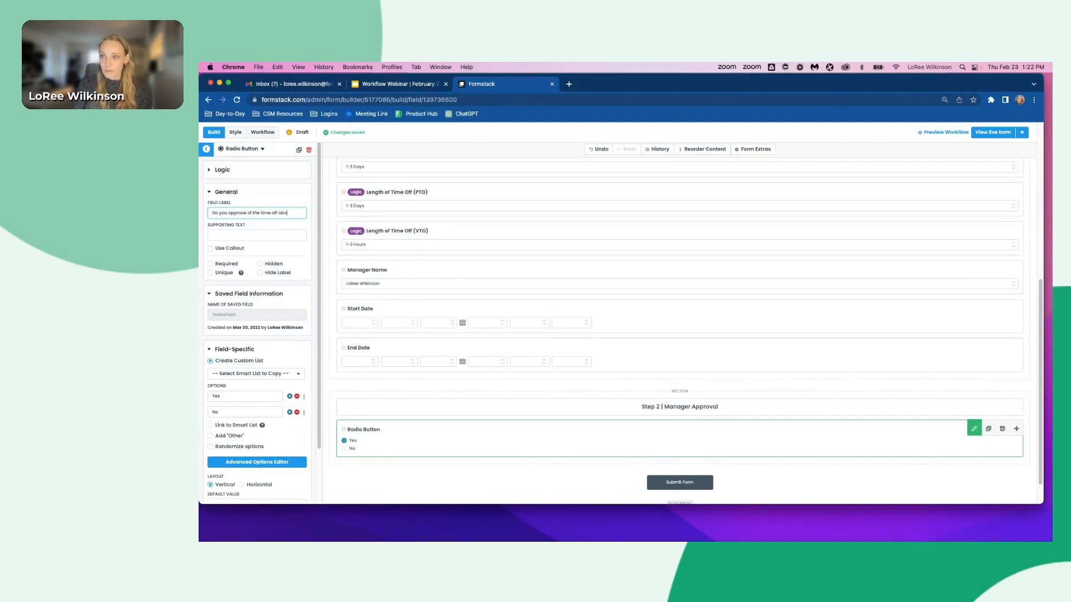
- Add a Short Answer field below the approval question in the Step 2 section and label it Contest:
click(470, 485)
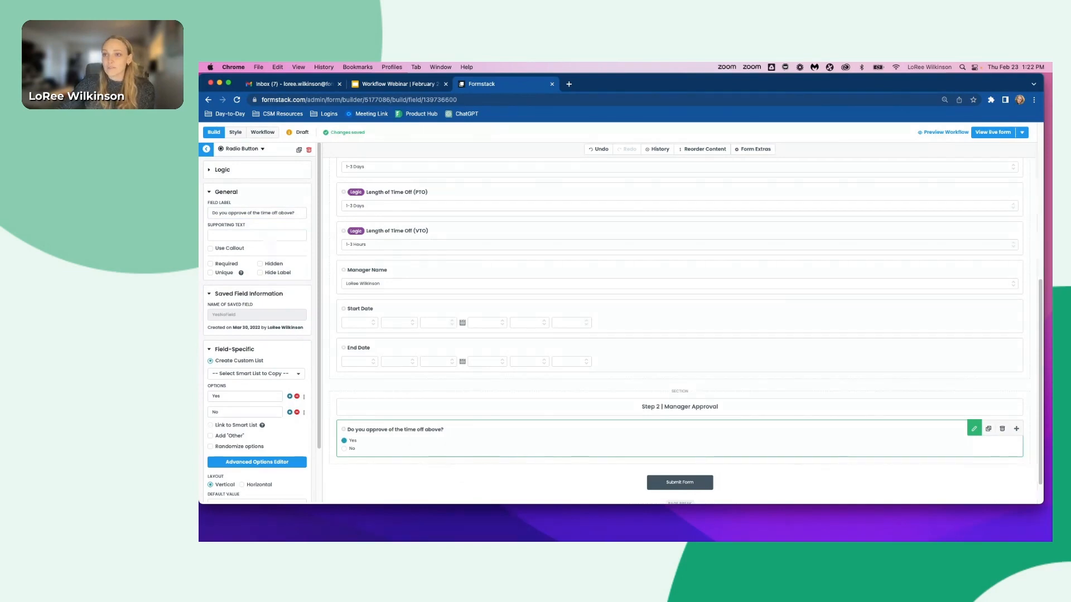
click(207, 149)
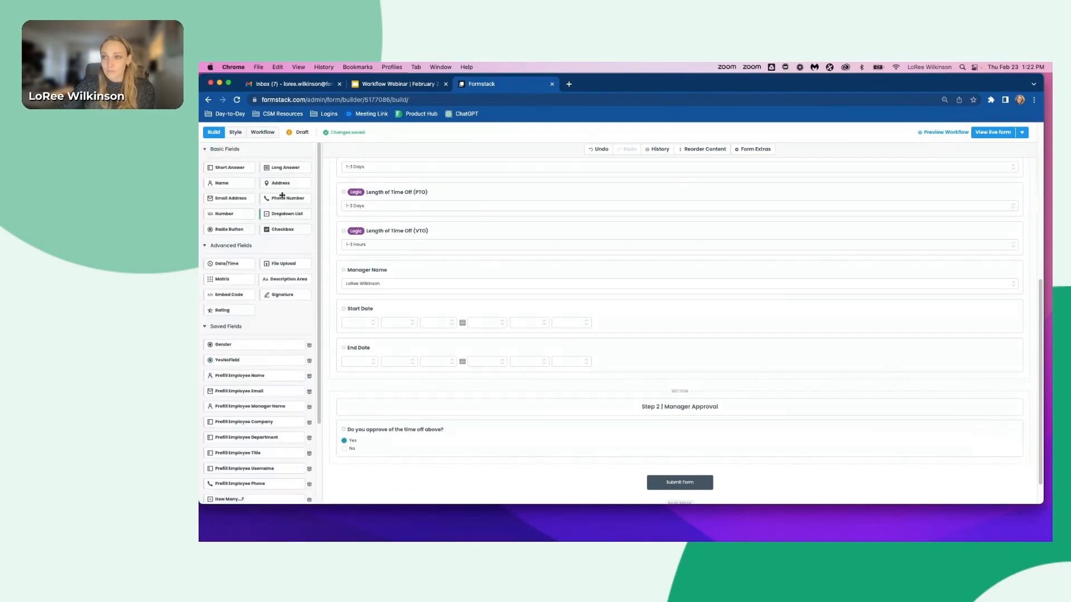
drag(230, 164, 343, 456)
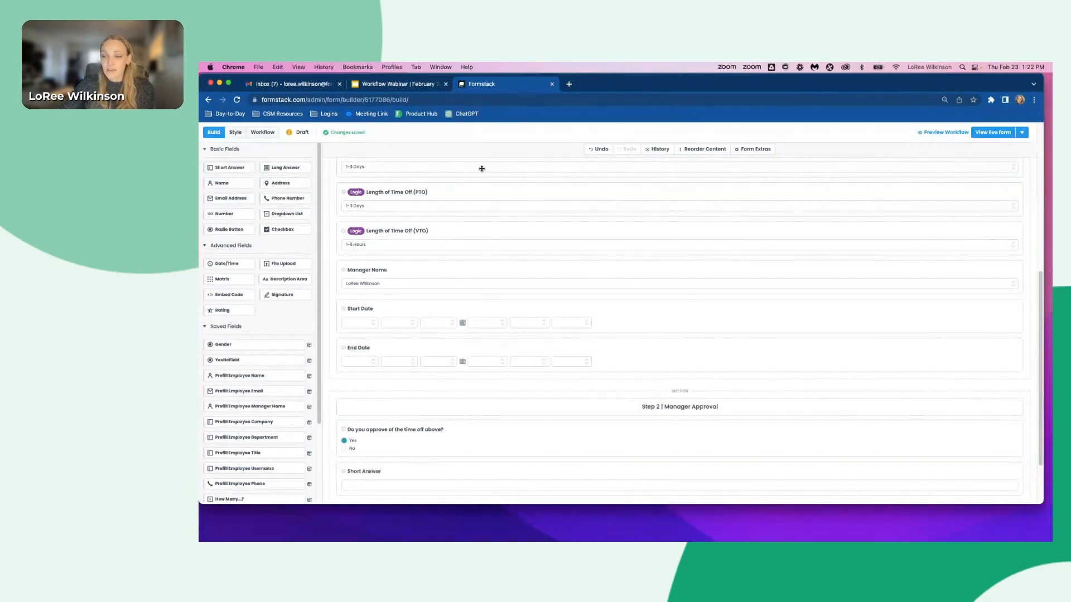
click(363, 473)
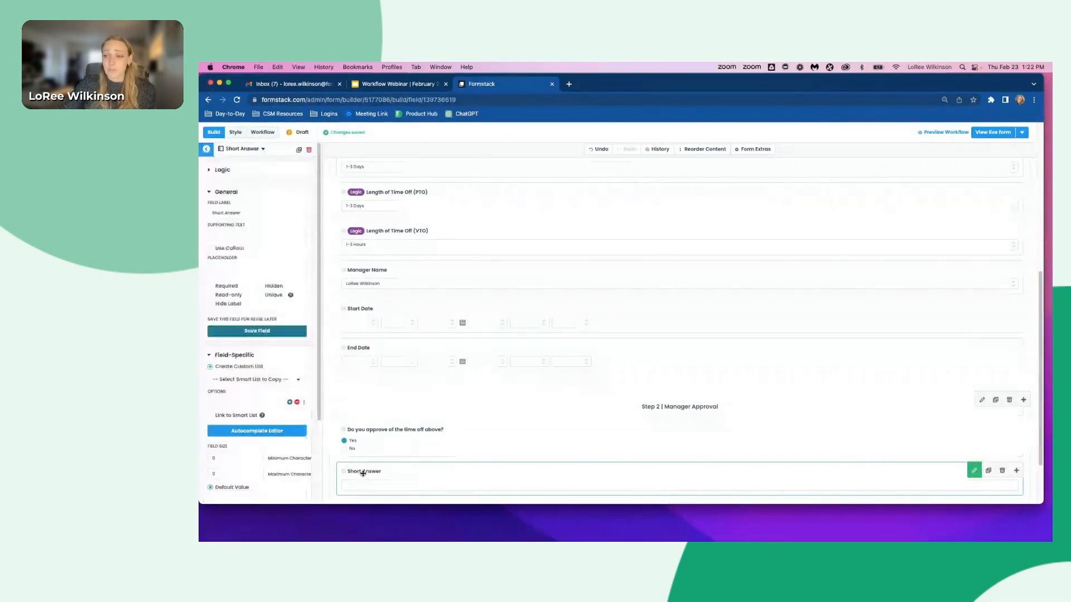
click(244, 212)
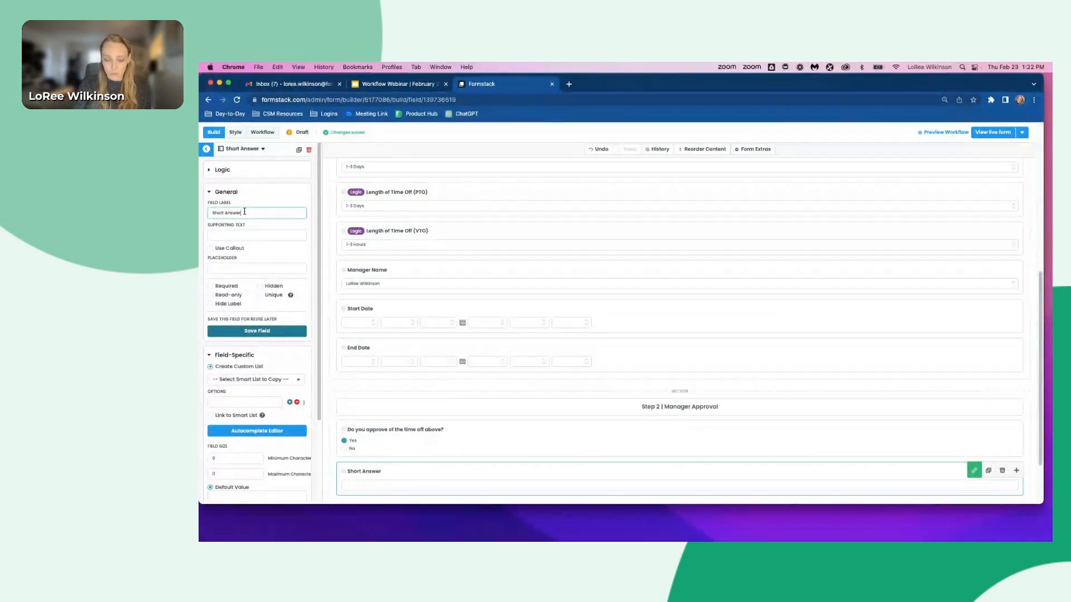
triple_click(245, 212)
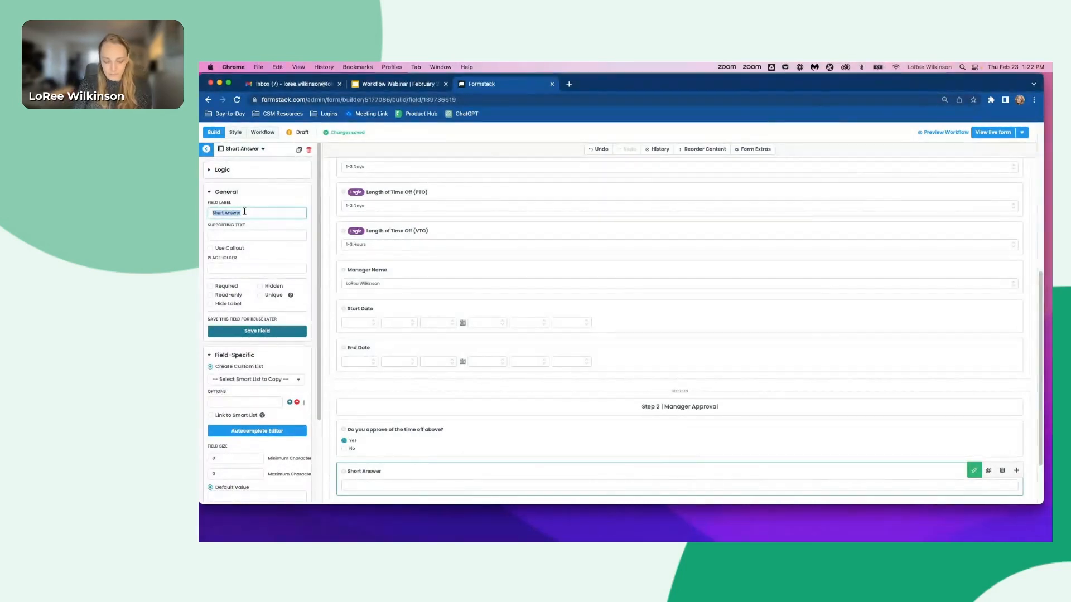
text(Context:)
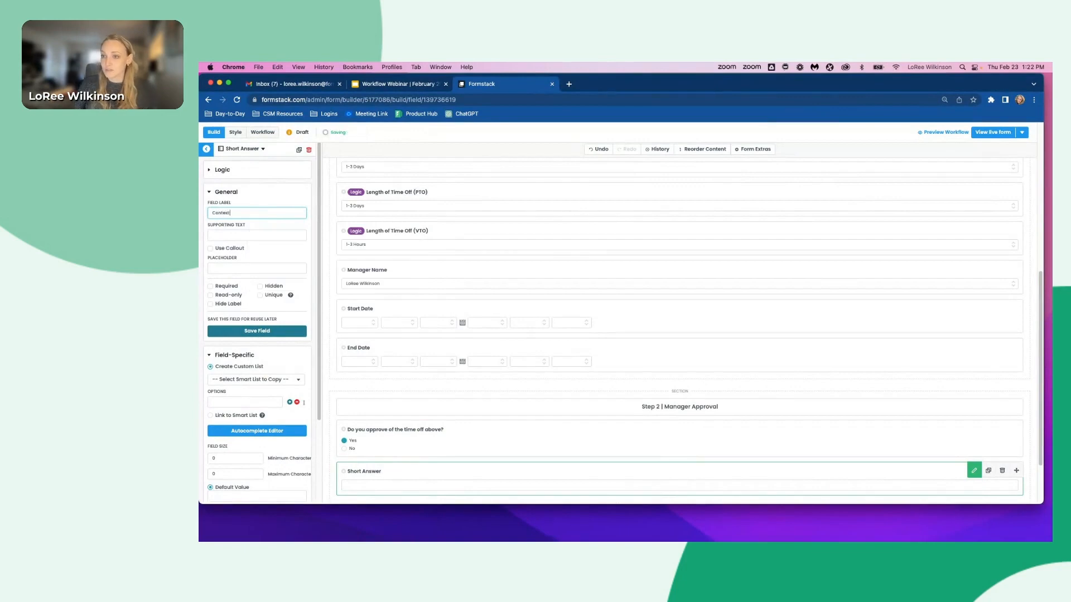
- Add logic to show the Contest: field when Do you approve of the time off above? is No
click(222, 169)
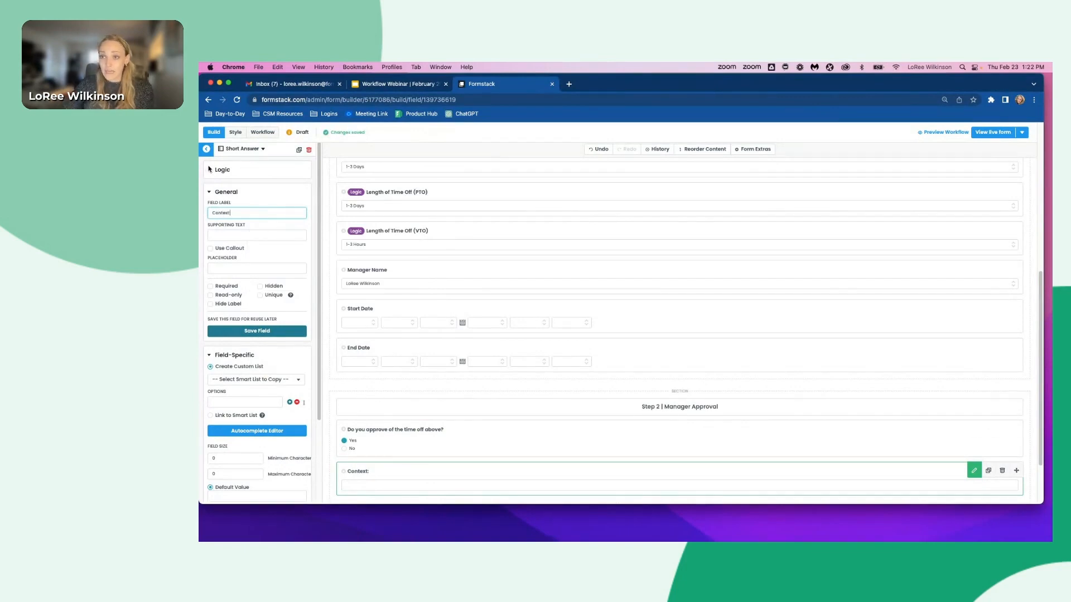
click(236, 196)
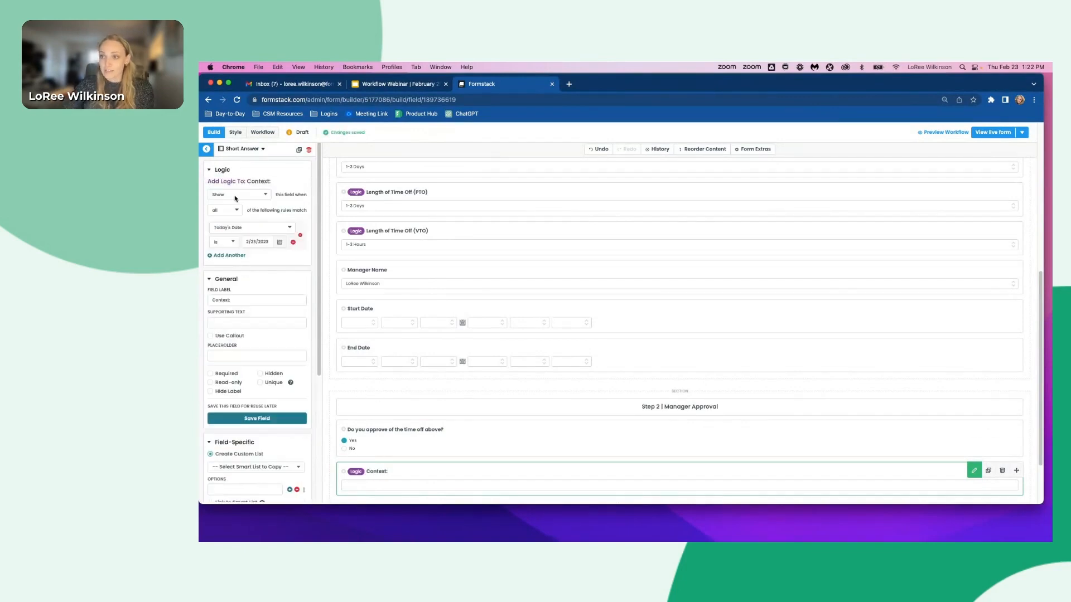
click(235, 232)
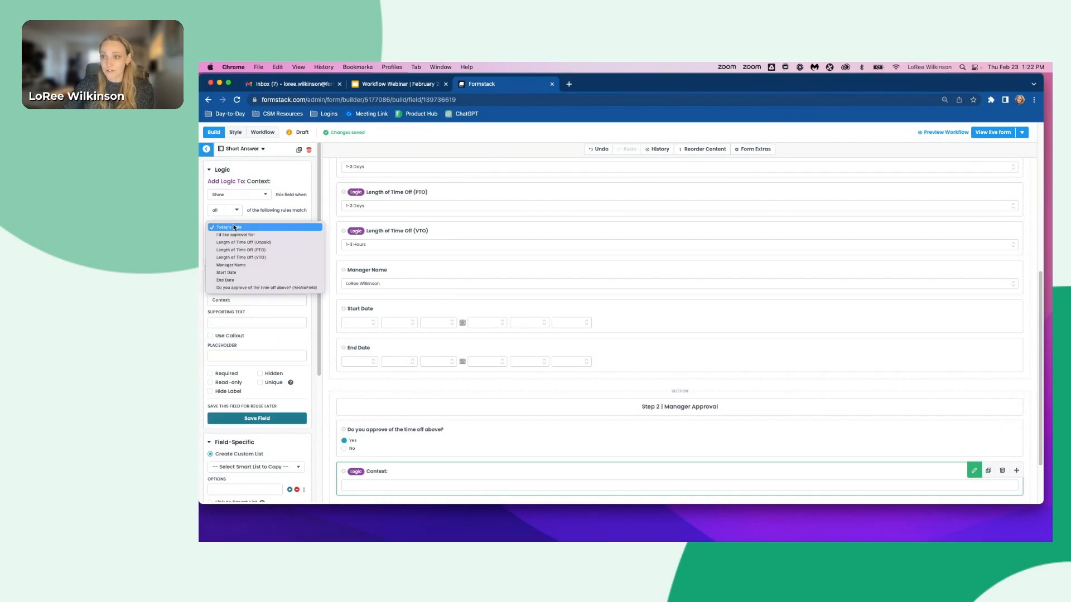
click(243, 289)
click(282, 245)
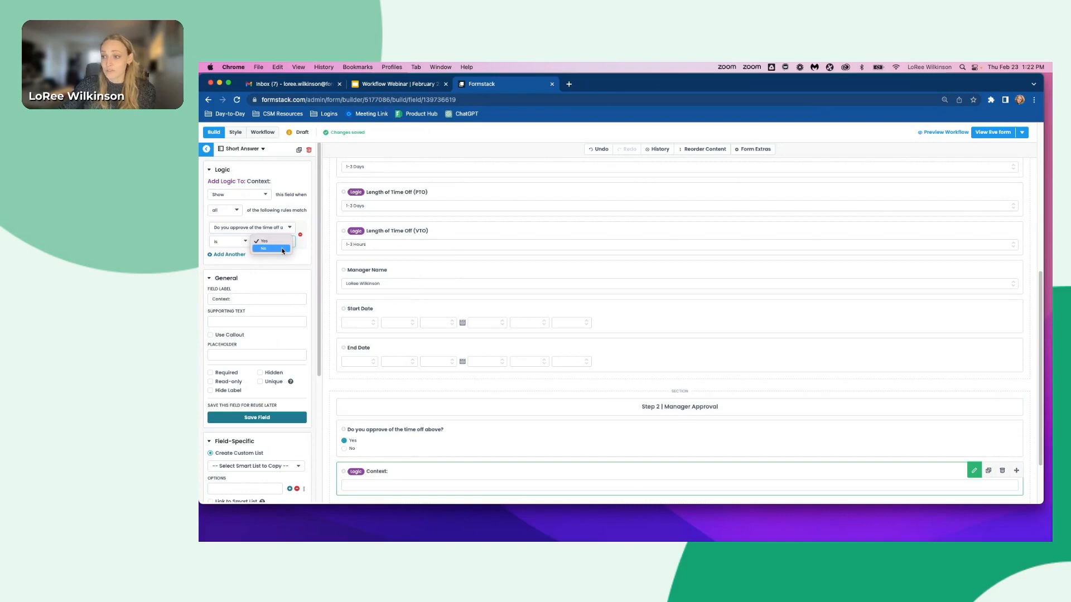
click(282, 249)
- Duplicate the Step 2 | Manager Approval section together with its fields
scroll(597, 458, down, 3)
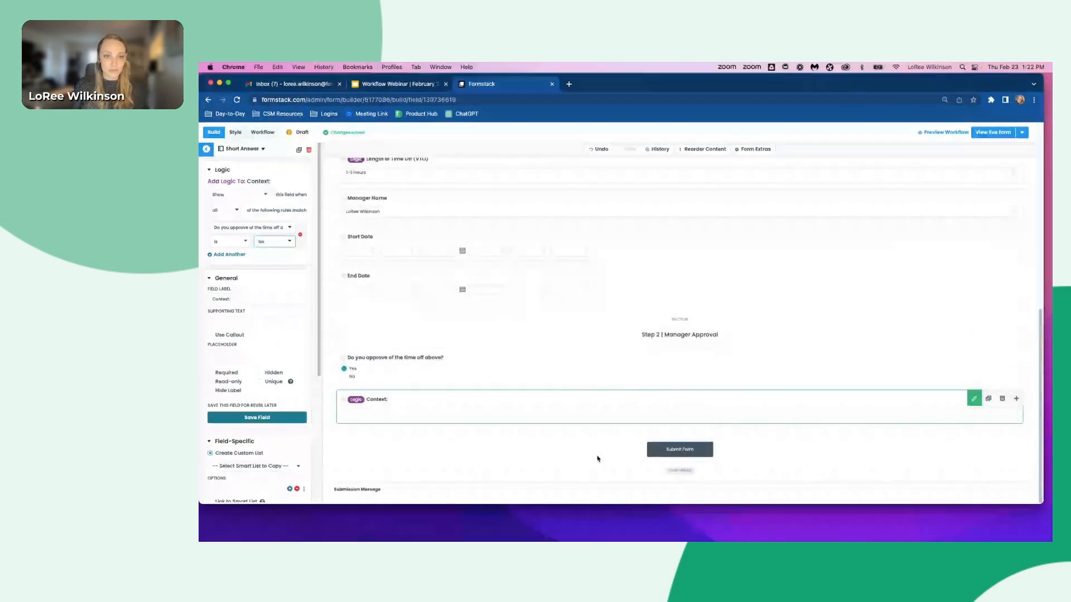
click(962, 328)
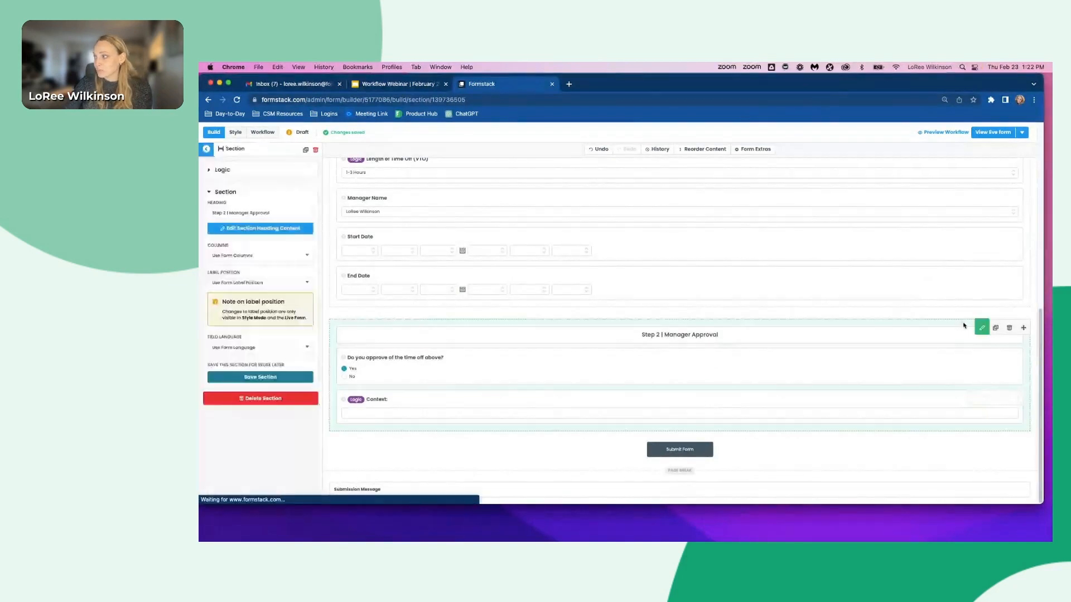
click(995, 329)
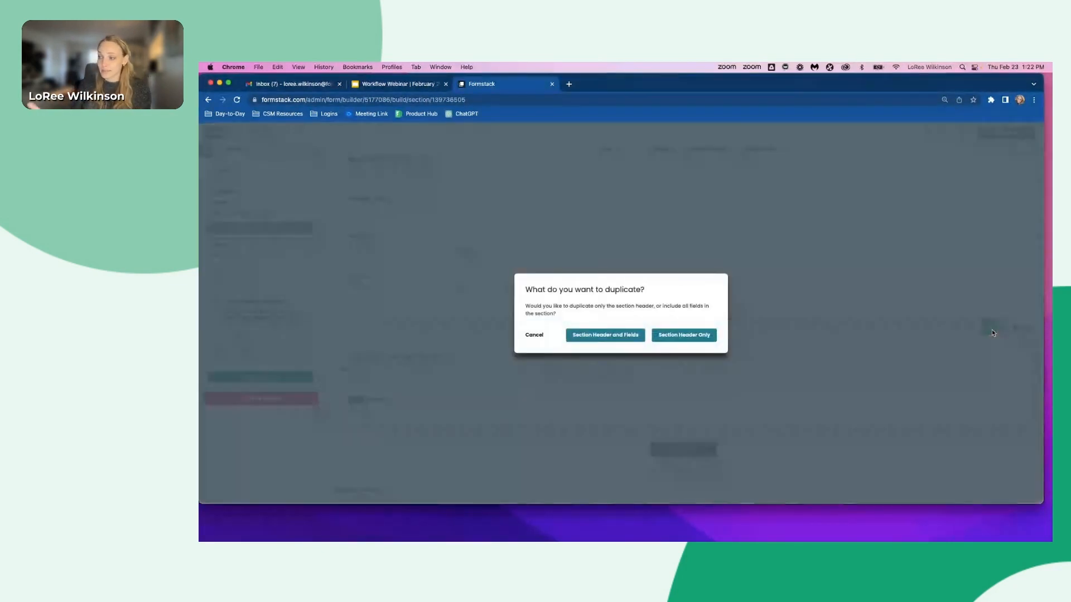
click(595, 335)
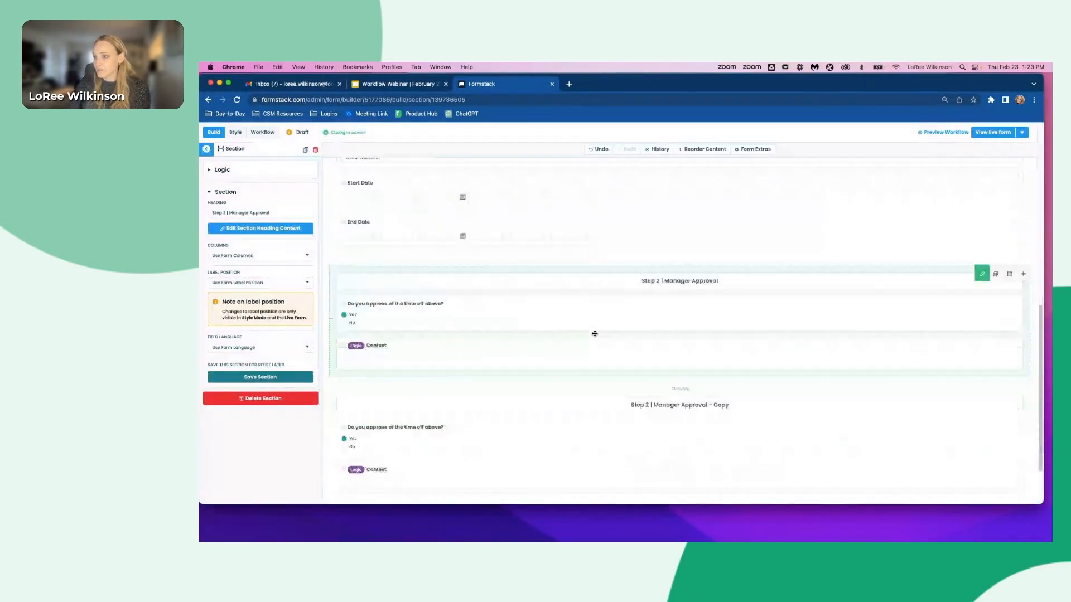
- Rename the duplicated section's heading to Step 3 | HR
click(673, 336)
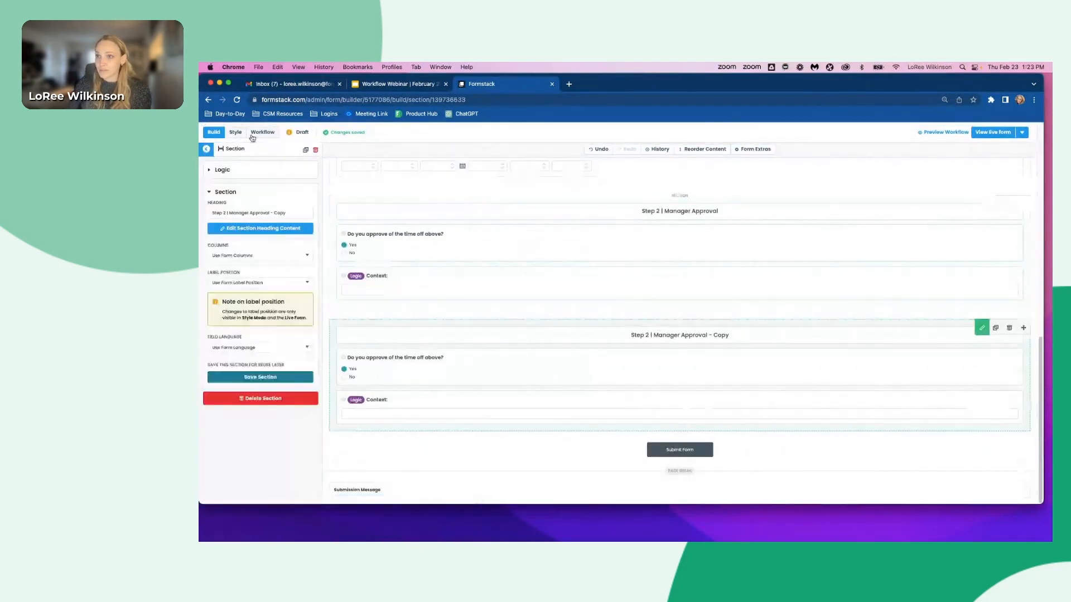
click(223, 213)
key(BackSpace)
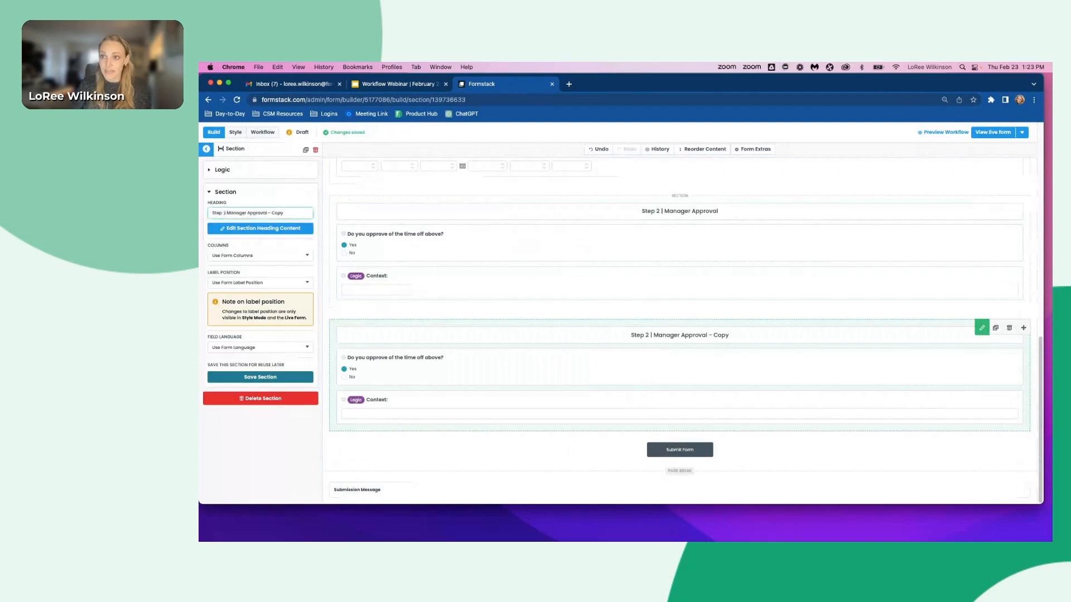
text(3)
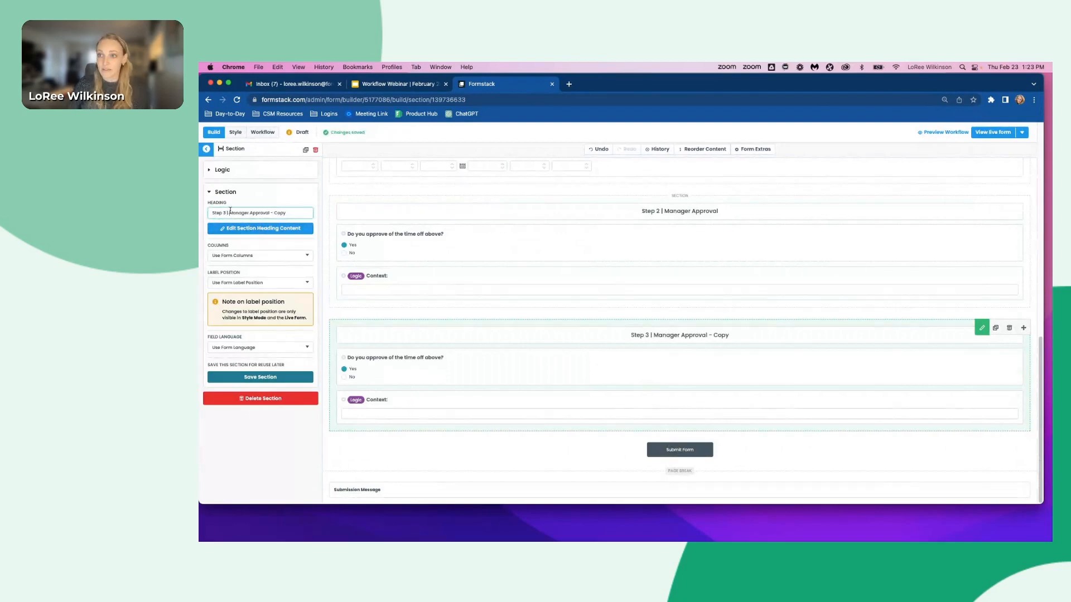
drag(230, 213, 353, 214)
text(HR)
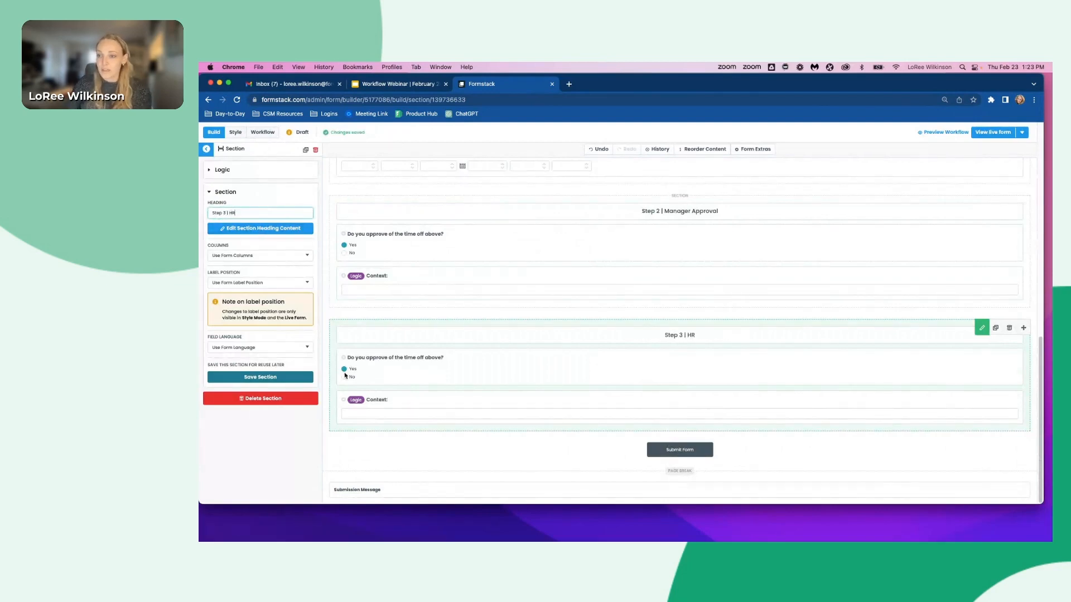
- Relabel the copied yes/no question in Step 3 as Did you input the time off into the HRIS system?
click(390, 372)
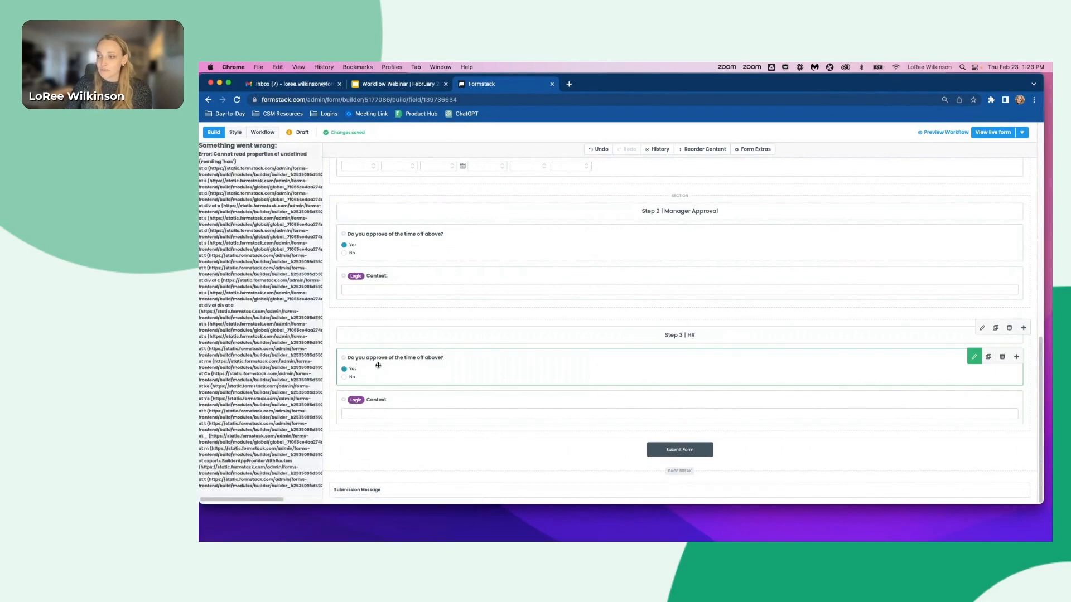
key(super+r)
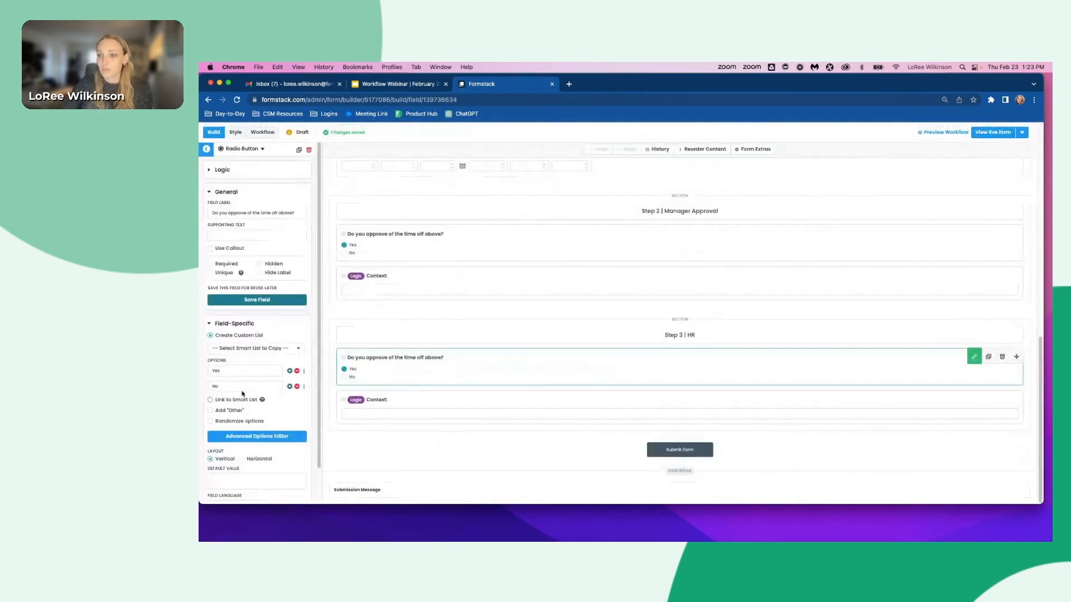
click(260, 210)
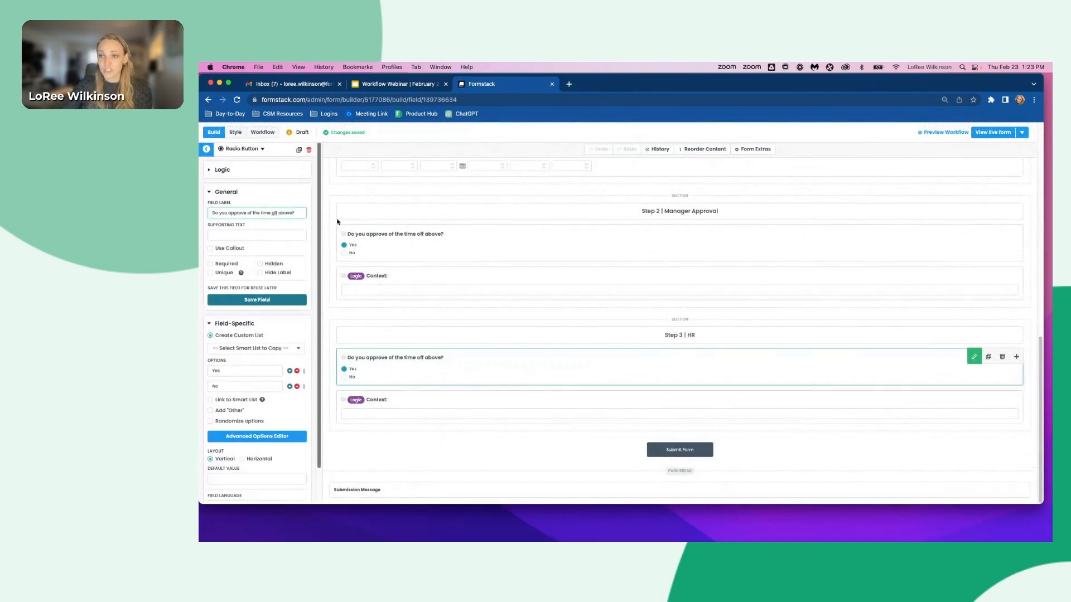
key(super+a)
text(Did you i)
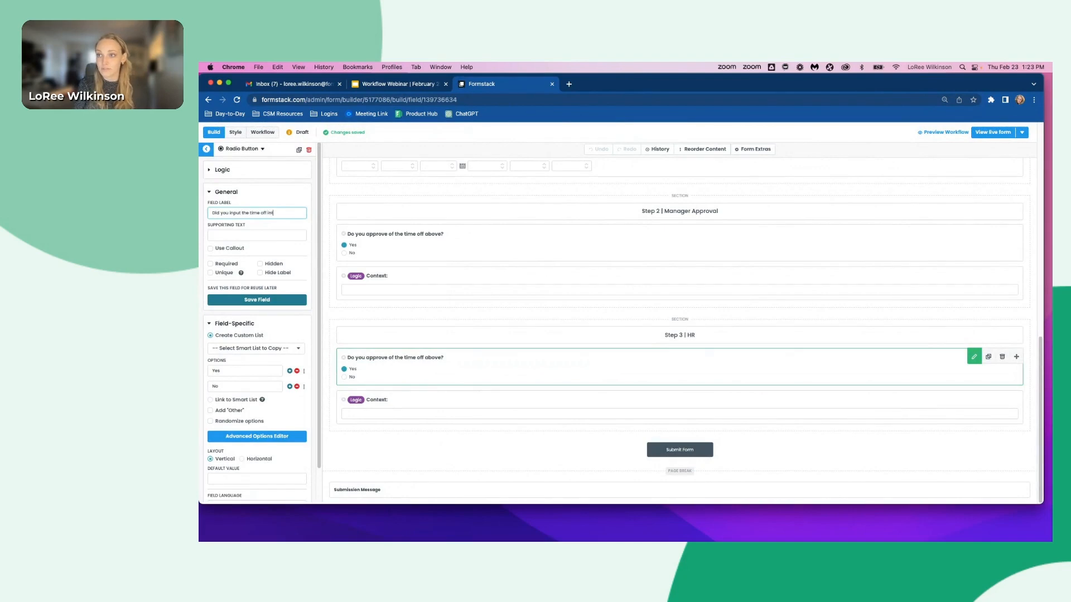
text(nput the time off into the HRIS s)
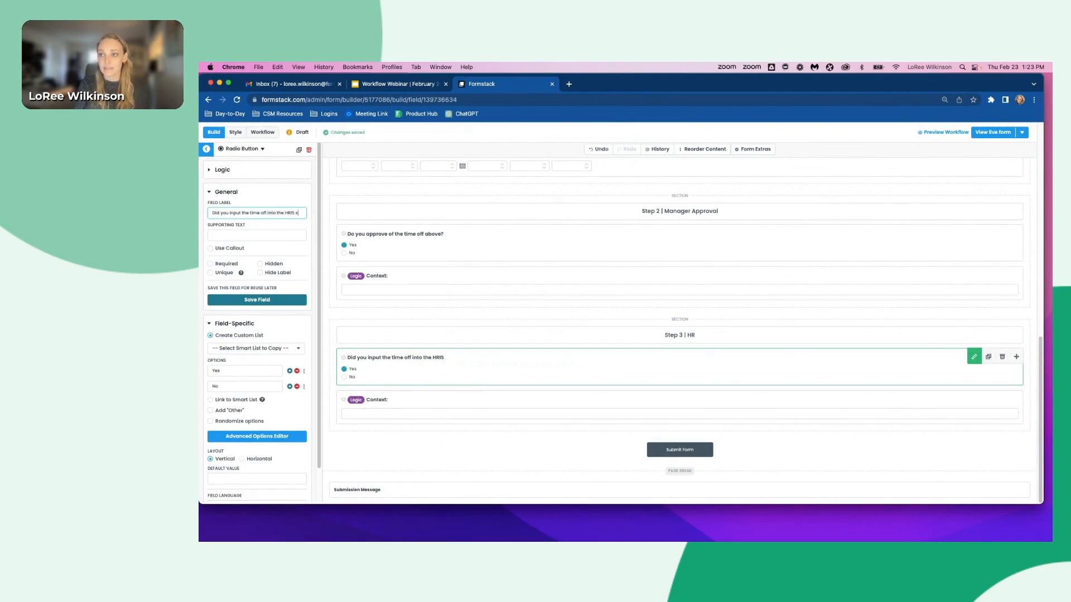
text(ystem?)
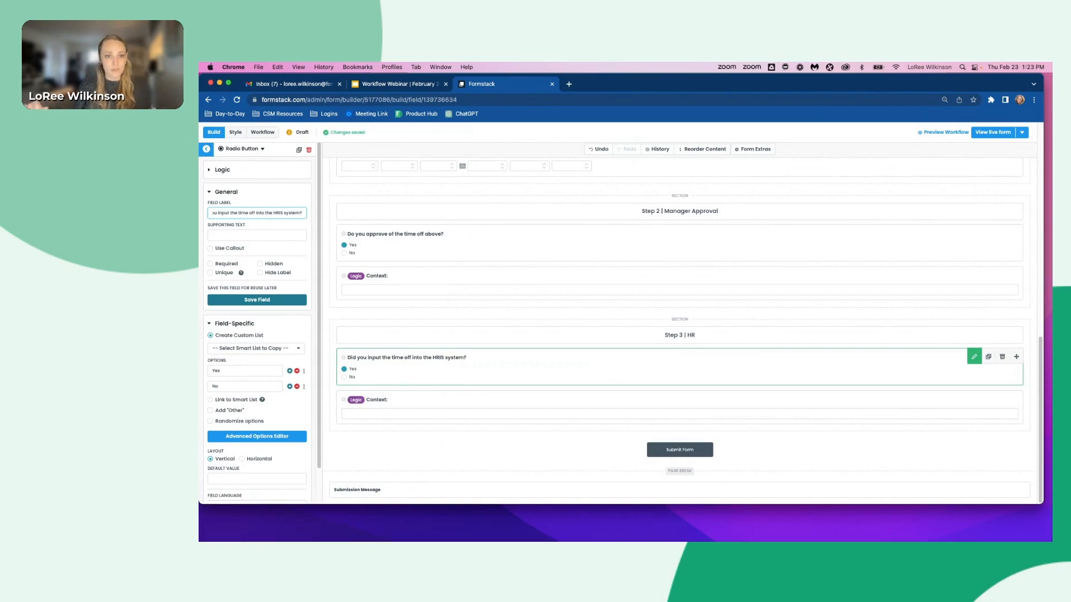
- Remove the No option from the HRIS question and delete the Contest: field from the Step 3 section
click(297, 387)
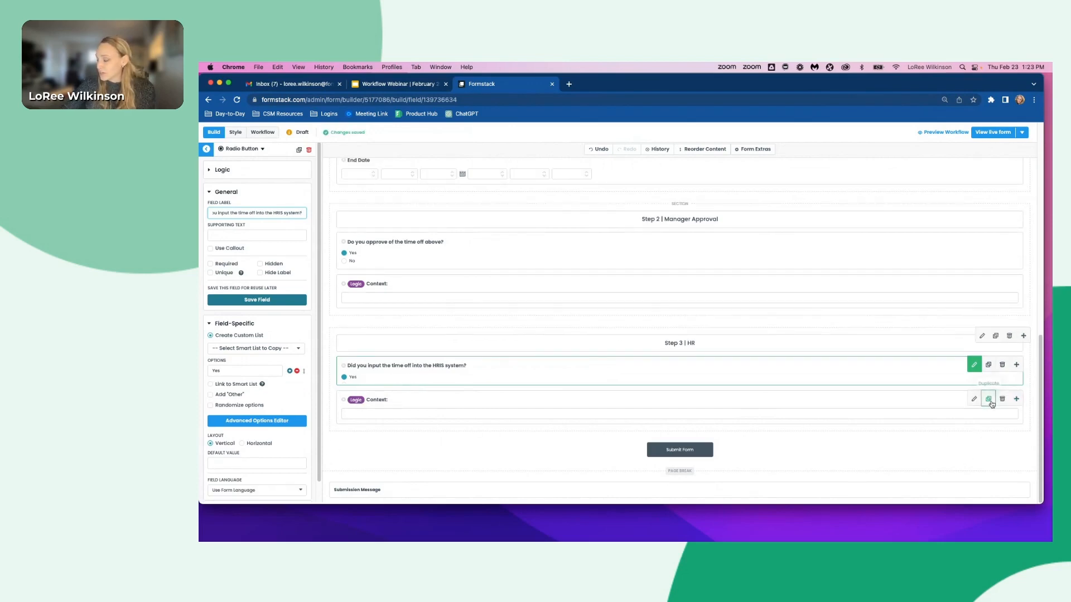
click(1001, 399)
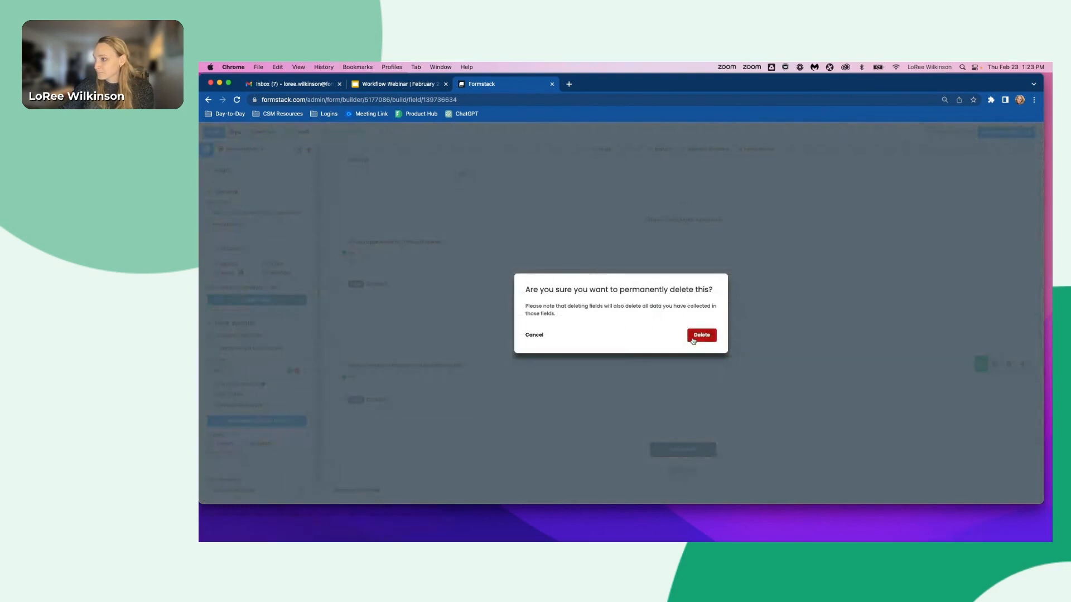
click(697, 337)
- Start a new notification email from the form's Emails & Actions settings
scroll(582, 354, down, 5)
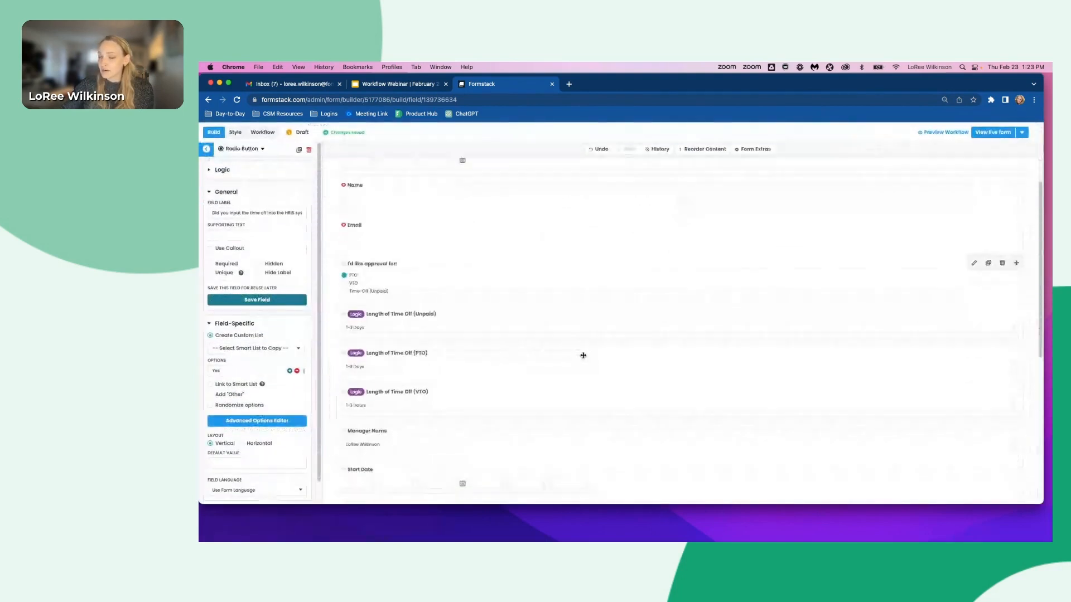
scroll(582, 355, down, 3)
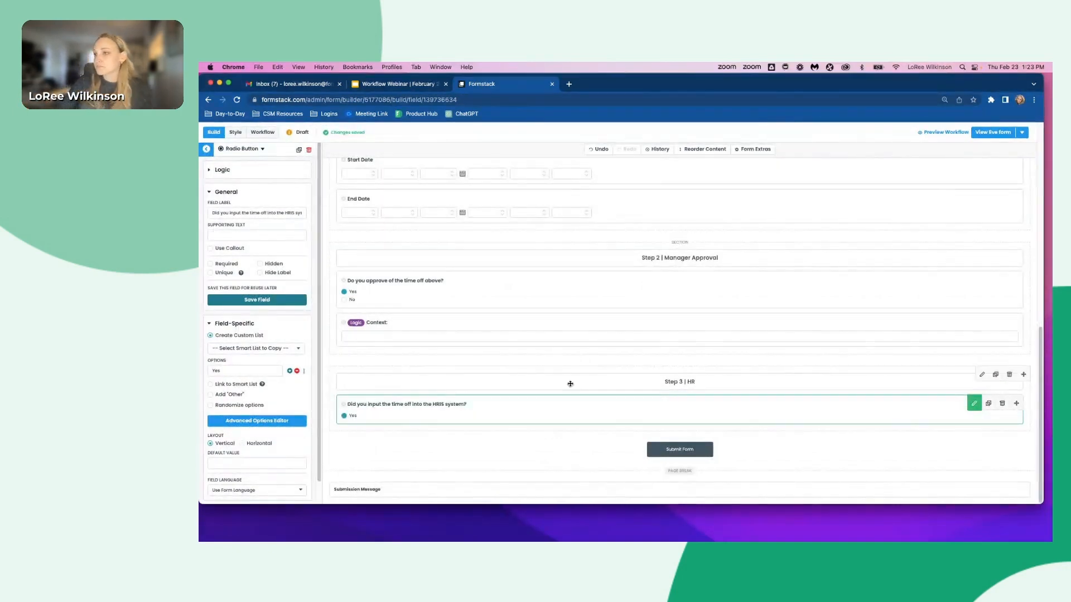
scroll(569, 380, up, 10)
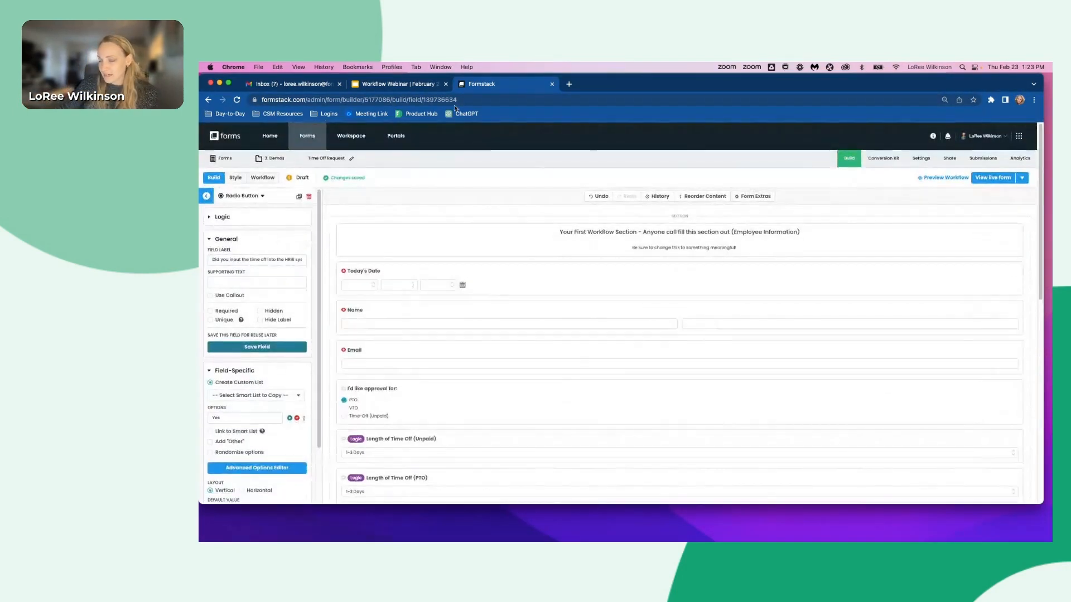
click(921, 159)
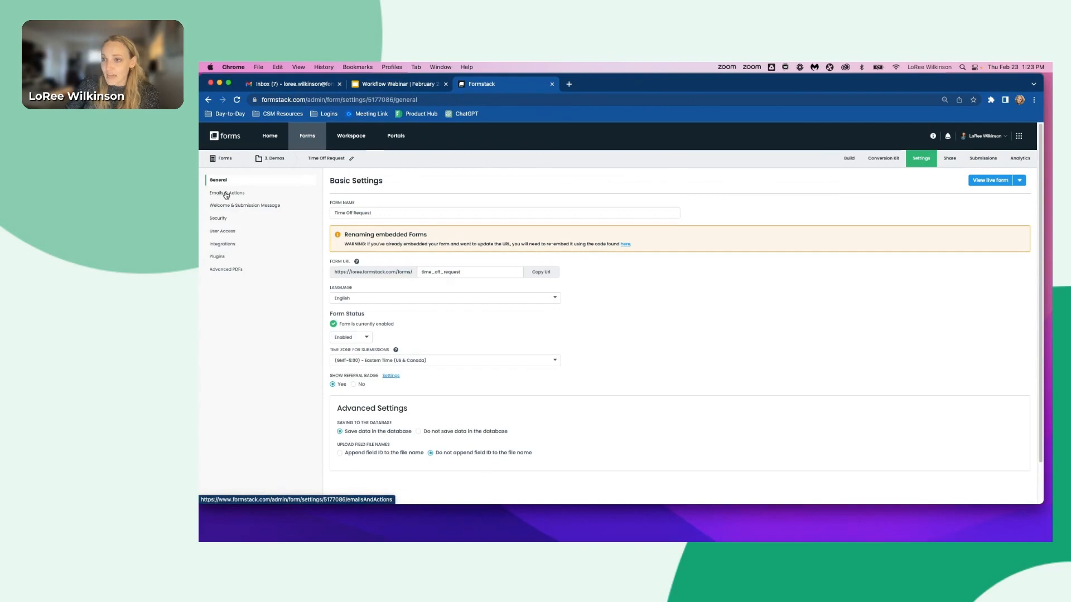
click(226, 194)
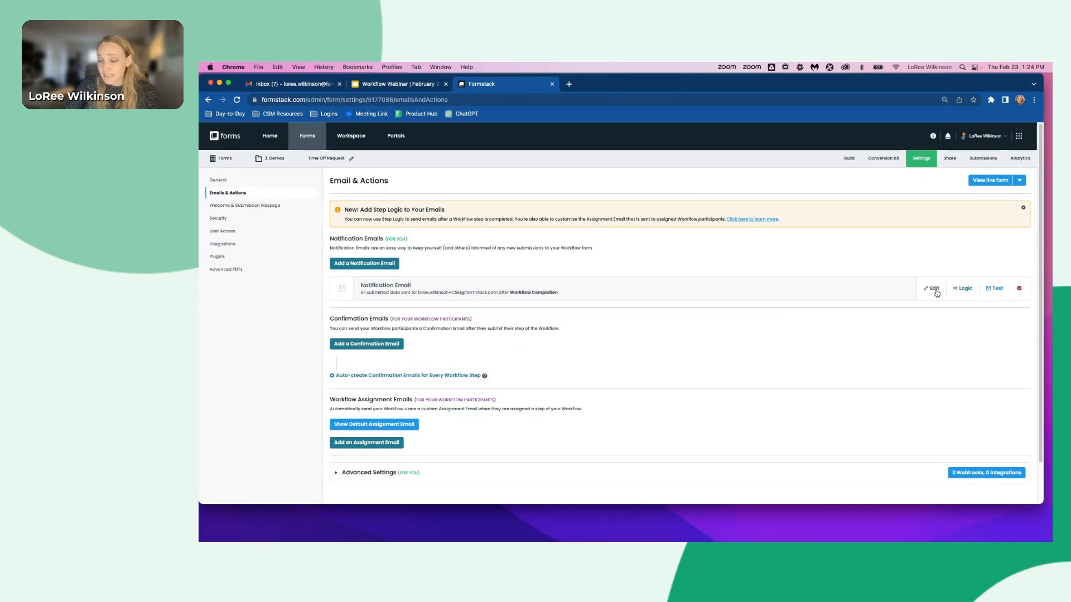
click(353, 265)
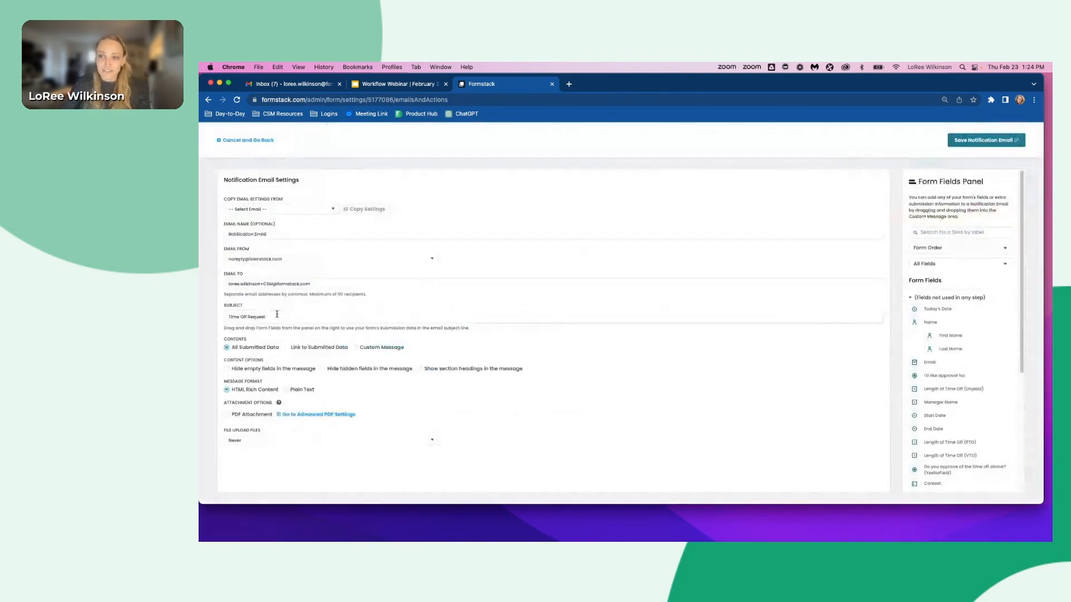
- Set the notification's subject to Time Off Request Denied and switch its contents to a custom message
click(277, 314)
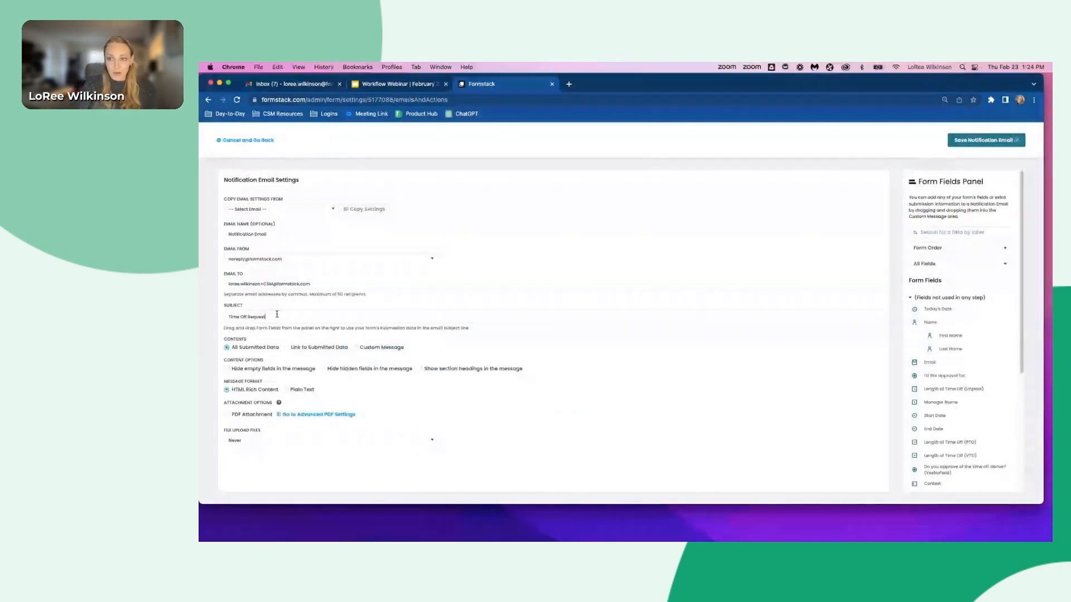
text(Denied)
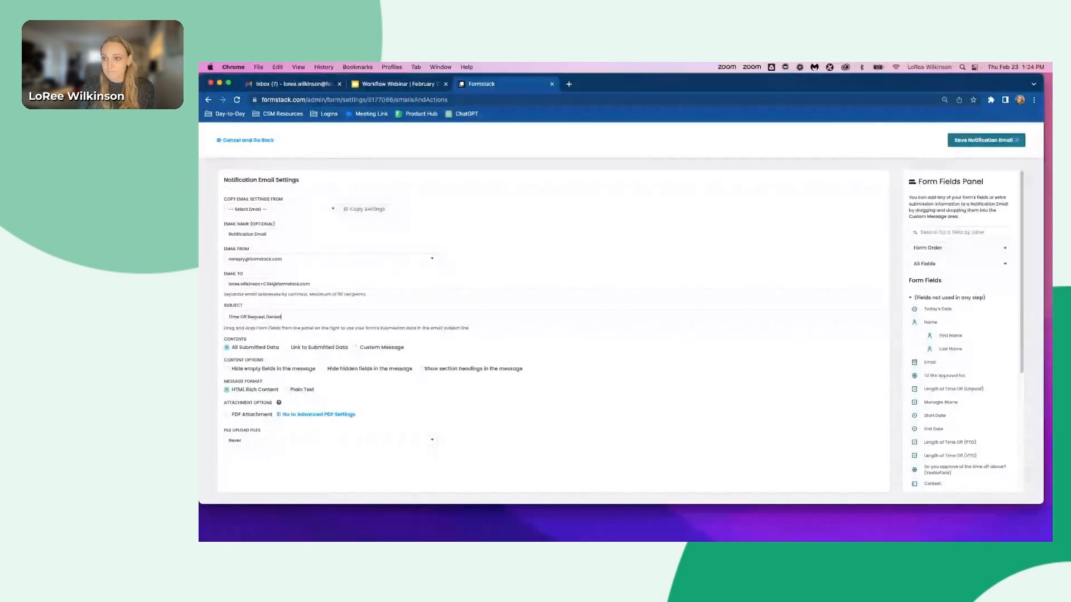
click(355, 348)
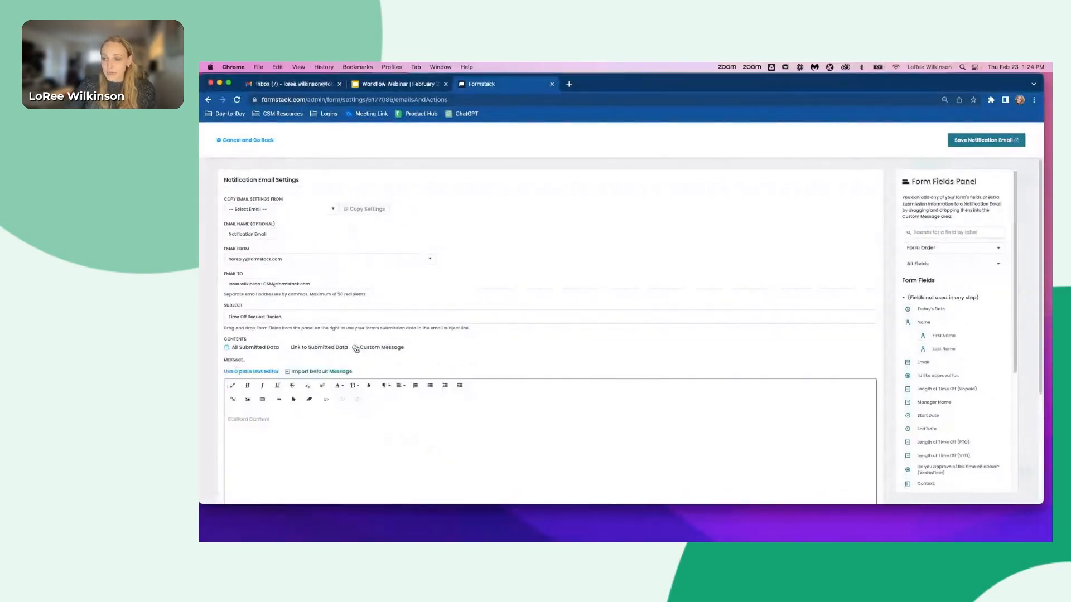
- Replace the notification's recipient address with the form's Email field
click(265, 285)
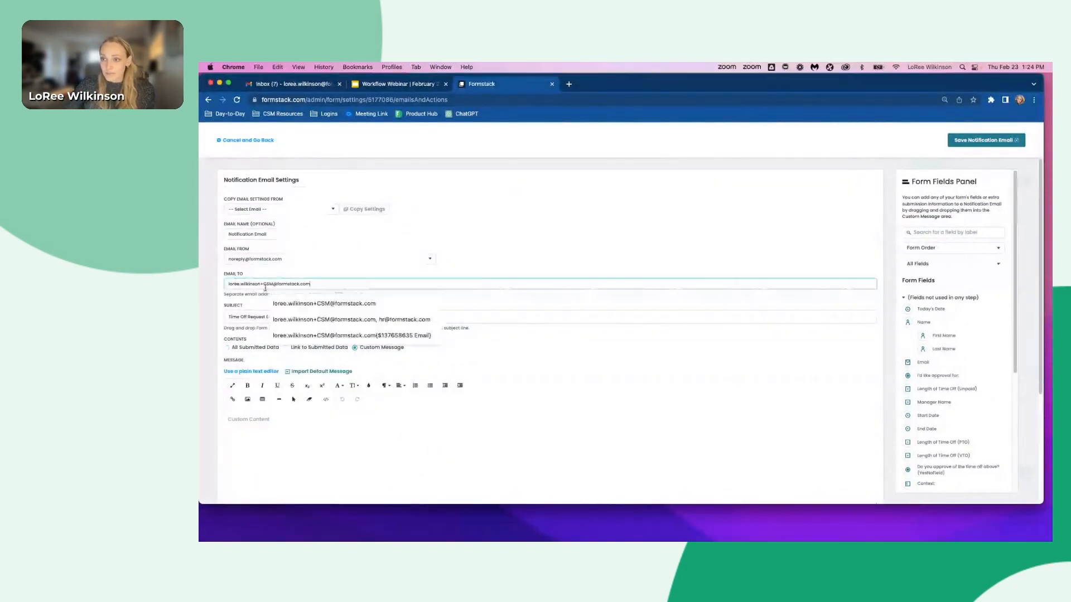
key(super+a)
key(BackSpace)
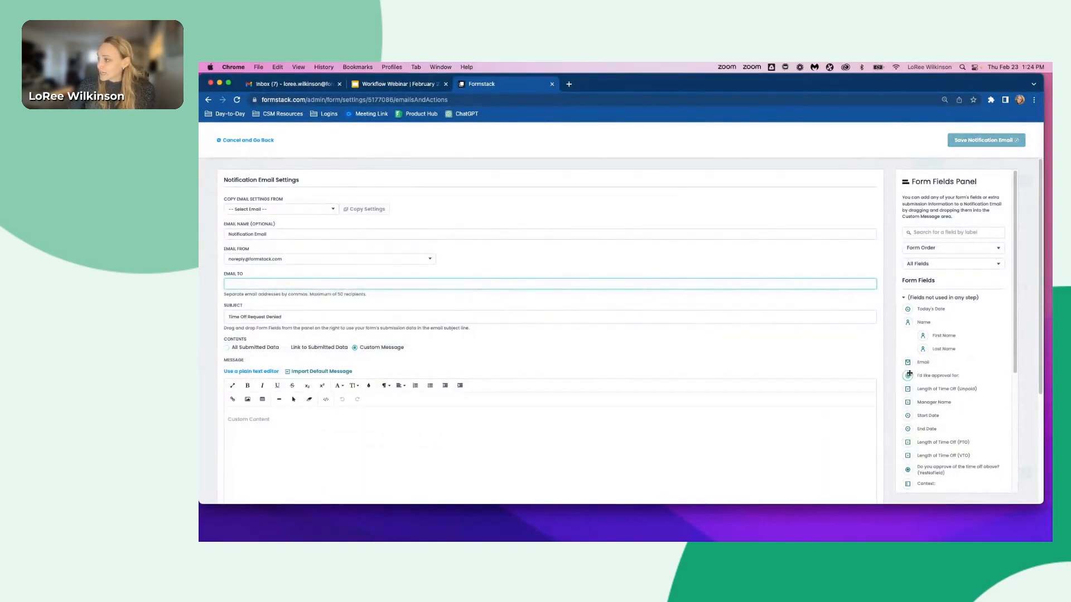
click(924, 363)
drag(925, 363, 262, 284)
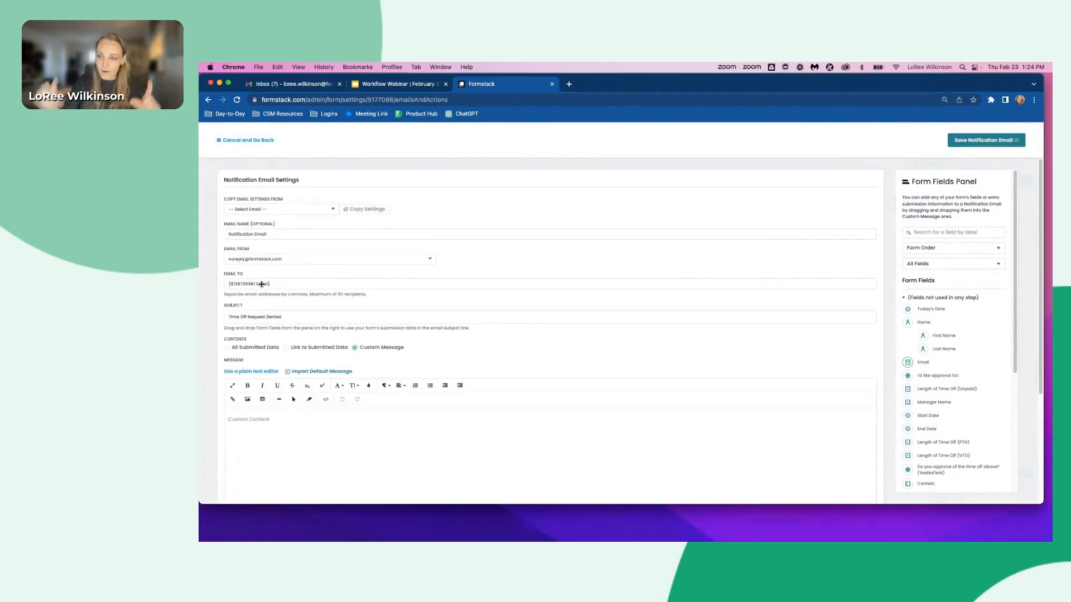
- Write the message "Hi [First Name], Your request has been denied. Please reach out to your manager at [Manager Name]. Thank you, HR" and save the email
click(271, 444)
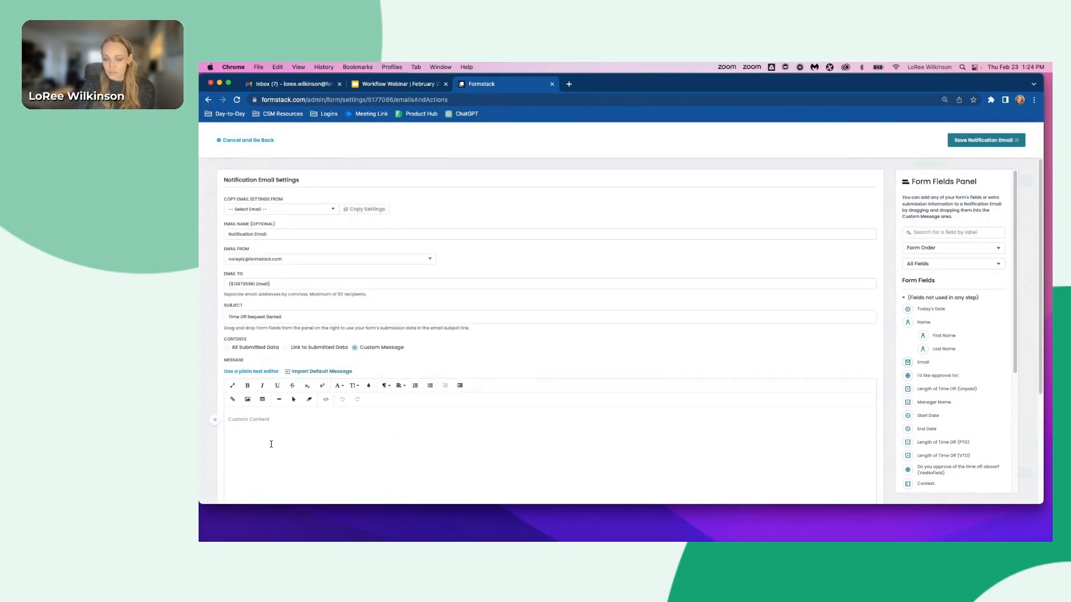
text(Hi)
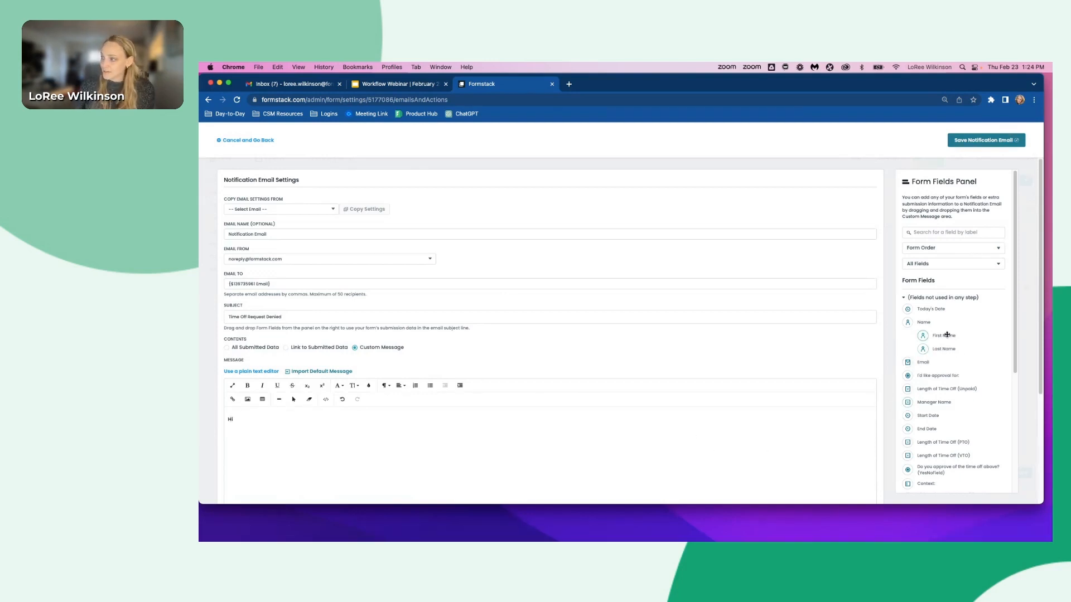
drag(943, 335, 309, 415)
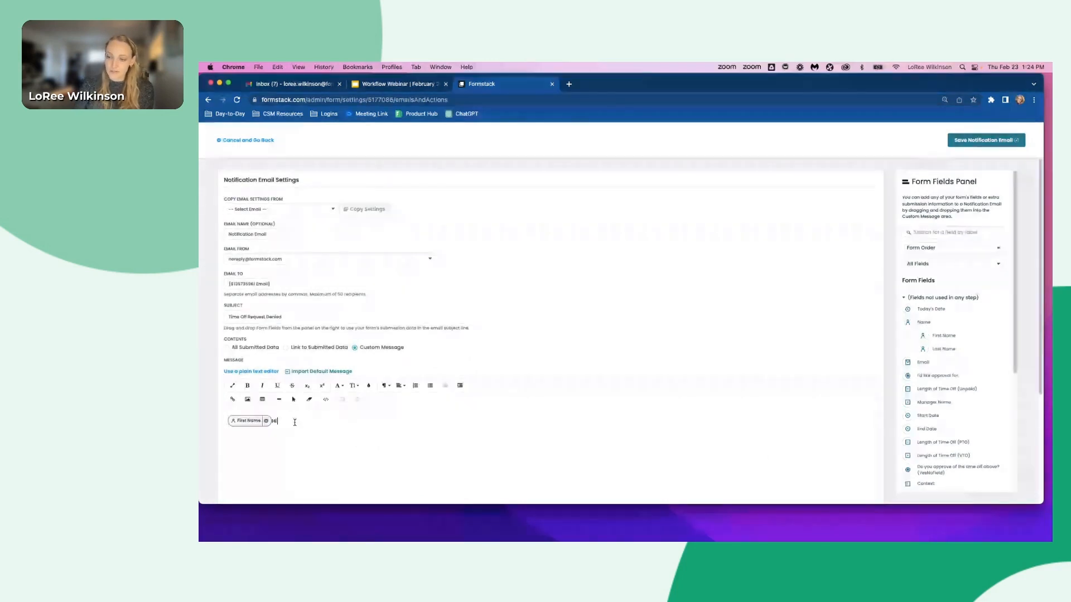
drag(295, 422, 228, 422)
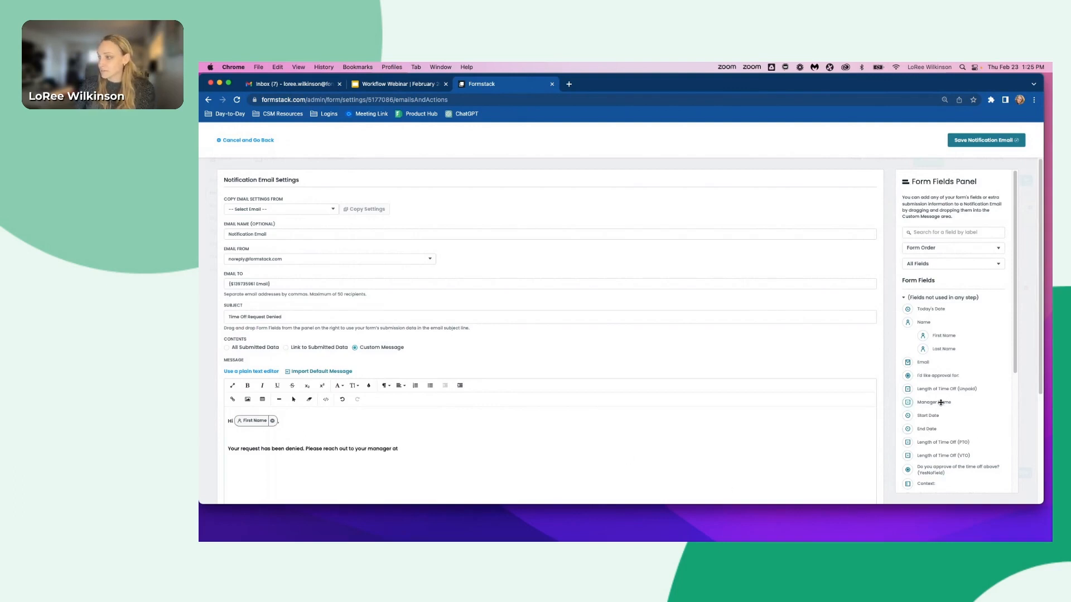
drag(934, 402, 493, 453)
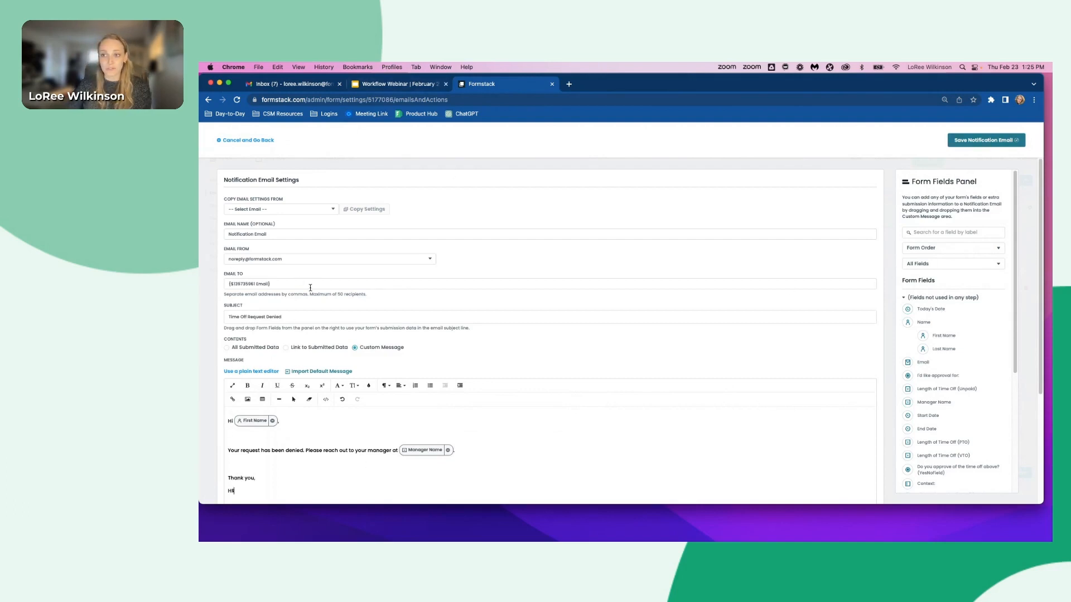
click(984, 142)
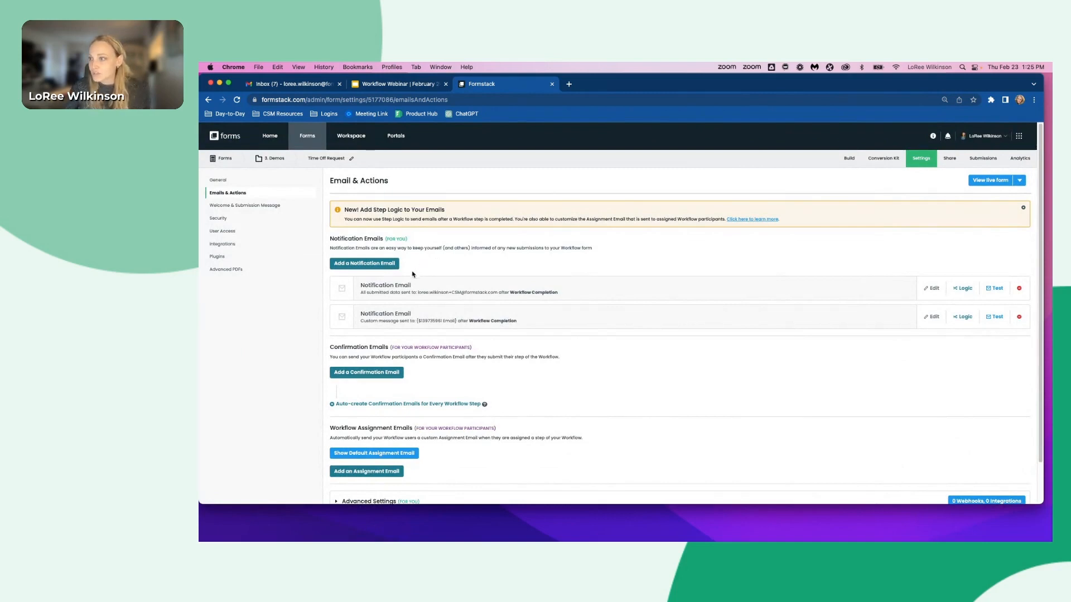
- Rename the new notification email to Request Denied Email and save it
click(928, 318)
triple_click(276, 232)
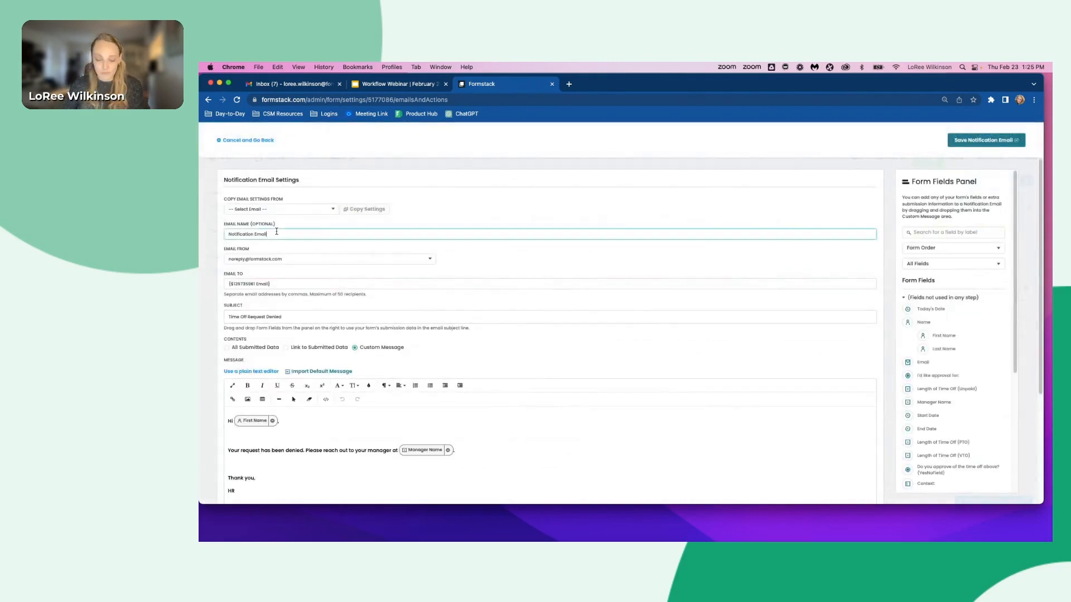
text(D)
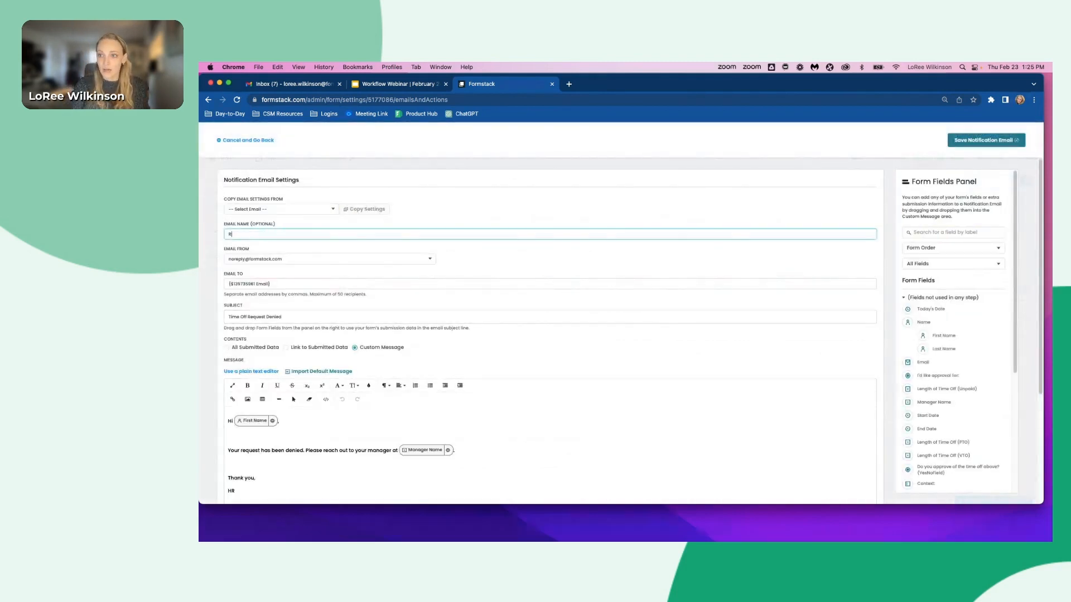
text(equest Denied )
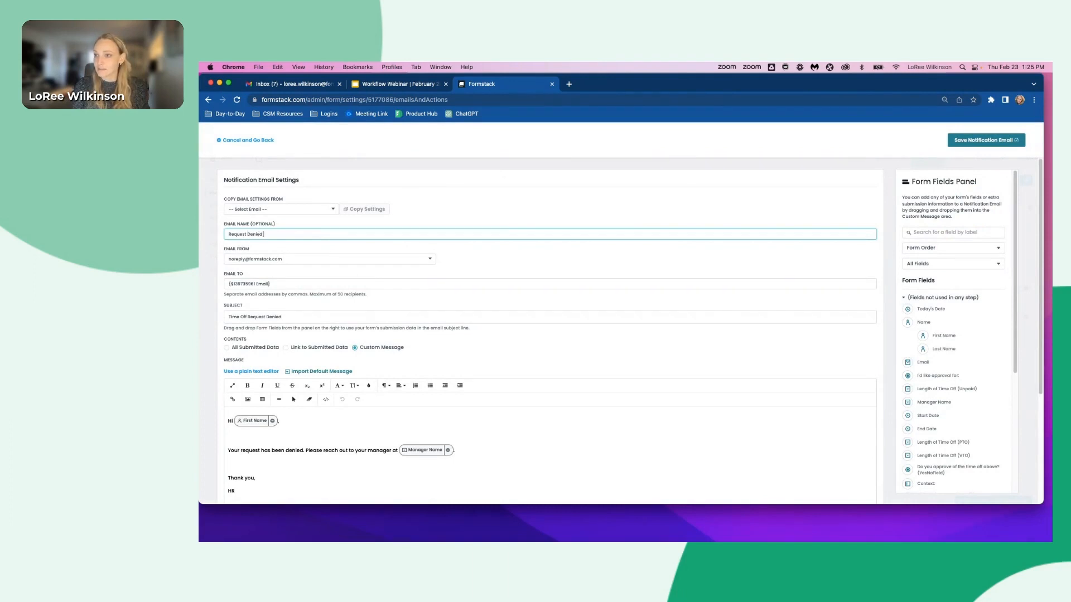
text(Email)
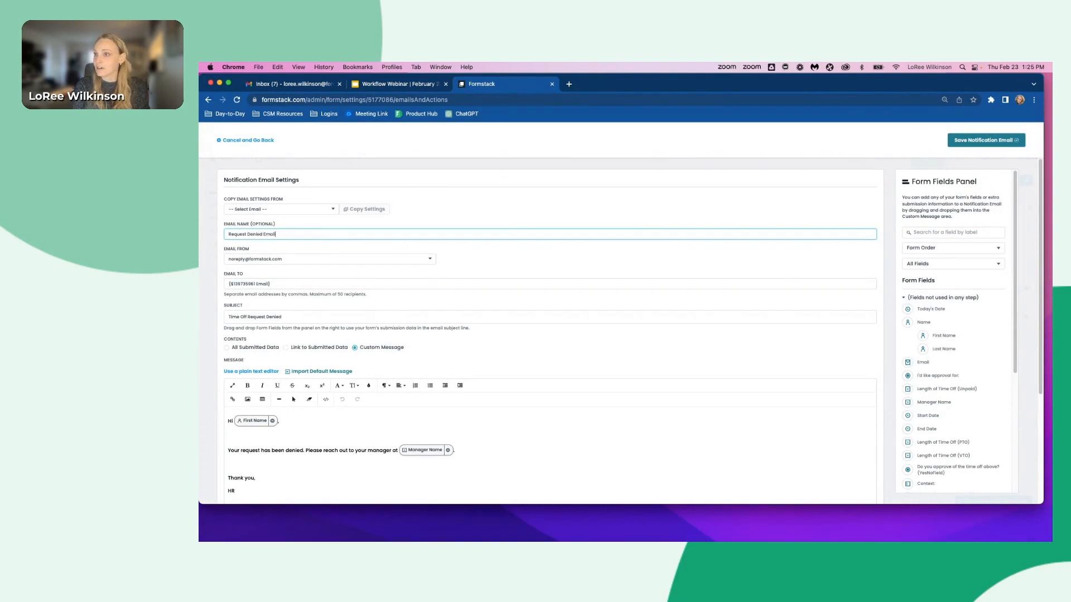
click(967, 142)
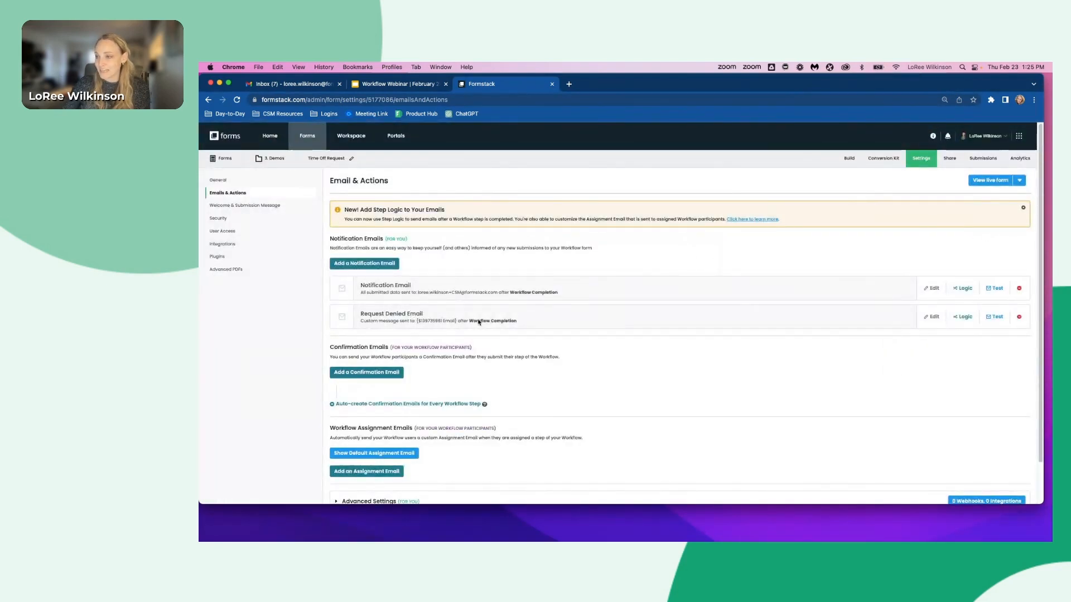
- Add logic so the Request Denied Email is sent only when Do you approve of the time off above? is No
click(965, 318)
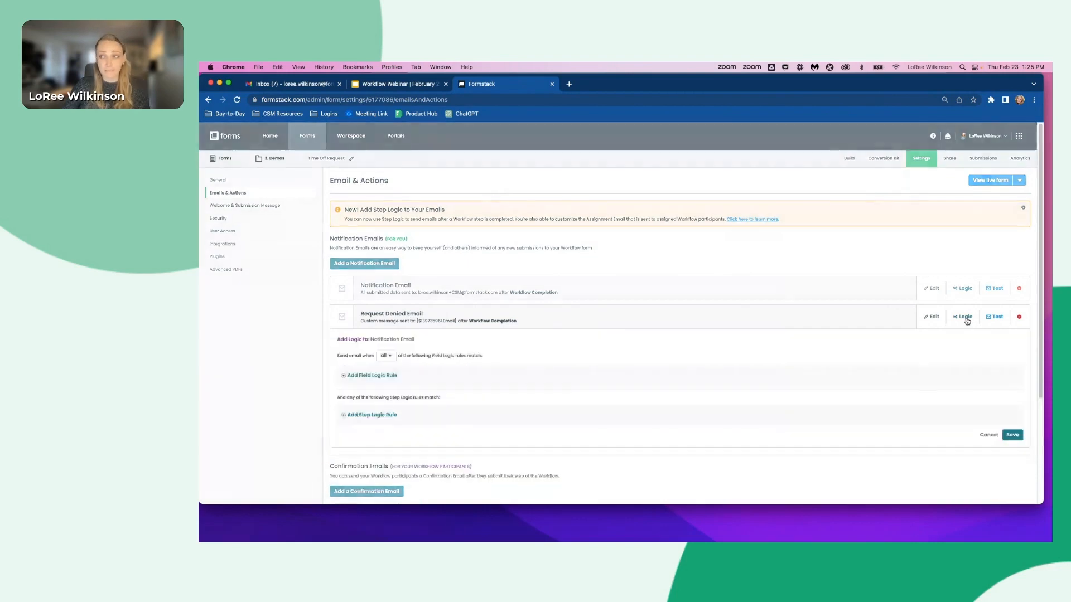
click(373, 375)
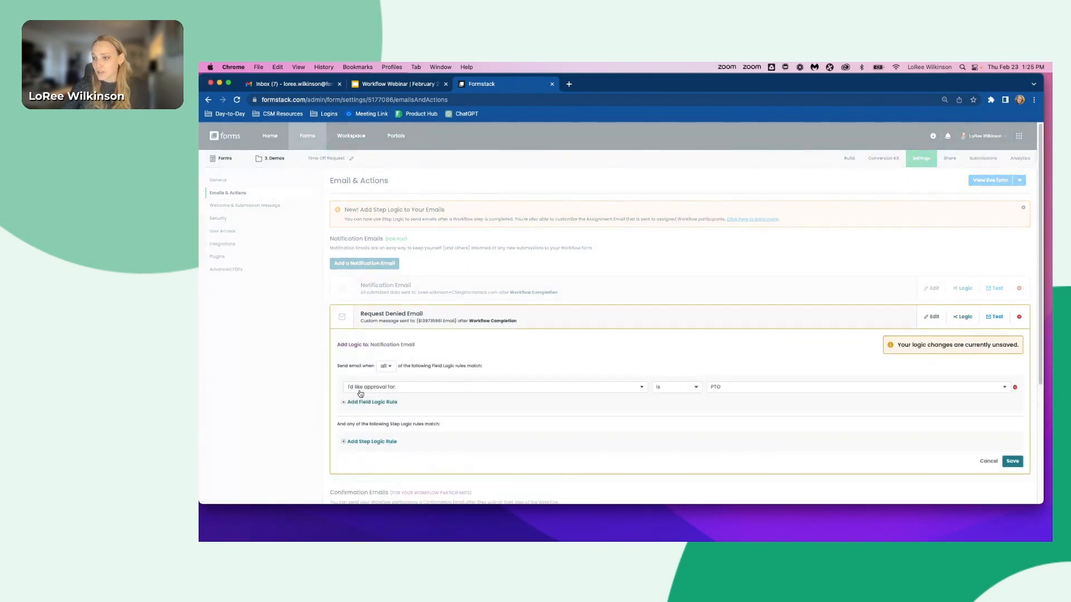
click(355, 392)
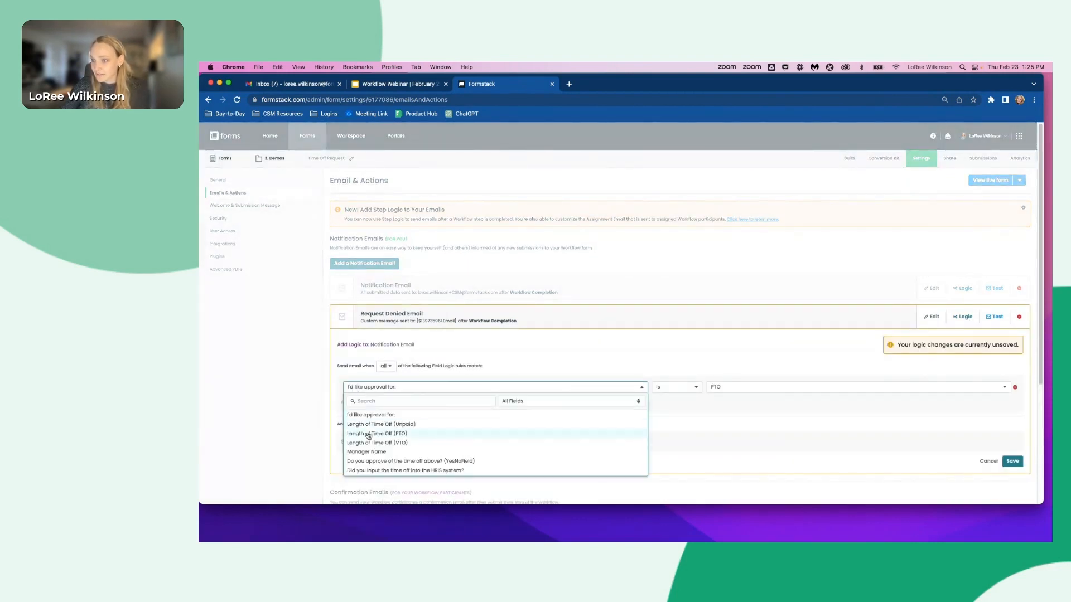
click(373, 463)
click(726, 390)
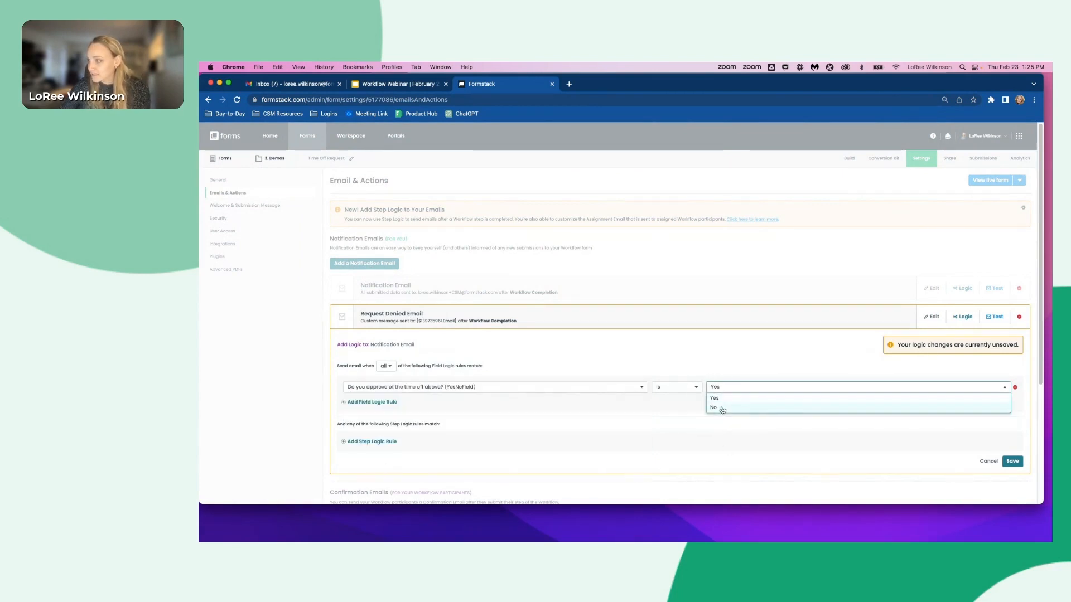
click(720, 408)
click(1014, 462)
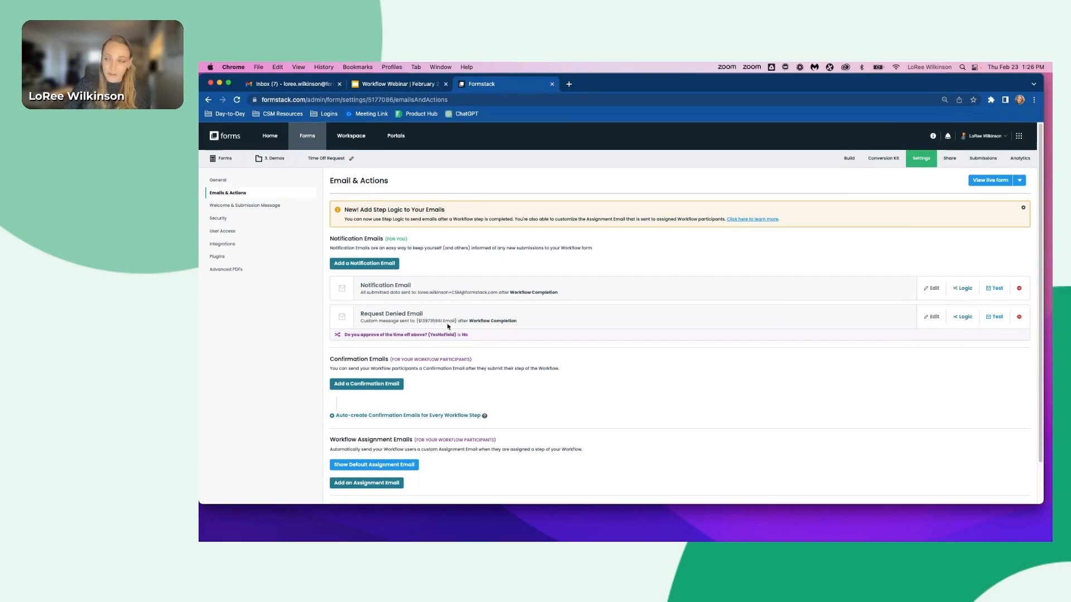
click(962, 317)
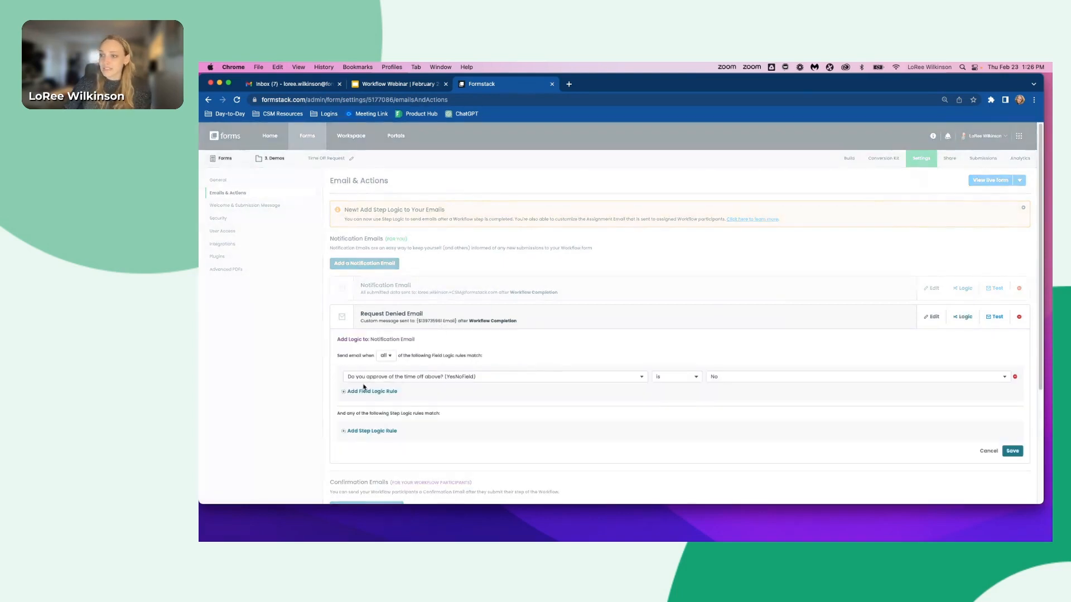
click(358, 430)
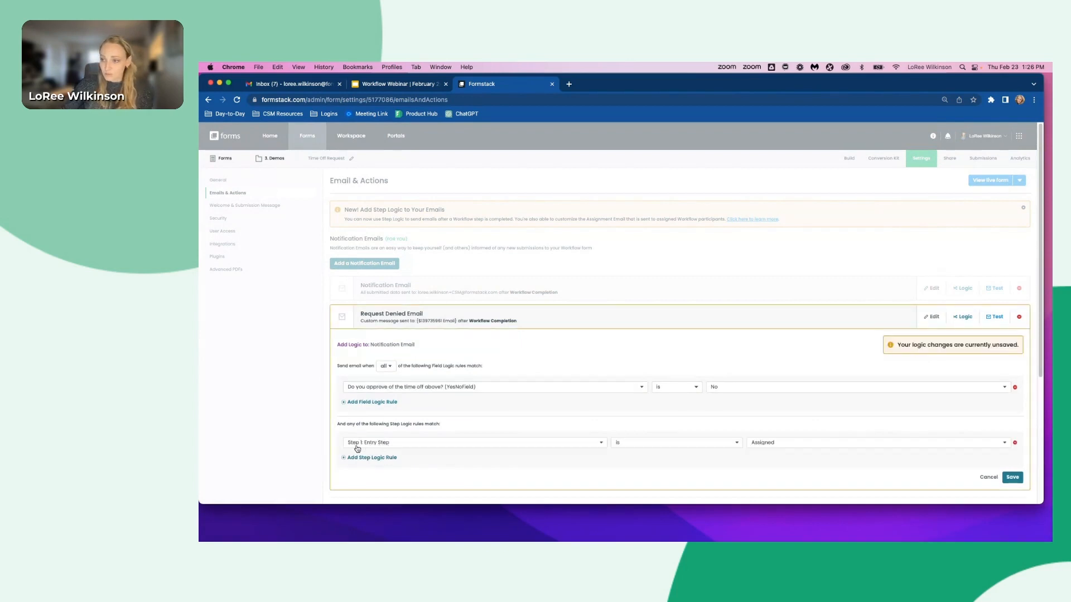
click(357, 445)
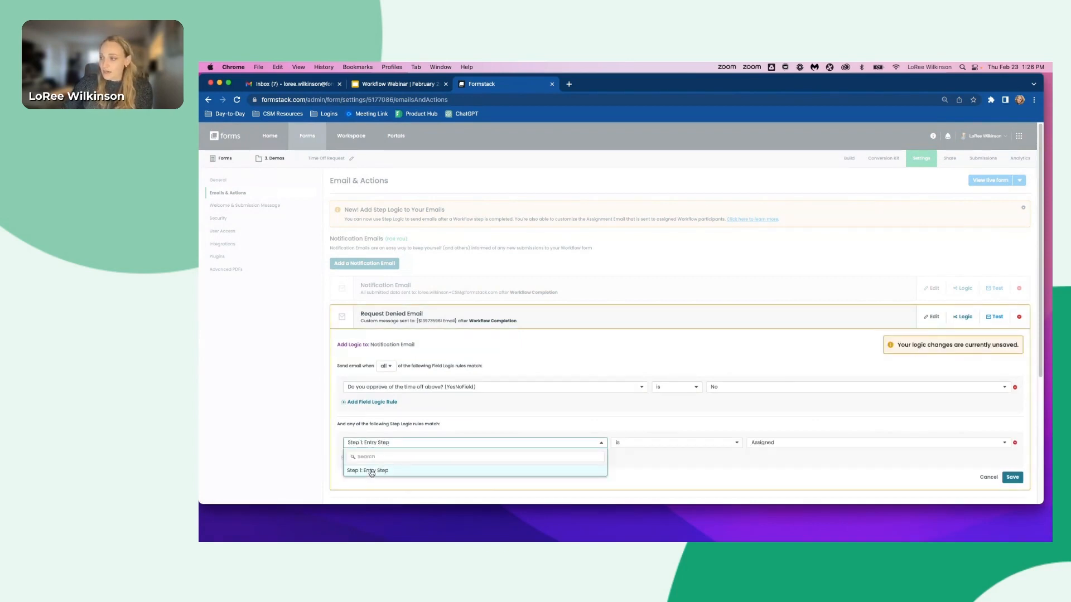
click(372, 471)
scroll(371, 471, down, 3)
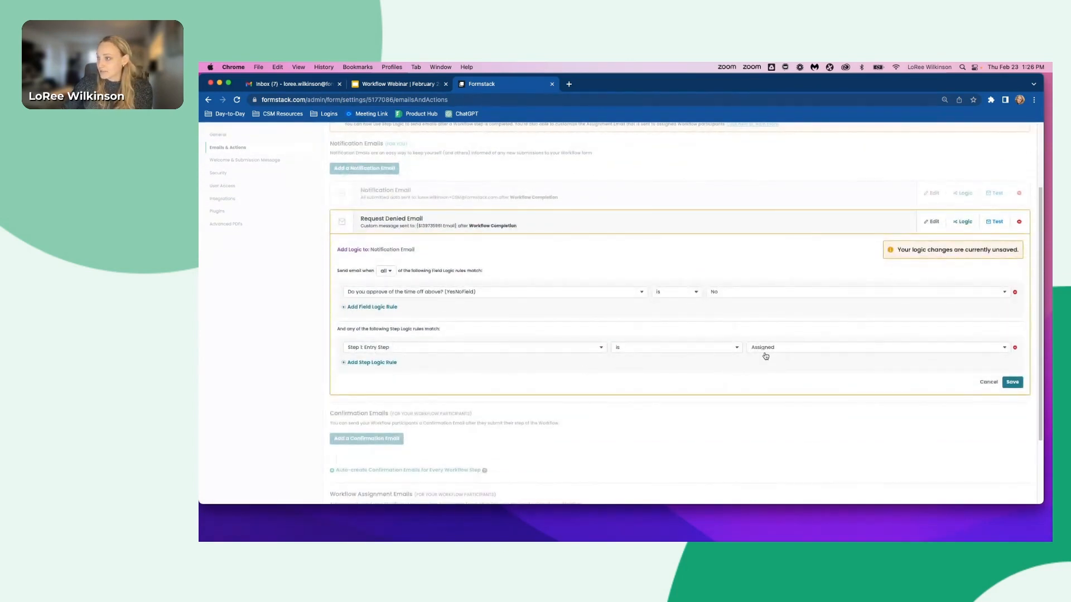
click(766, 351)
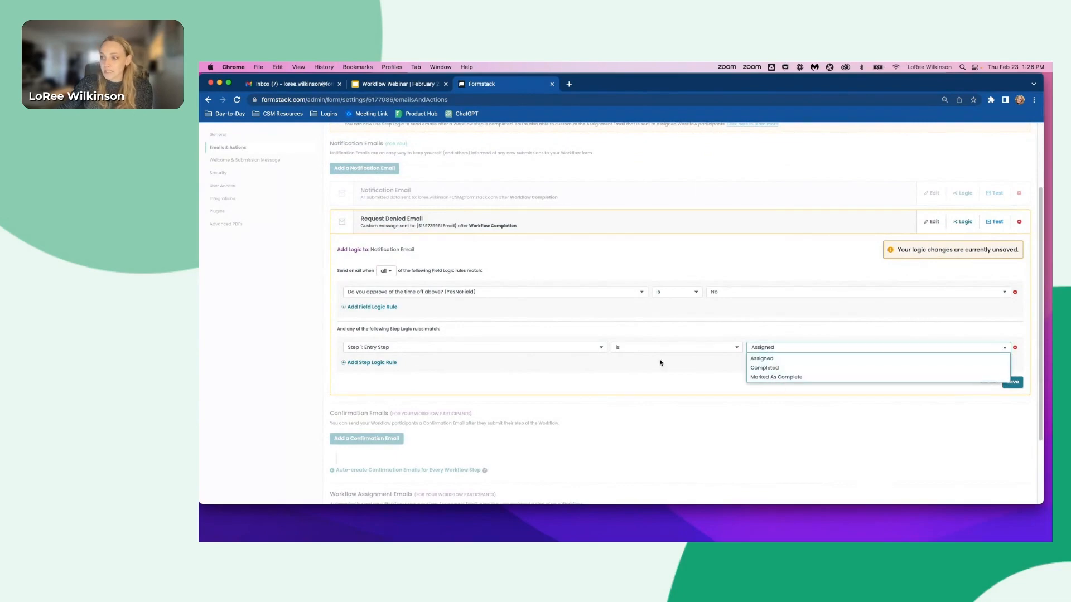
click(374, 350)
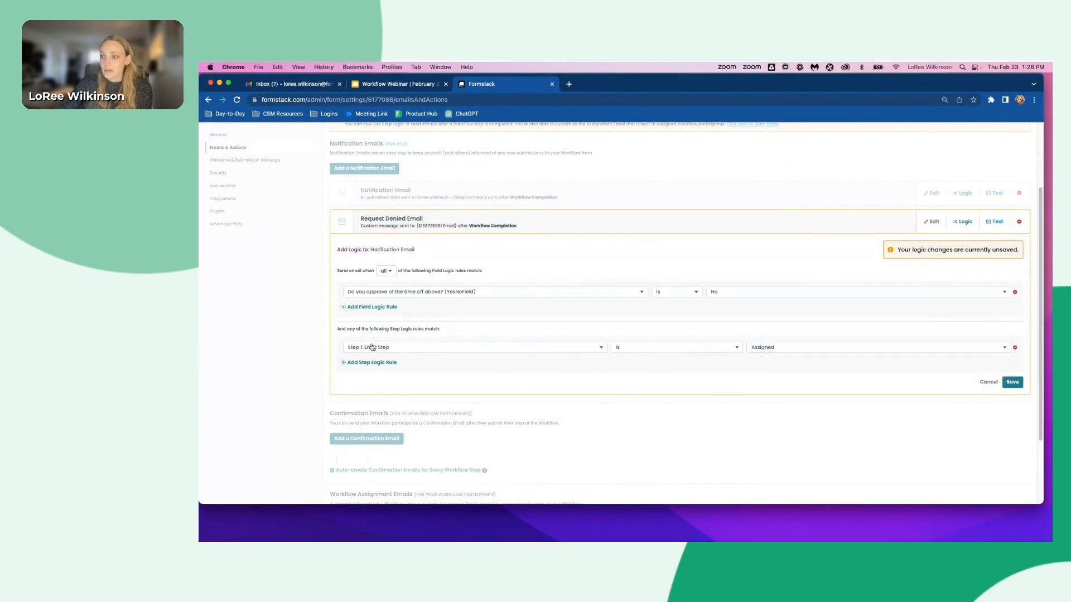
click(329, 349)
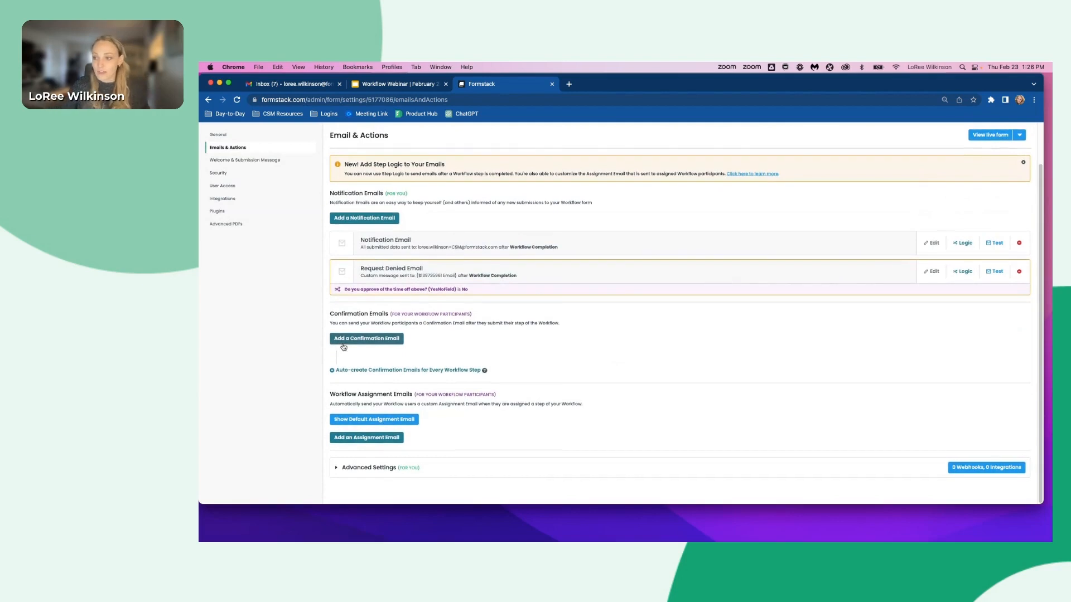
- Check the form password options in the form's Security settings
scroll(360, 356, up, 2)
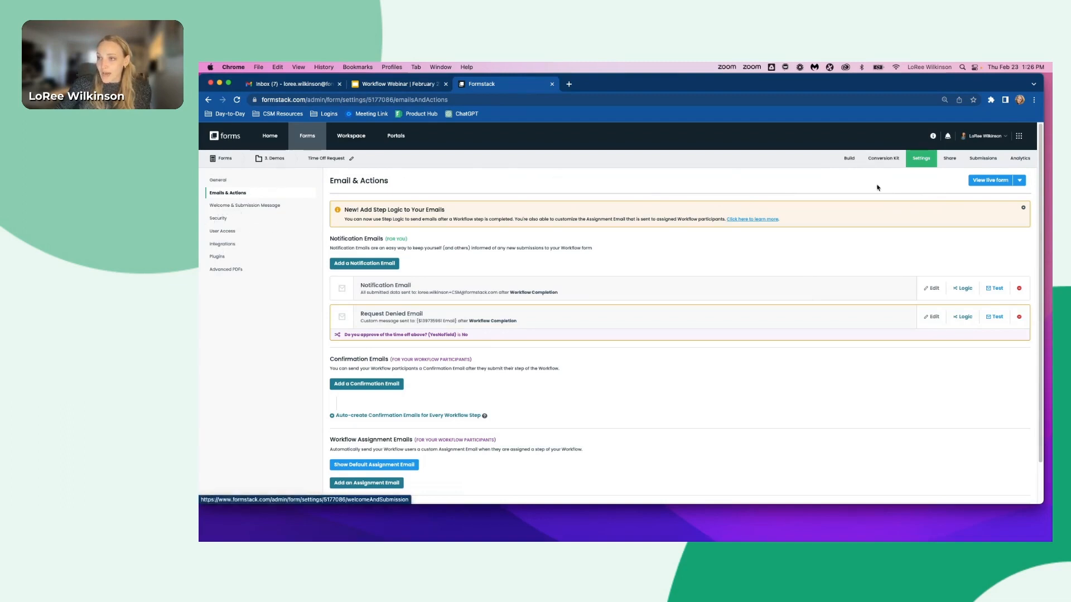
click(219, 219)
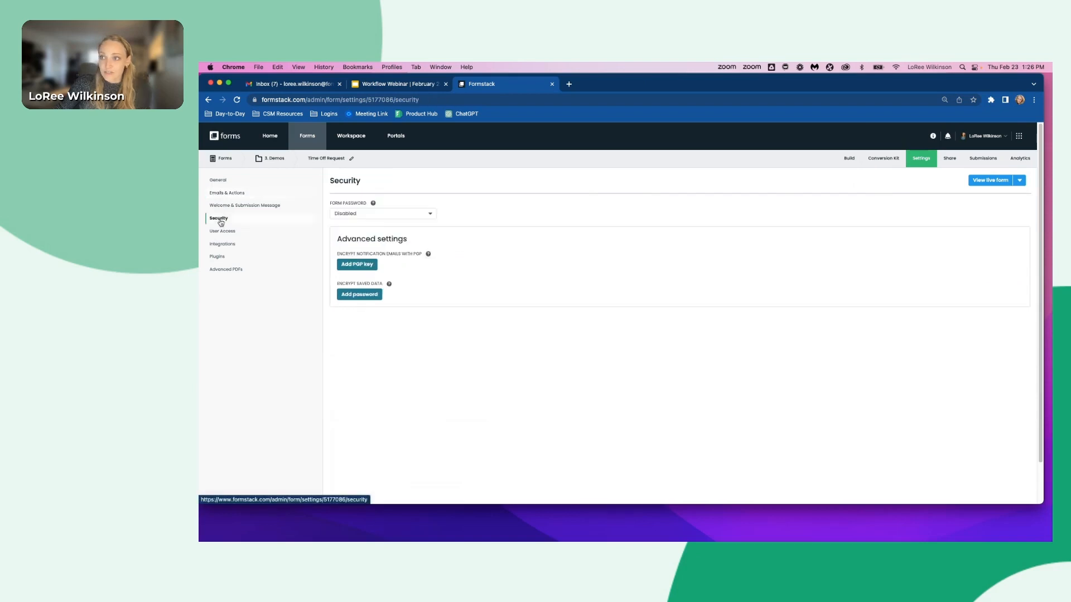
click(352, 214)
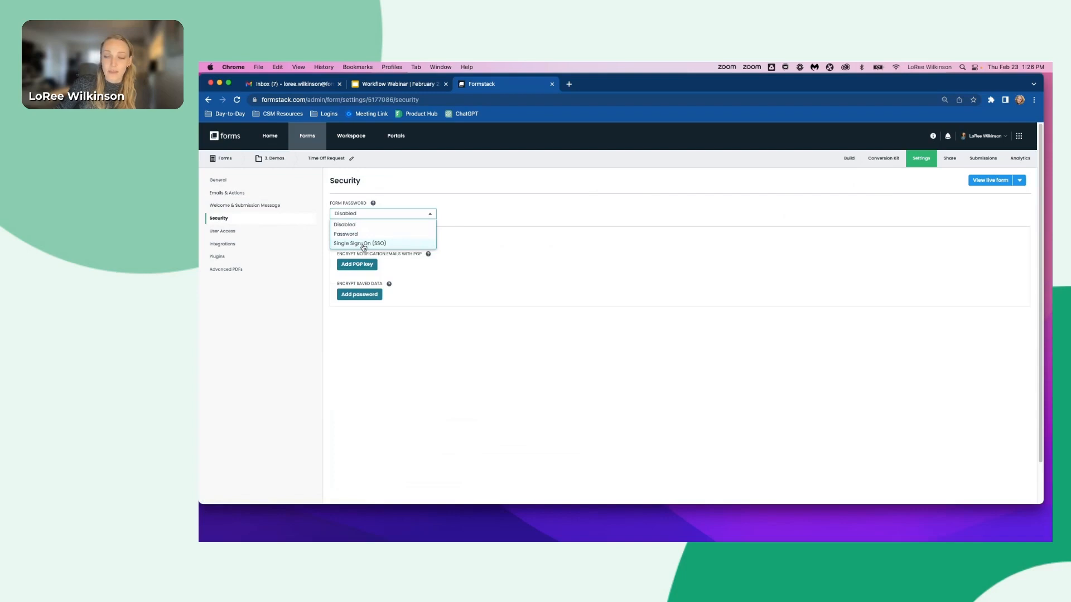
click(440, 180)
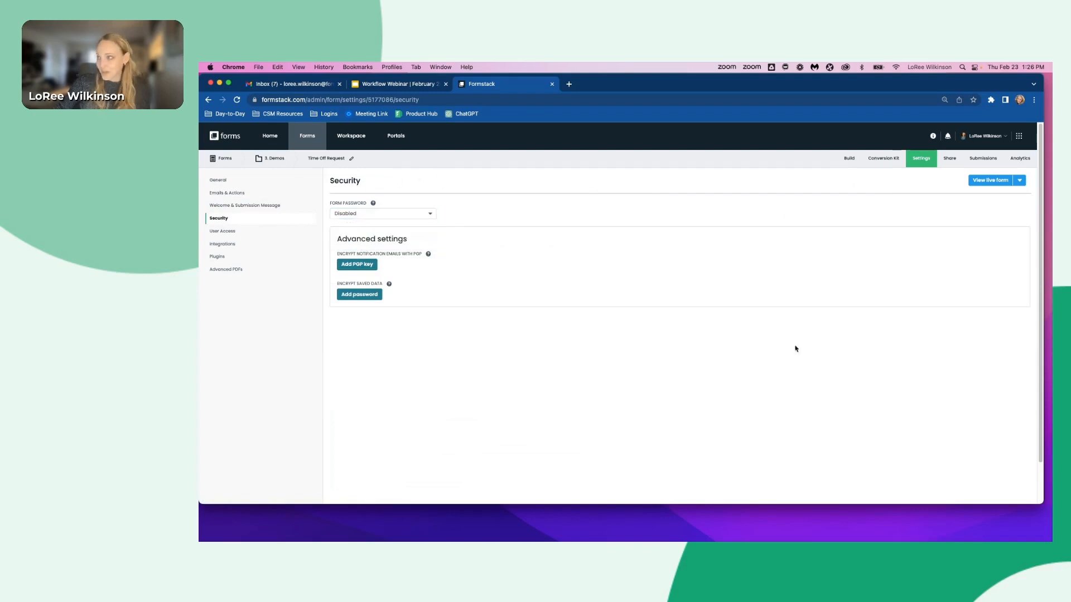
- Open the workflow editor and rename the entry step to Anyone can fill this out -- Employee
click(846, 161)
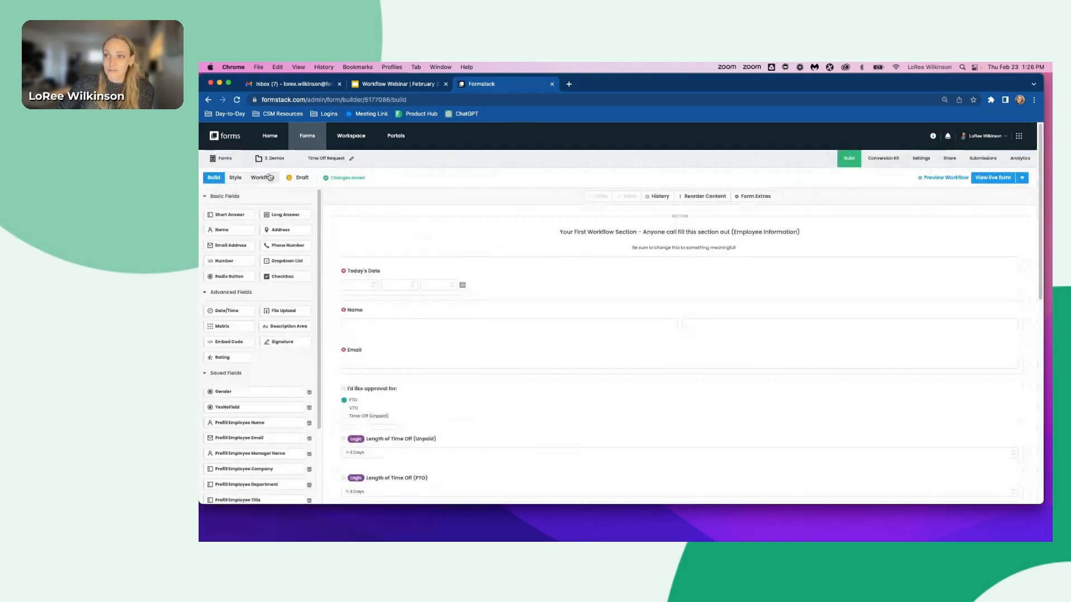
click(235, 179)
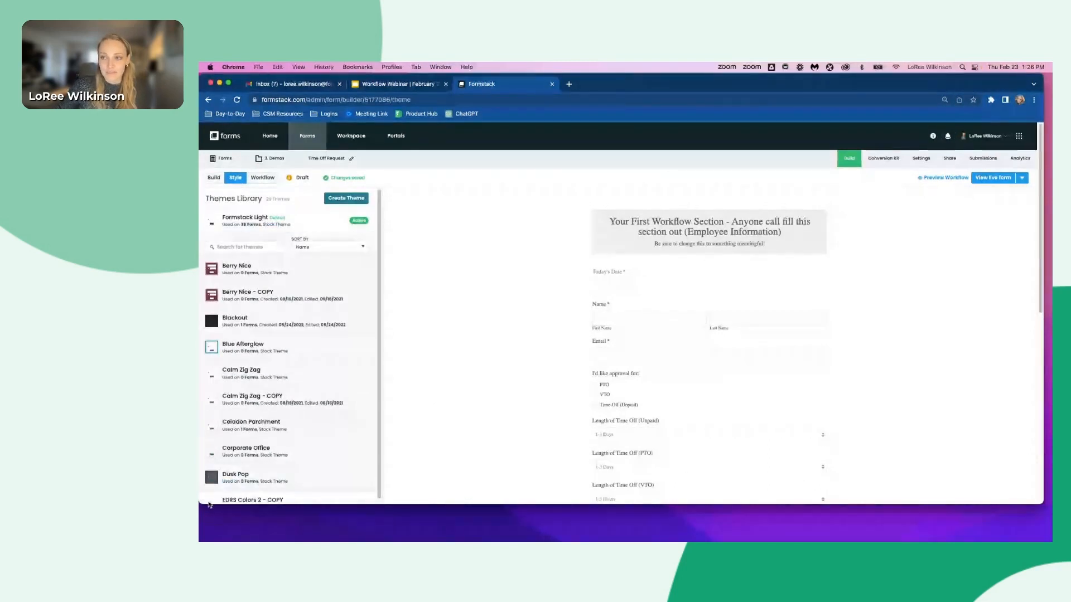
mouse_move(284, 385)
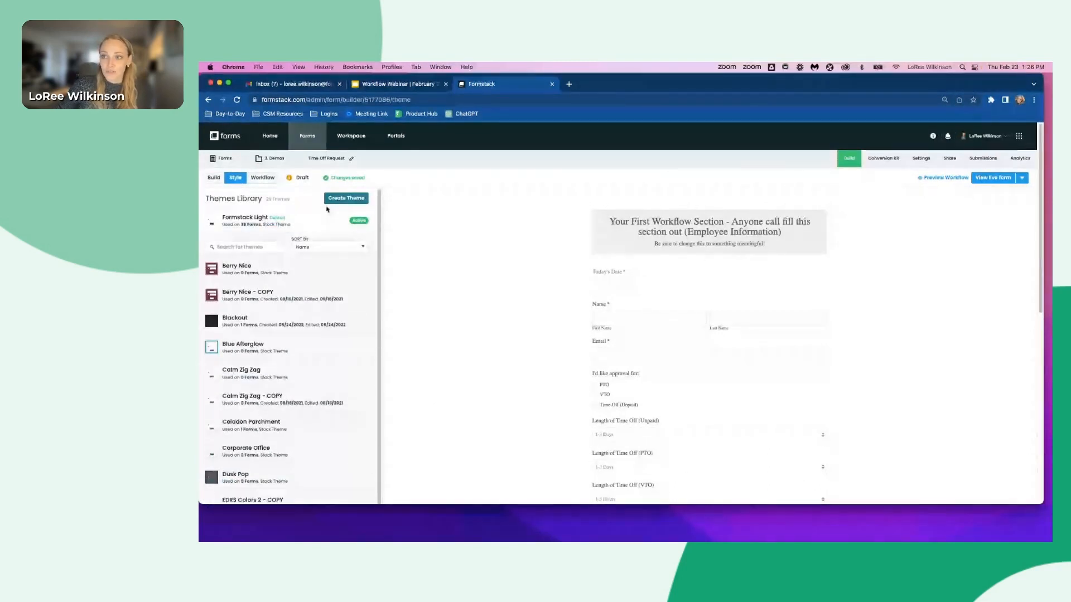
click(264, 178)
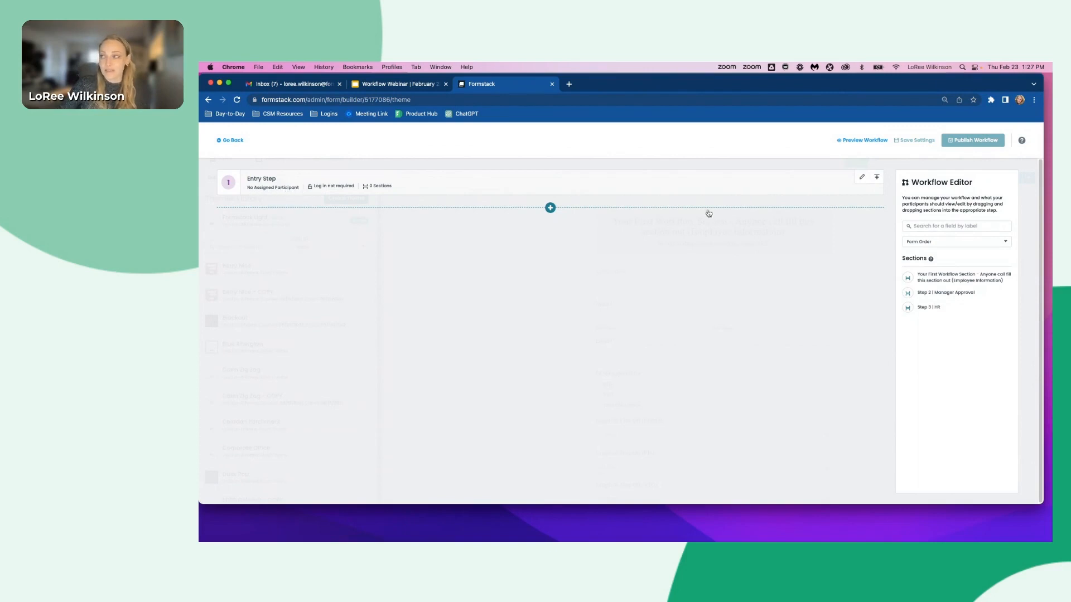
click(862, 177)
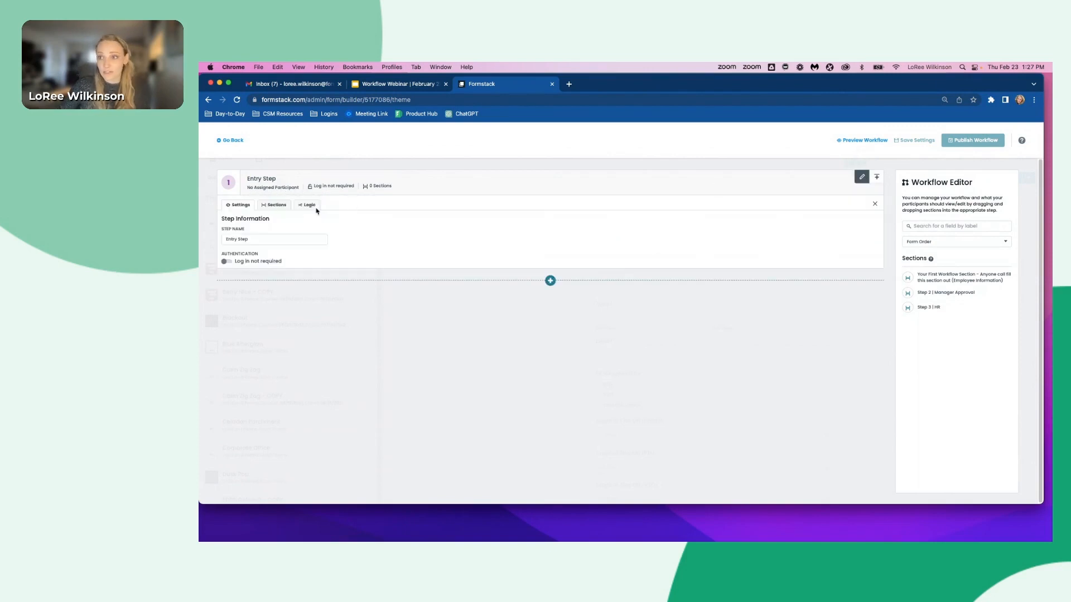
triple_click(256, 241)
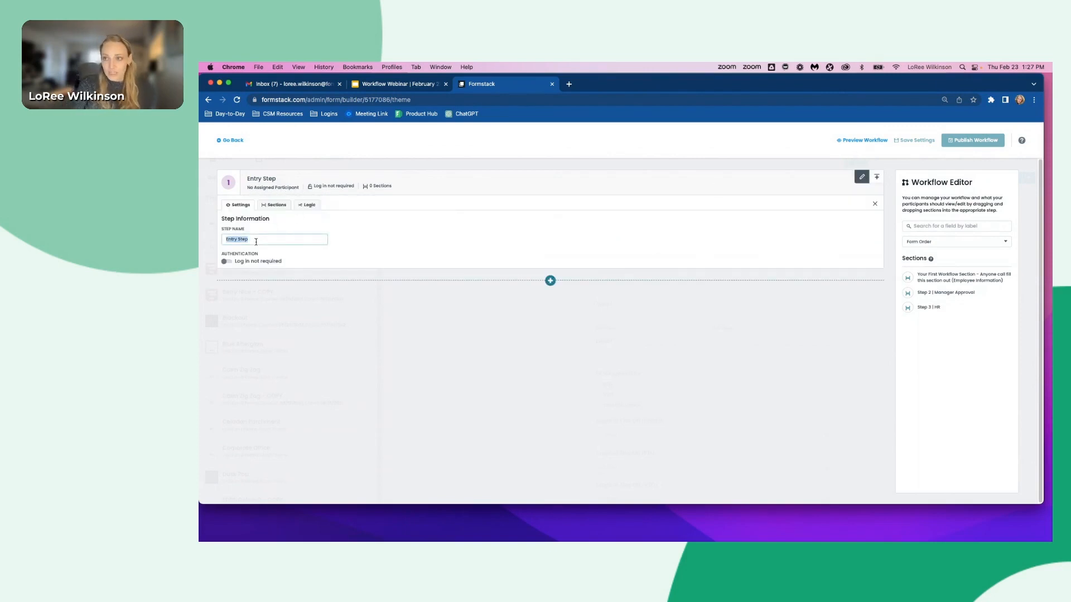
text(Anyone can fill this o)
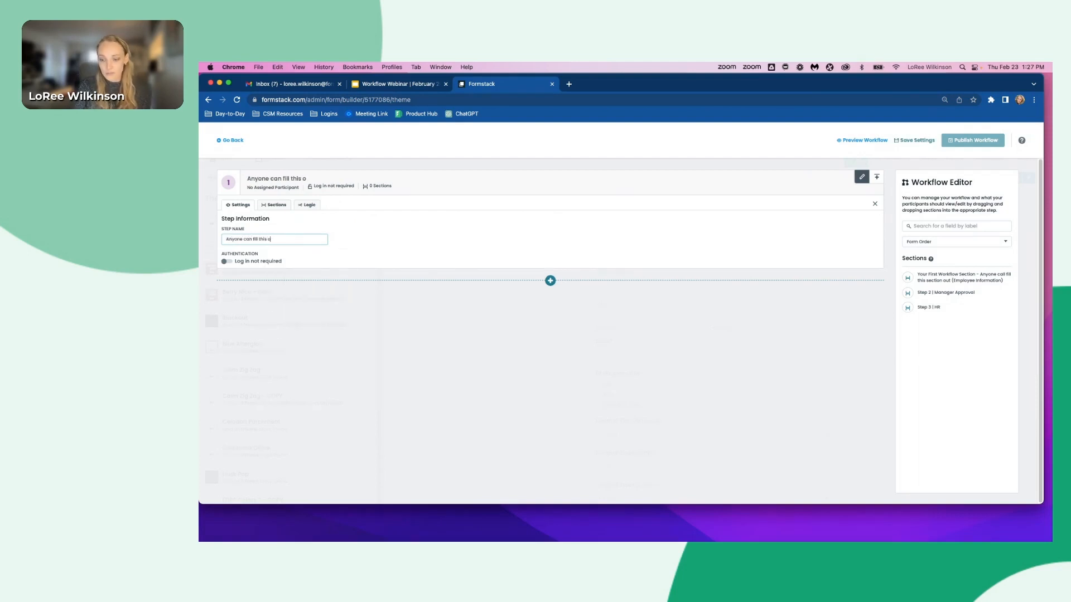
text(ut -- EMployee)
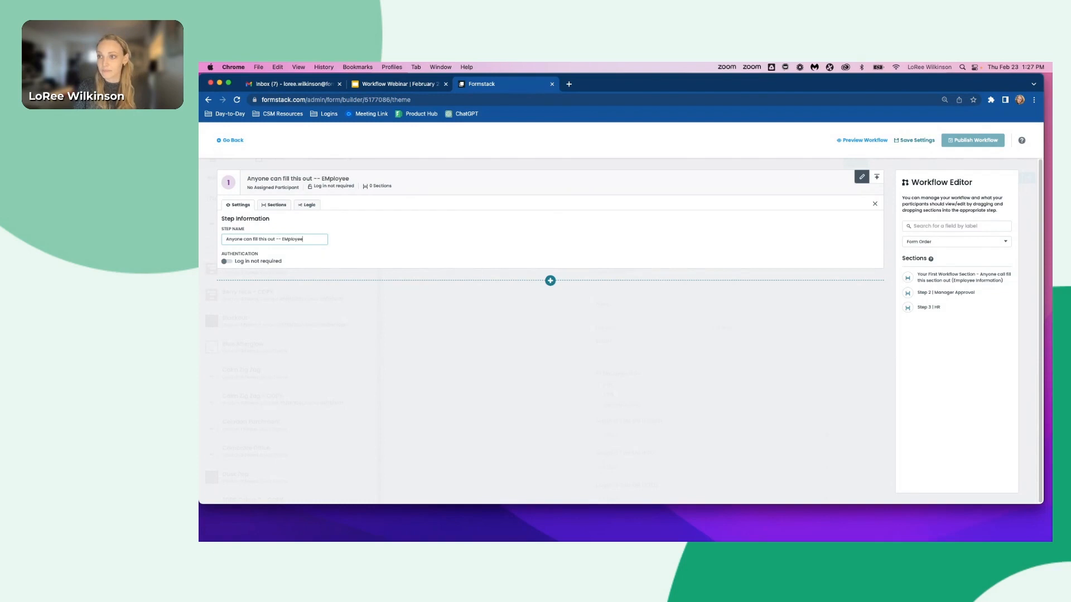
key(BackSpace)
text(m)
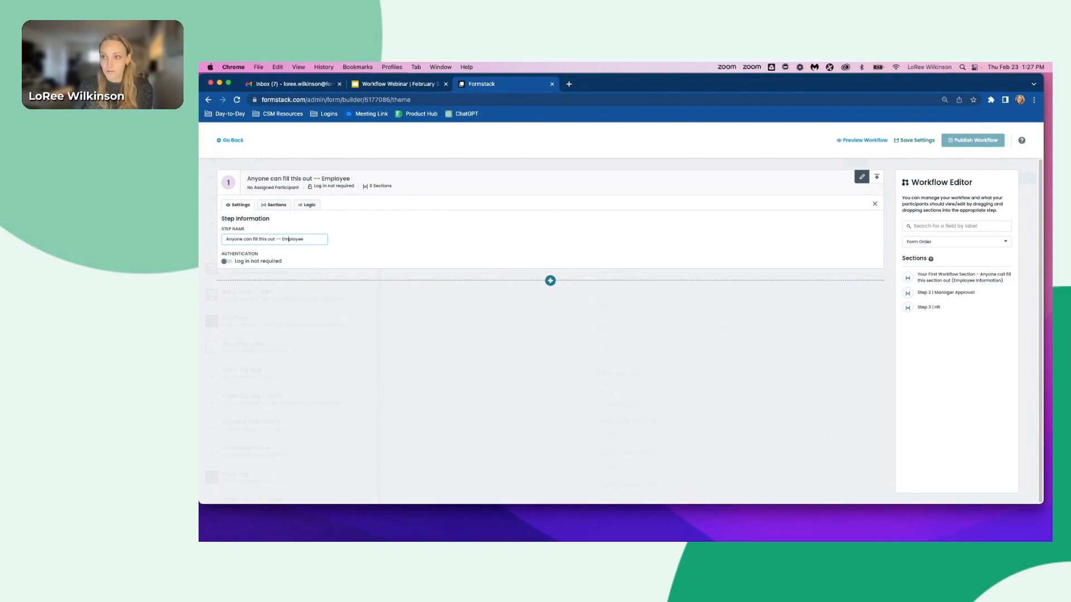
- Add the Your First Workflow Section (Employee Information) section to the entry step
click(274, 205)
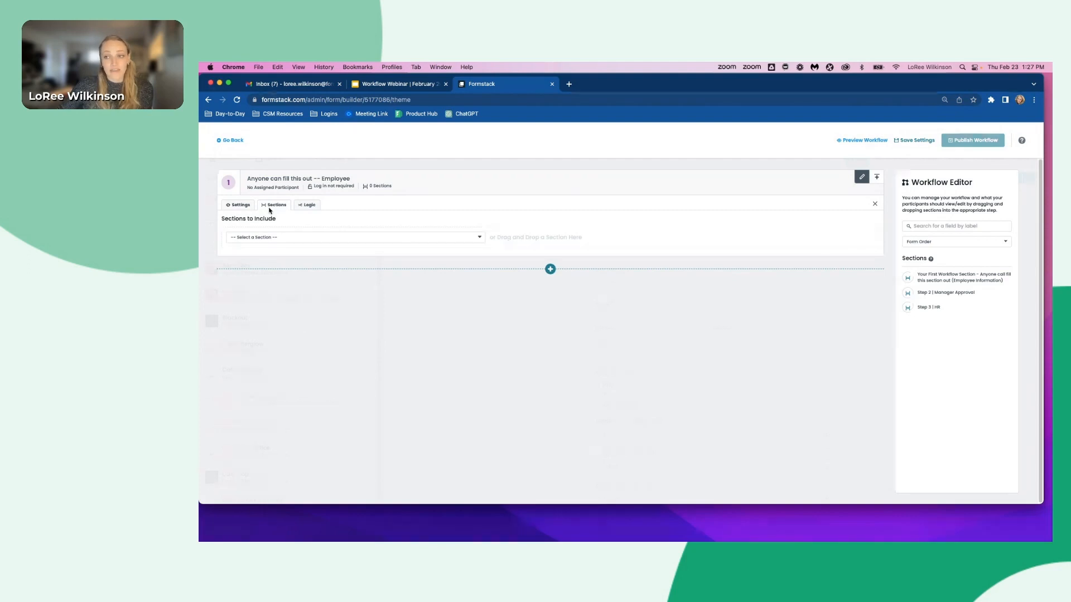
click(258, 241)
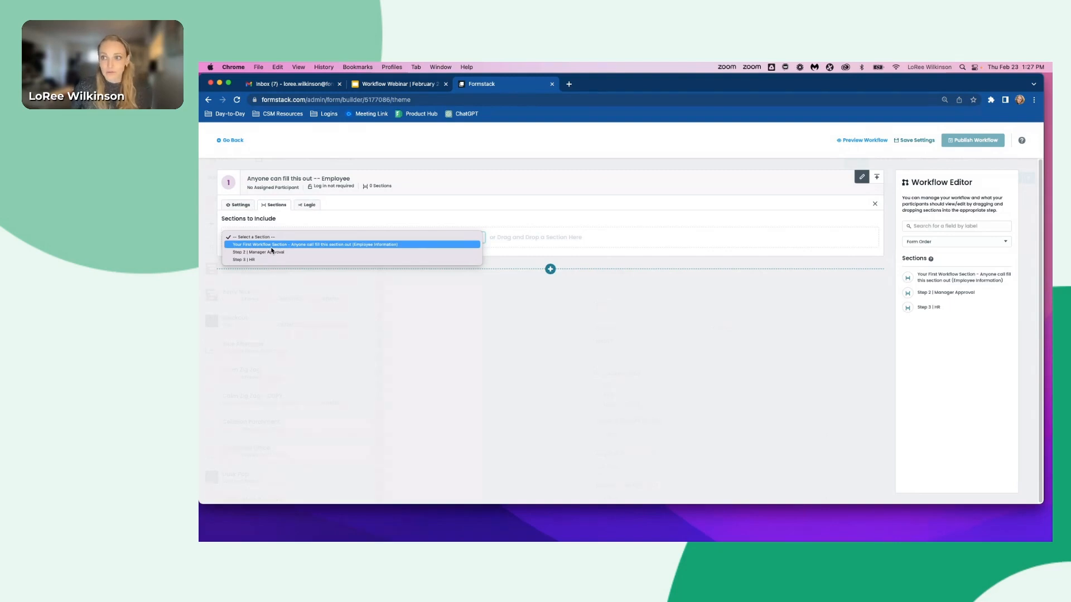
click(270, 245)
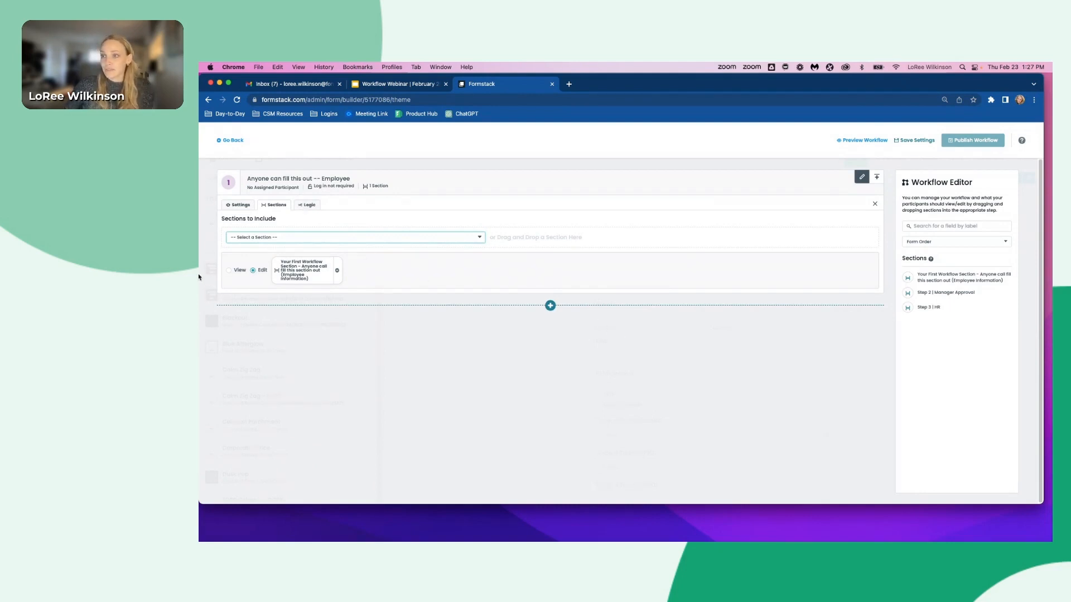
- Add a second workflow step named Manager Step
click(550, 306)
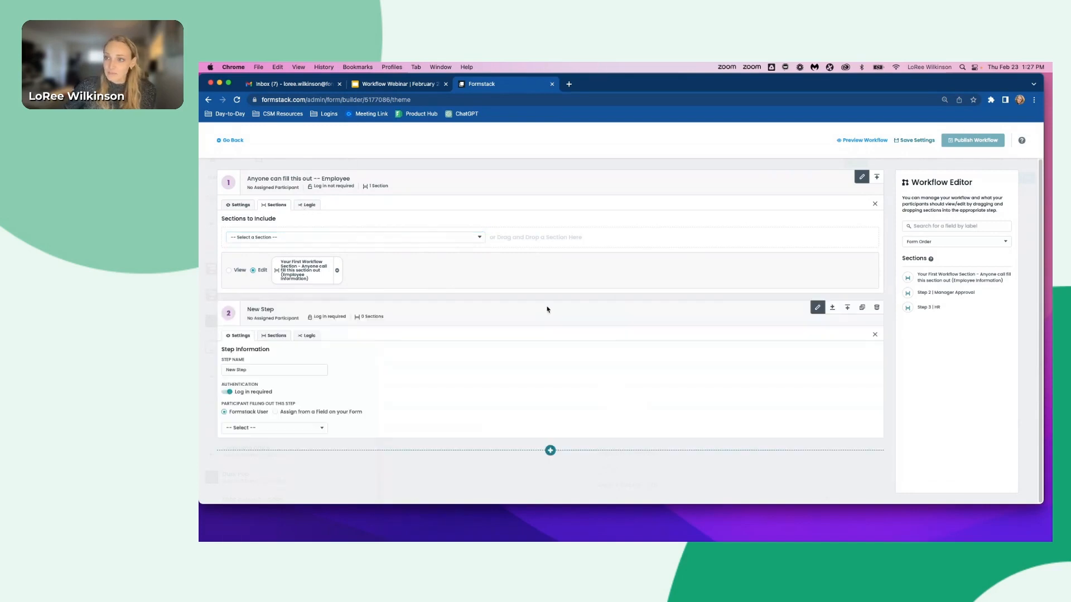
triple_click(251, 369)
text(Manager)
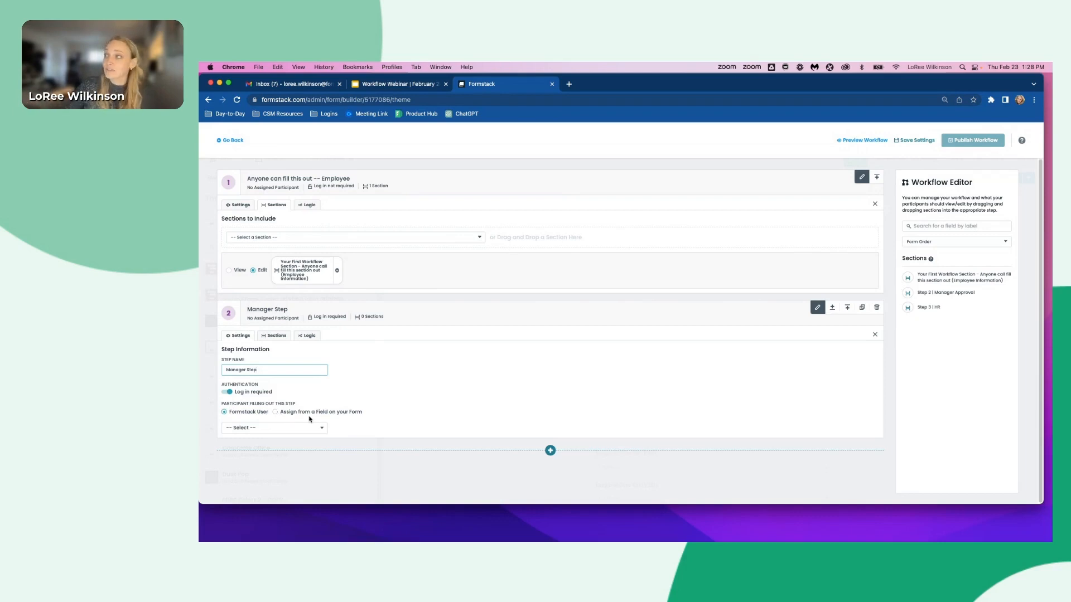
- Assign the Manager Step's participant from the form's Manager Name field
click(290, 413)
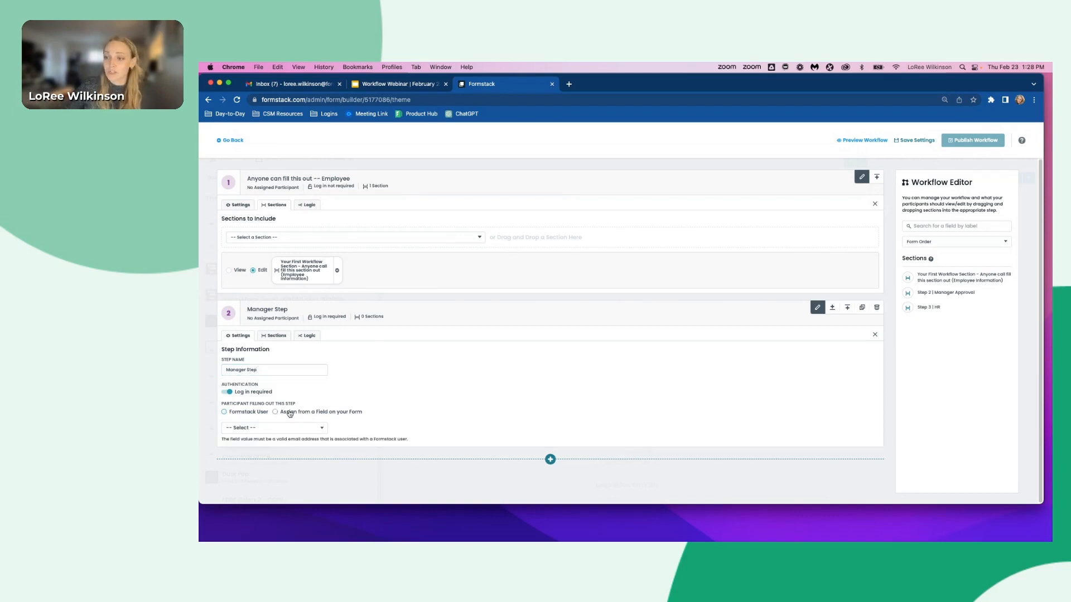
click(257, 427)
scroll(274, 376, down, 3)
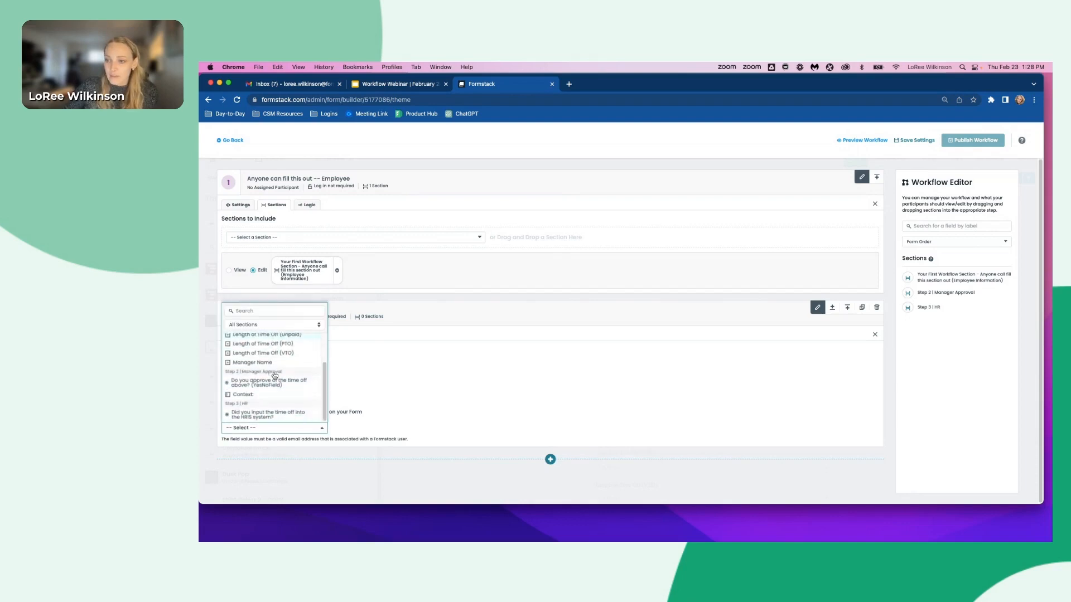
scroll(262, 385, up, 1)
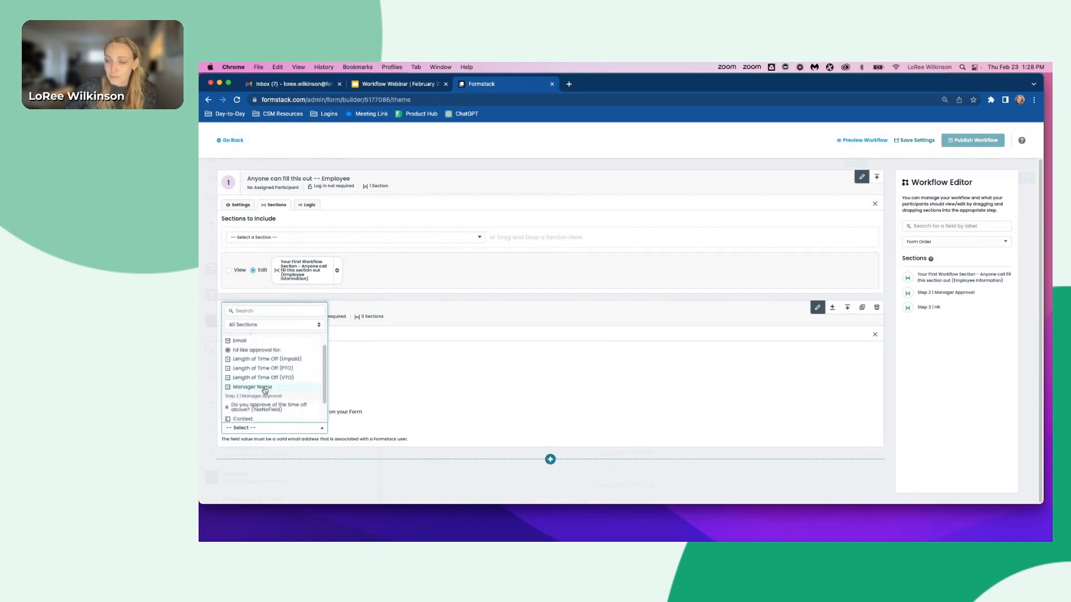
click(265, 389)
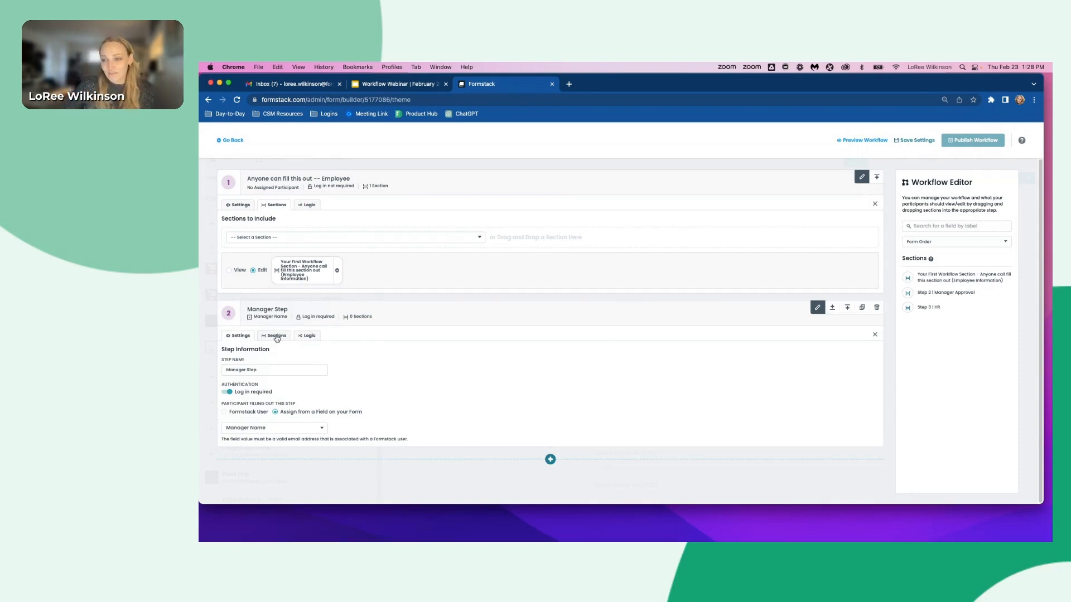
- Include the Step 2 | Manager Approval section and the employee section, set to View only, in the Manager Step
click(276, 336)
click(252, 368)
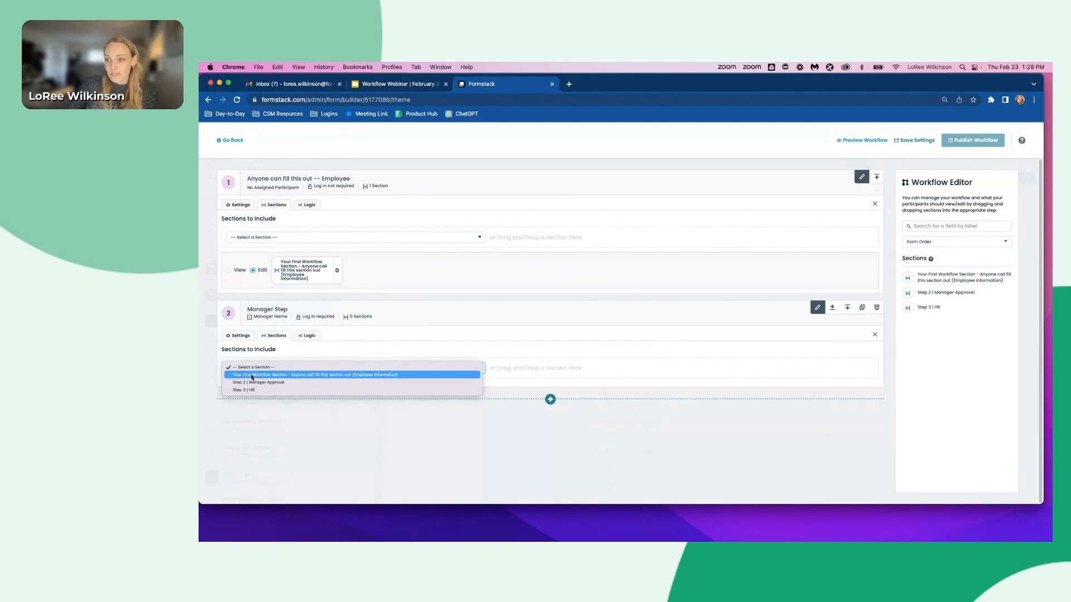
click(251, 382)
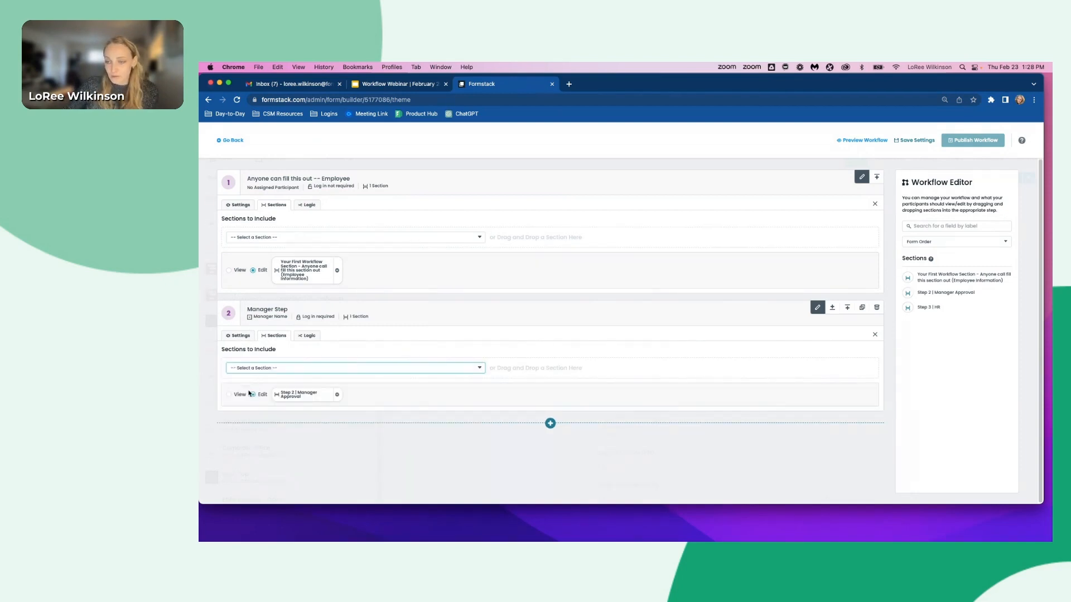
click(276, 369)
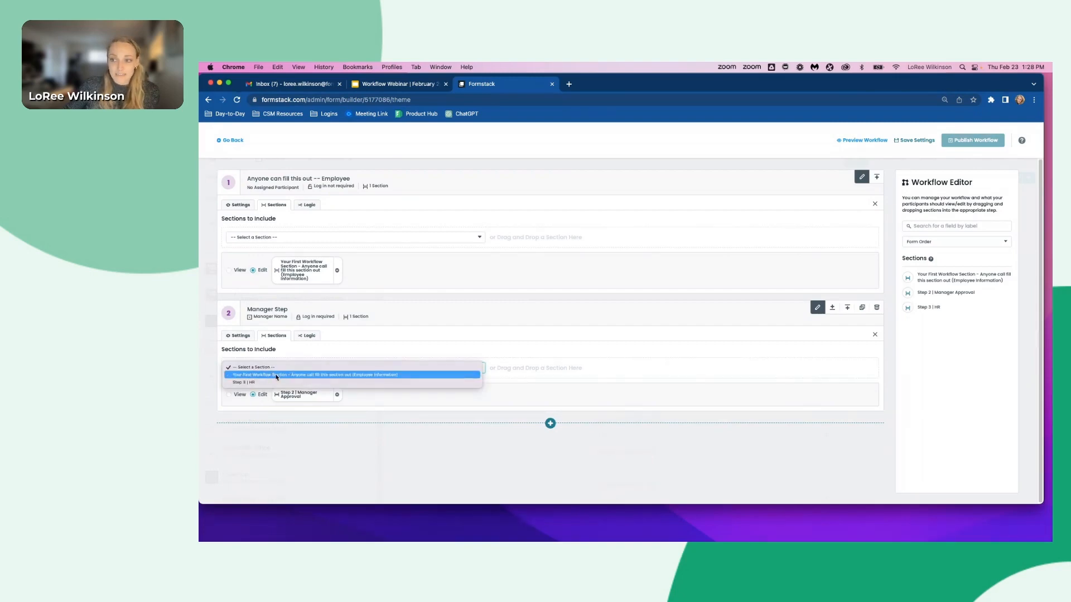
click(276, 375)
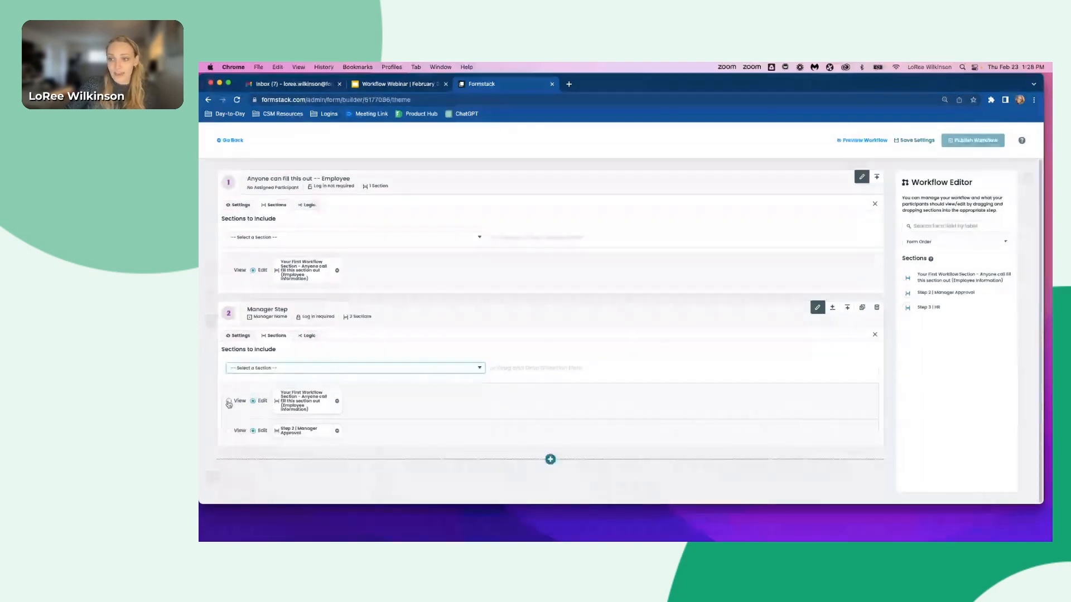
click(228, 402)
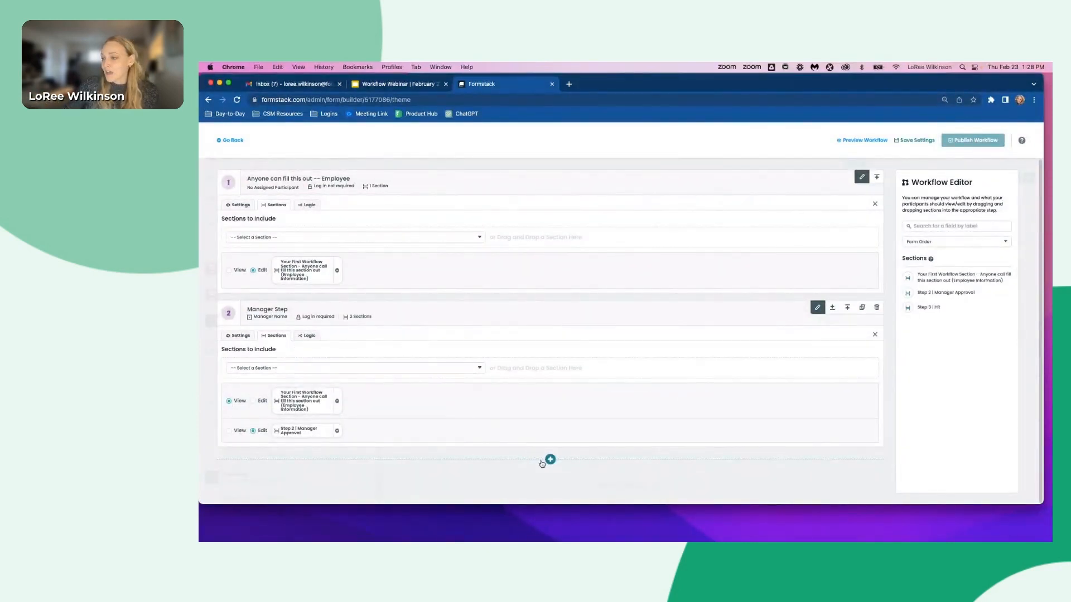
- Open the Manager Step's logic settings
click(310, 337)
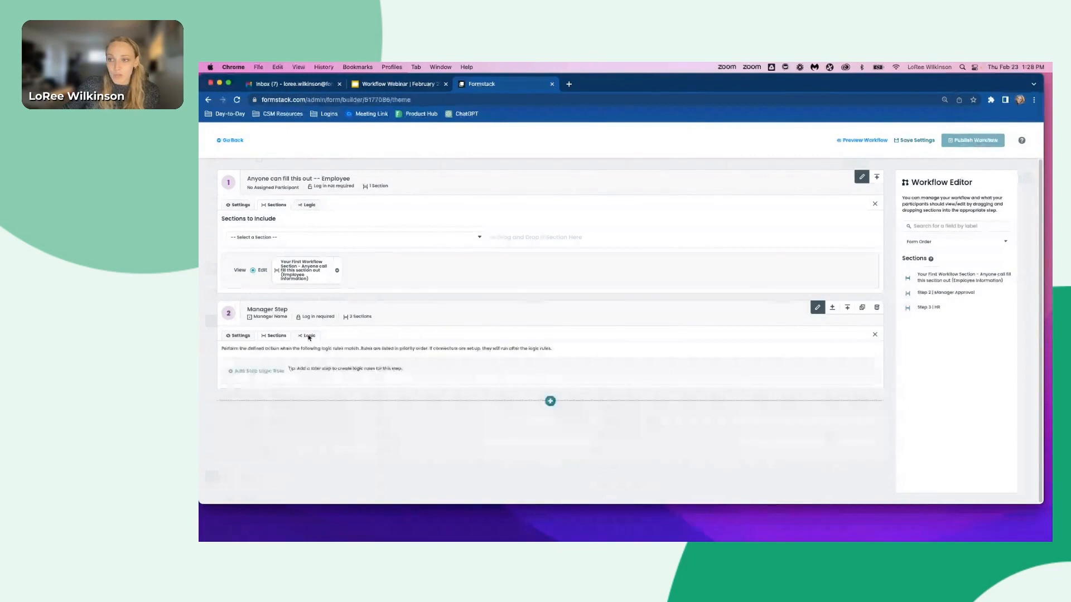
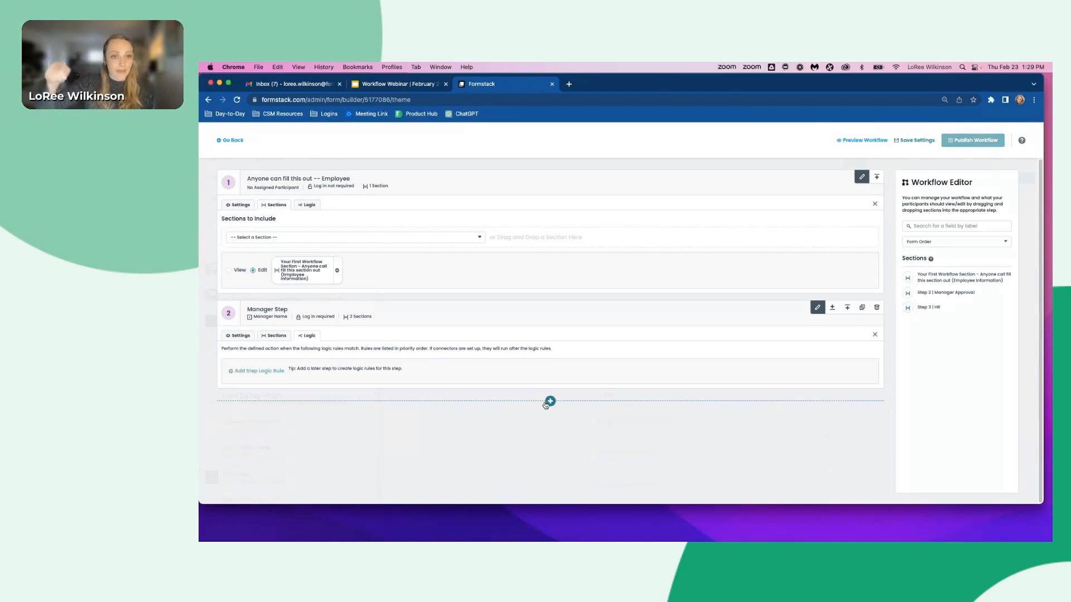
- Add a third workflow step named HR Step
click(550, 402)
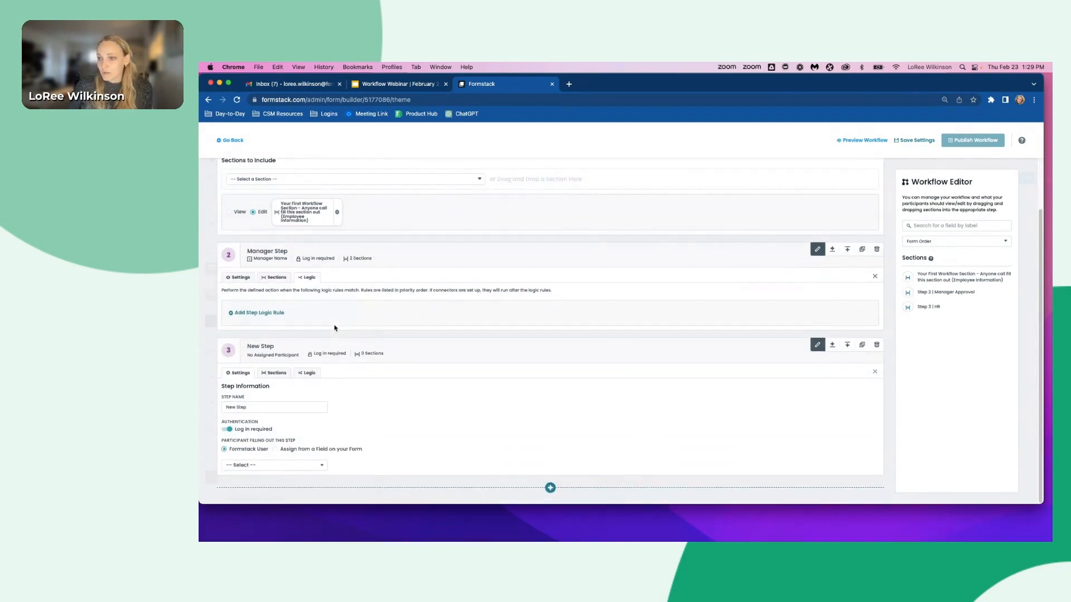
triple_click(252, 408)
text(HR)
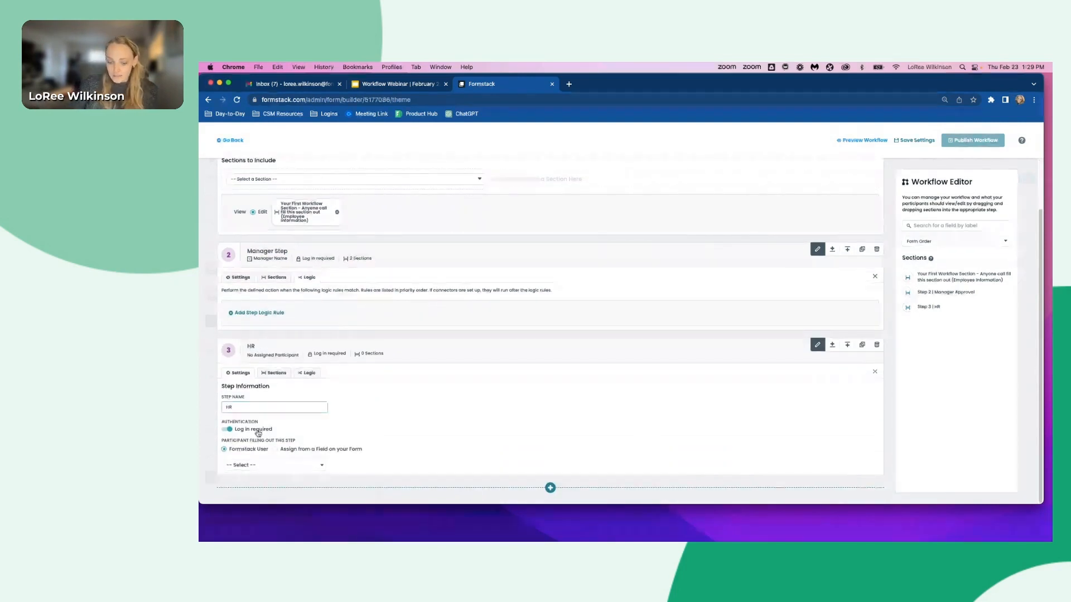
text( Step)
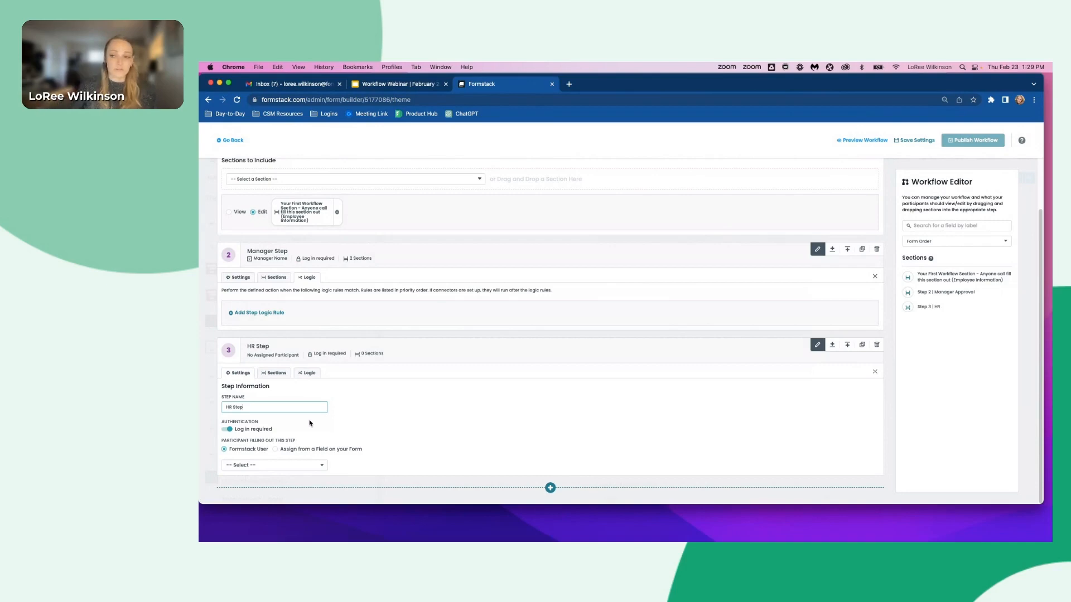
- Assign the HR Step's participant to a Formstack user account
click(246, 466)
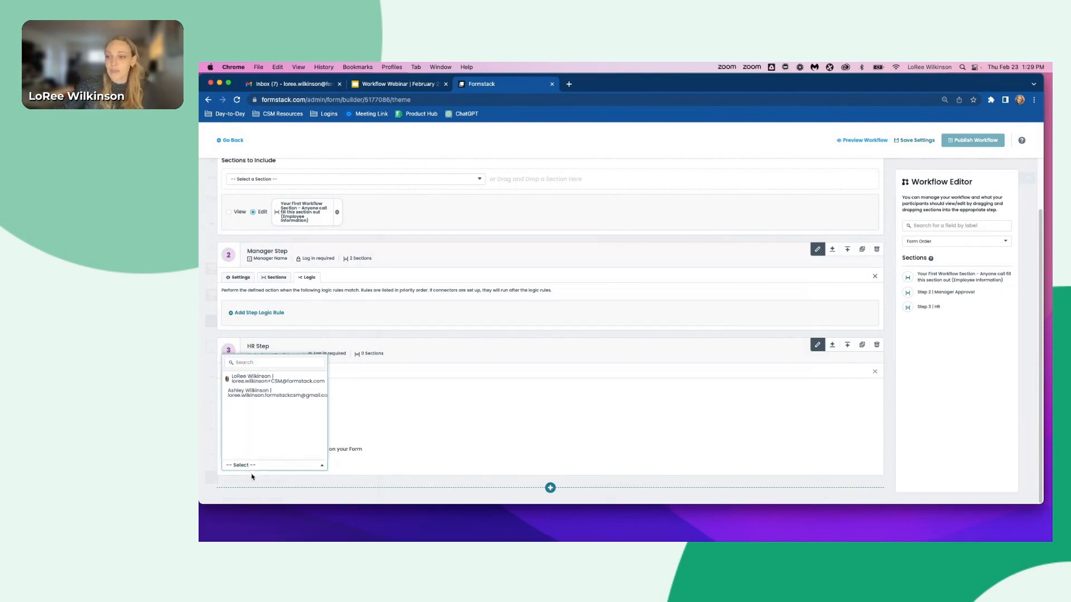
click(276, 380)
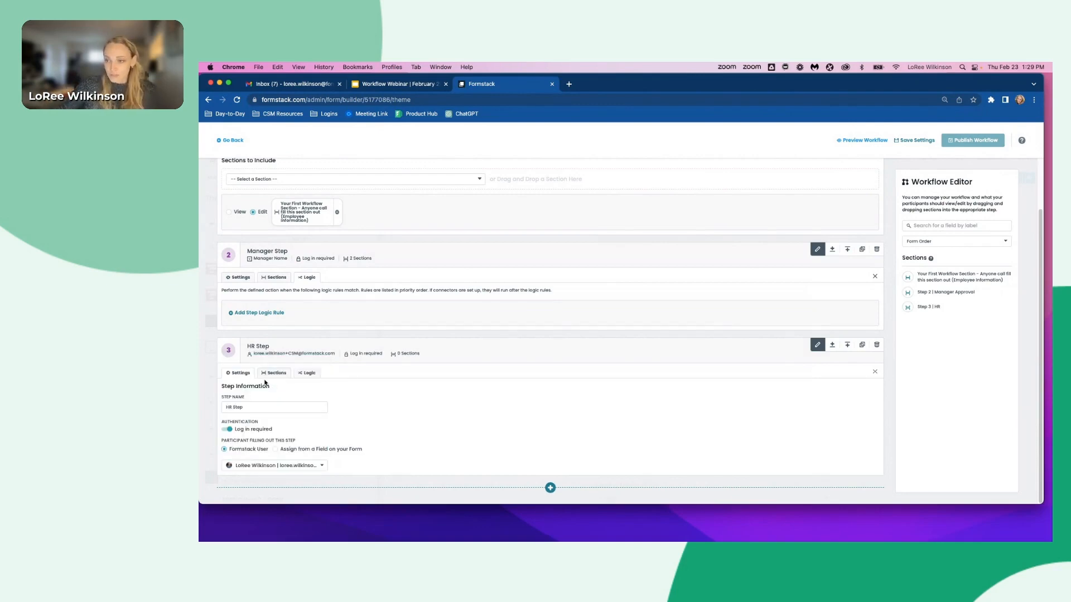
- Include all three sections in the HR Step, setting the employee and Step 2 | Manager Approval sections to View only
click(274, 373)
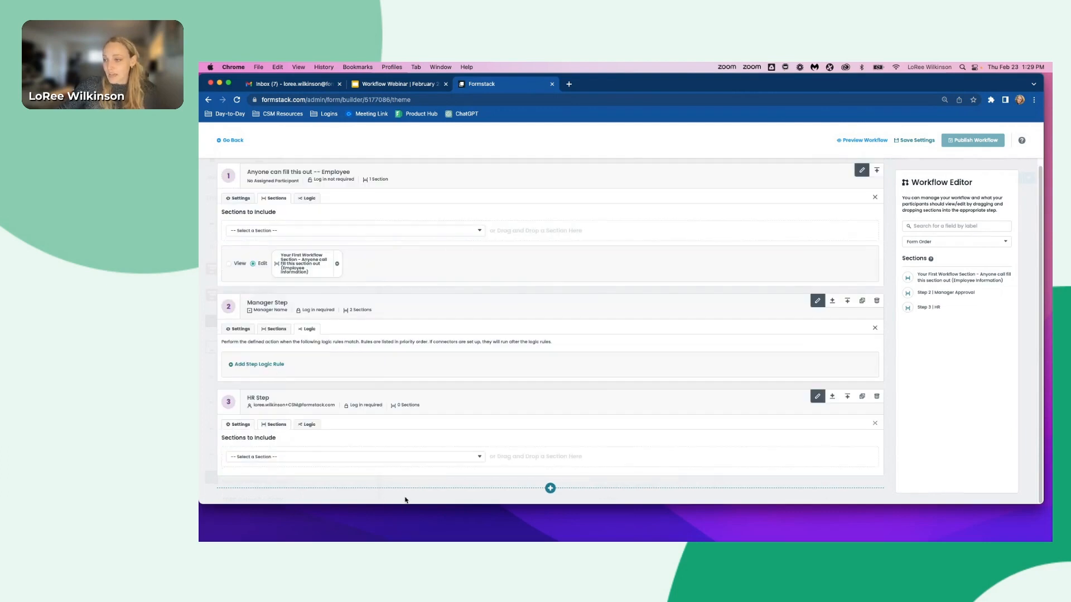
click(381, 457)
click(358, 463)
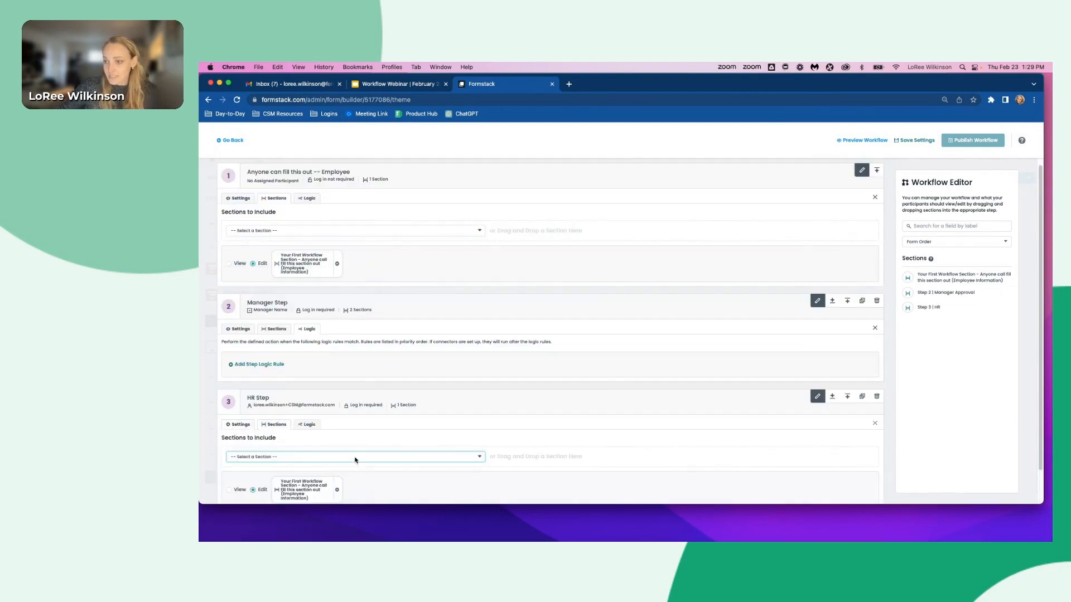
click(357, 457)
click(349, 465)
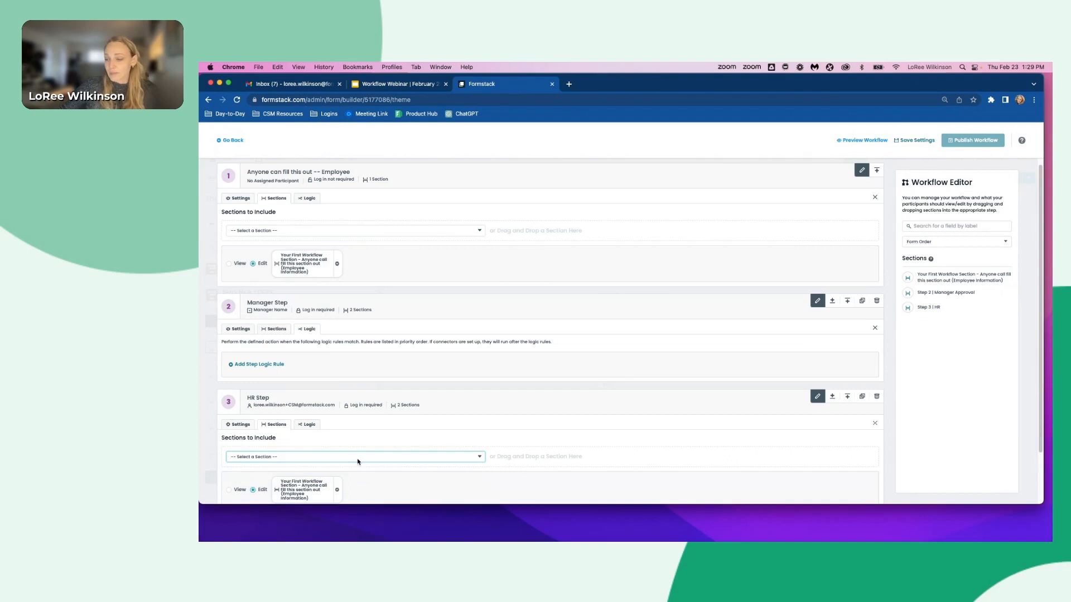
scroll(358, 462, down, 2)
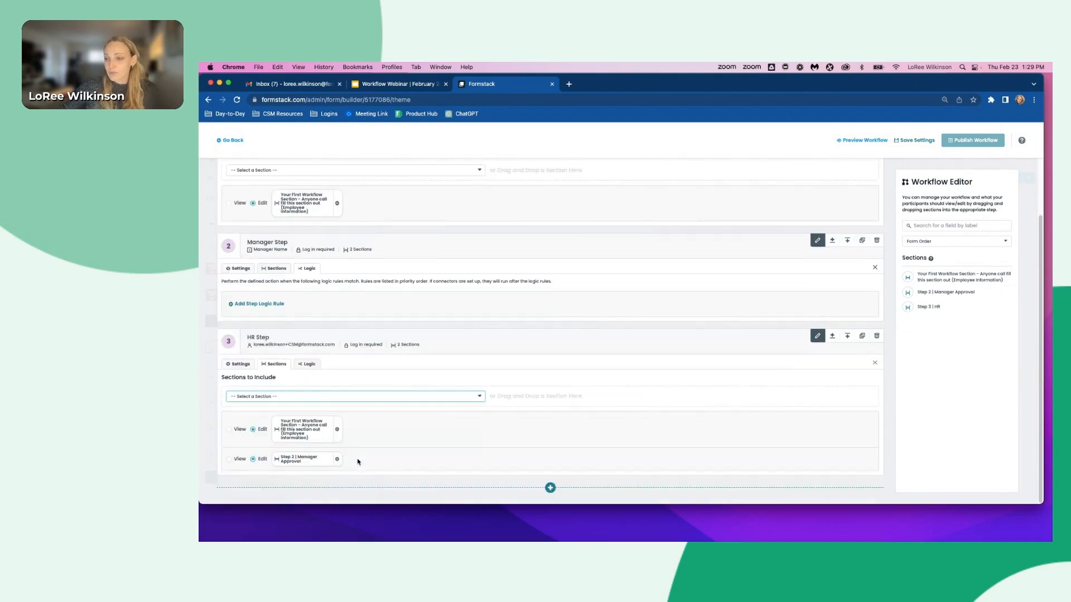
click(313, 396)
click(314, 402)
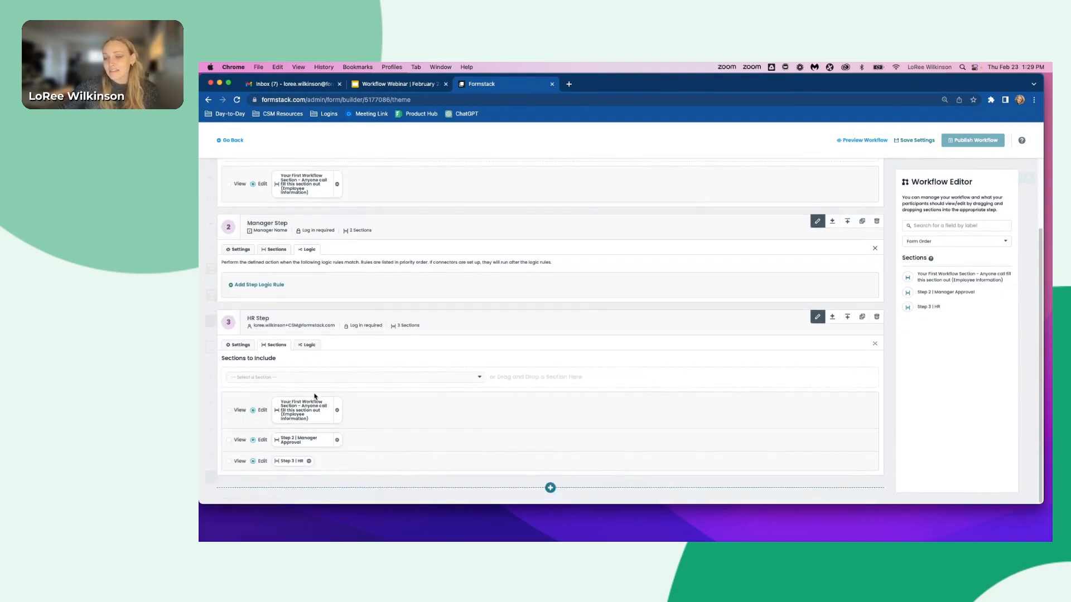
click(229, 440)
click(228, 410)
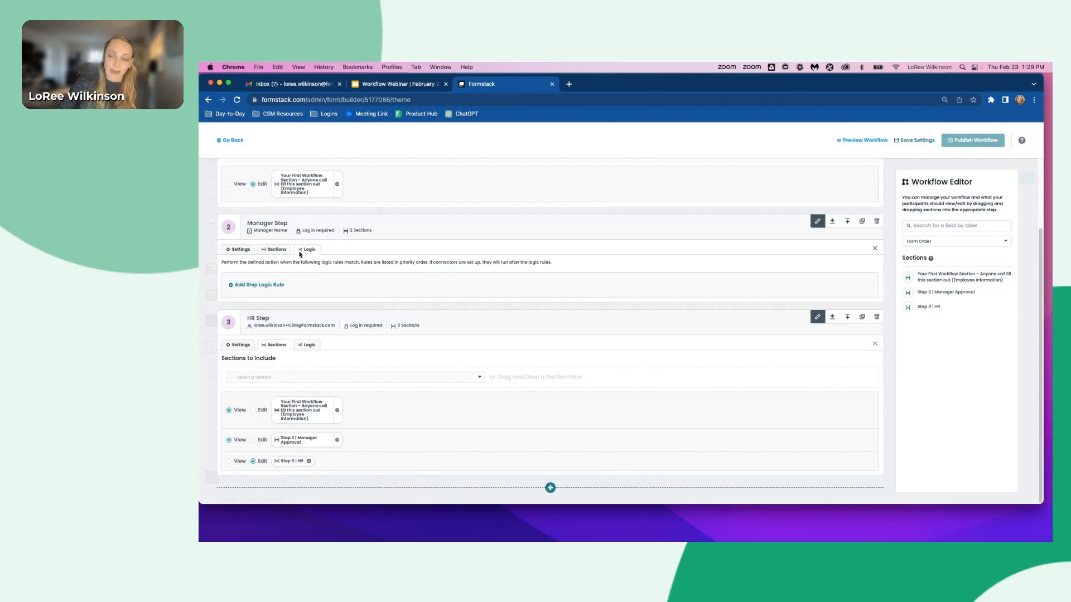
- Add a Manager Step logic rule: if Do you approve of the time off above? is Yes, Go to Step 3
click(260, 284)
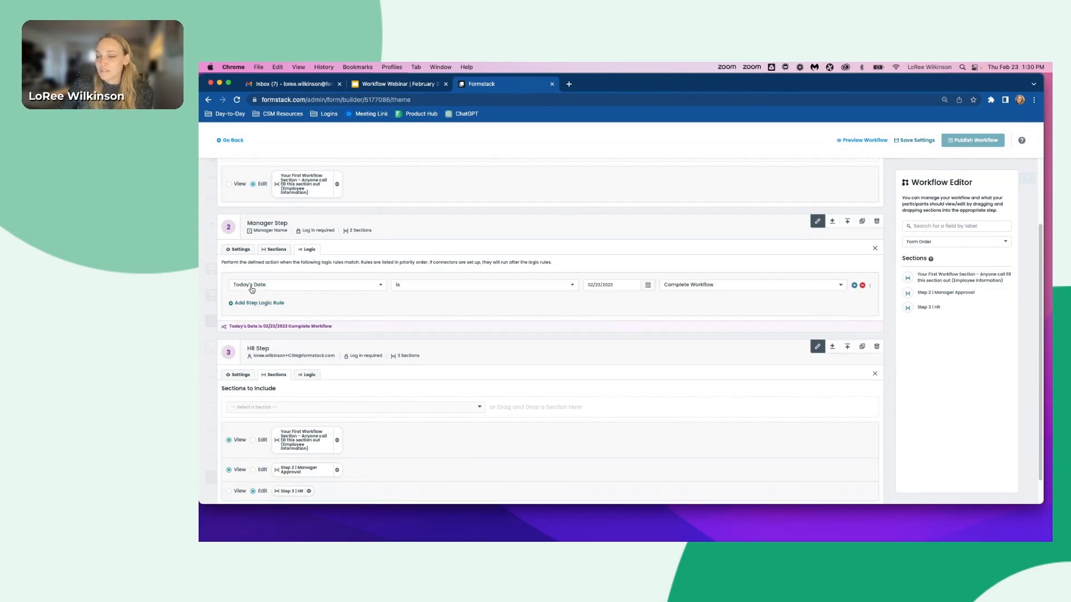
click(249, 285)
scroll(249, 285, down, 1)
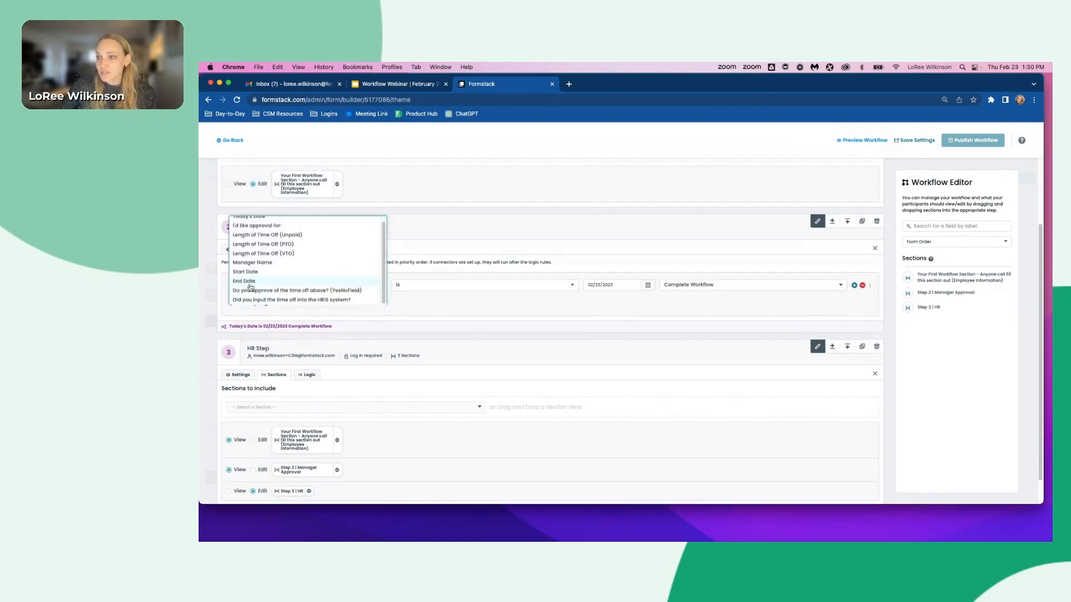
scroll(251, 286, down, 1)
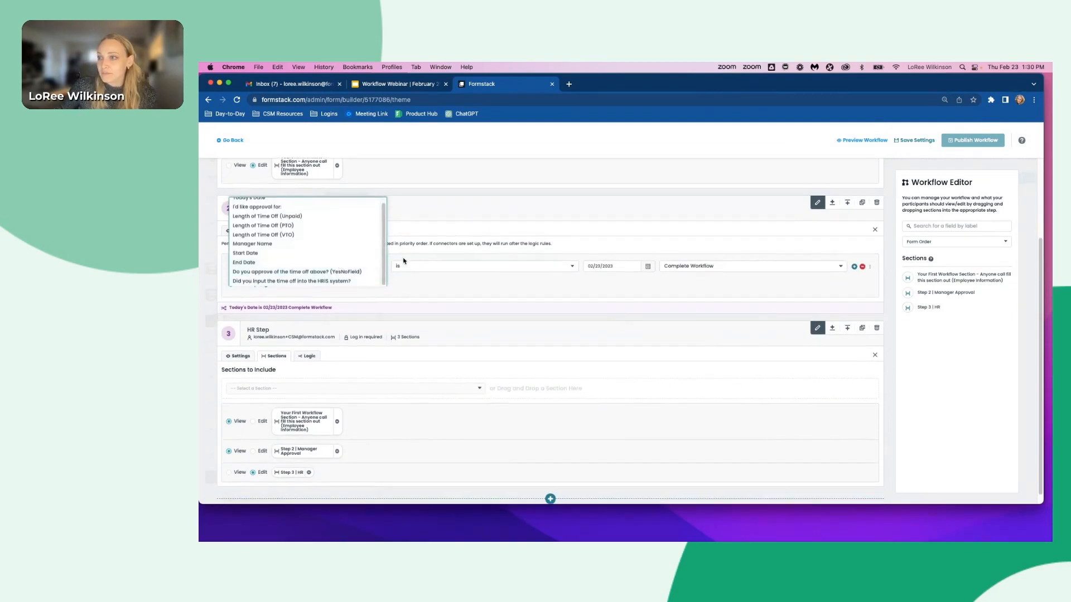
click(324, 273)
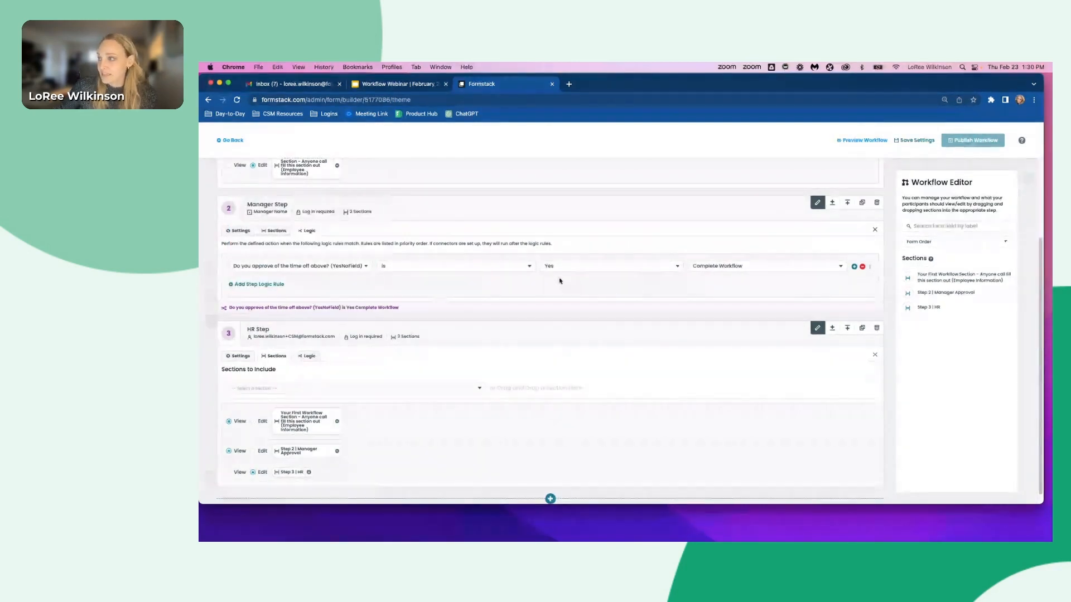
click(749, 267)
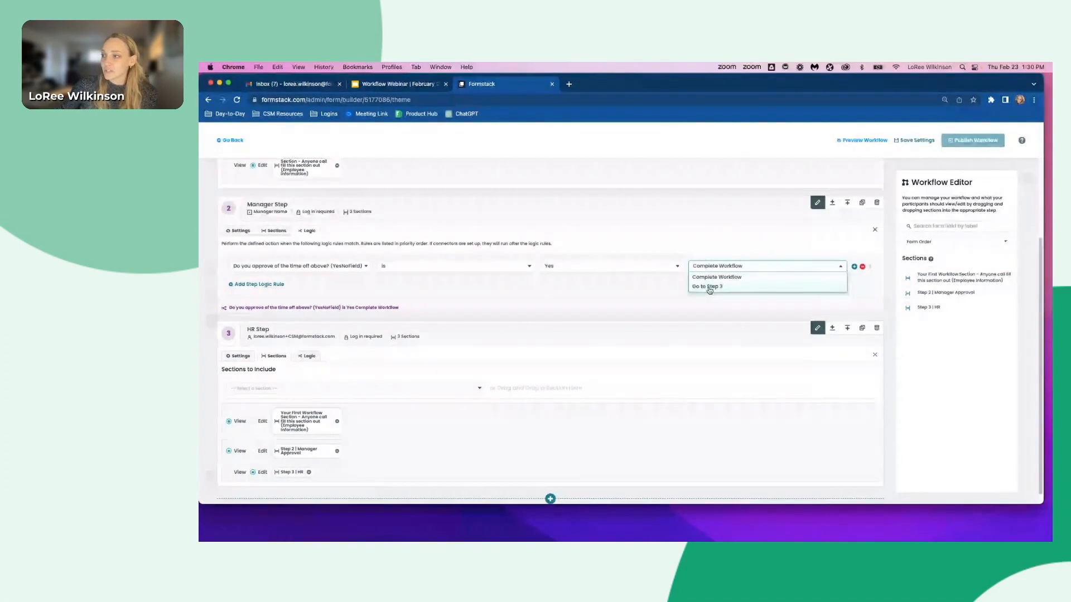
click(709, 289)
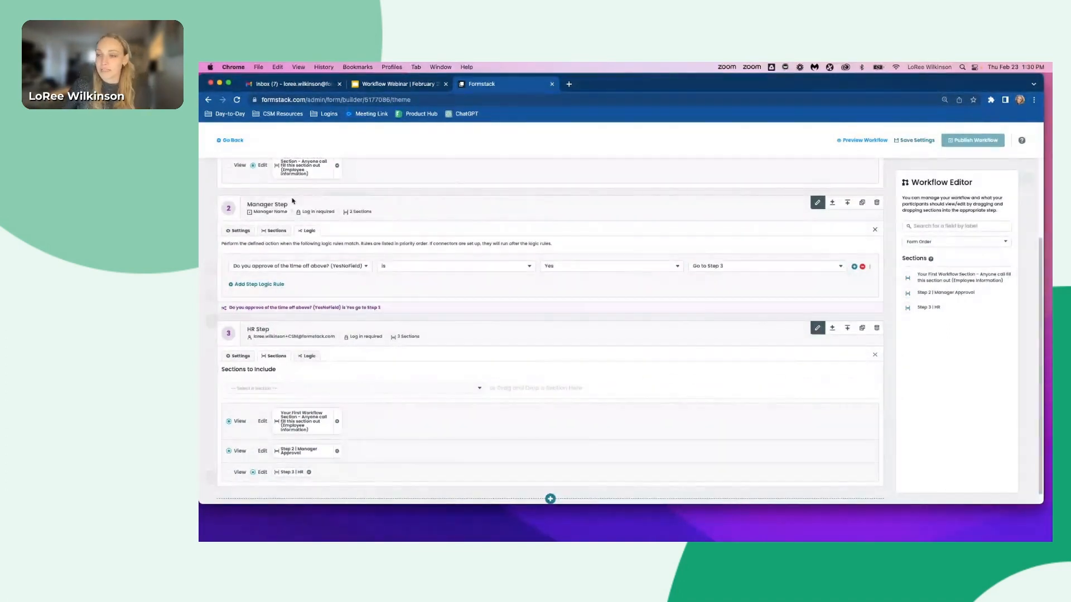
- Add a second Manager Step rule: if Do you approve of the time off above? is No, Complete Workflow
click(239, 284)
click(239, 285)
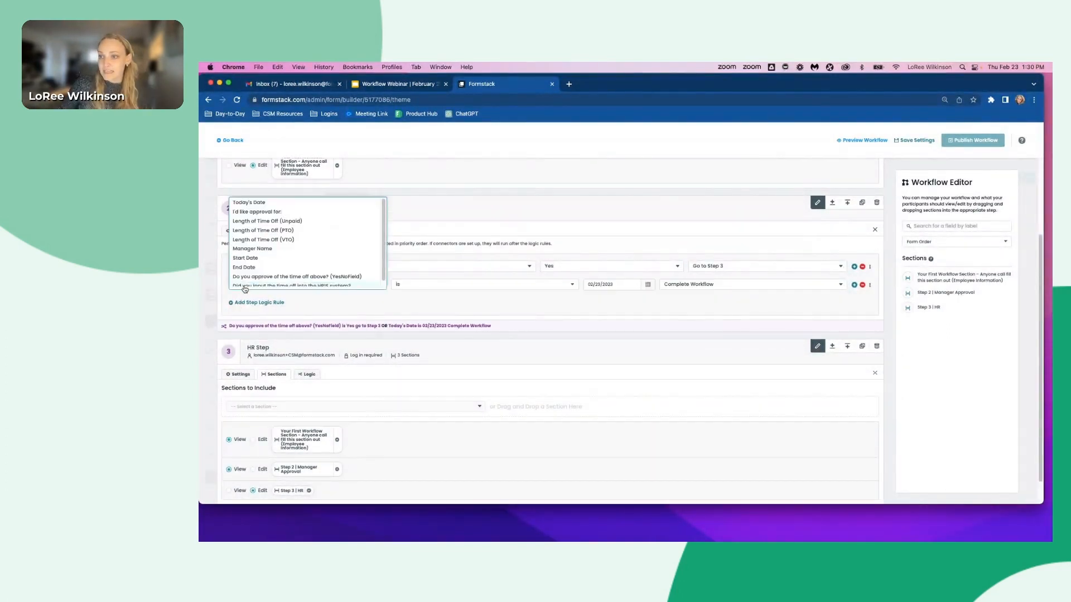
click(274, 277)
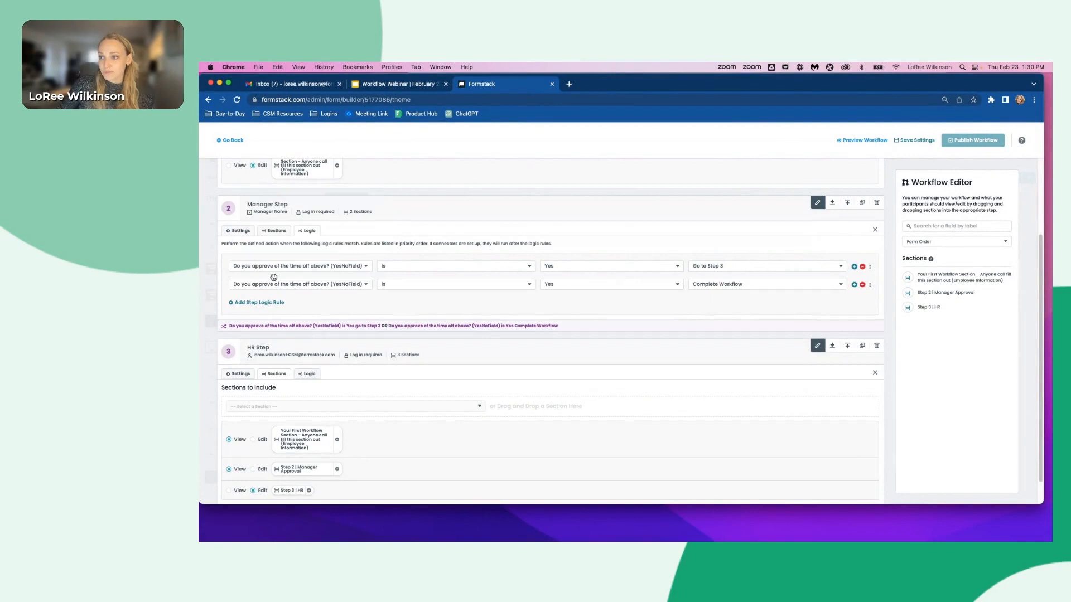
click(553, 285)
click(558, 306)
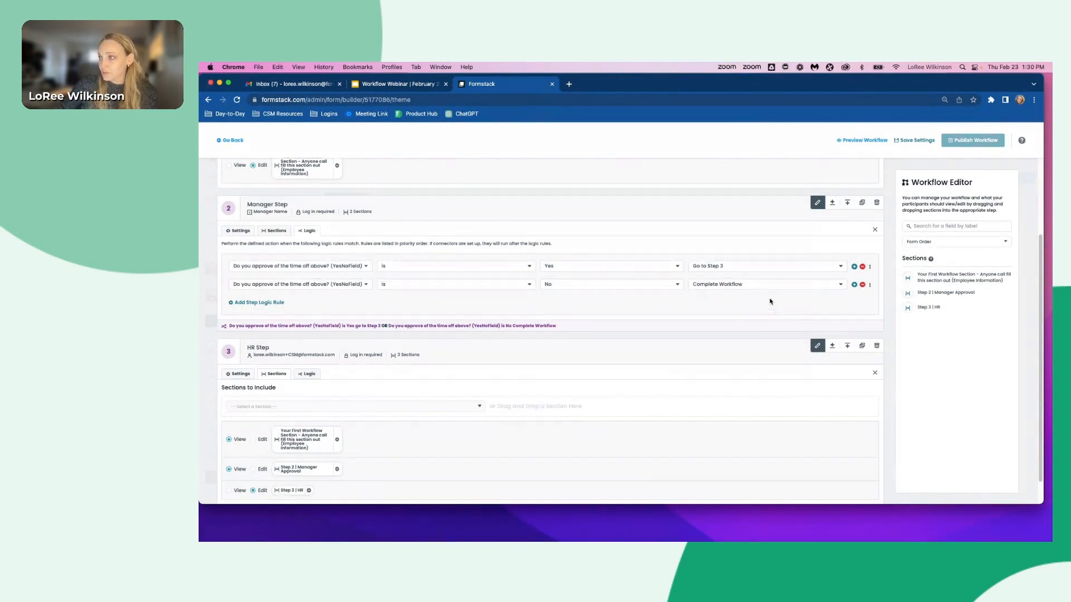
- Save the workflow settings and publish the workflow
scroll(731, 354, down, 1)
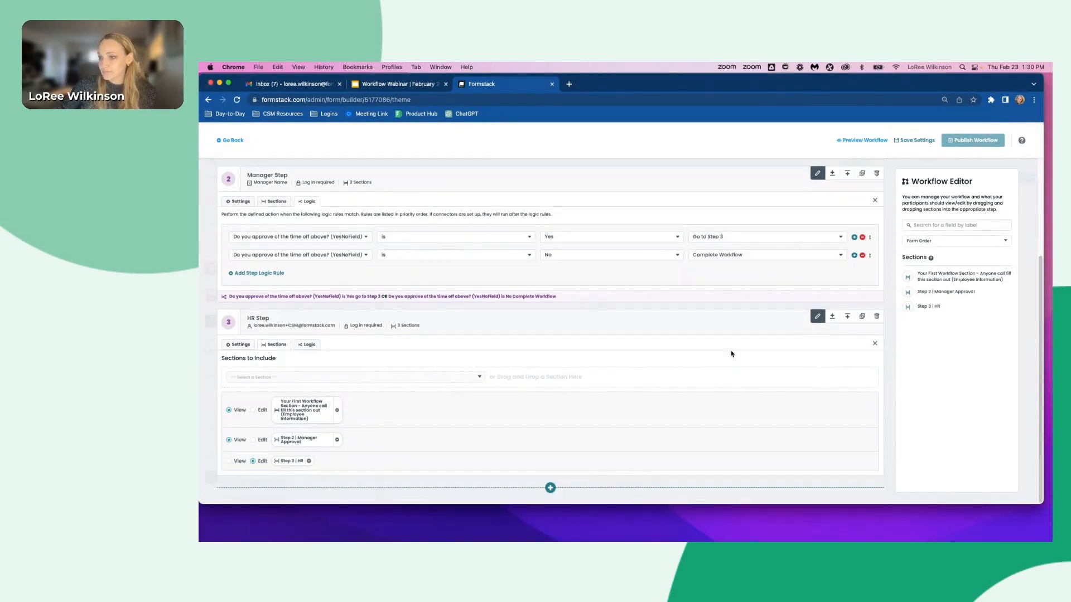
scroll(731, 354, up, 2)
scroll(731, 352, up, 1)
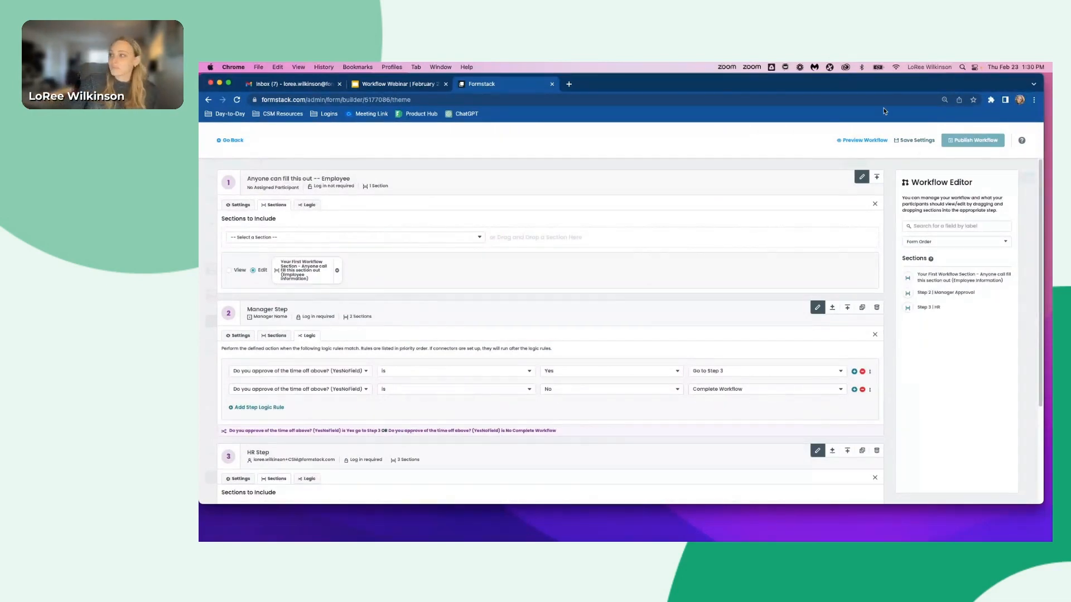
click(915, 142)
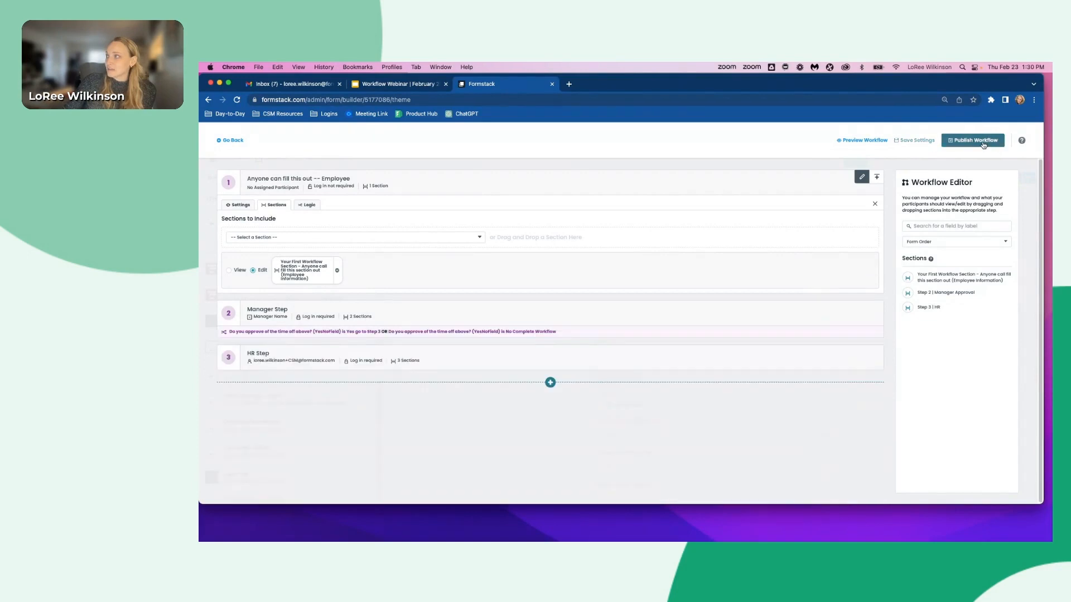
click(983, 144)
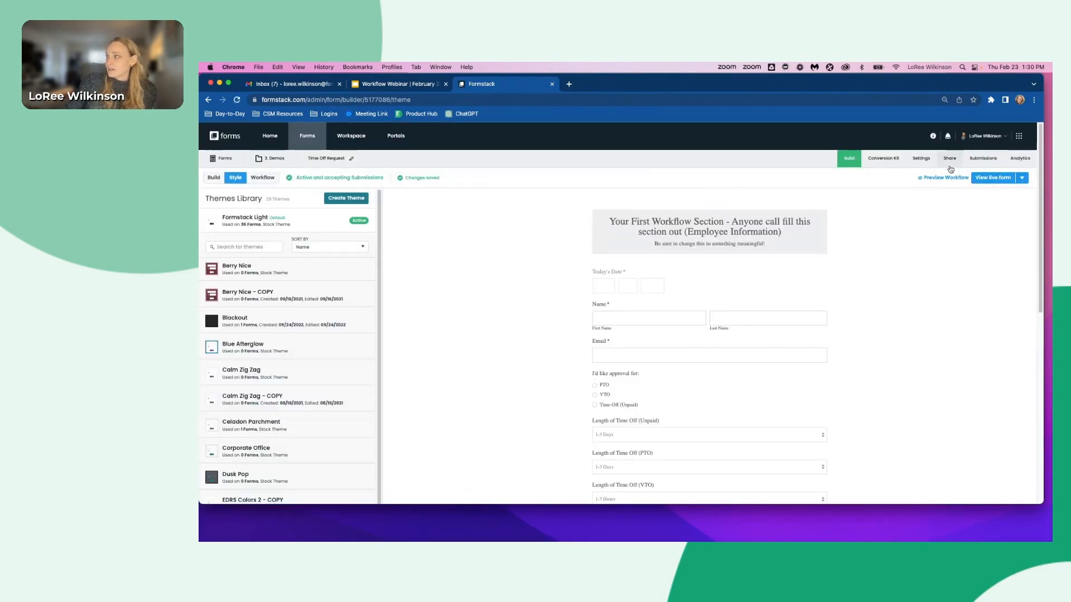
- Open the live form and fill in the employee's name and email, choose PTO, and pick the manager
click(992, 178)
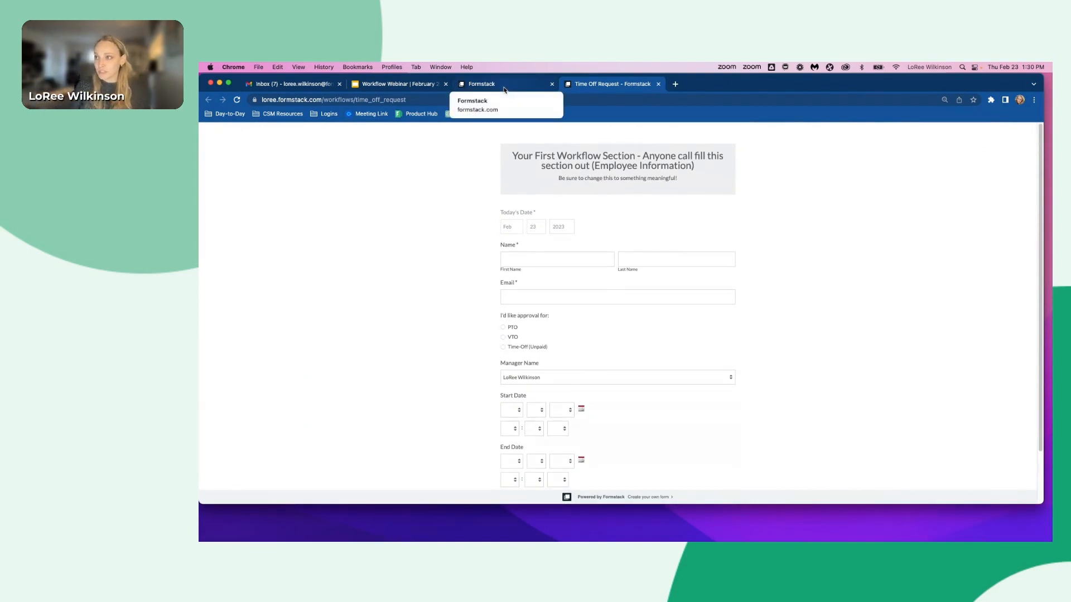
click(505, 259)
click(576, 291)
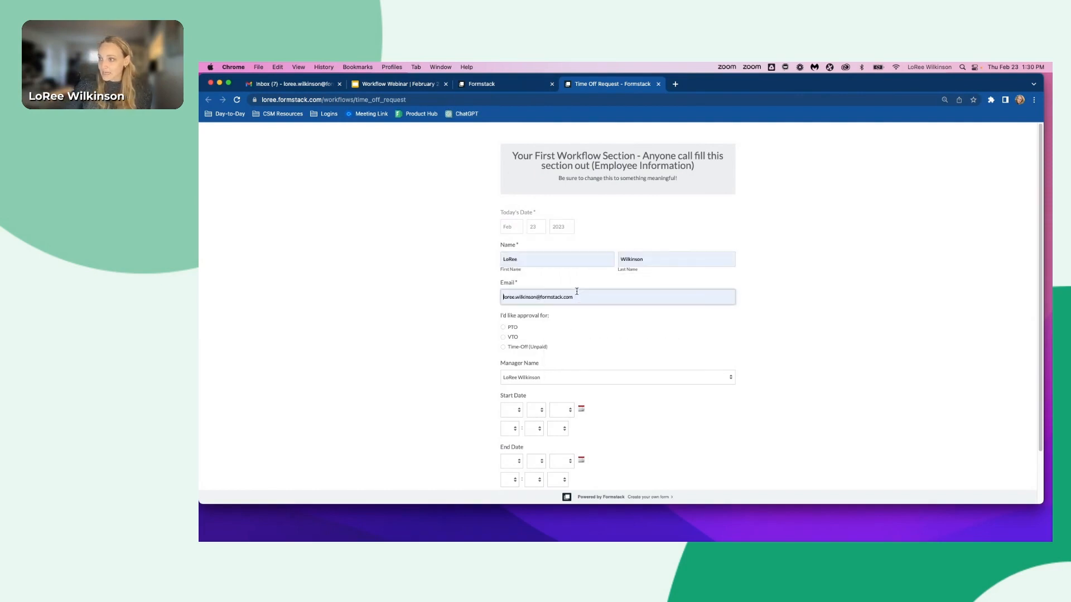
click(503, 328)
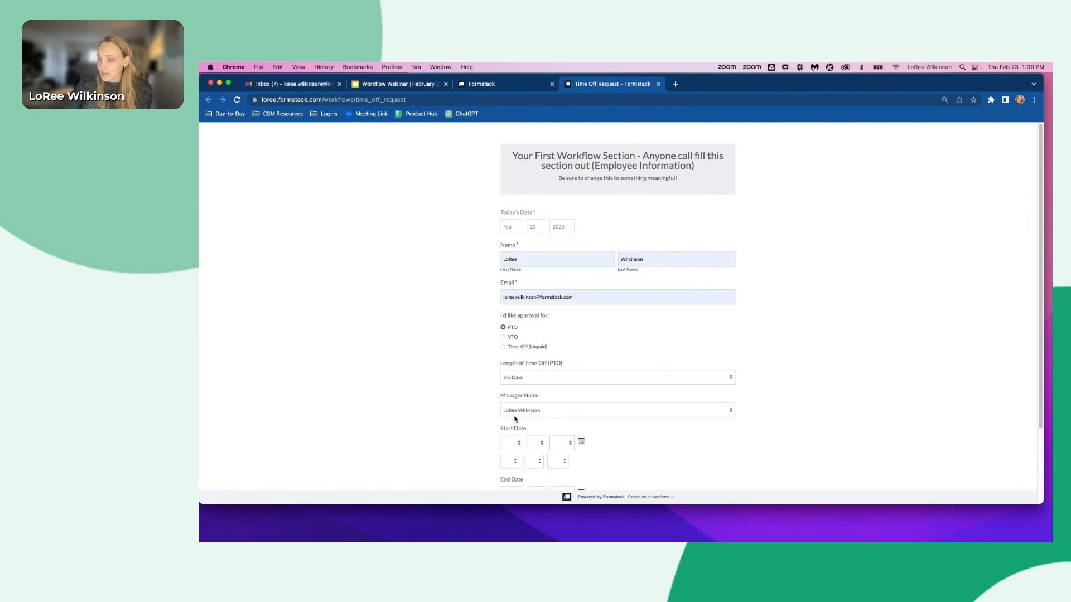
click(516, 413)
click(517, 415)
- Set the start date to Feb 23, 2023 and the end date to Feb 24, 2023 with the date pickers
scroll(481, 412, down, 1)
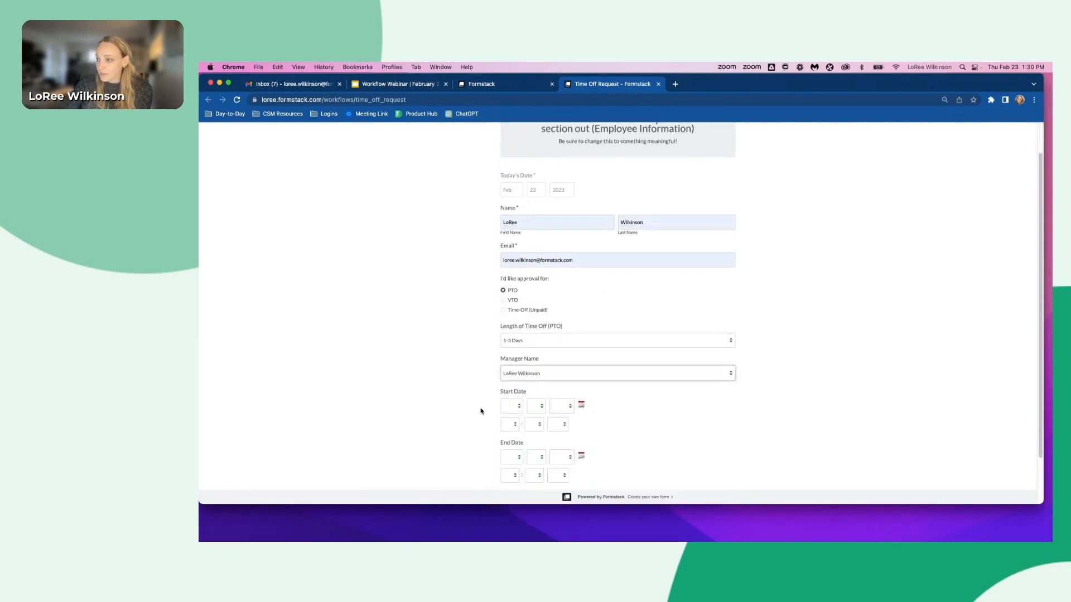
scroll(481, 412, down, 1)
click(582, 358)
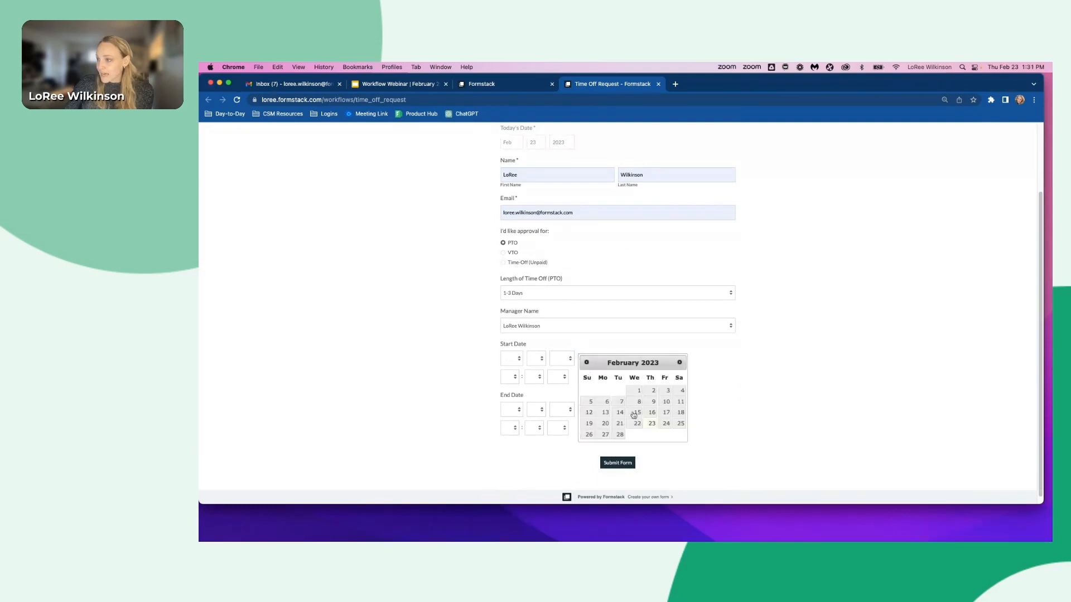
click(652, 424)
click(581, 409)
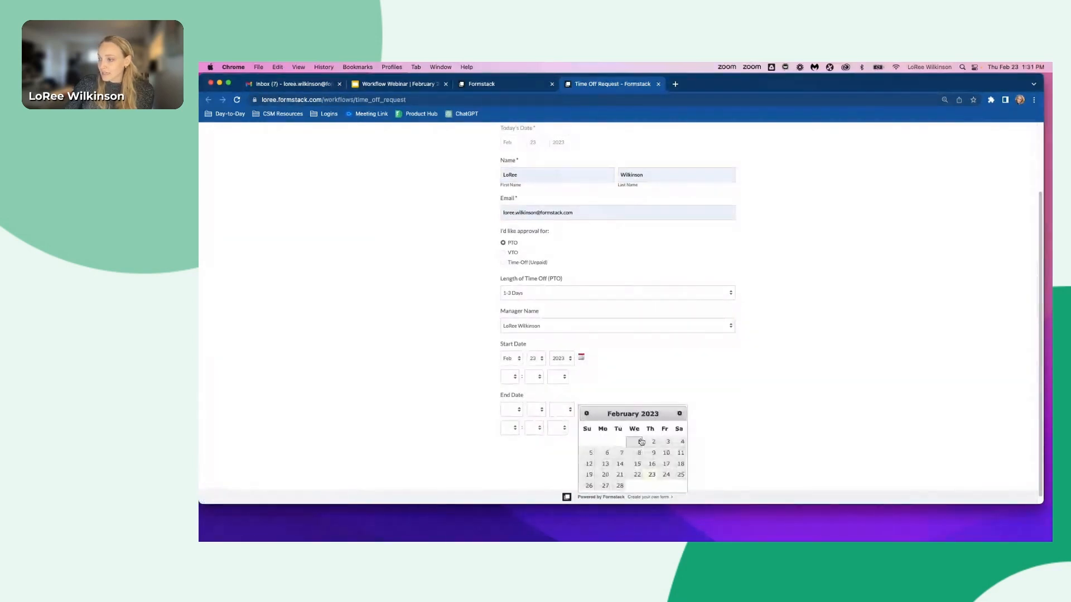
click(666, 474)
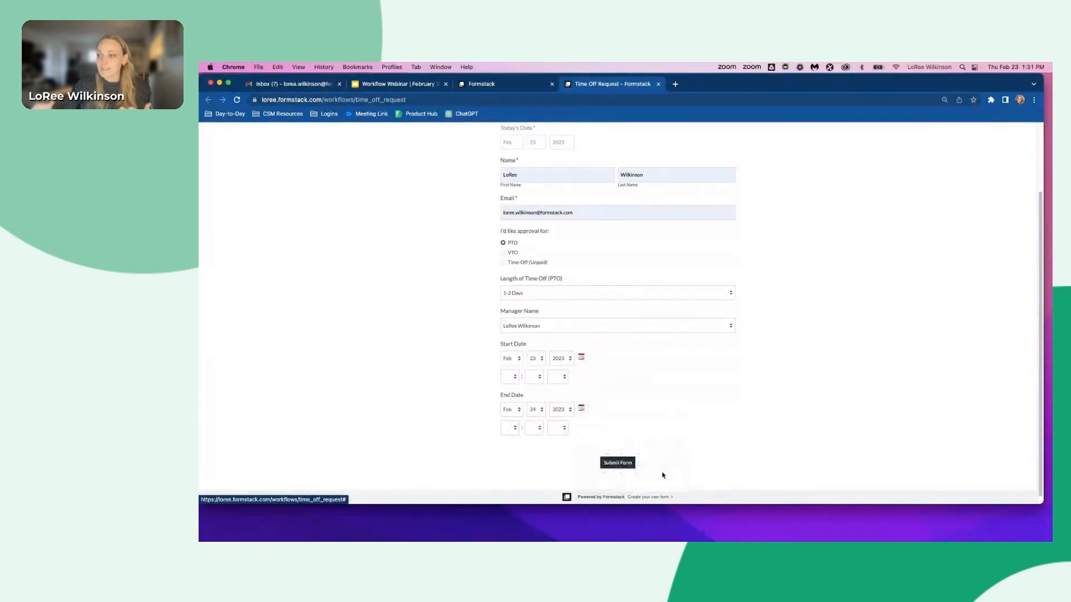
- Set the start time to 01:04 PM
click(507, 379)
click(509, 387)
click(534, 377)
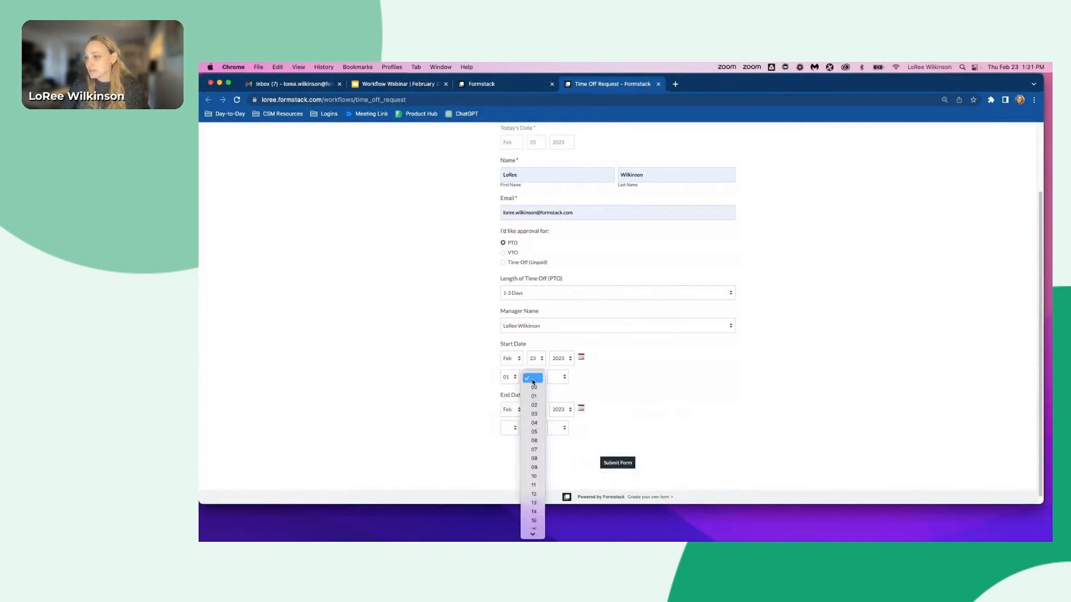
click(533, 423)
click(561, 383)
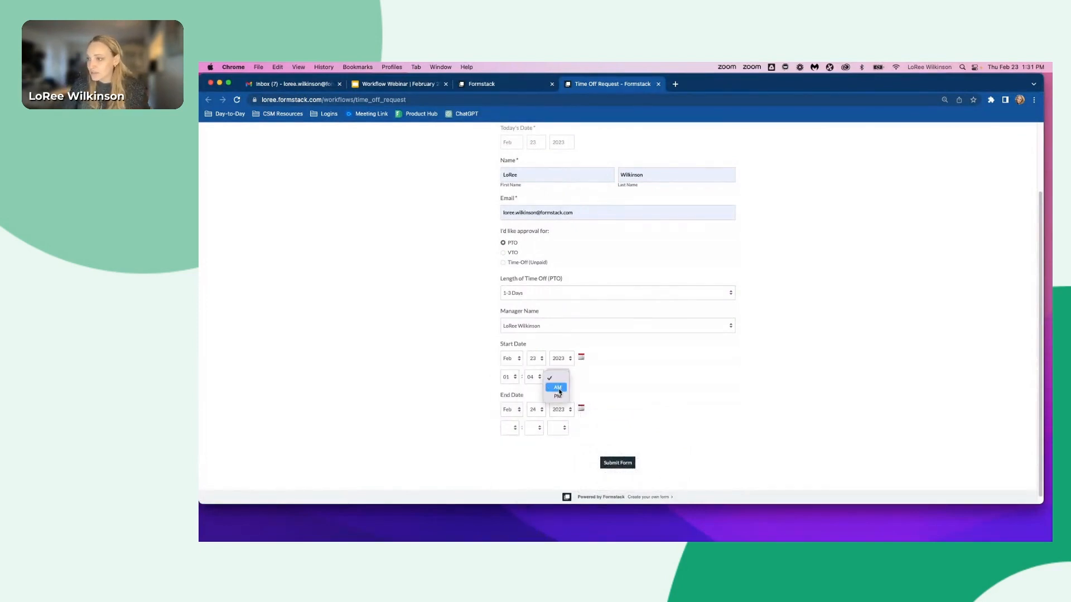
click(558, 395)
- Set the end time to 08:07 PM and submit the time off request
click(509, 428)
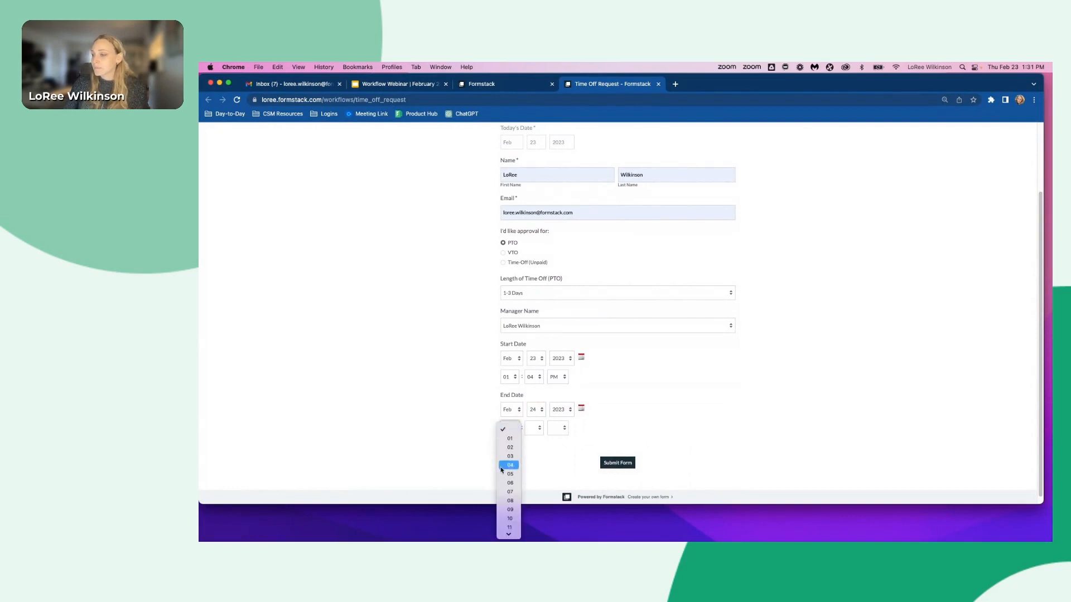
click(509, 502)
click(534, 428)
click(533, 500)
click(558, 428)
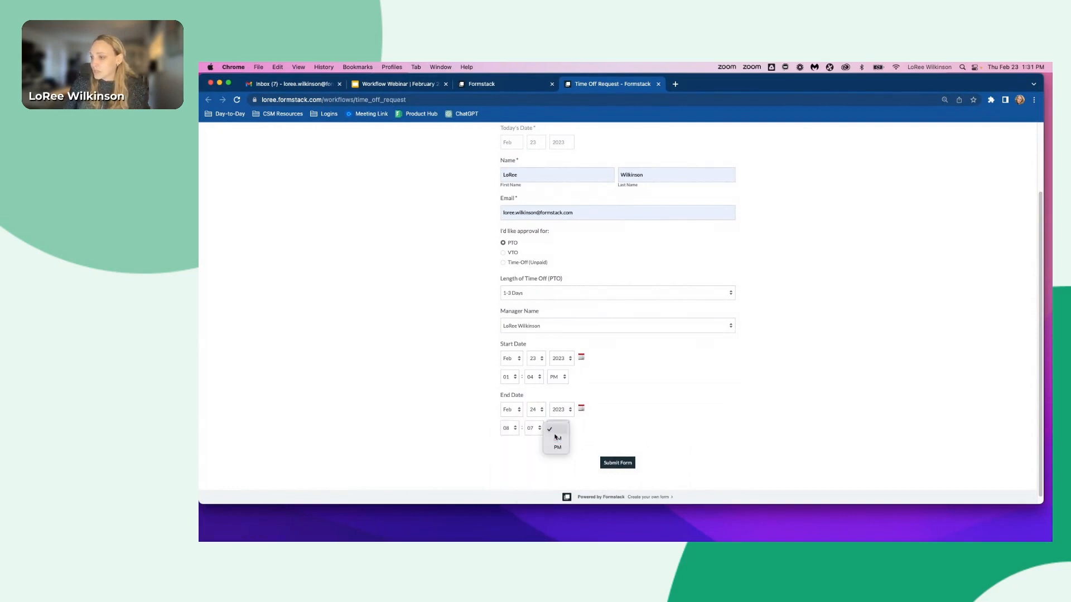
click(557, 447)
click(617, 463)
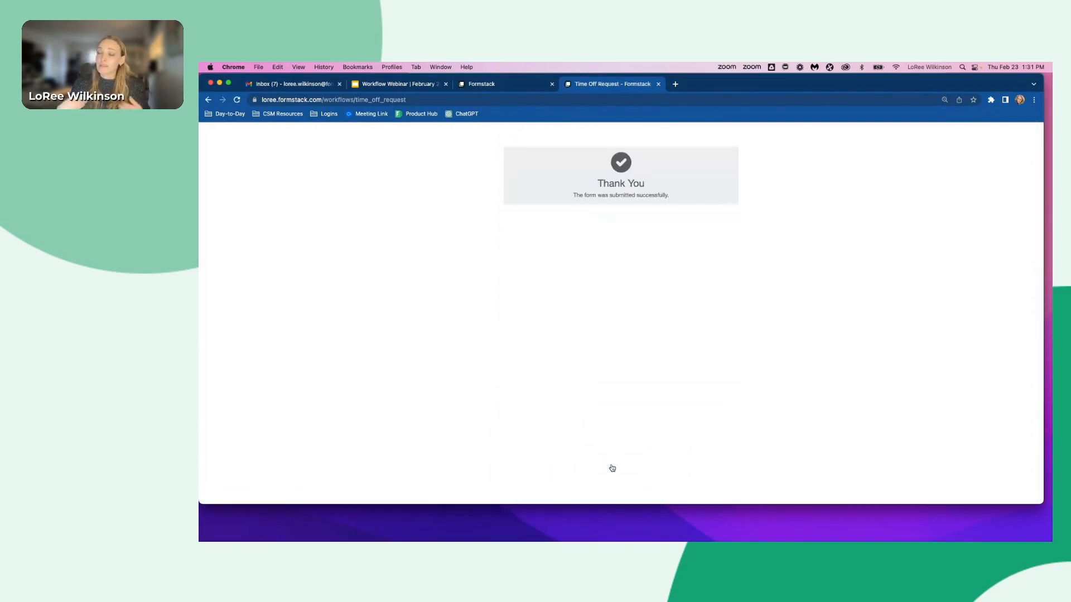
- Close the form tab and unpublish the workflow for editing, leaving in-progress submissions as is
click(659, 84)
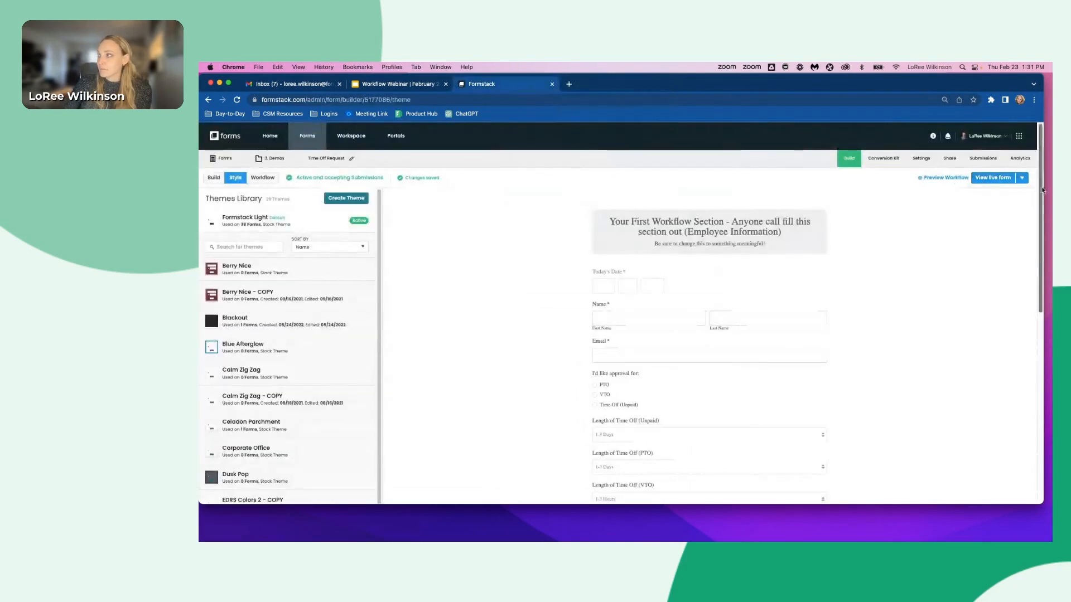
click(213, 178)
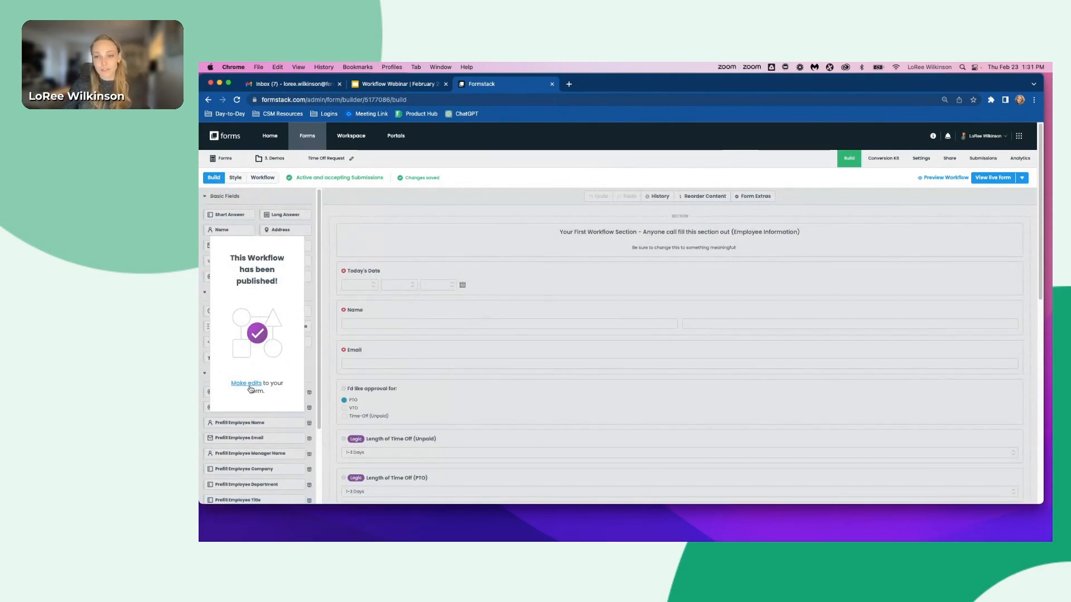
click(243, 385)
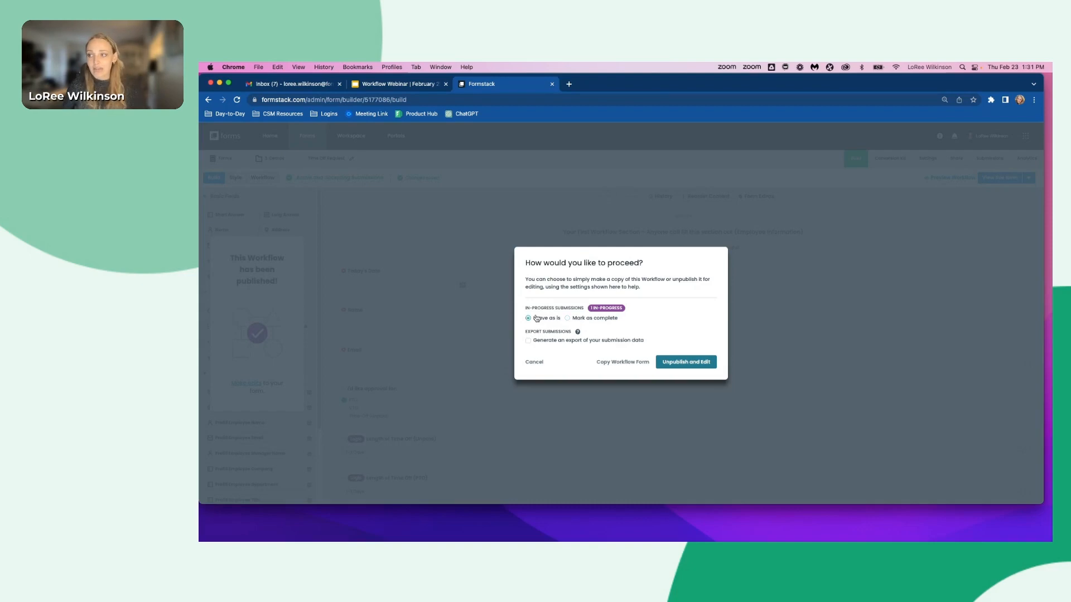
click(675, 365)
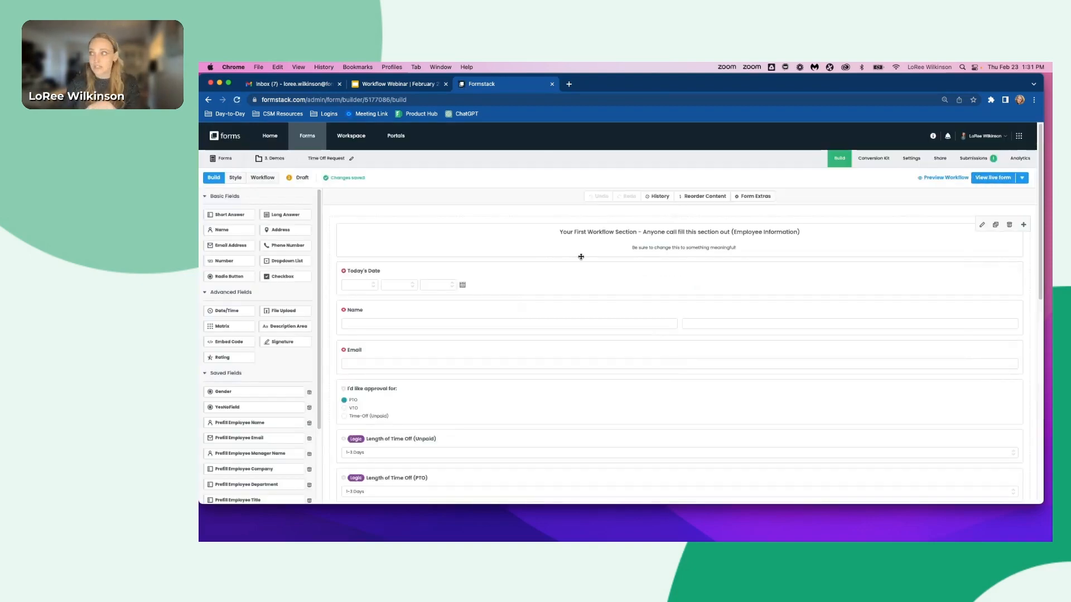
- Open the live form to examine the message shown while the workflow is unpublished, then close it
click(993, 178)
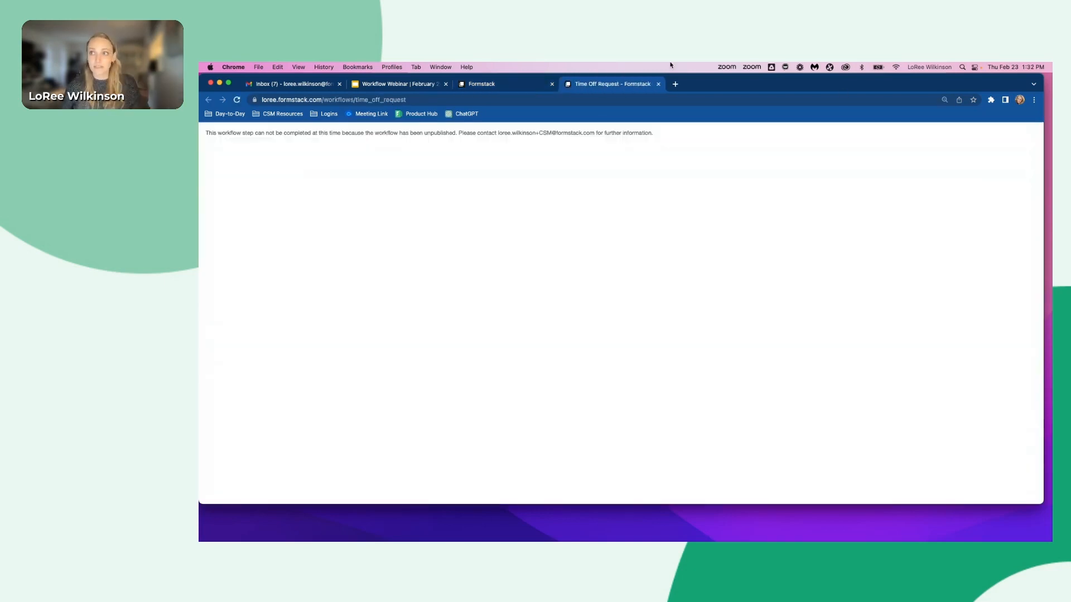
drag(691, 139, 562, 118)
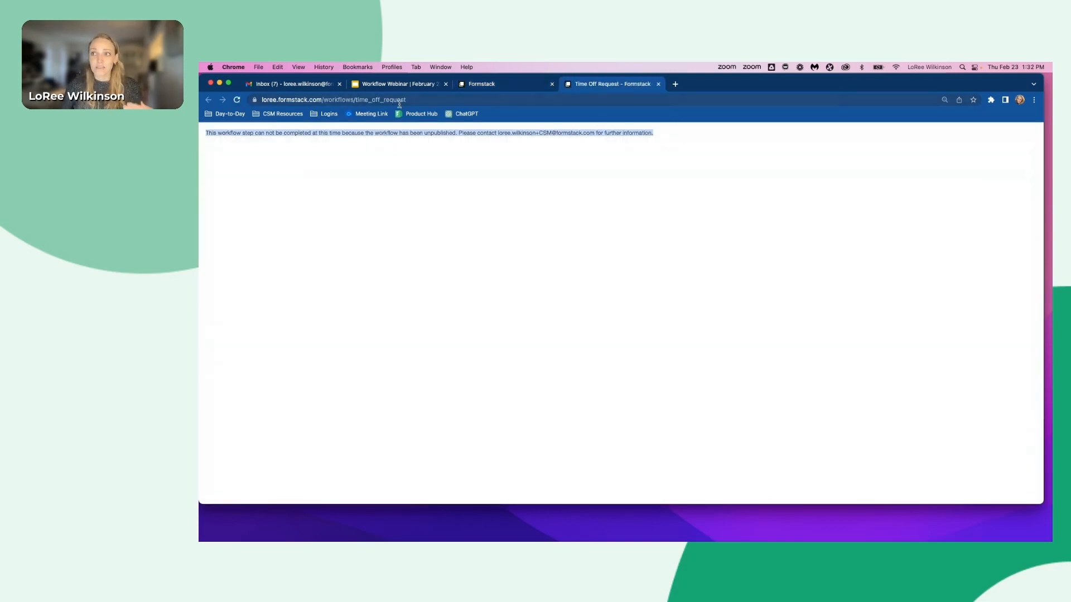
click(305, 147)
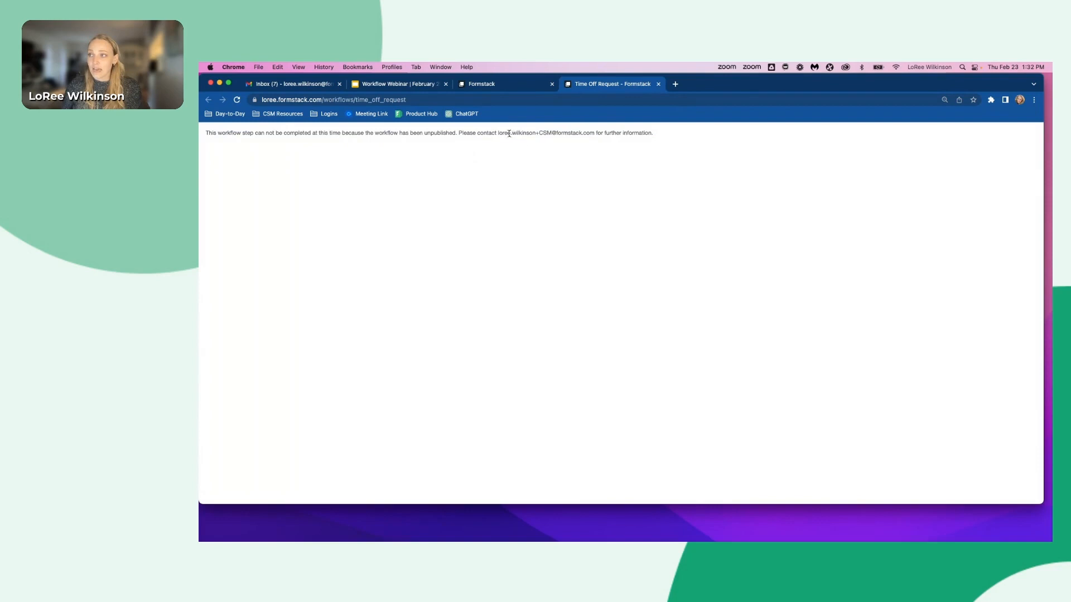
drag(498, 130, 593, 131)
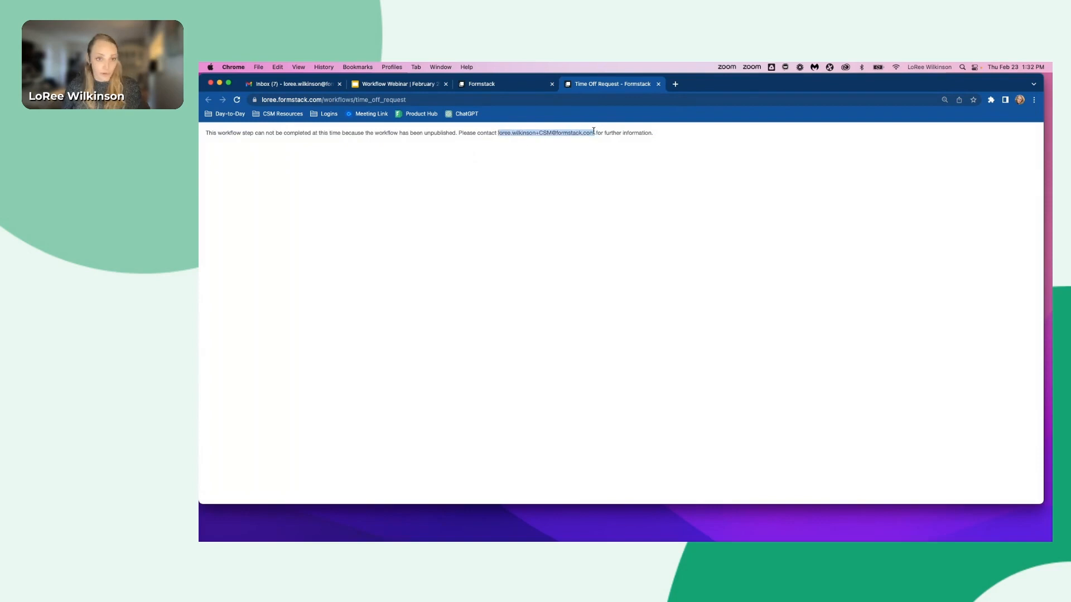
click(658, 84)
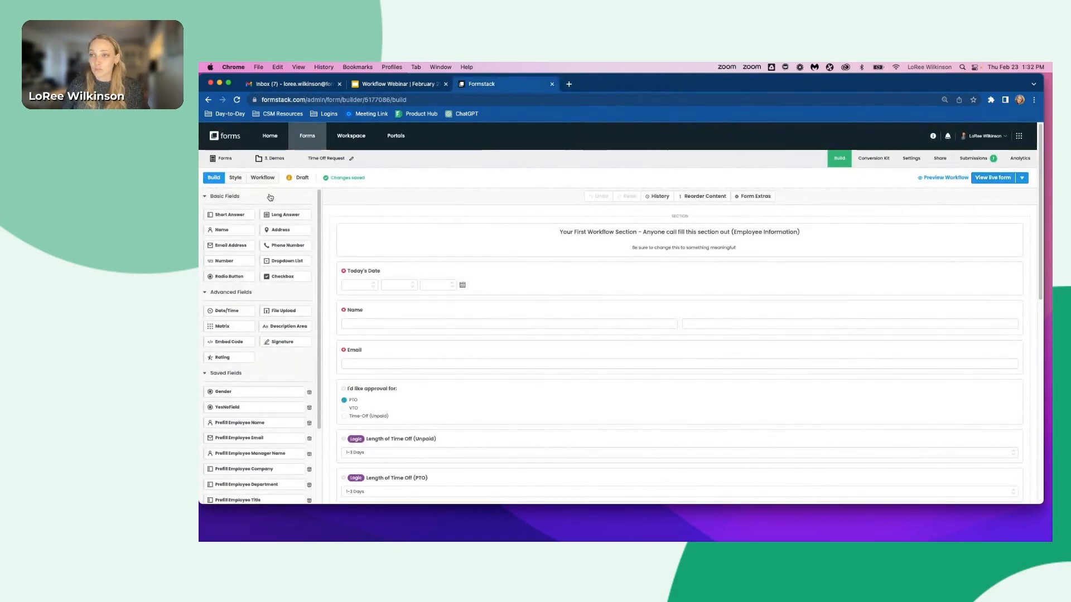
- Publish the workflow again from the workflow editor and open the live form
click(262, 177)
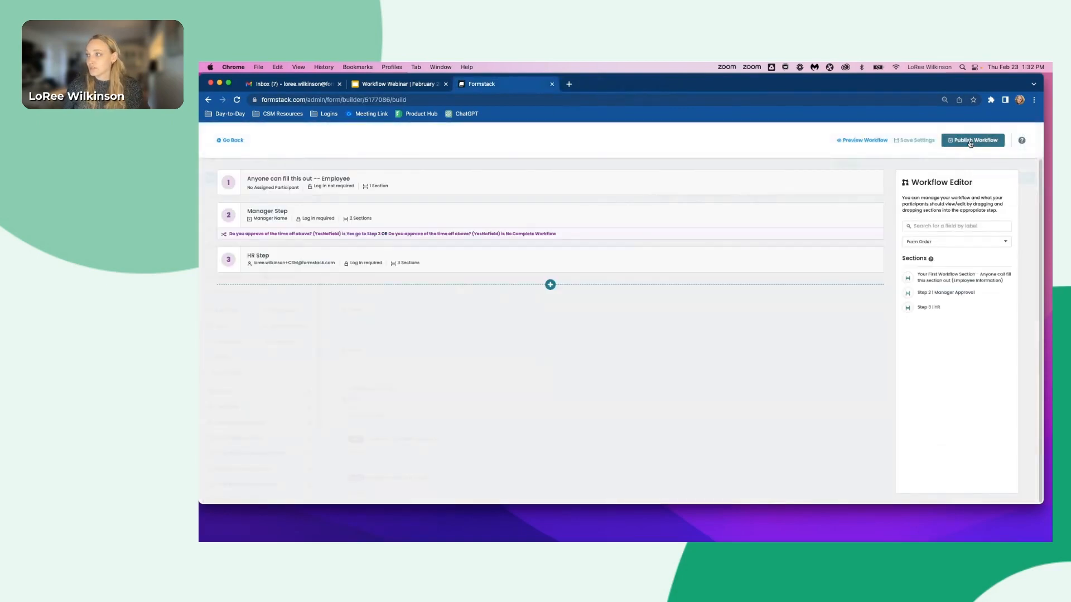
click(970, 142)
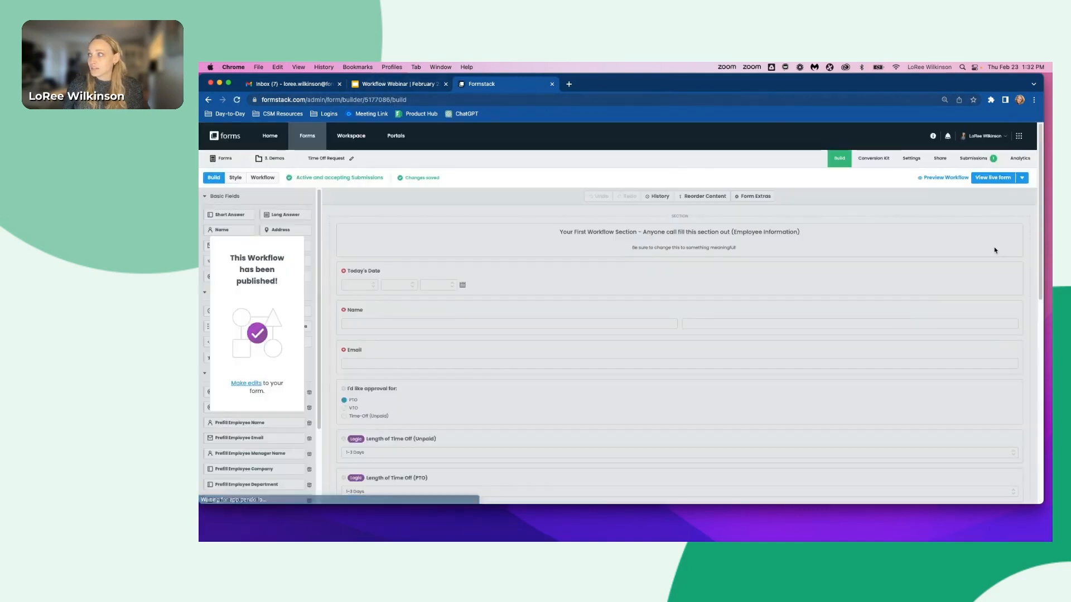
click(998, 178)
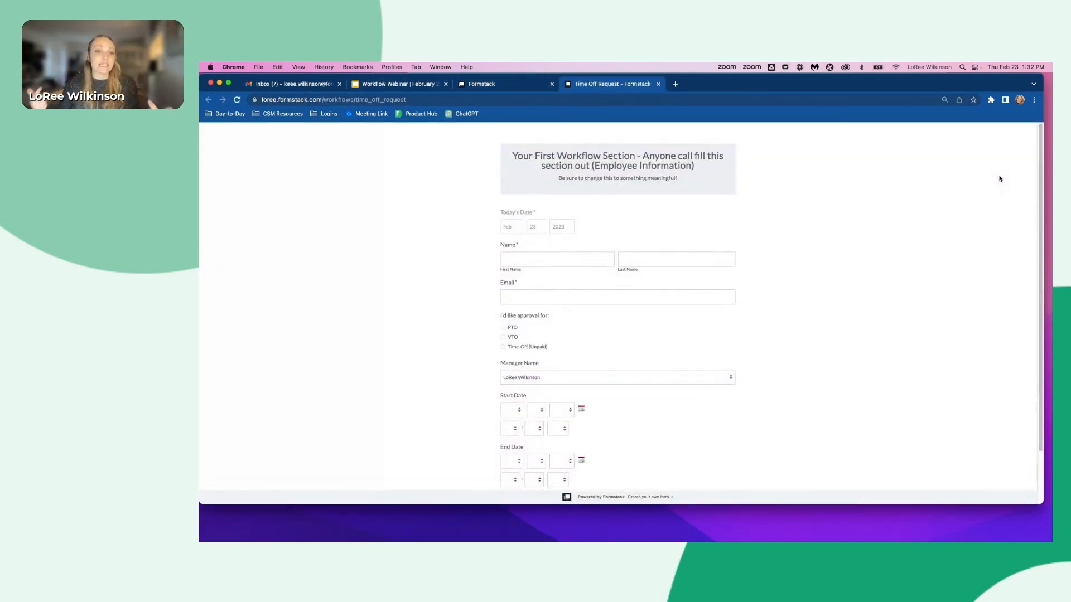